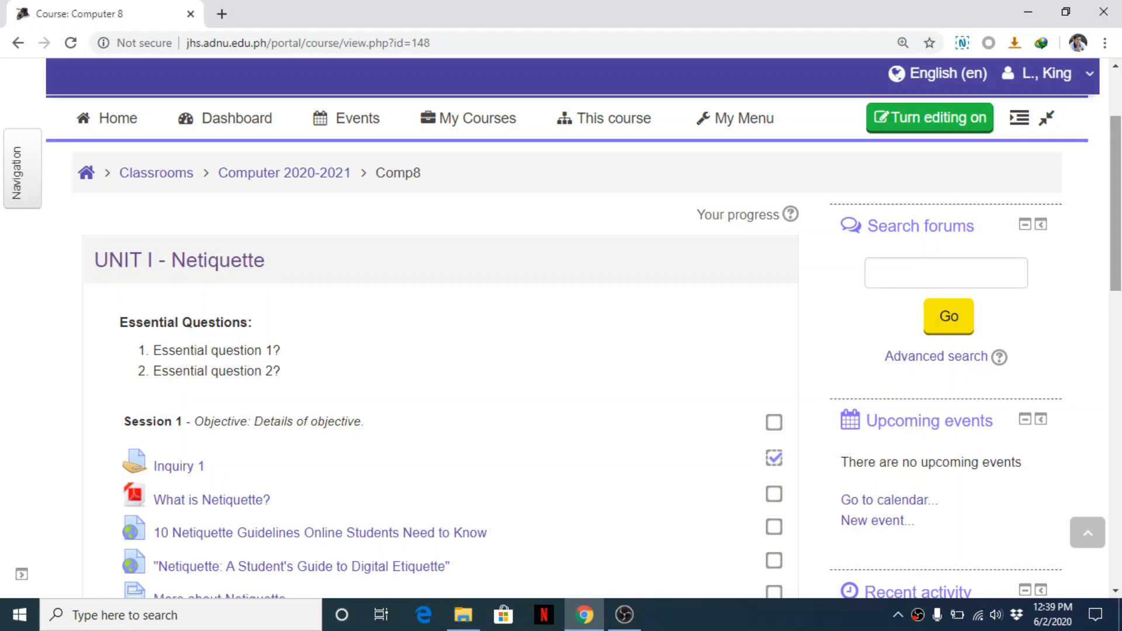
Turn on editing for the Computer 8 course page
mouse_move(1117, 175)
mouse_down()
mouse_move(1121, 206)
mouse_move(1120, 191)
mouse_up()
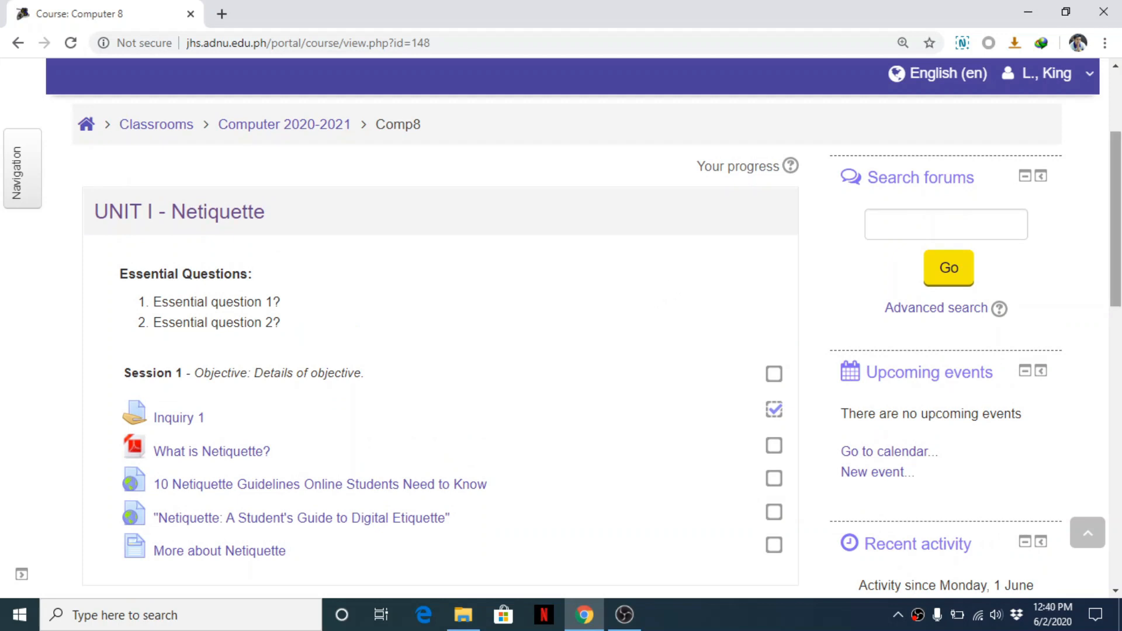
scroll(1120, 230, up, 1)
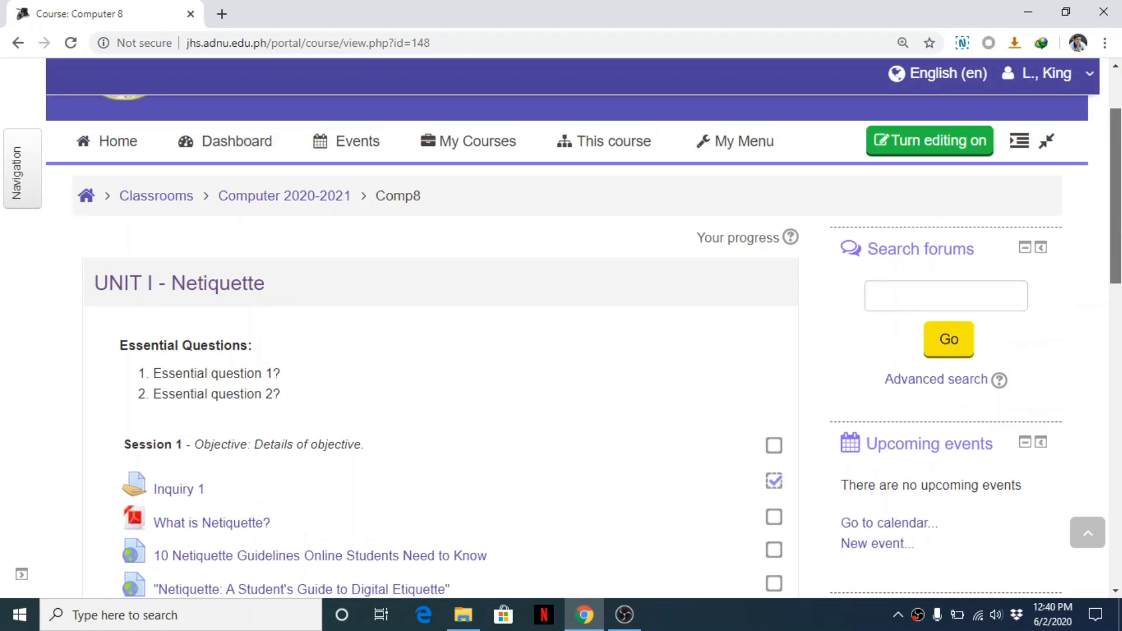
click(915, 152)
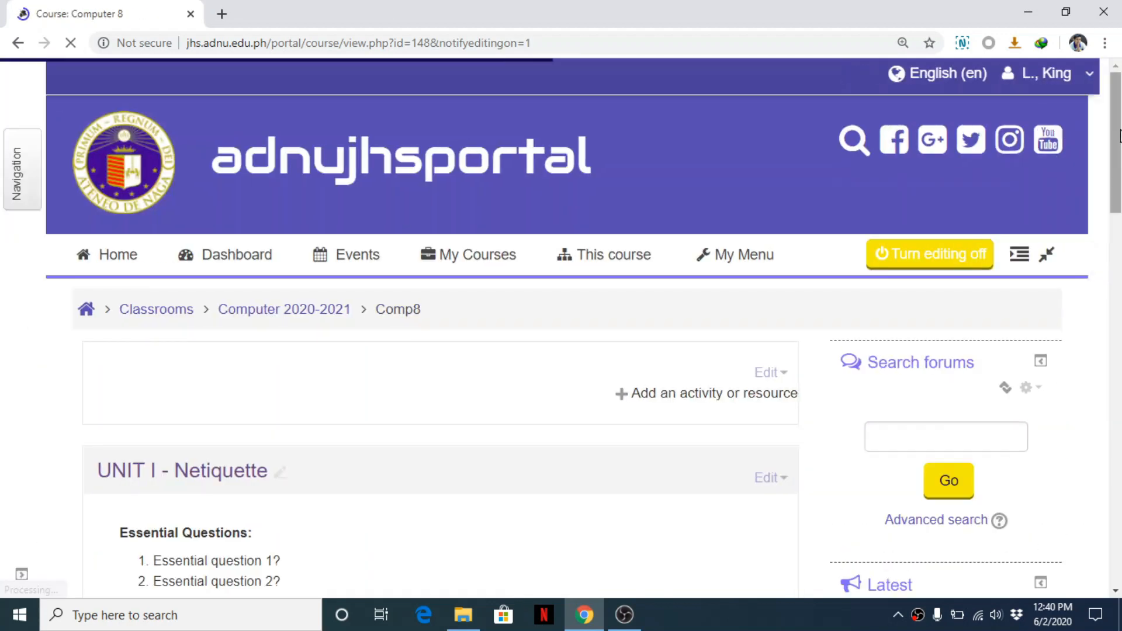
Add a new Lesson activity to the UNIT I - Netiquette section
drag(1120, 137, 1120, 244)
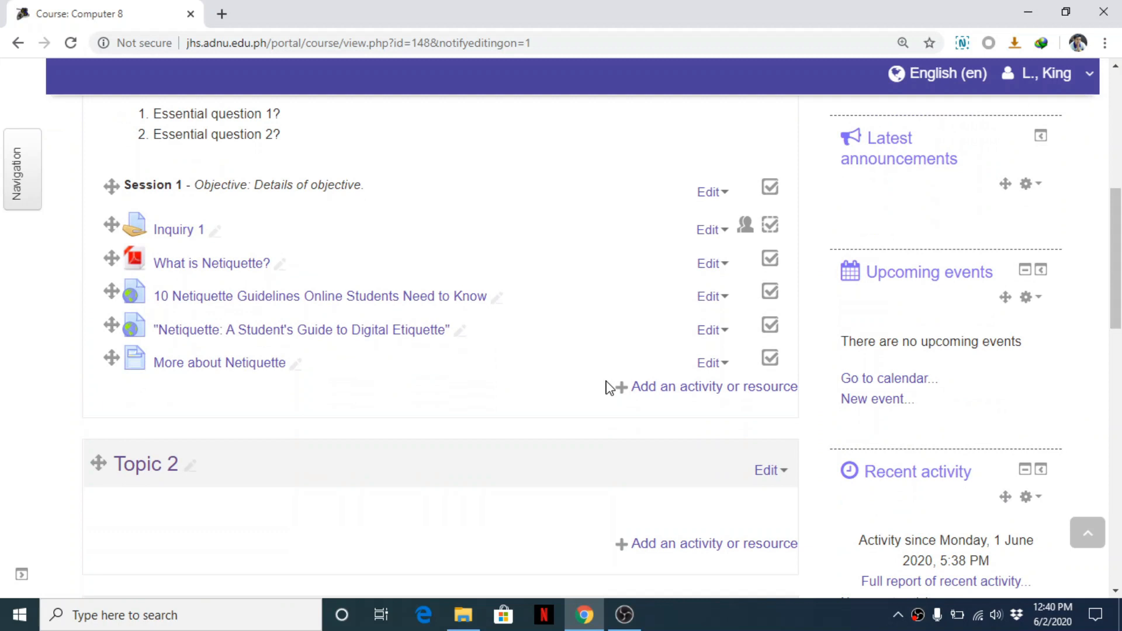
click(667, 392)
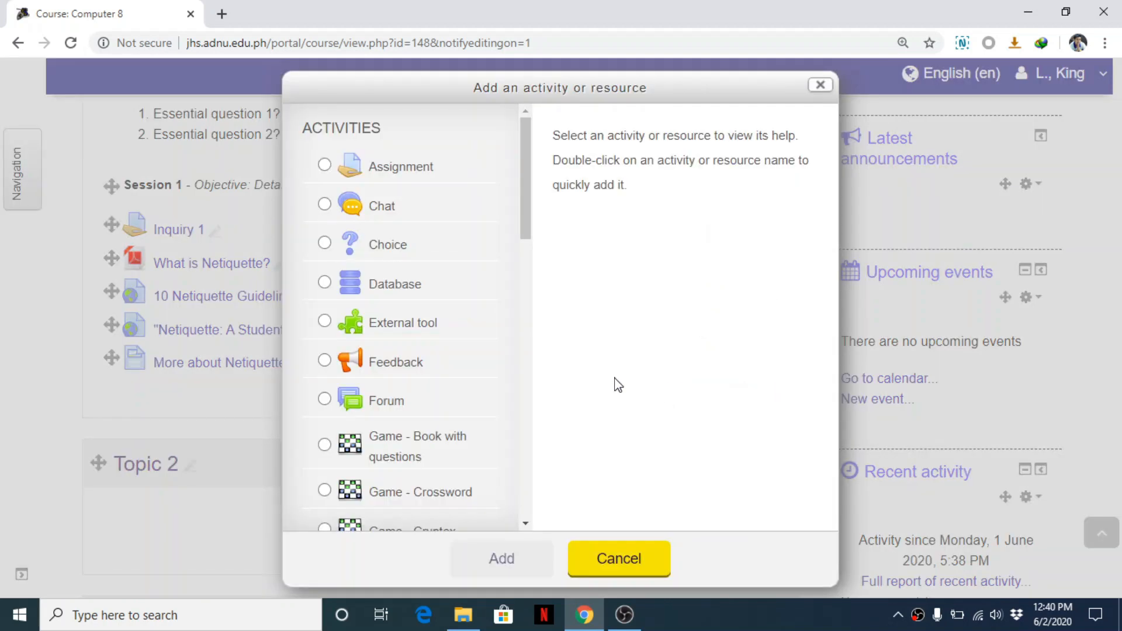
drag(529, 146, 536, 303)
click(324, 331)
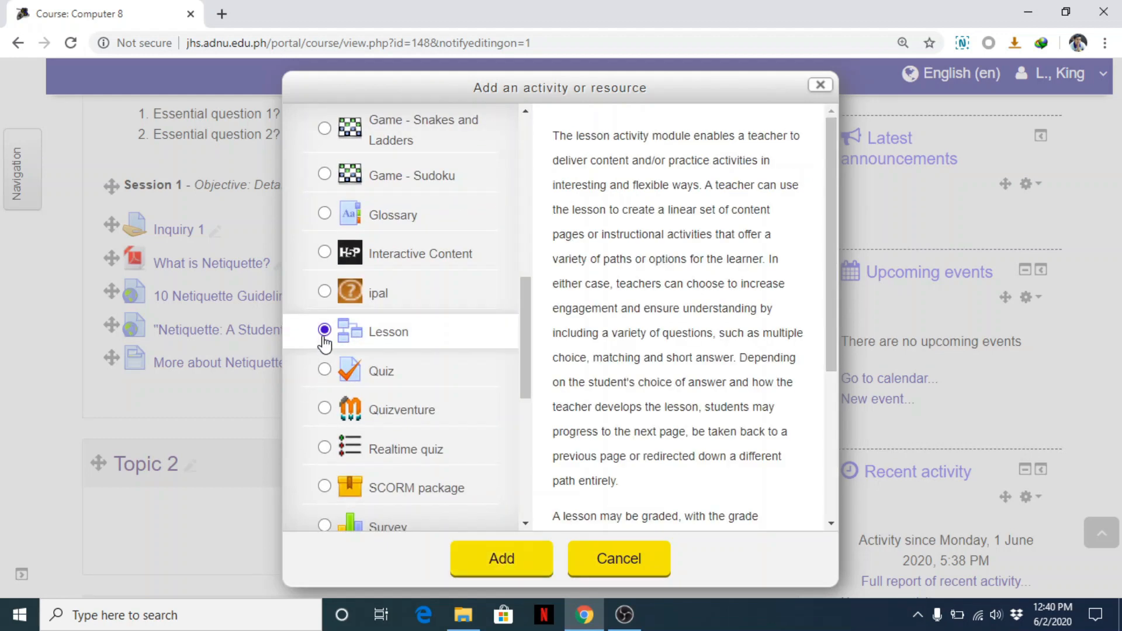
click(507, 570)
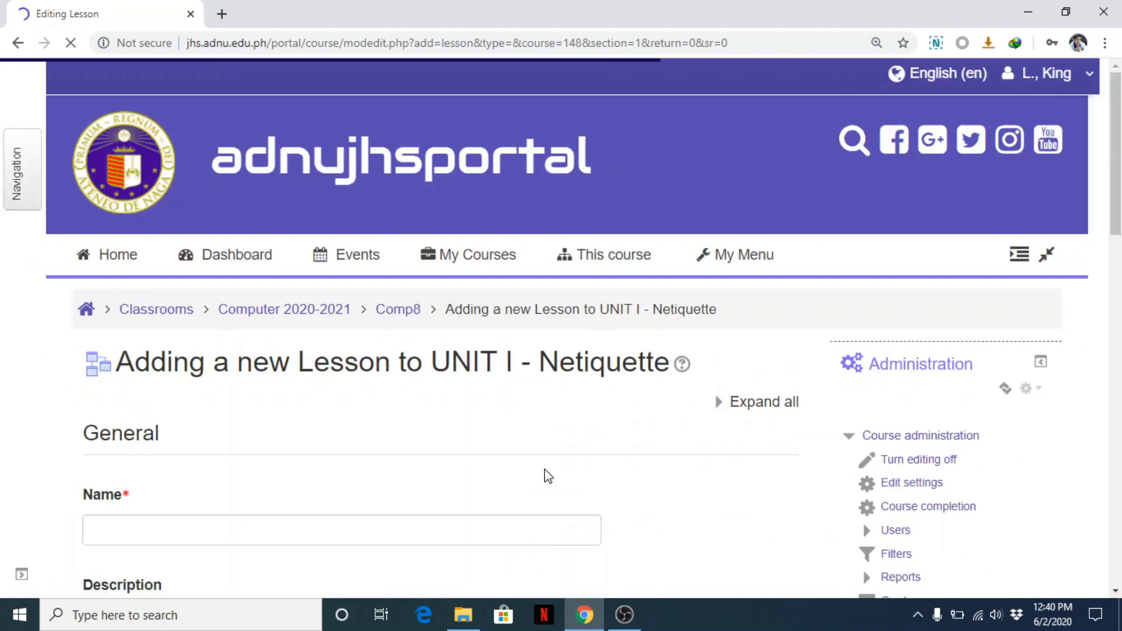
Name the lesson "Lesson on Netiquette"
scroll(545, 471, down, 2)
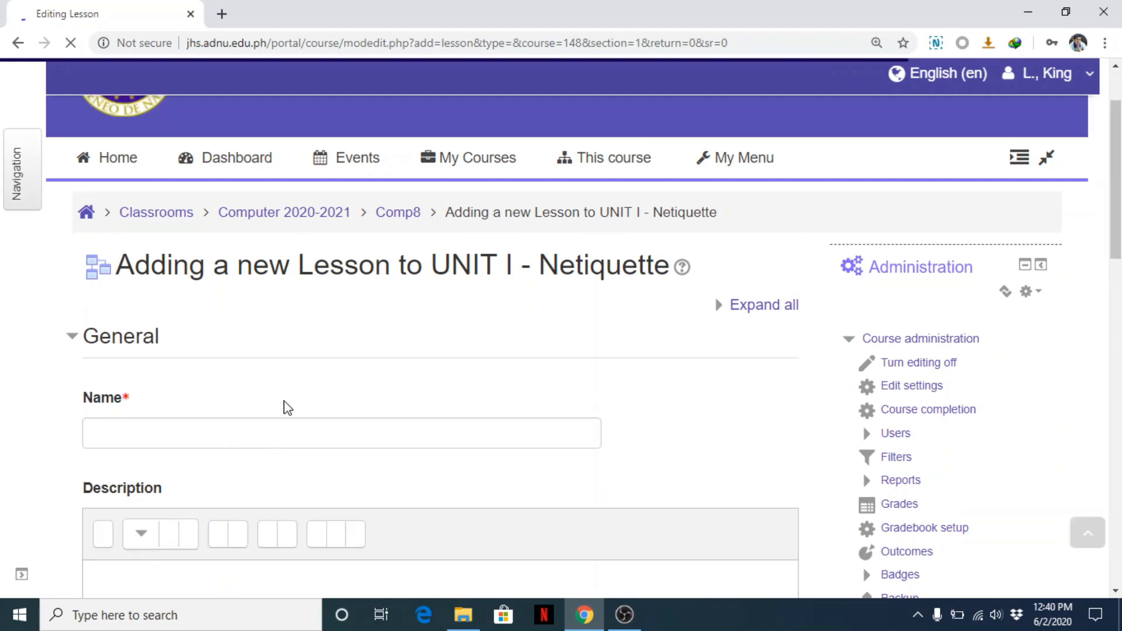
click(279, 432)
text(Lesson o)
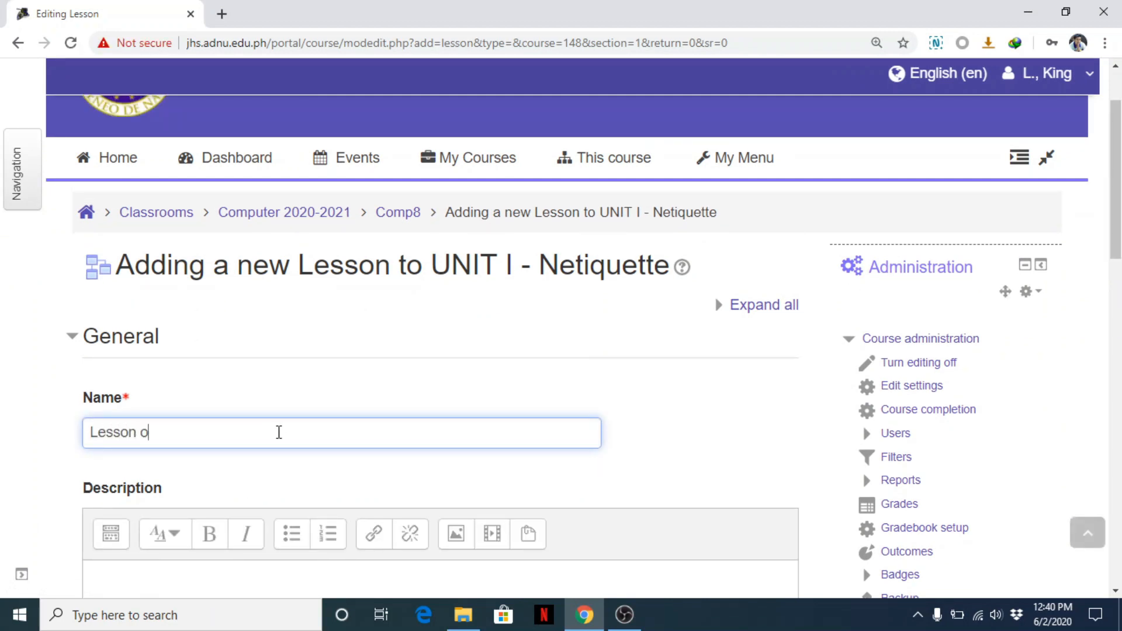
text(n Netiquette)
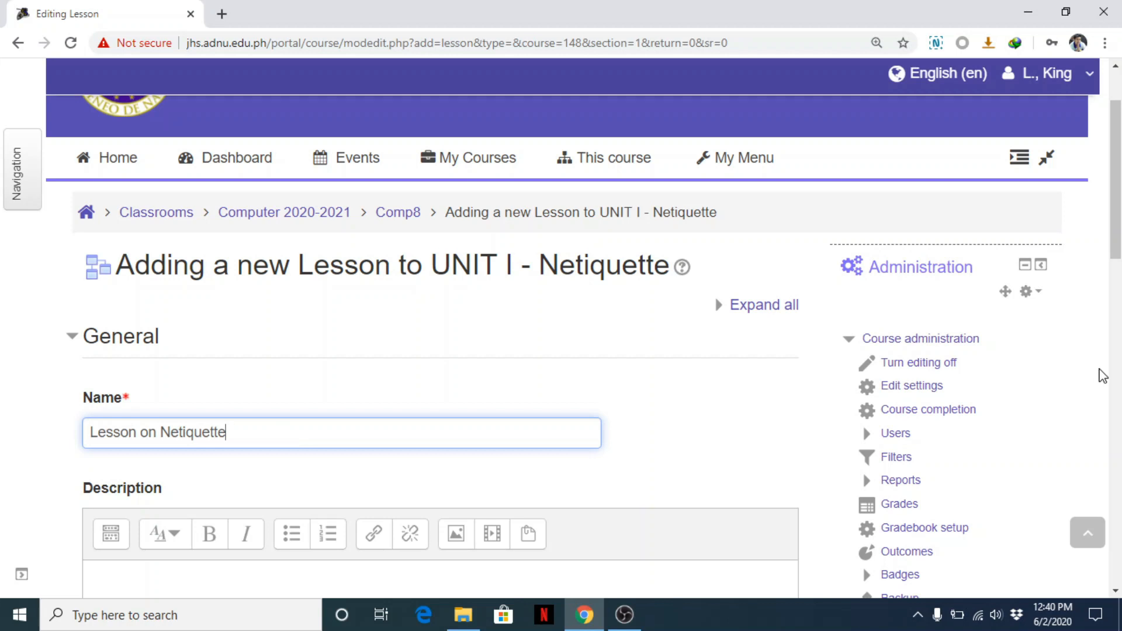
Enter "This is a lesson about Netiquette." as the lesson description
scroll(1118, 294, down, 4)
click(398, 377)
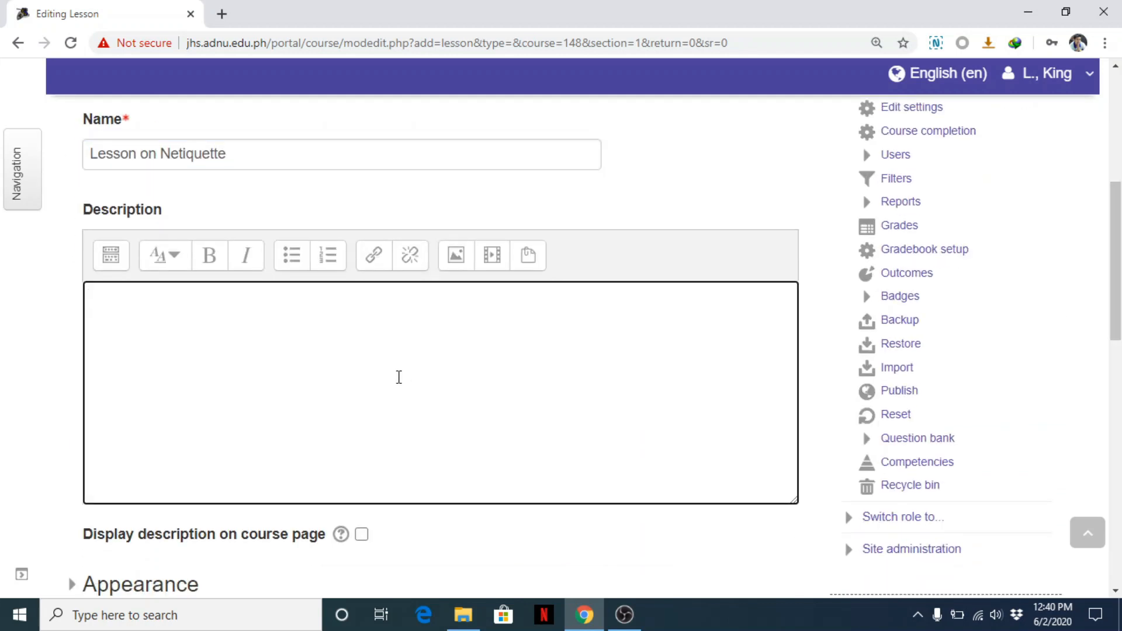
text(This is a lesson a)
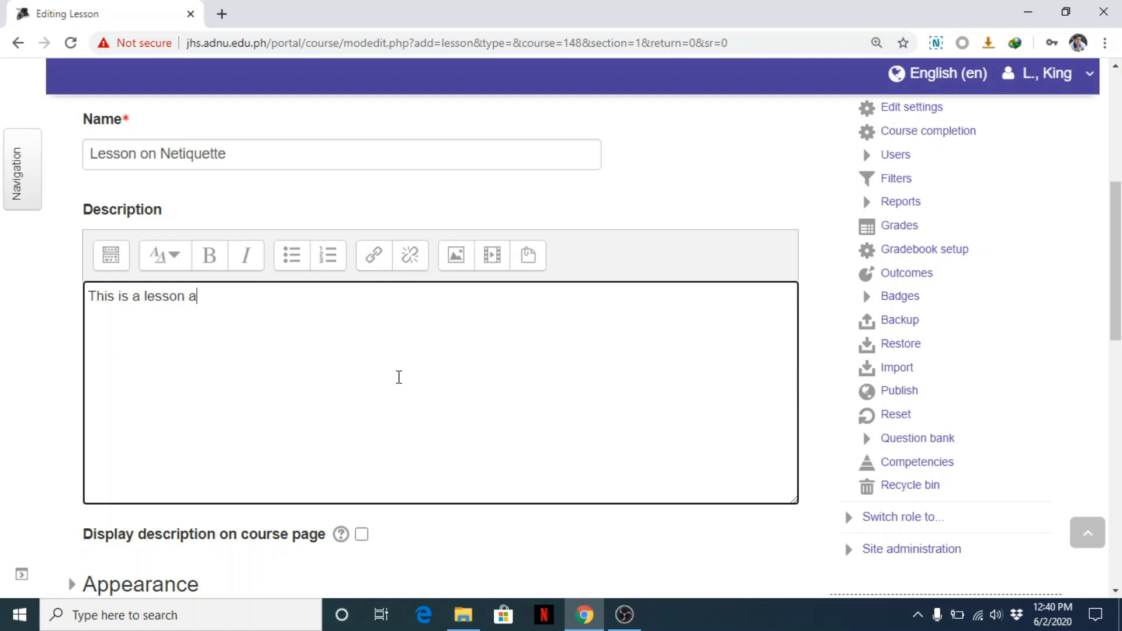
text(bout Netiquette.)
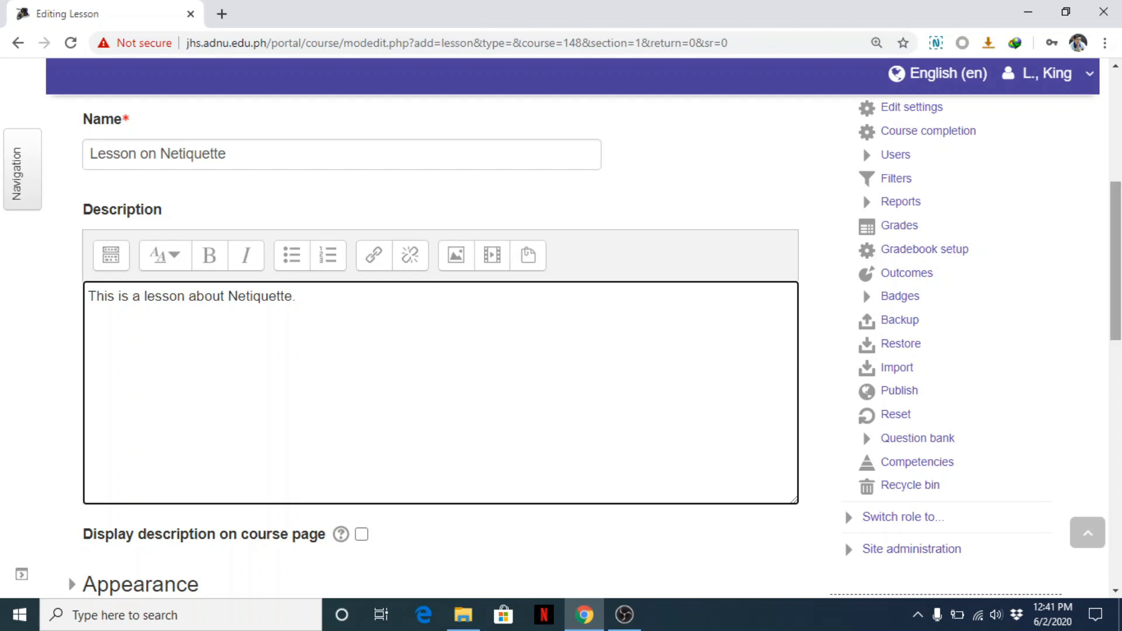
Expand the Appearance settings and set Progress bar to Yes
scroll(294, 308, down, 5)
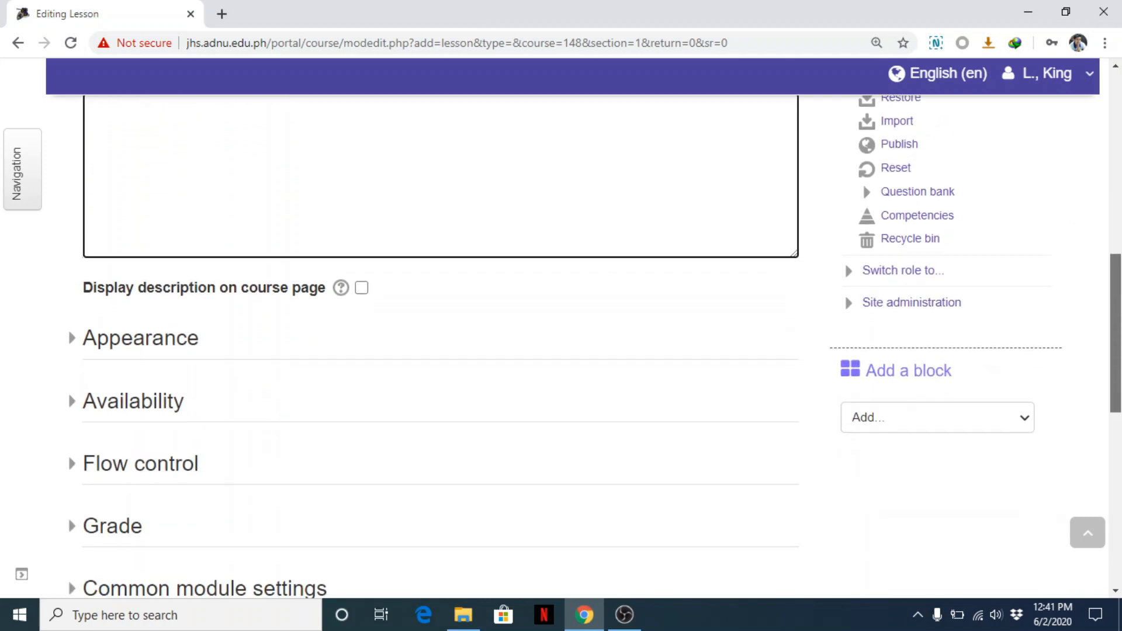
click(72, 325)
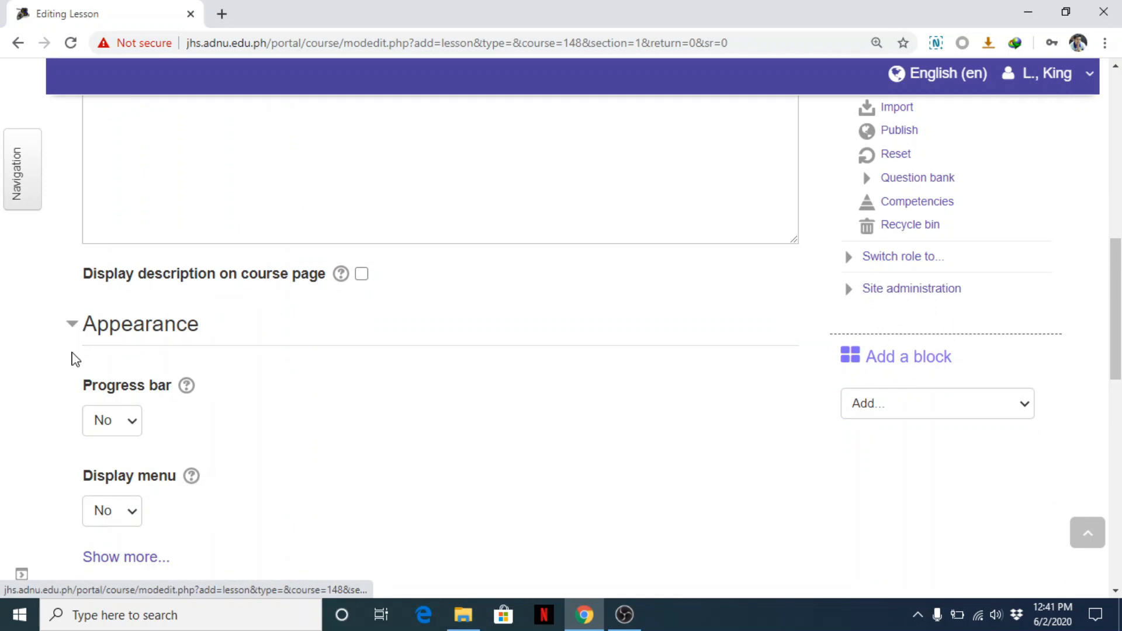
scroll(338, 279, down, 3)
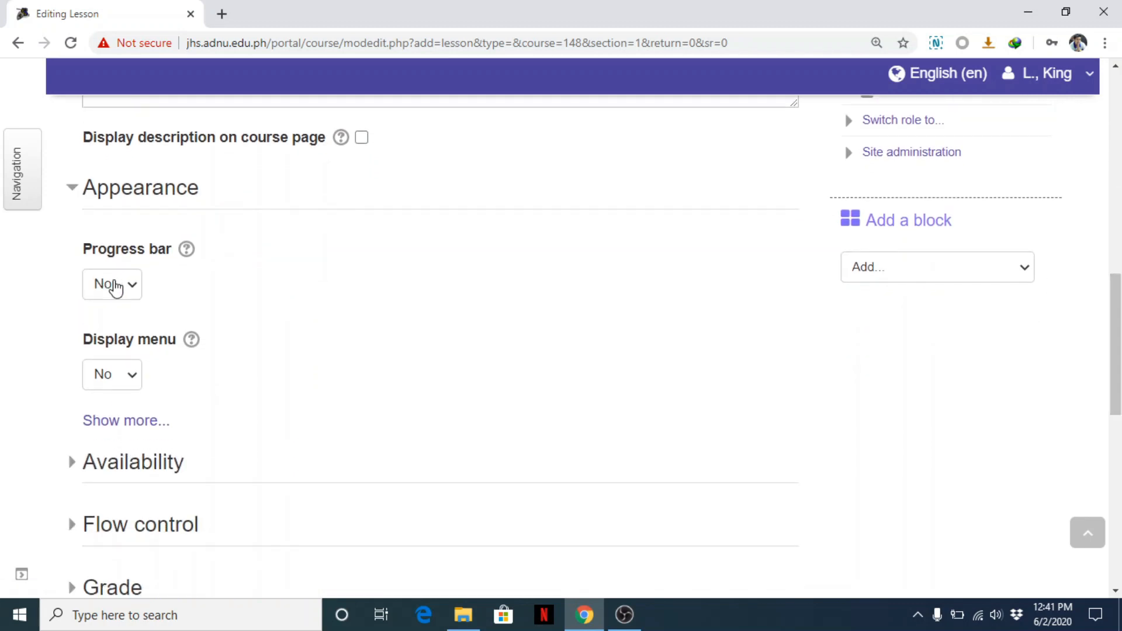
click(129, 286)
click(107, 340)
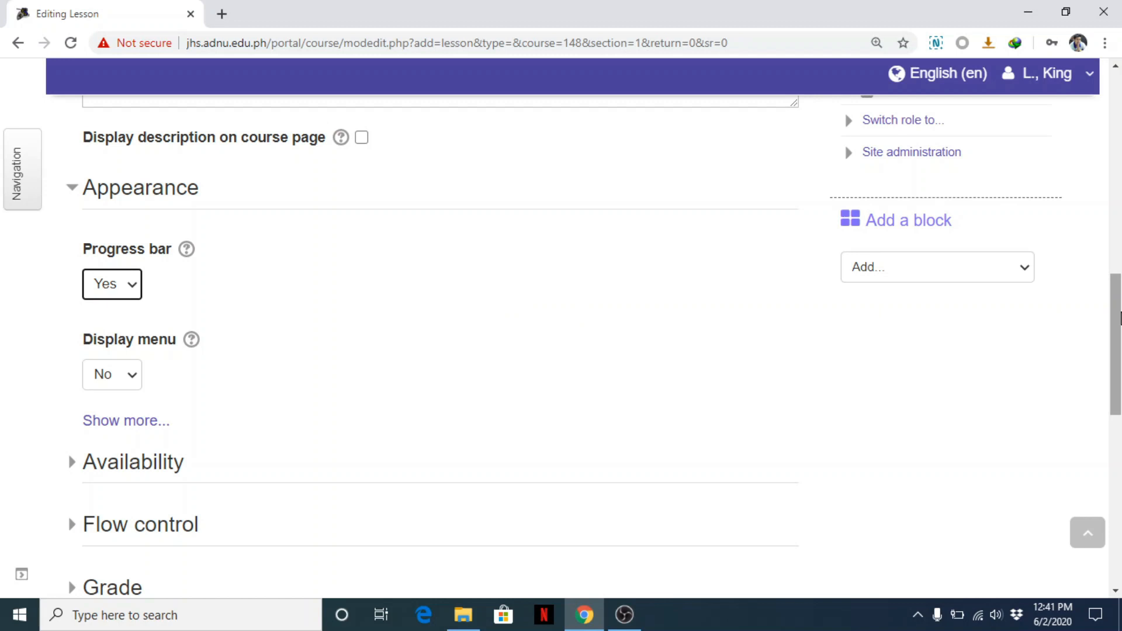
Read the help for Display menu and review the additional Appearance settings, from linked media to the next activity link
scroll(1120, 319, down, 1)
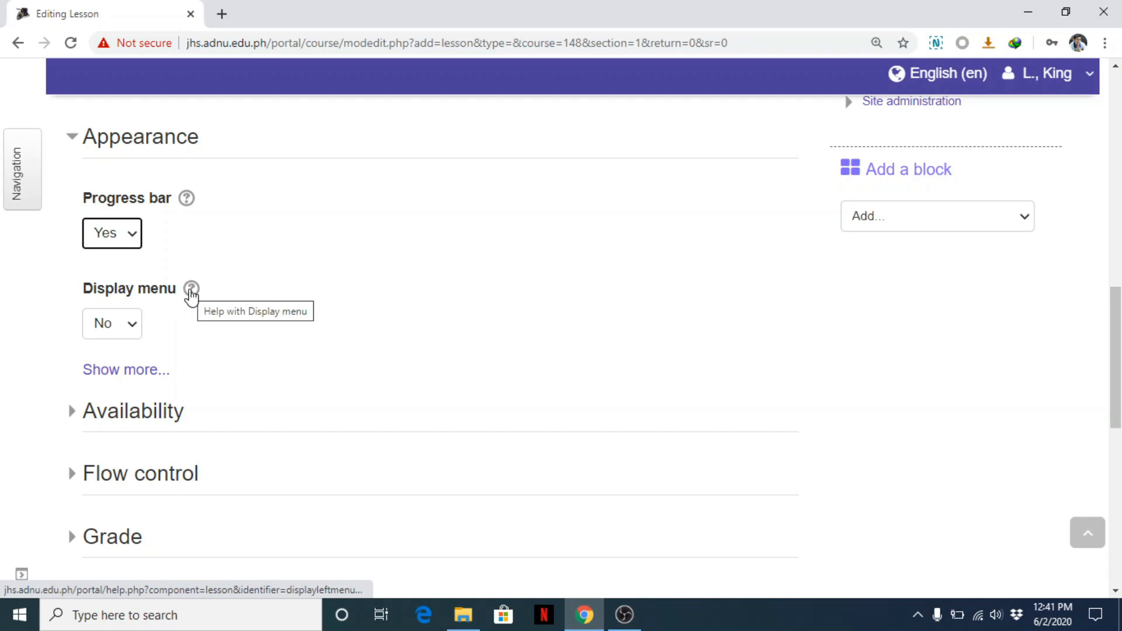
click(191, 290)
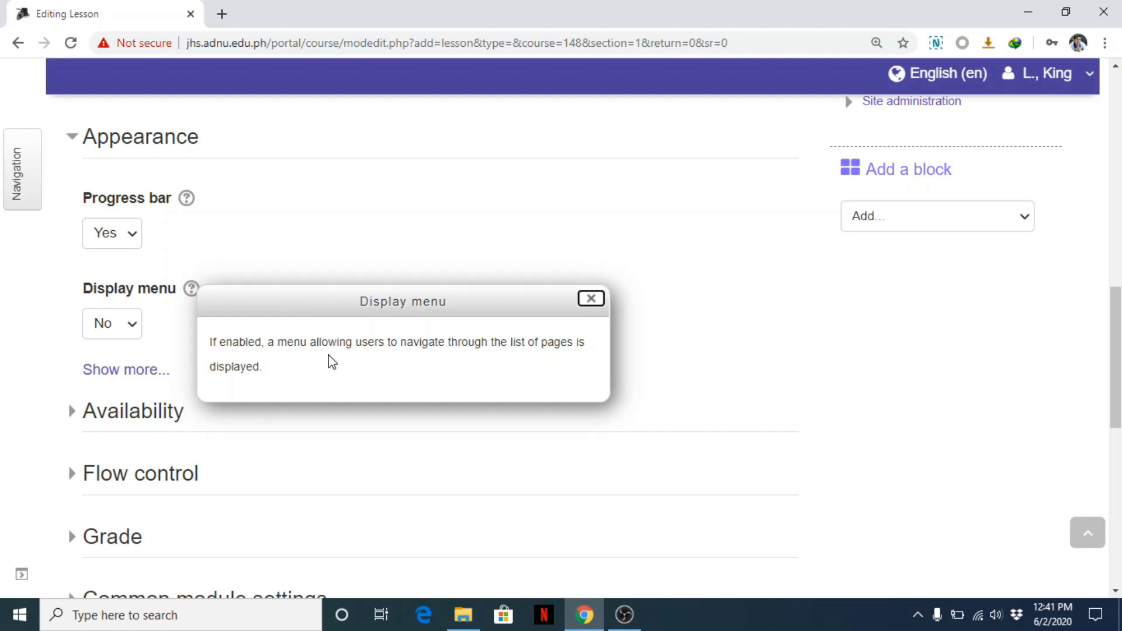
click(590, 300)
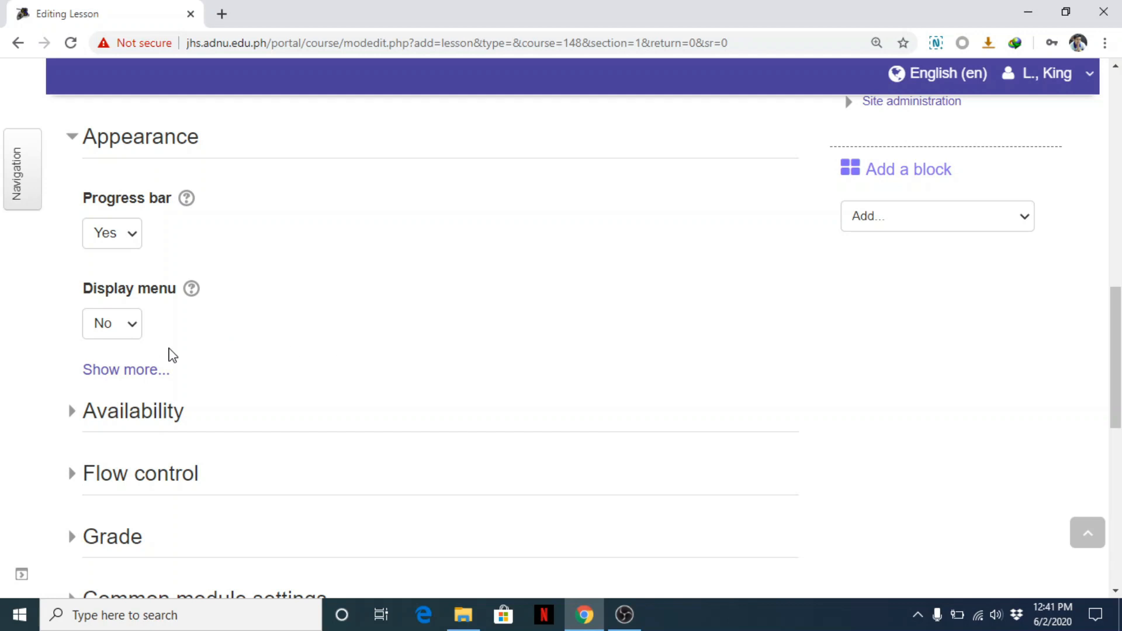
click(134, 374)
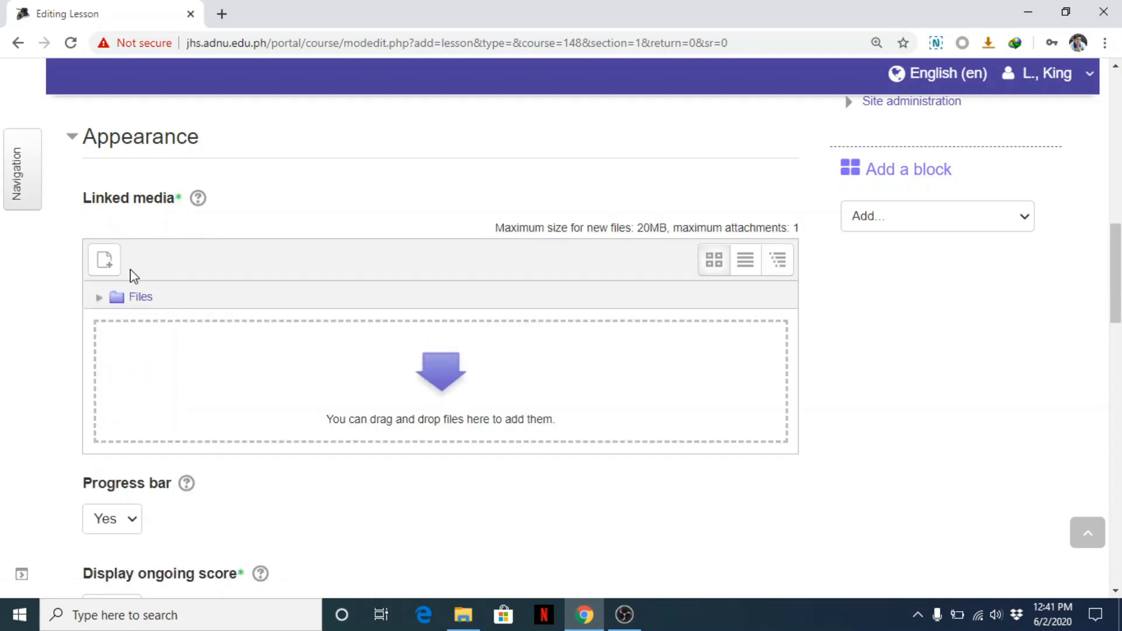
drag(1120, 290, 1120, 383)
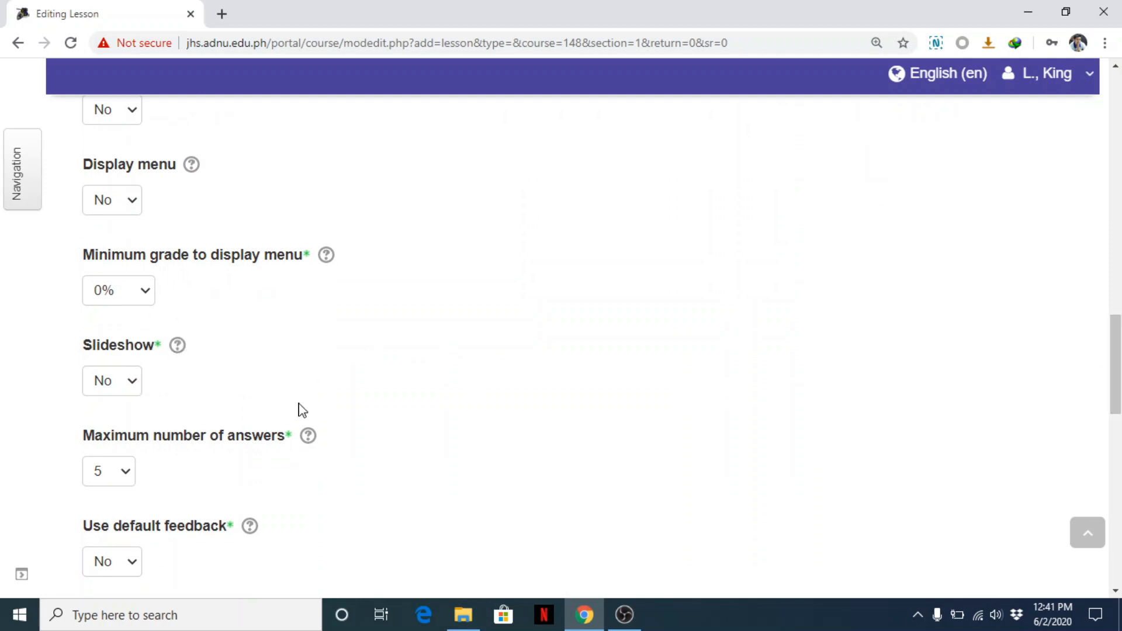
drag(1121, 371, 1120, 427)
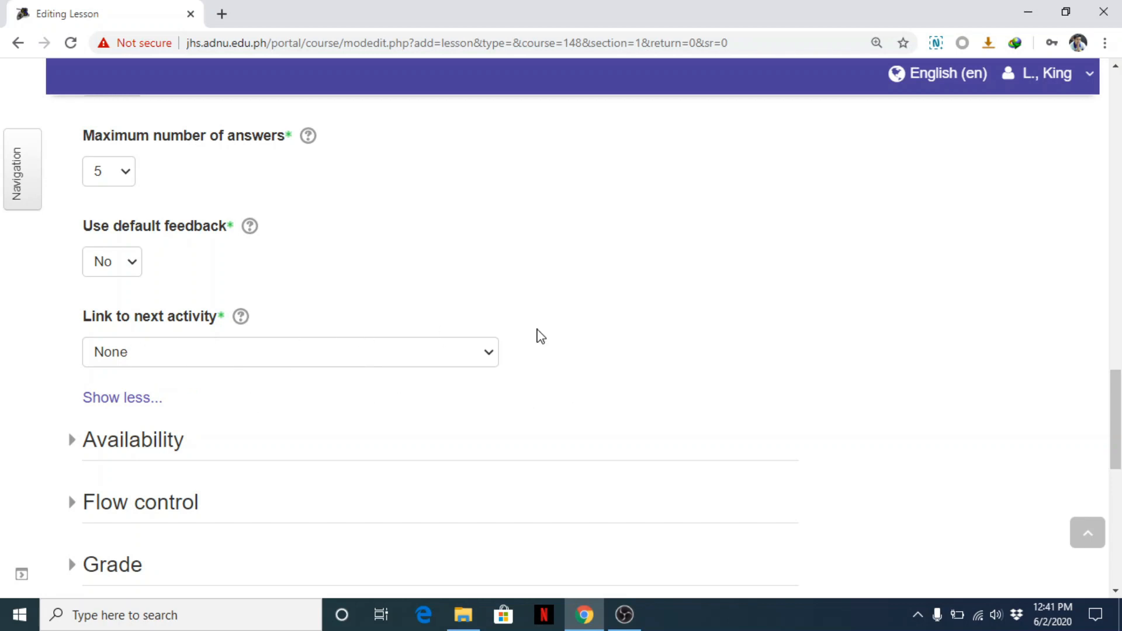
Expand the Availability settings and review the start date, deadline and time limit options
drag(1119, 453, 1119, 486)
click(80, 271)
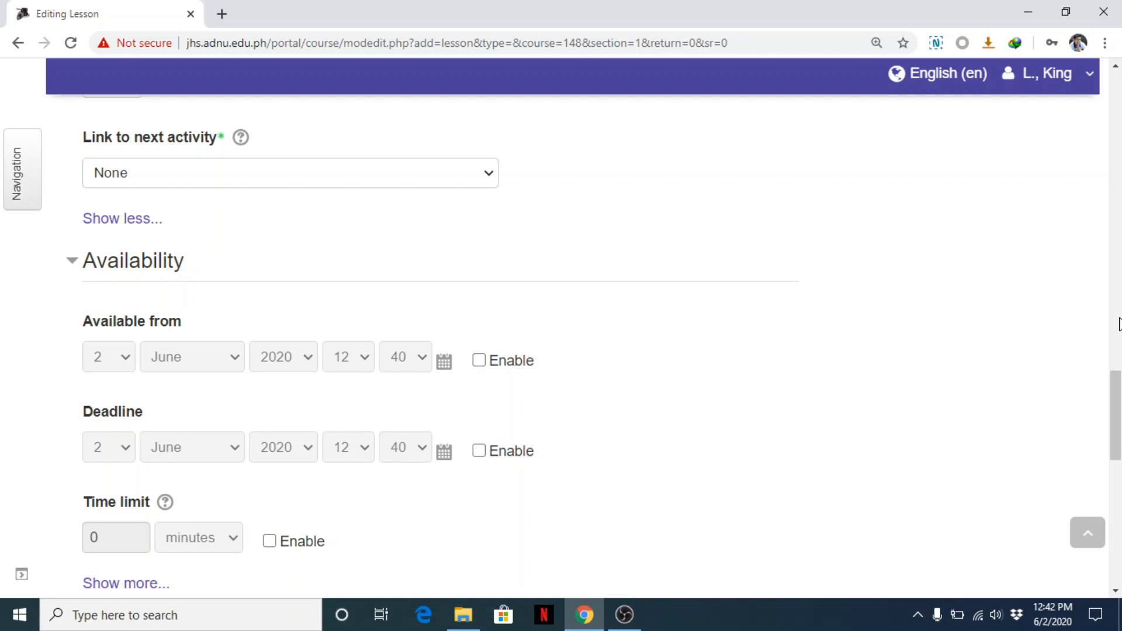
scroll(1049, 405, down, 3)
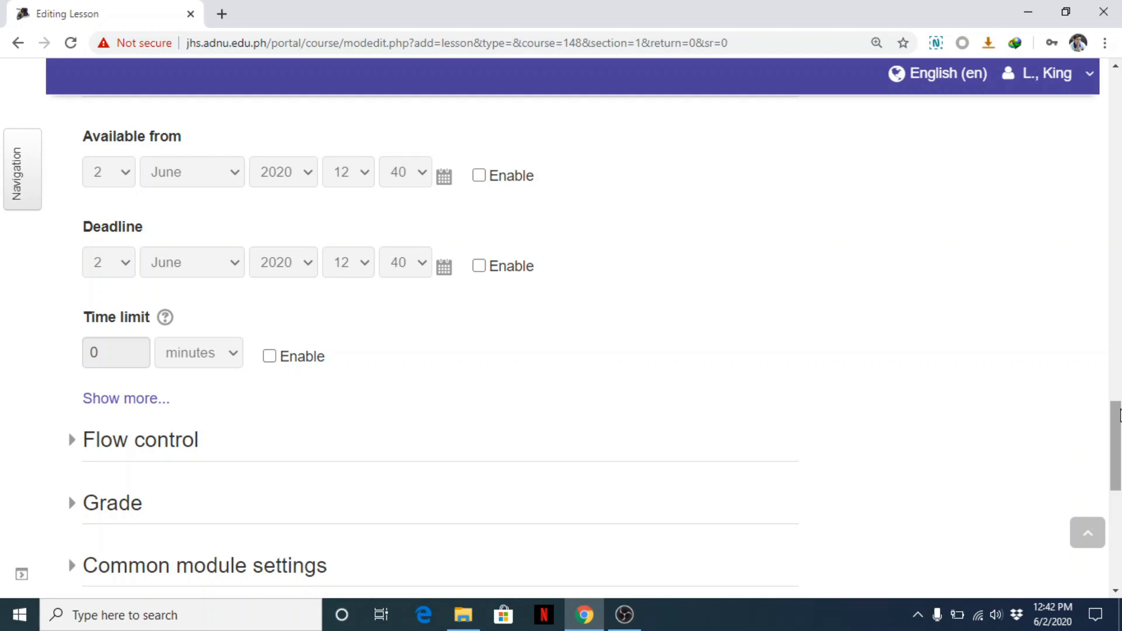
Expand the Flow control settings and view the choices for Allow student review
scroll(1114, 447, down, 3)
click(81, 270)
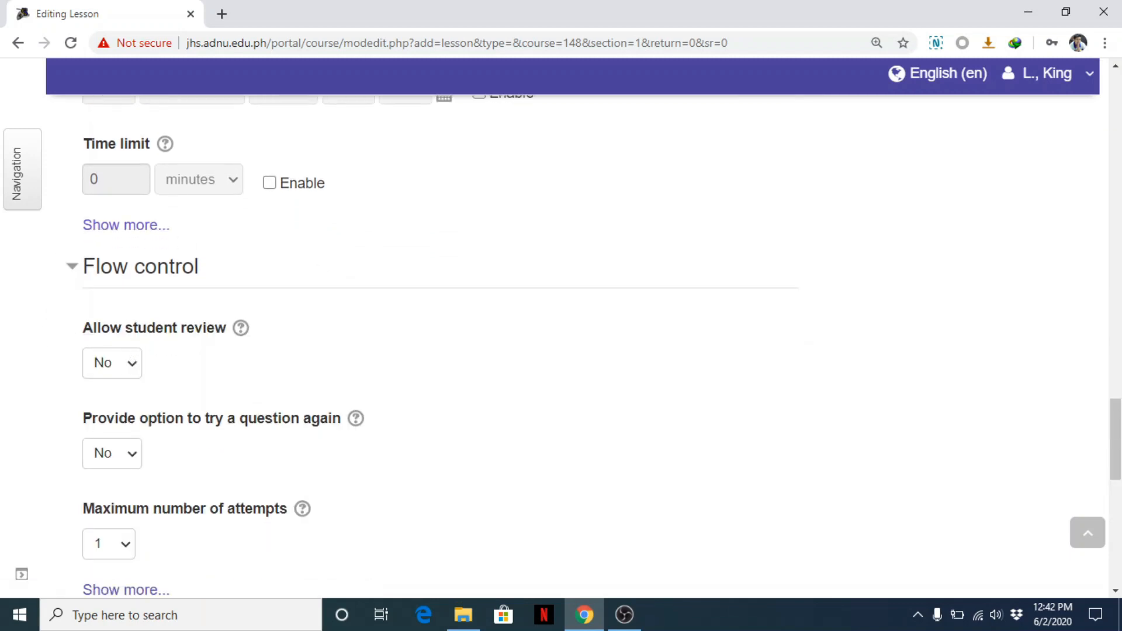
drag(1118, 418, 1117, 437)
click(125, 233)
click(196, 220)
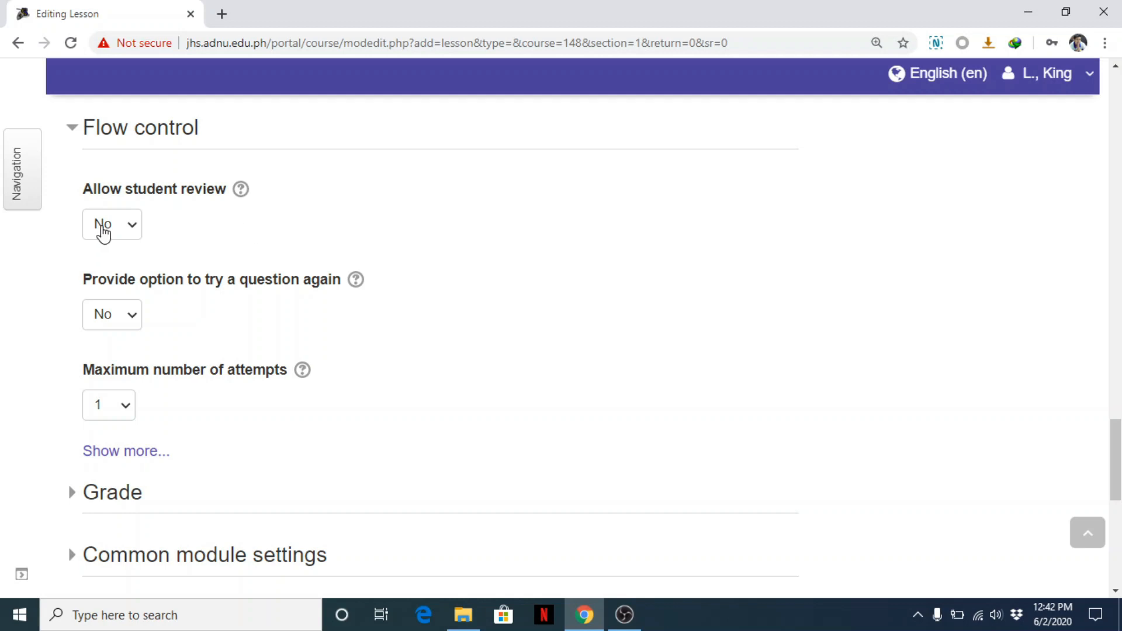
click(118, 231)
click(253, 227)
View the choices for Maximum number of attempts, and set Provide option to try a question again to Yes
scroll(299, 234, down, 2)
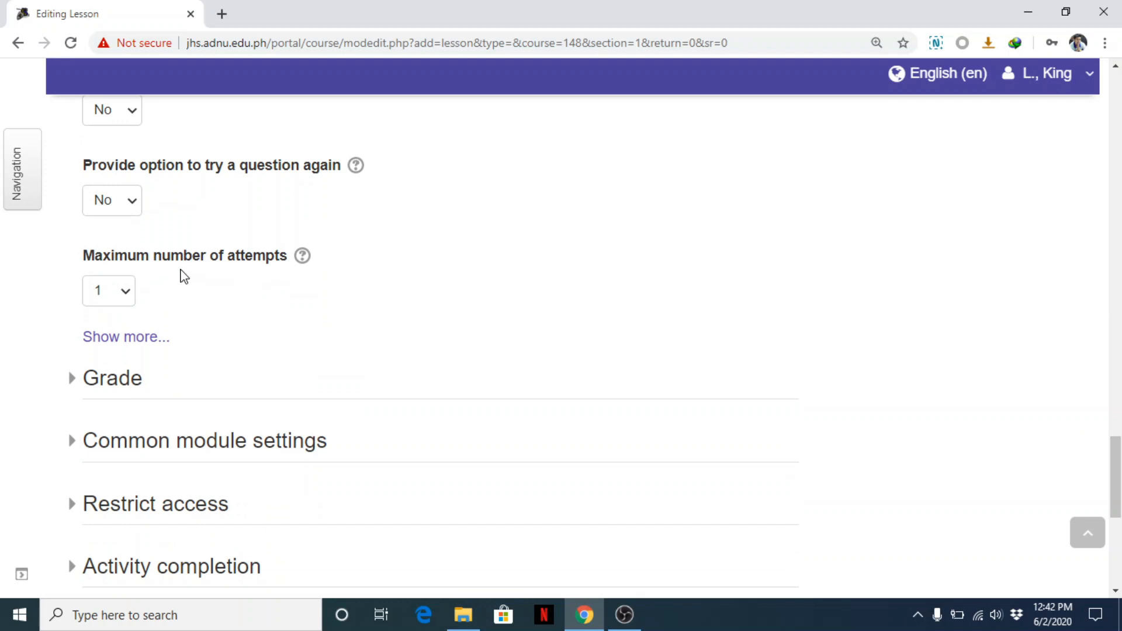
click(111, 299)
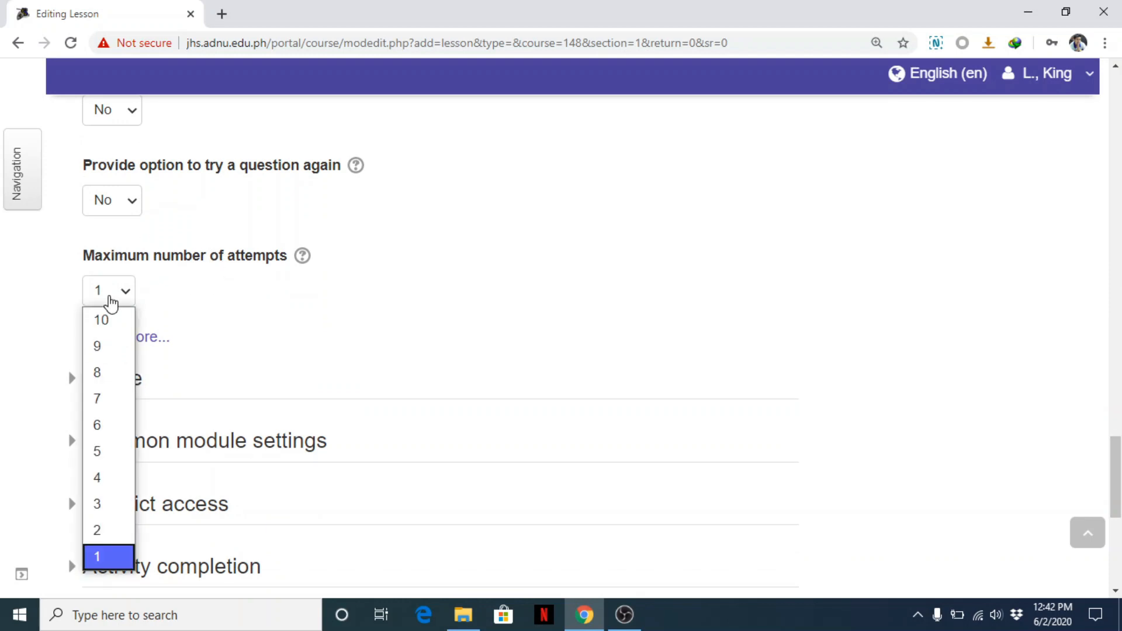
click(352, 336)
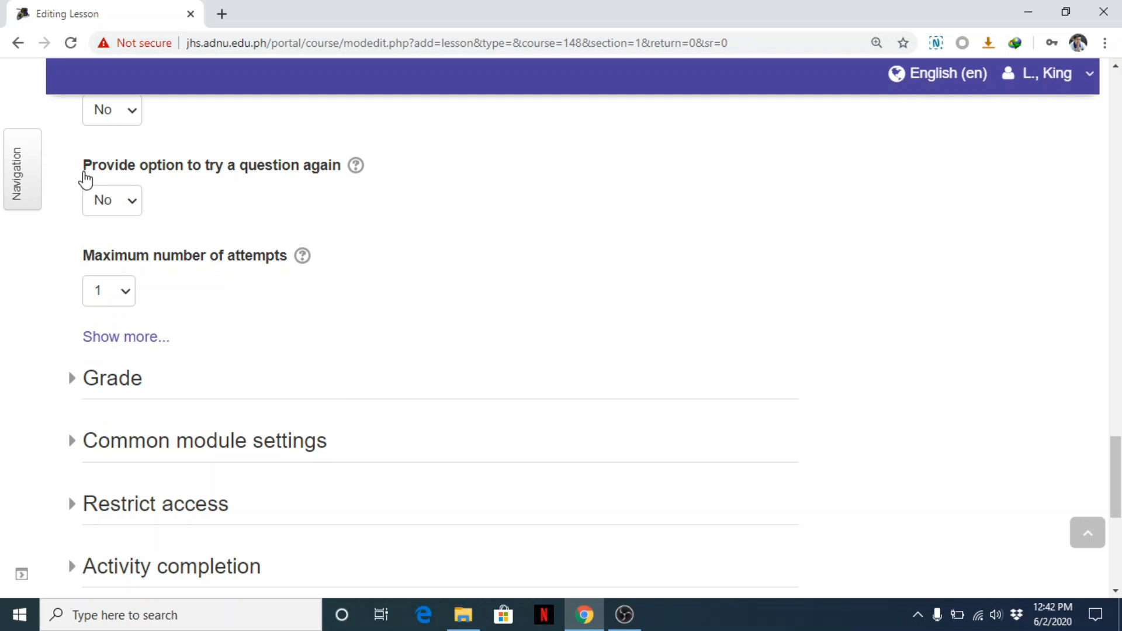
click(115, 210)
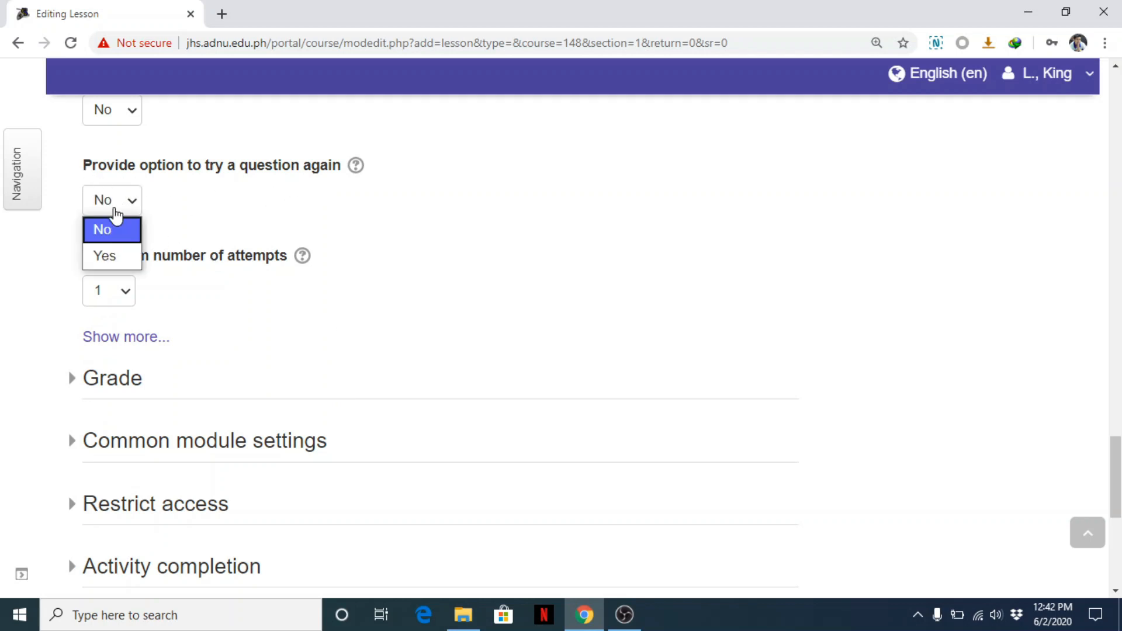
click(105, 255)
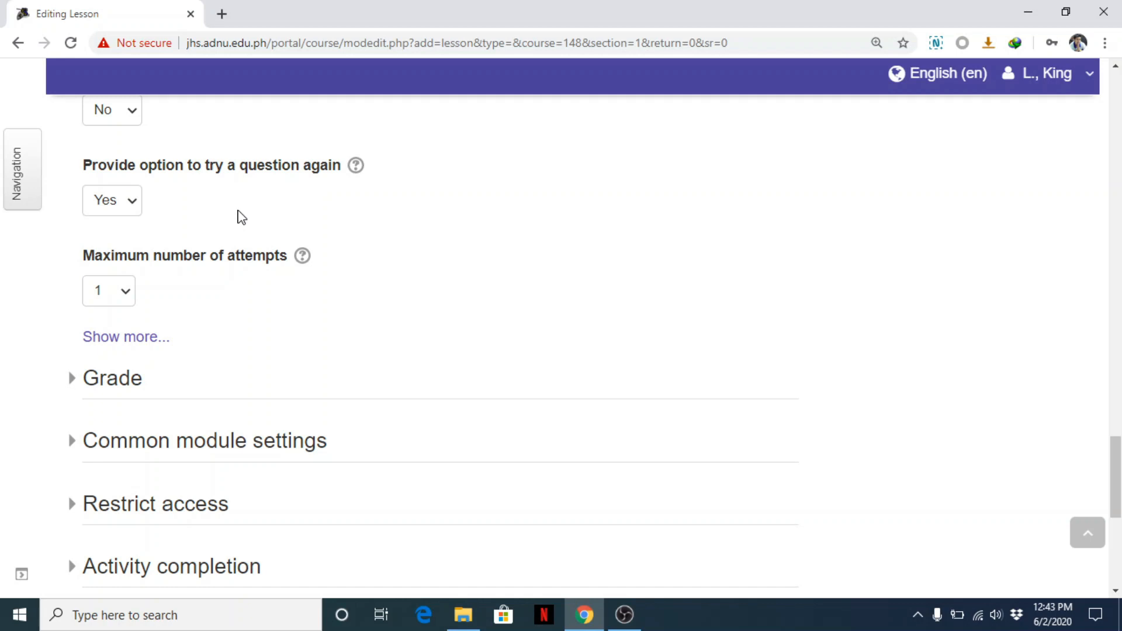
Expand the Grade settings and set the lesson's maximum grade to 10
drag(1118, 471, 1119, 490)
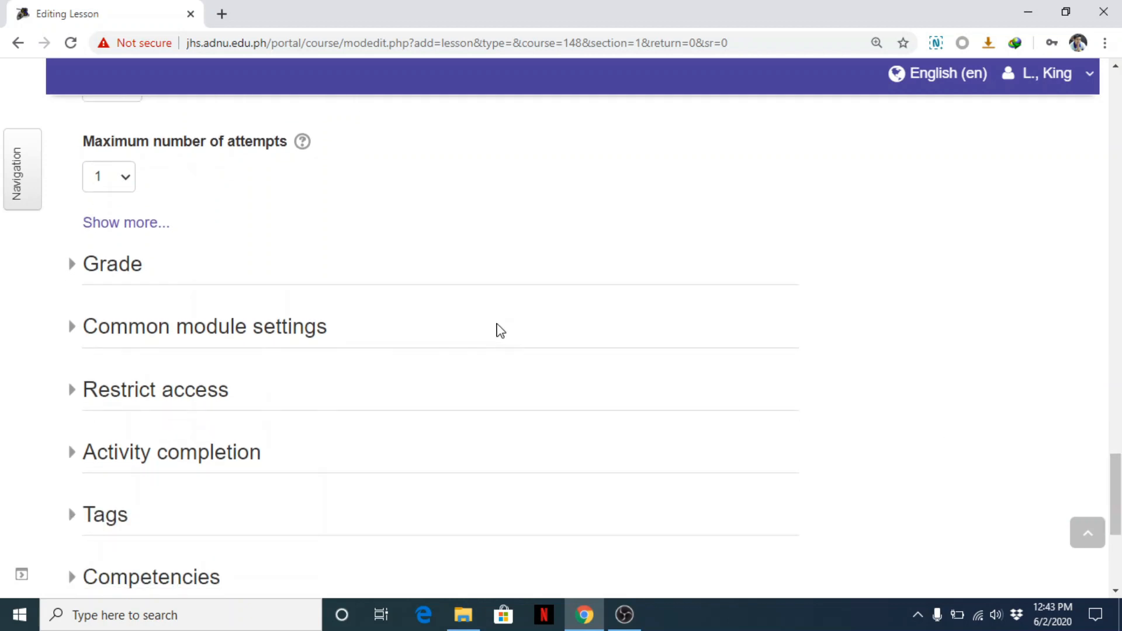
click(72, 268)
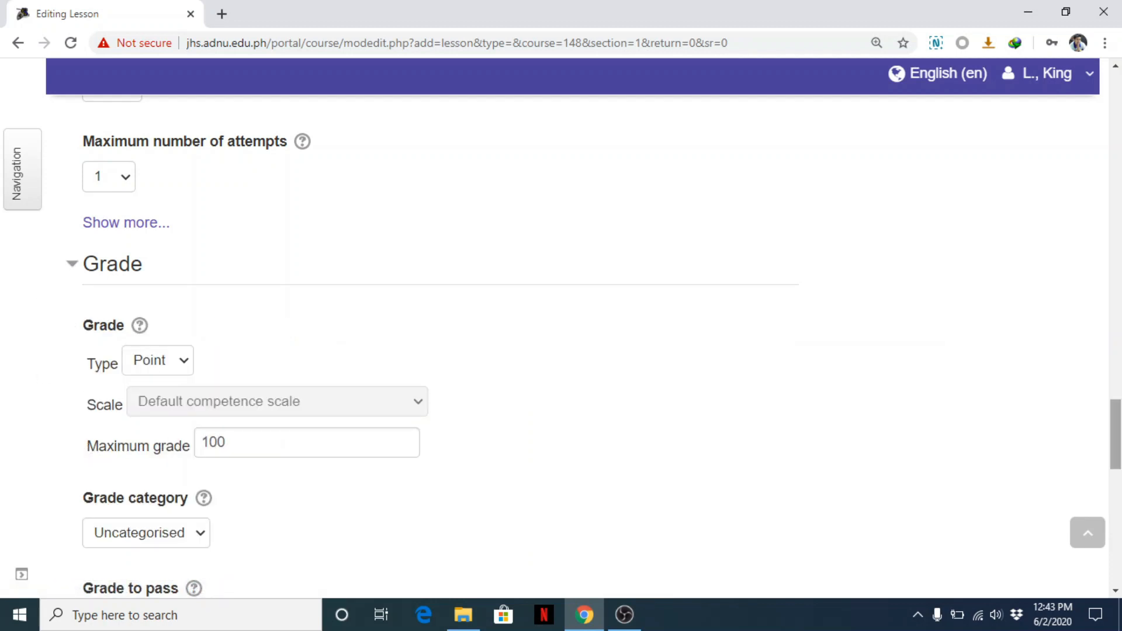
scroll(224, 372, down, 2)
click(244, 334)
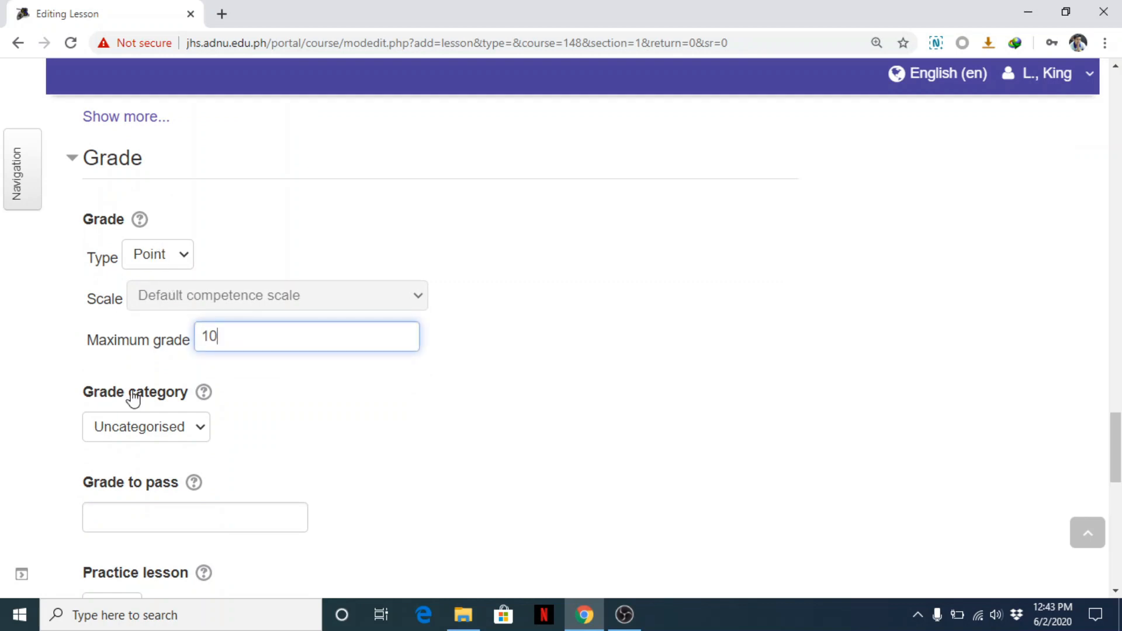
Set both Practice lesson and Re-takes allowed to Yes in the lesson's Grade settings
scroll(1116, 444, down, 3)
click(138, 320)
scroll(1116, 462, down, 3)
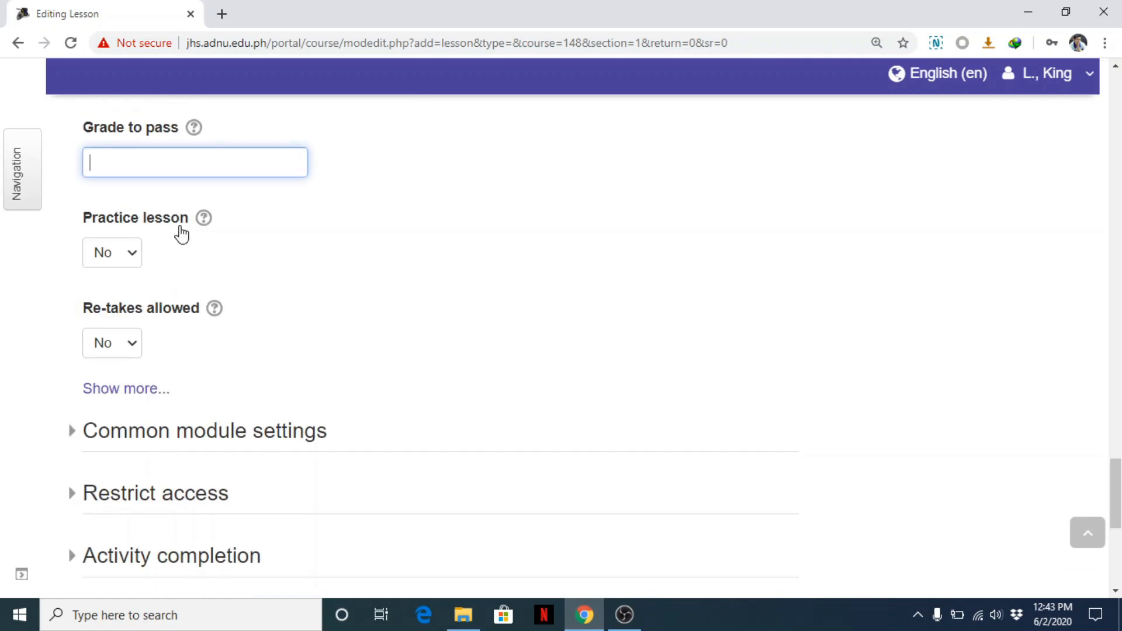
click(125, 252)
click(111, 308)
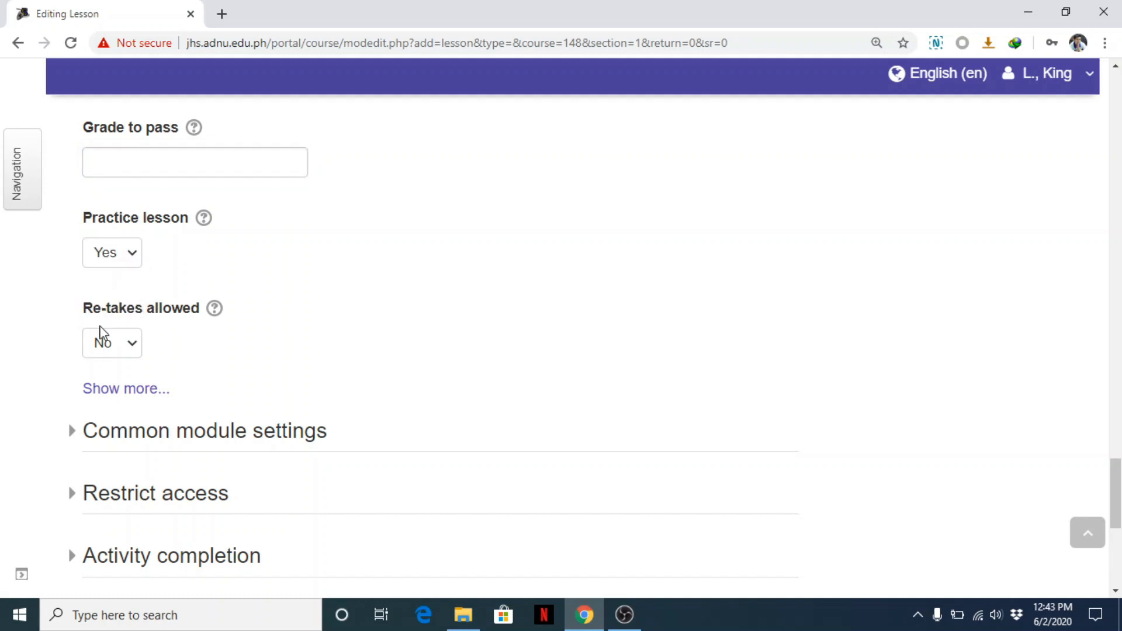
click(130, 350)
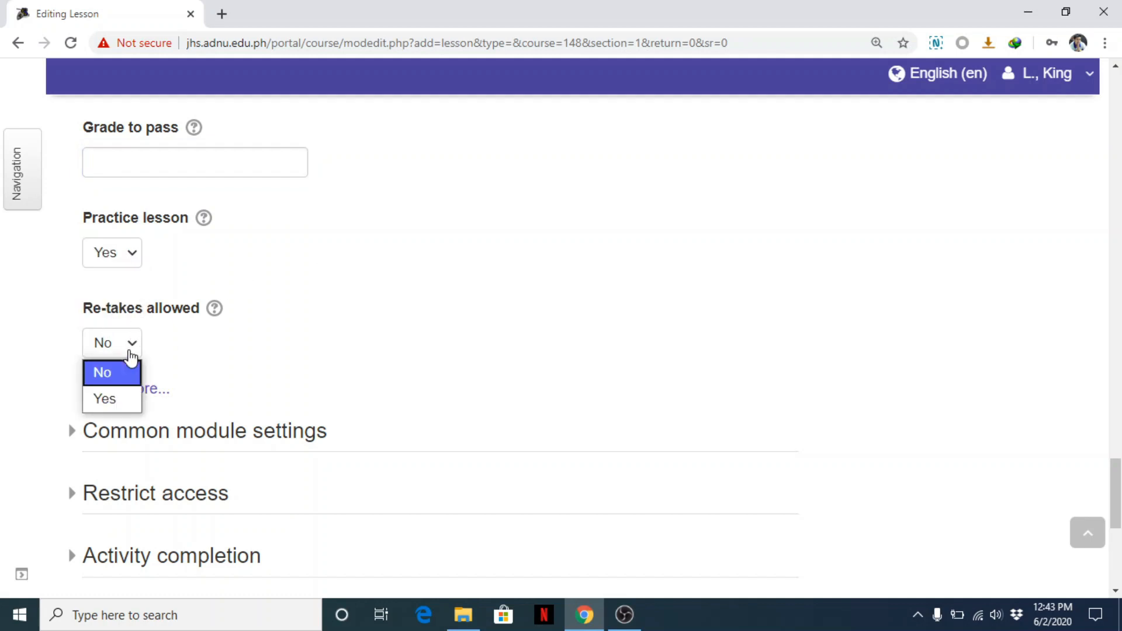
click(113, 398)
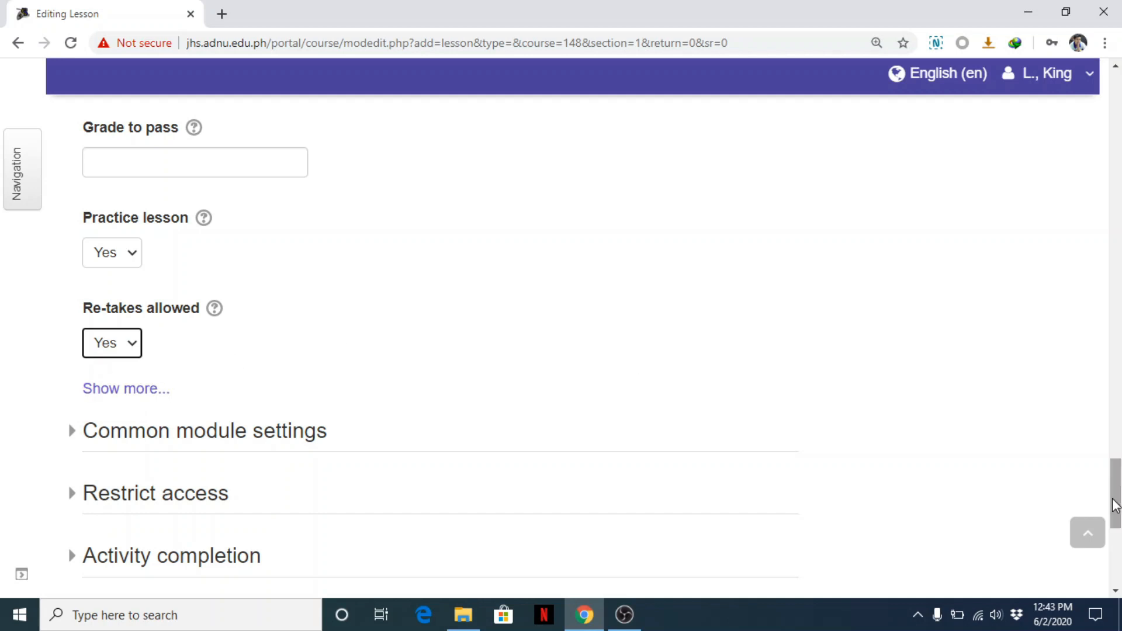
Expand and collapse the Common module settings and Restrict access sections to review their options
drag(1118, 496, 1118, 516)
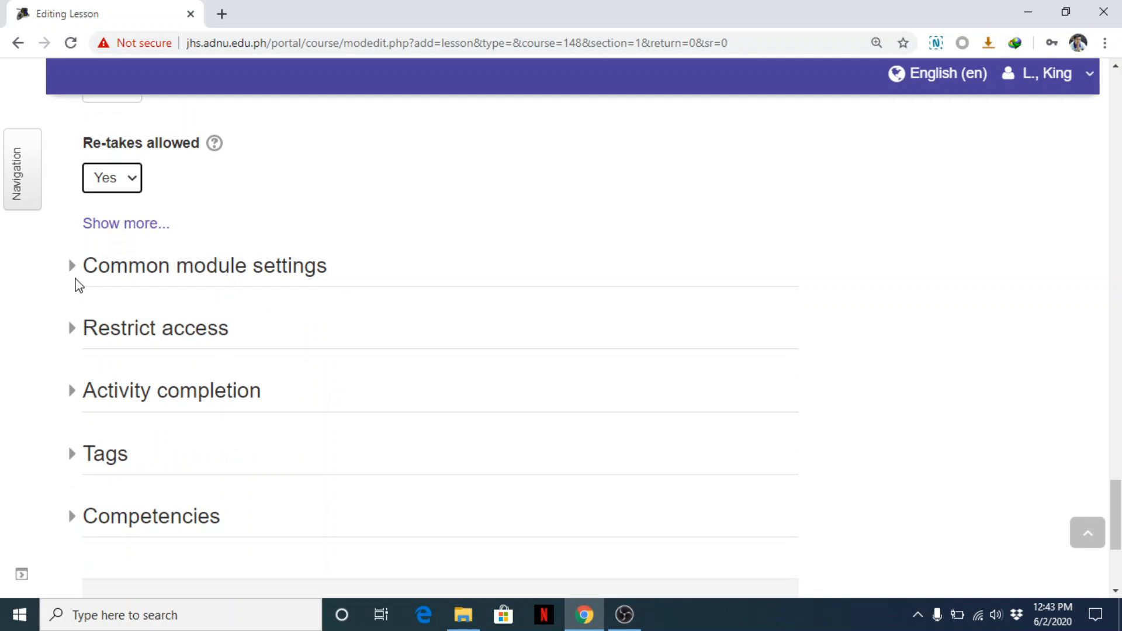
click(72, 272)
click(72, 273)
drag(1118, 501, 1117, 513)
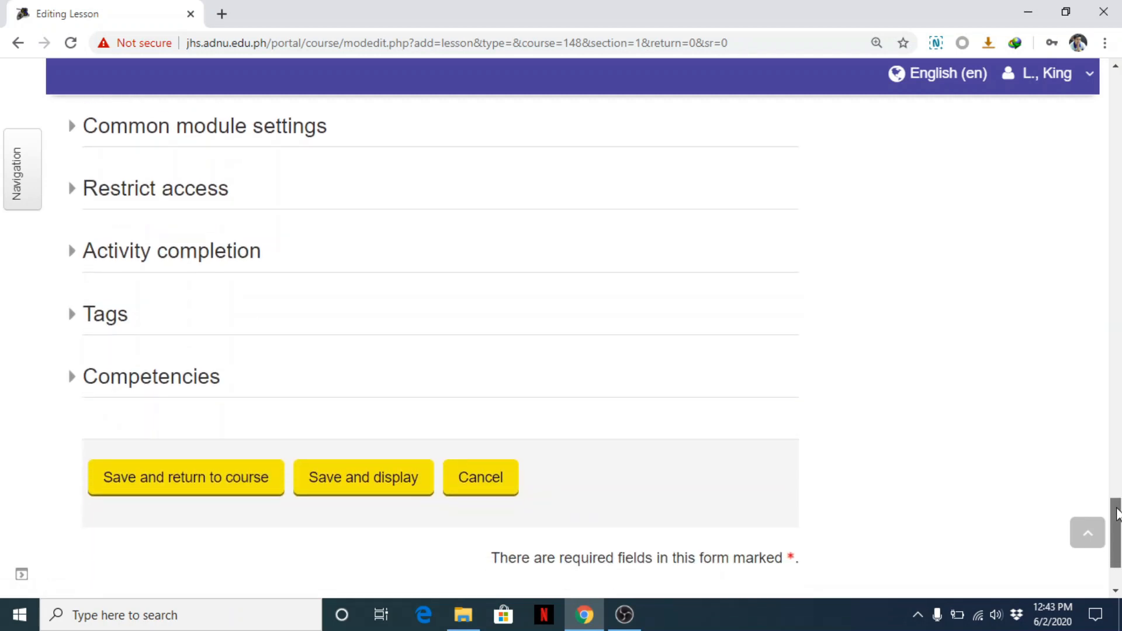
click(73, 192)
click(74, 192)
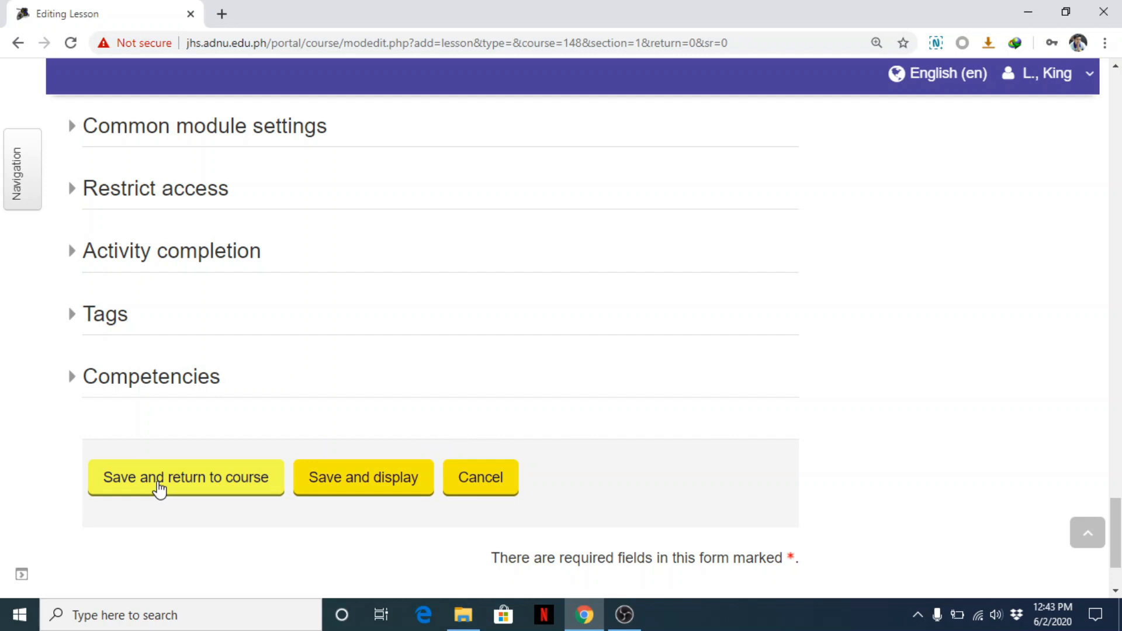
Save the lesson settings, return to the course, and open Lesson on Netiquette under UNIT I
click(159, 490)
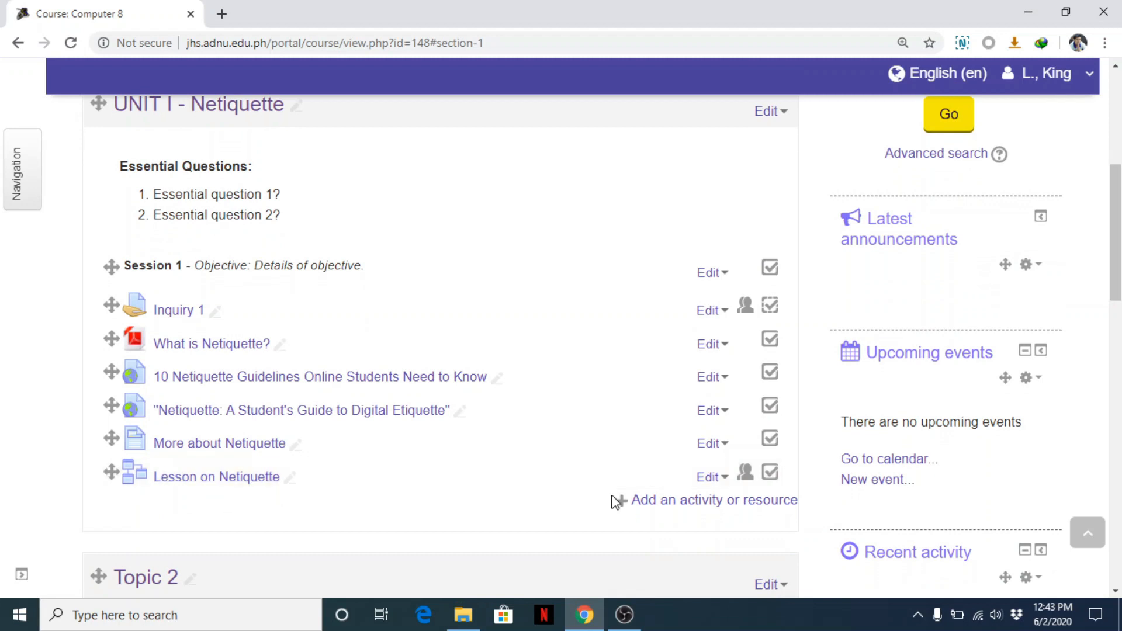
click(193, 484)
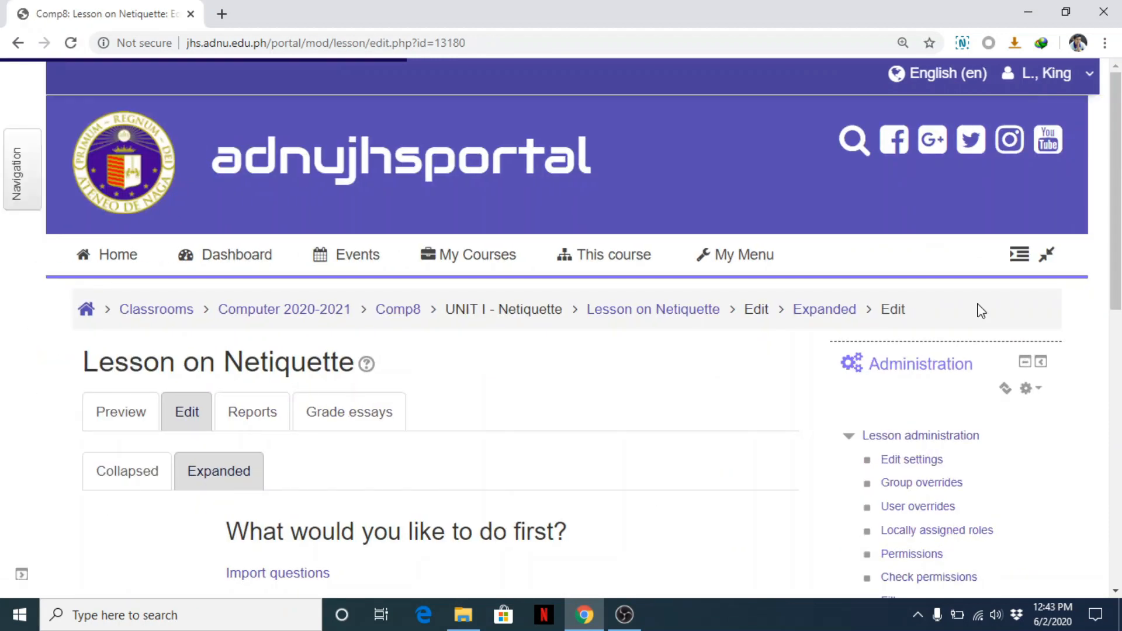
Try to preview the empty lesson and review the choices offered for its first page
scroll(249, 225, down, 3)
click(107, 219)
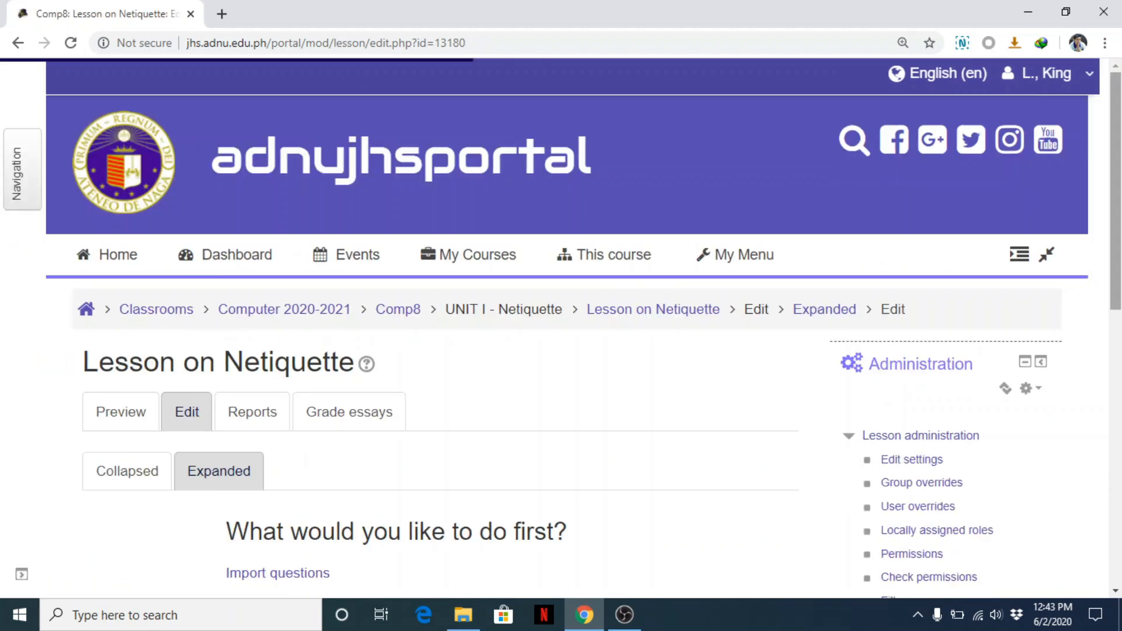
scroll(275, 388, down, 4)
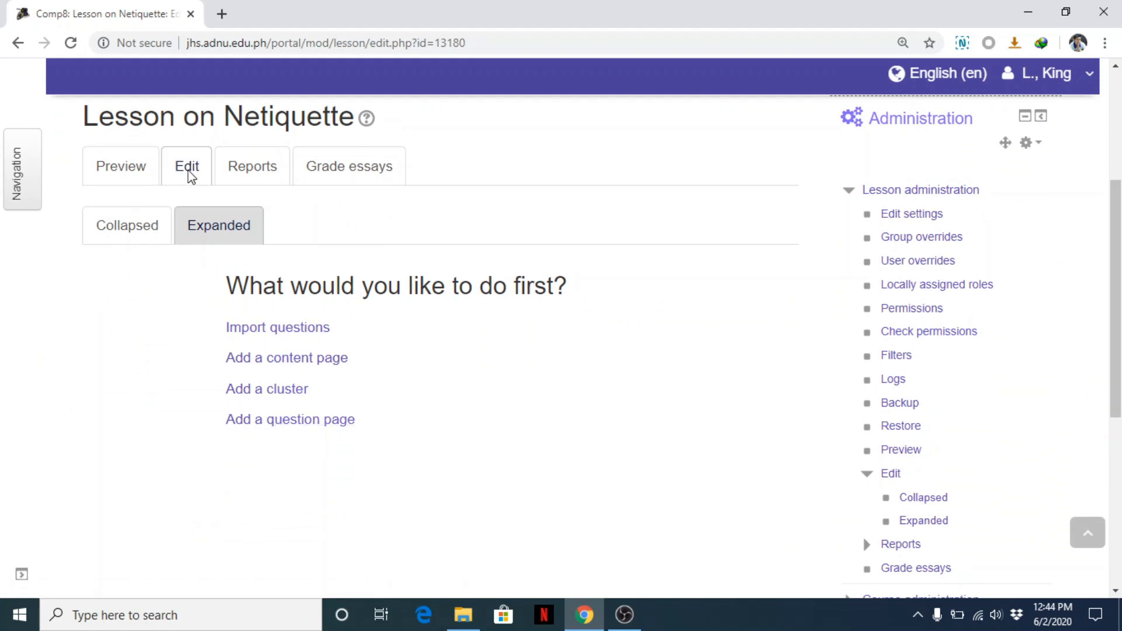
drag(1117, 238, 1117, 215)
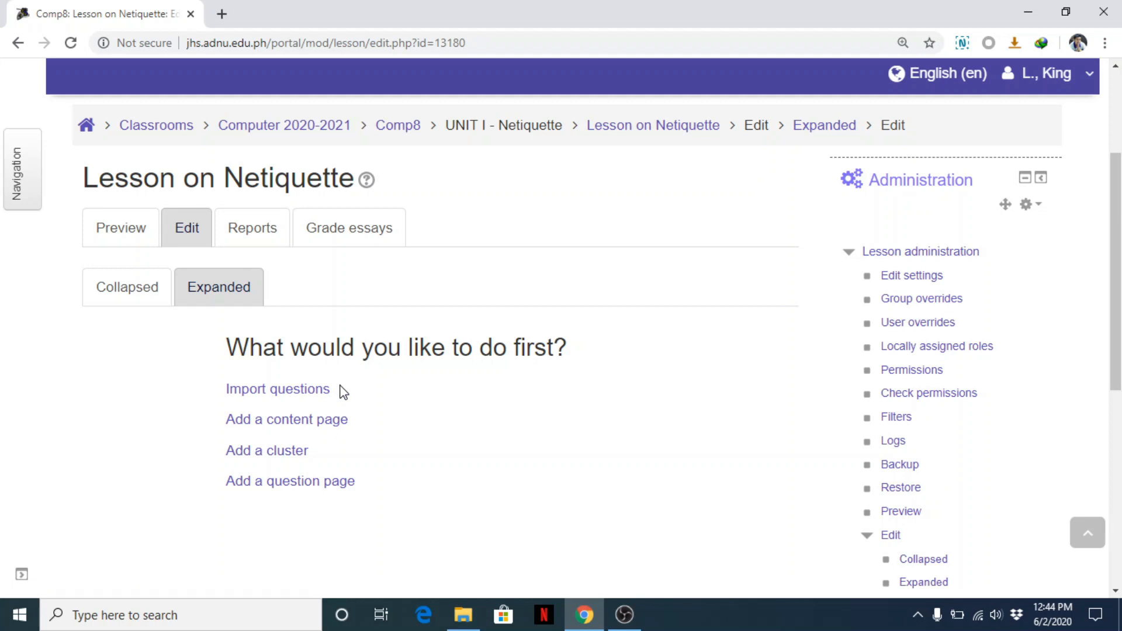
Add a content page to the lesson and title it Introduction
click(292, 433)
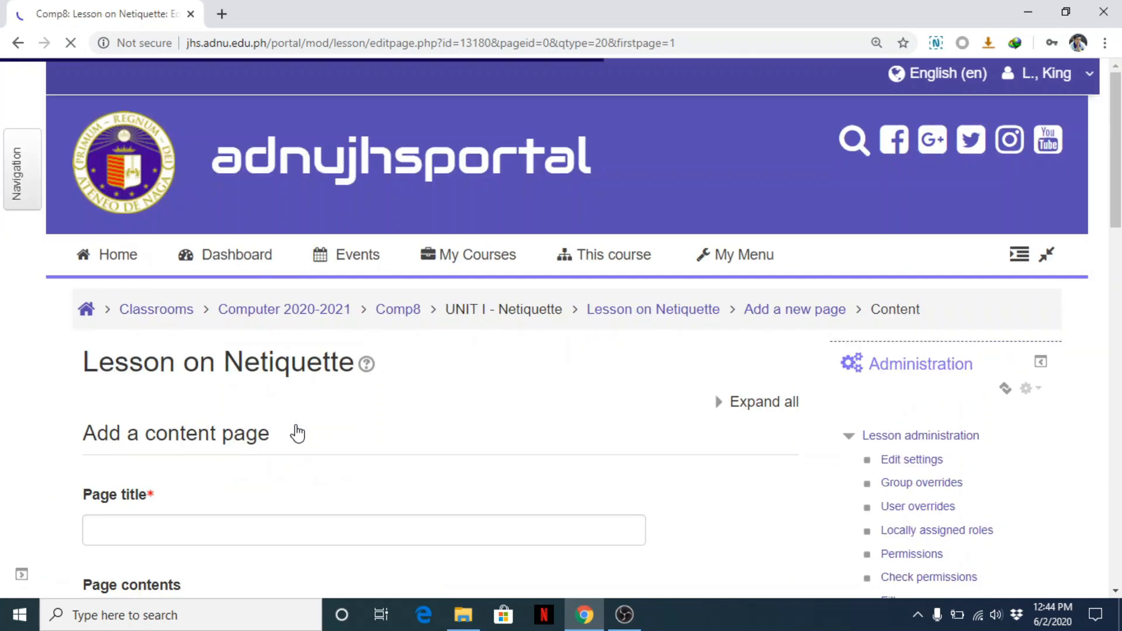
scroll(349, 311, down, 3)
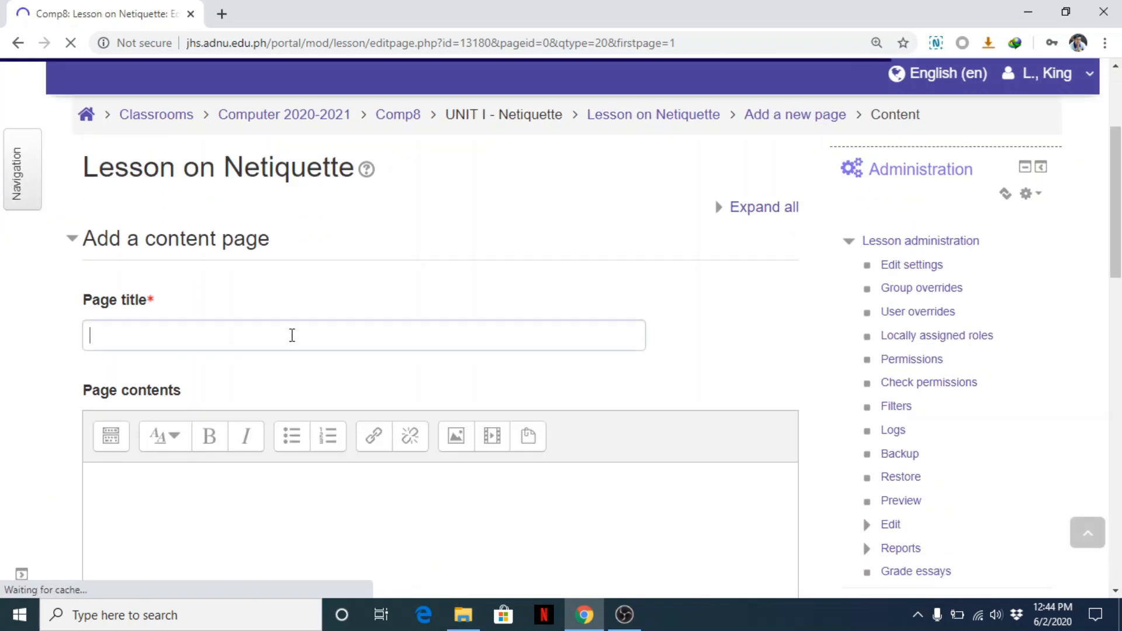
click(292, 335)
text(Introduction)
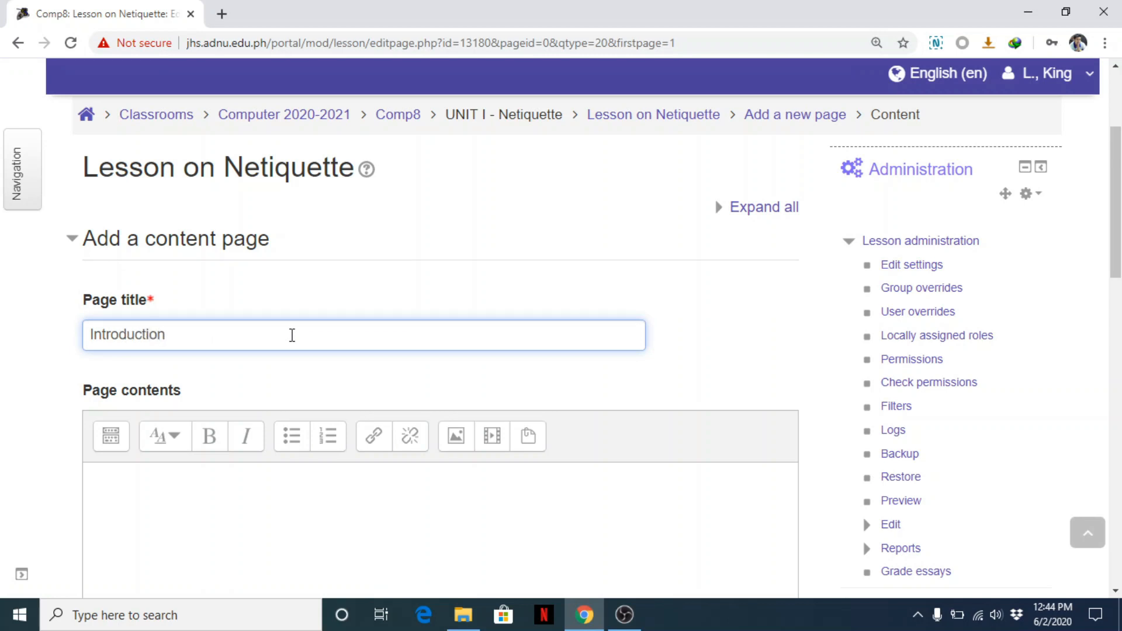
Enter "This page will contain the introductory part of the lesson." as the page contents
click(278, 478)
scroll(844, 502, down, 3)
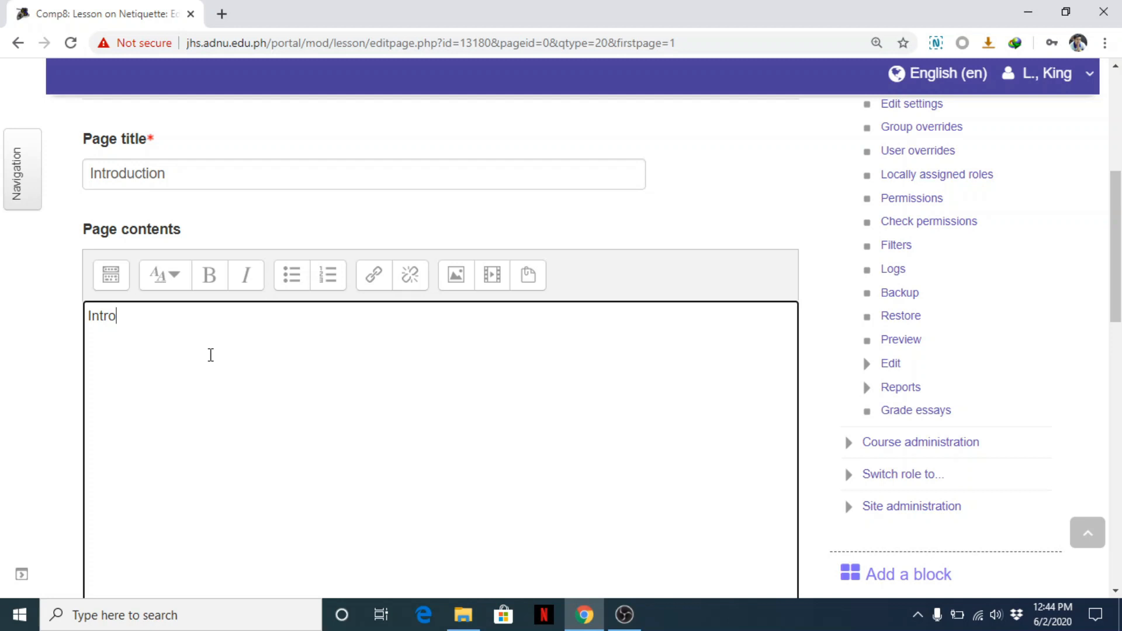
text(This page will contain the i)
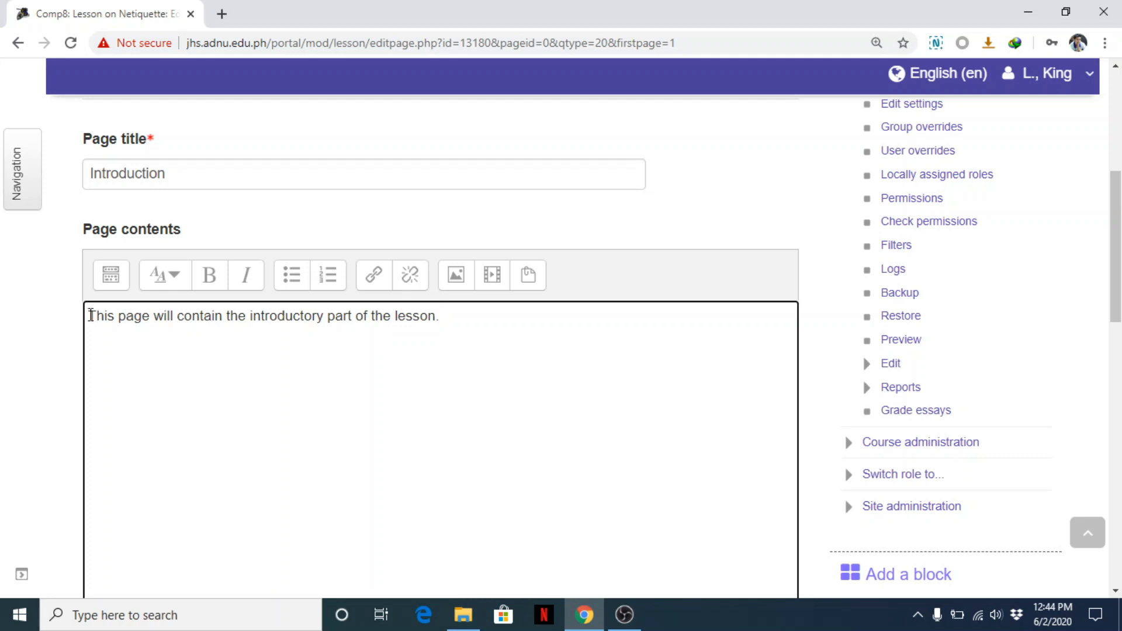
Insert the Netiquette word cloud image from File Explorer on a new line above the introductory sentence
key(Return)
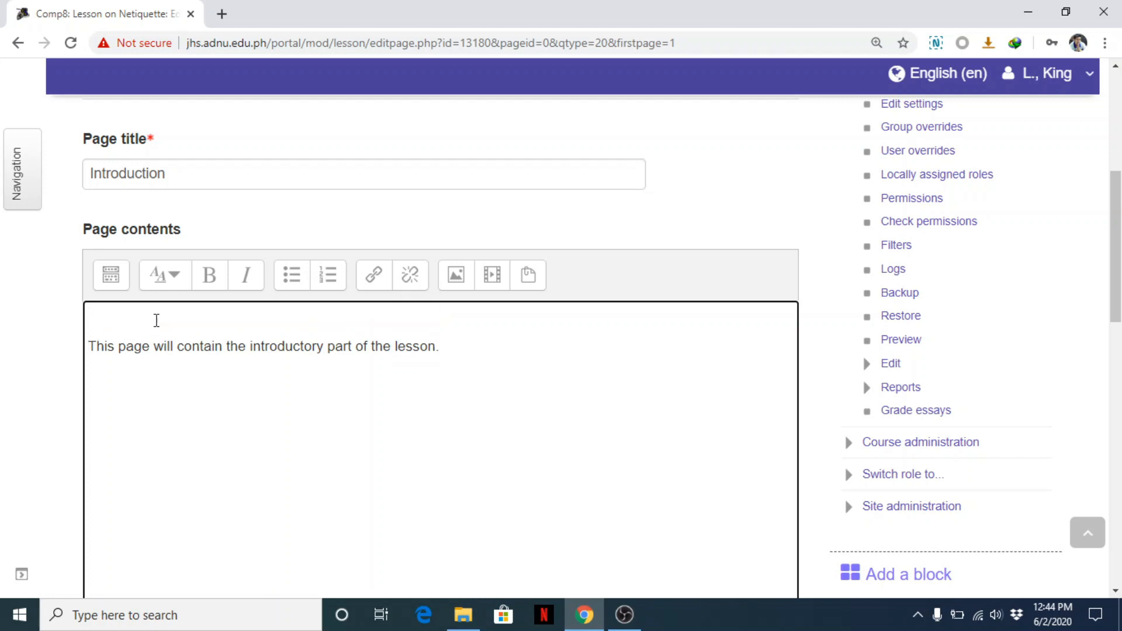
click(457, 283)
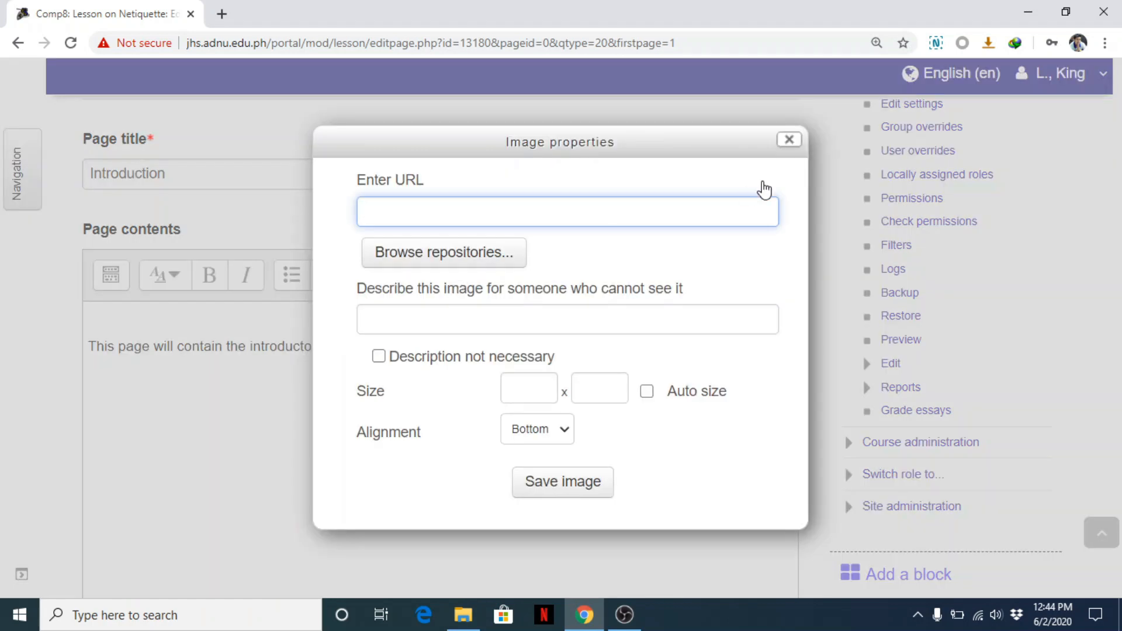
click(789, 141)
click(182, 318)
click(463, 615)
drag(528, 192, 188, 320)
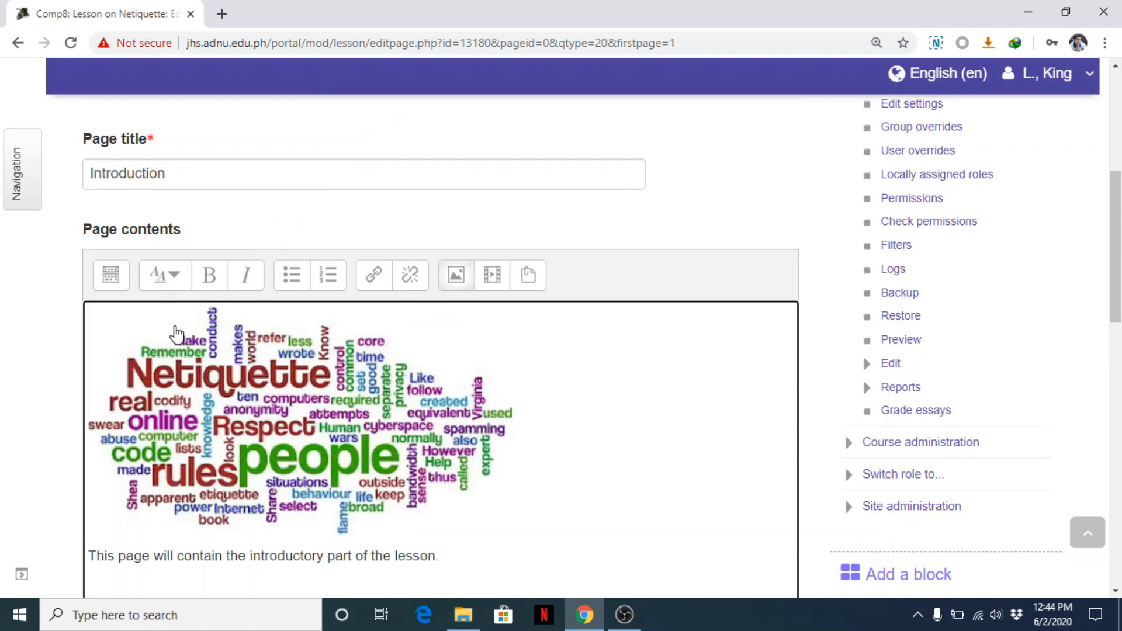
Center the word cloud image using the expanded editor formatting options
click(255, 422)
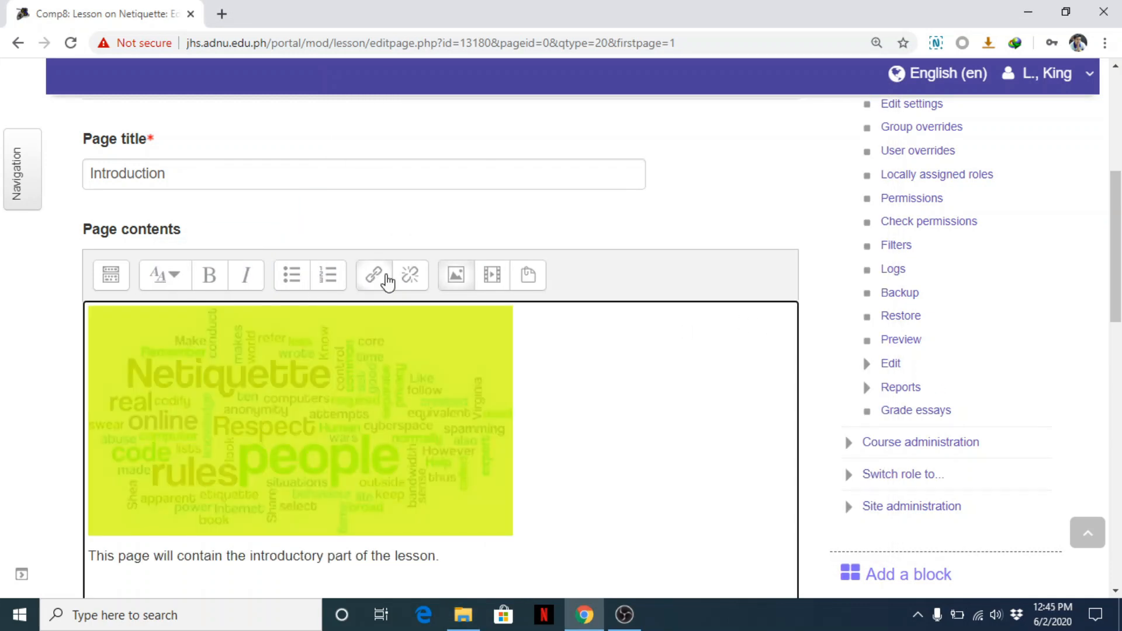
click(106, 282)
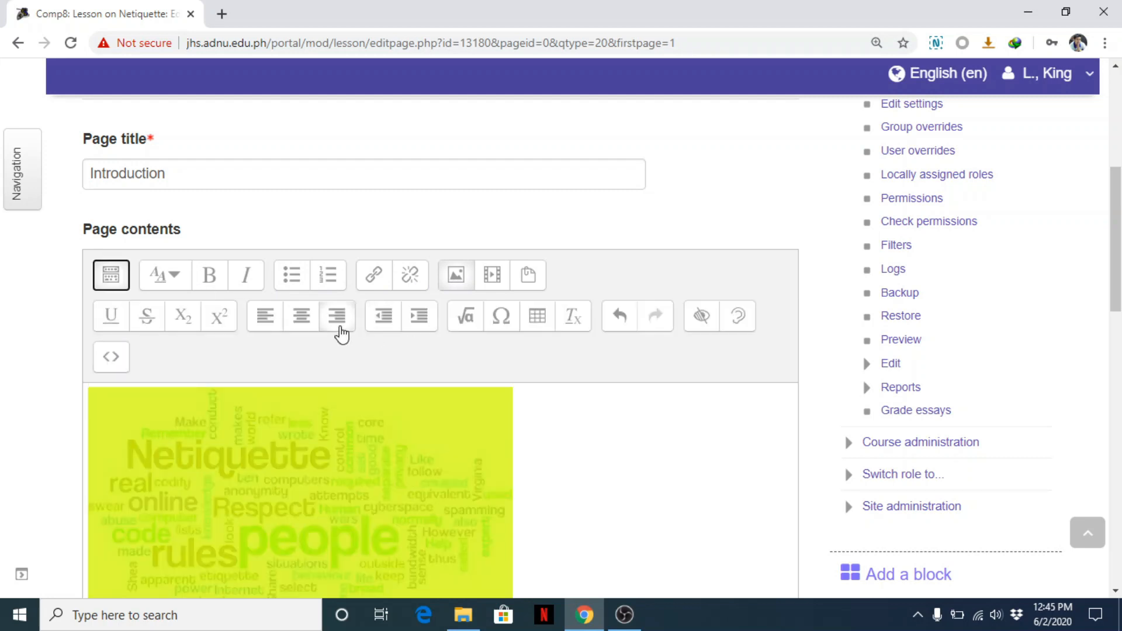
click(303, 321)
scroll(583, 301, down, 6)
click(568, 283)
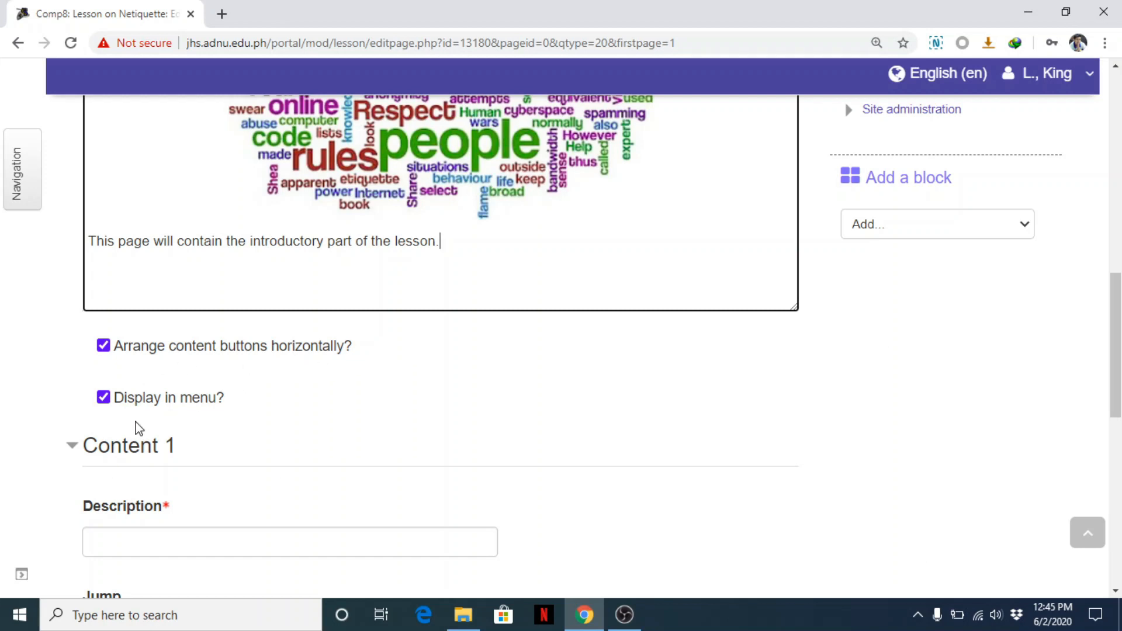
Set the Content 1 description to "Go to Next page" and its jump to Next page
scroll(1116, 383, down, 3)
mouse_move(1116, 404)
mouse_down()
mouse_move(1116, 414)
mouse_move(1115, 217)
mouse_move(1116, 425)
mouse_move(1116, 402)
mouse_up()
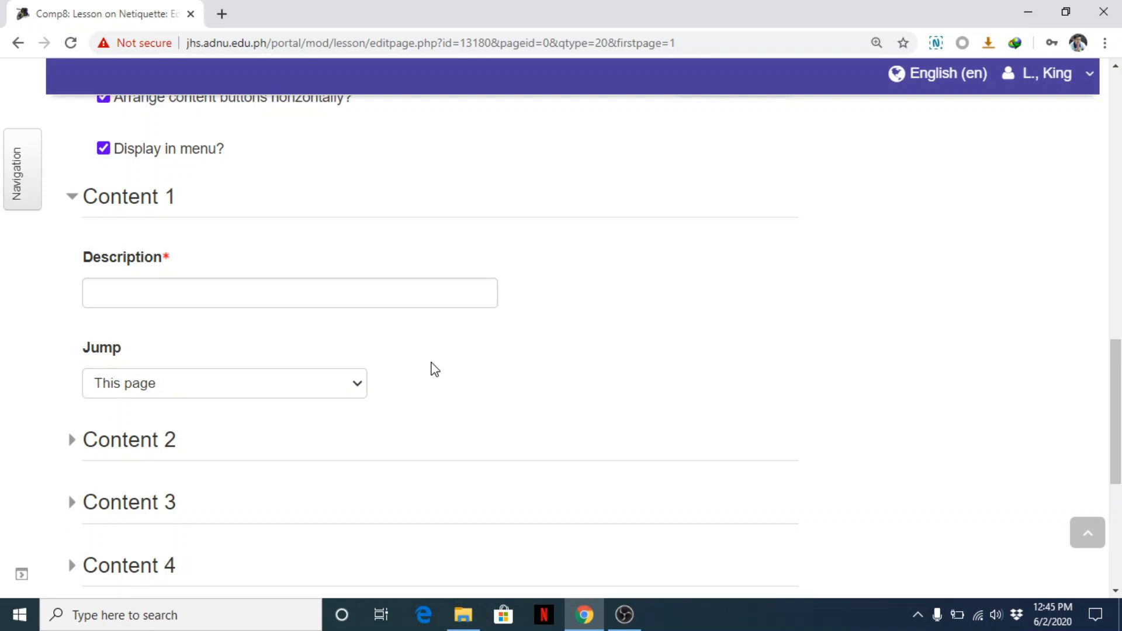
click(232, 290)
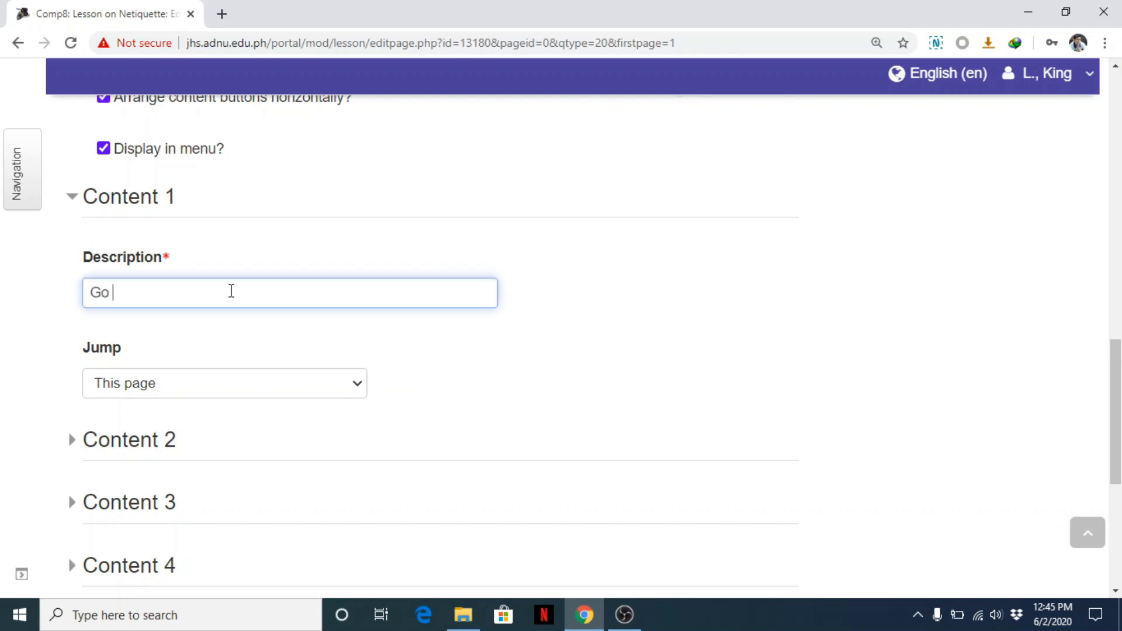
text(Go to Next page)
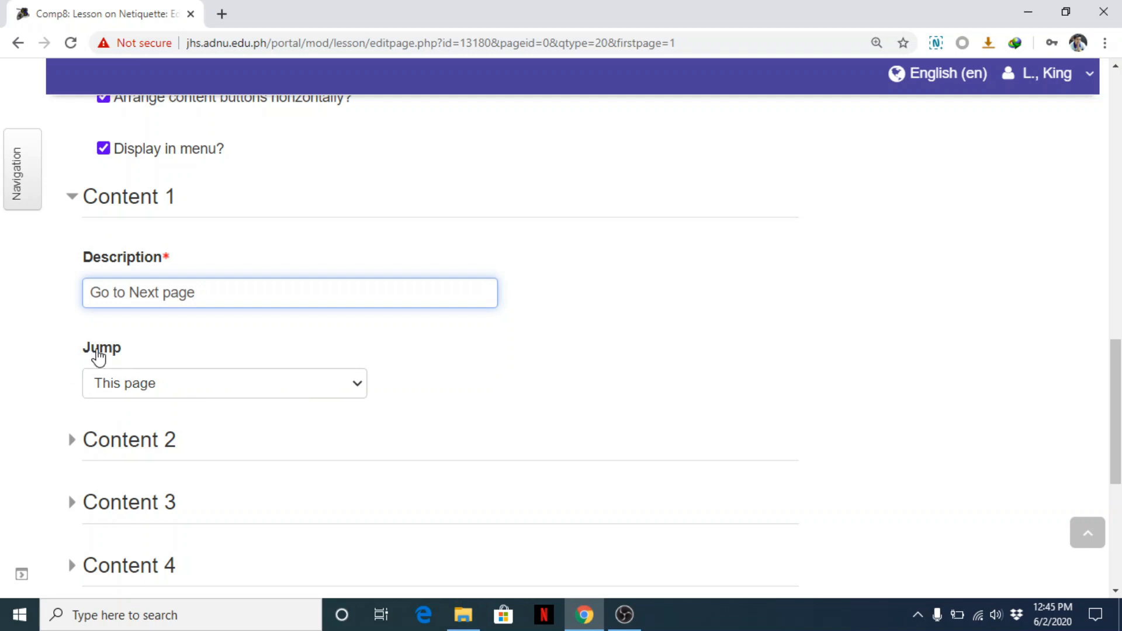
click(341, 391)
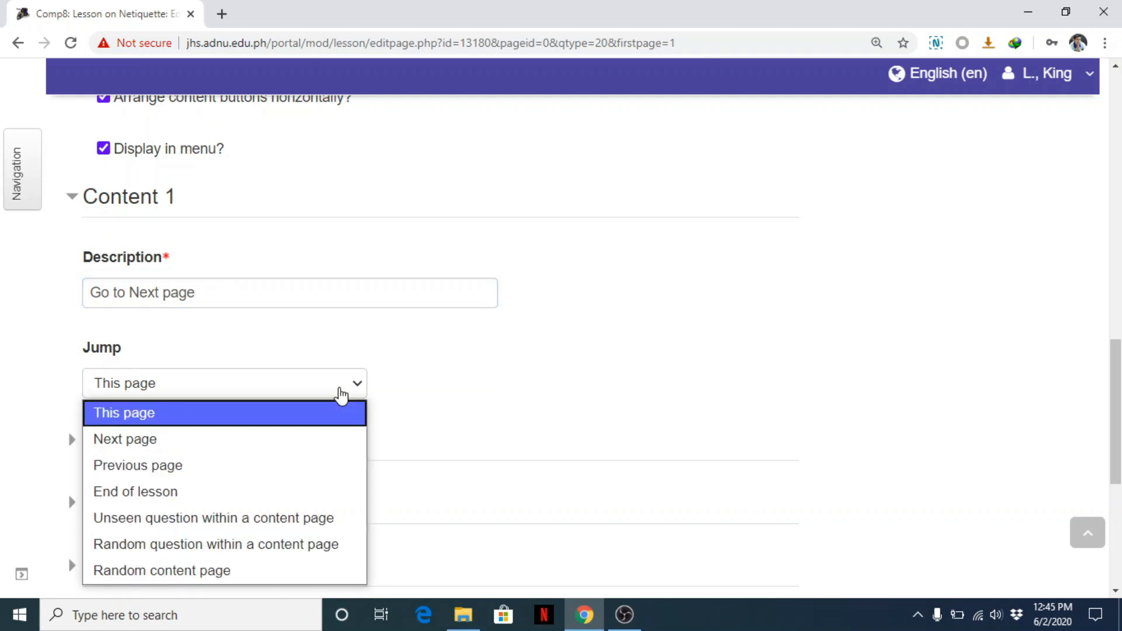
click(267, 439)
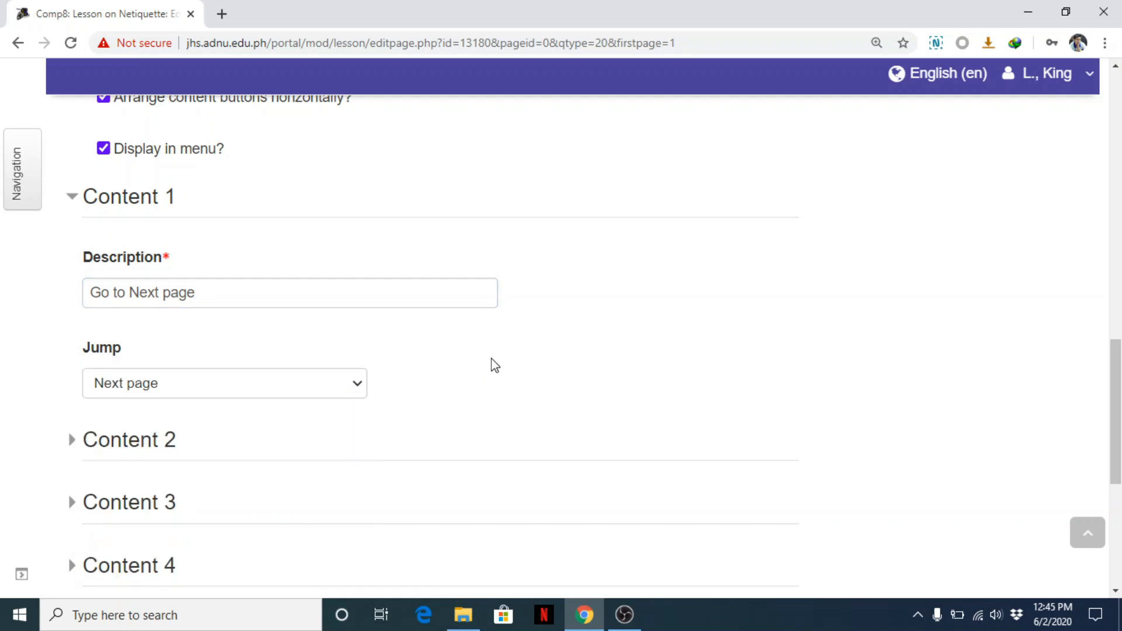
Save the Introduction page and review its image, text and jump in the lesson
scroll(210, 400, down, 6)
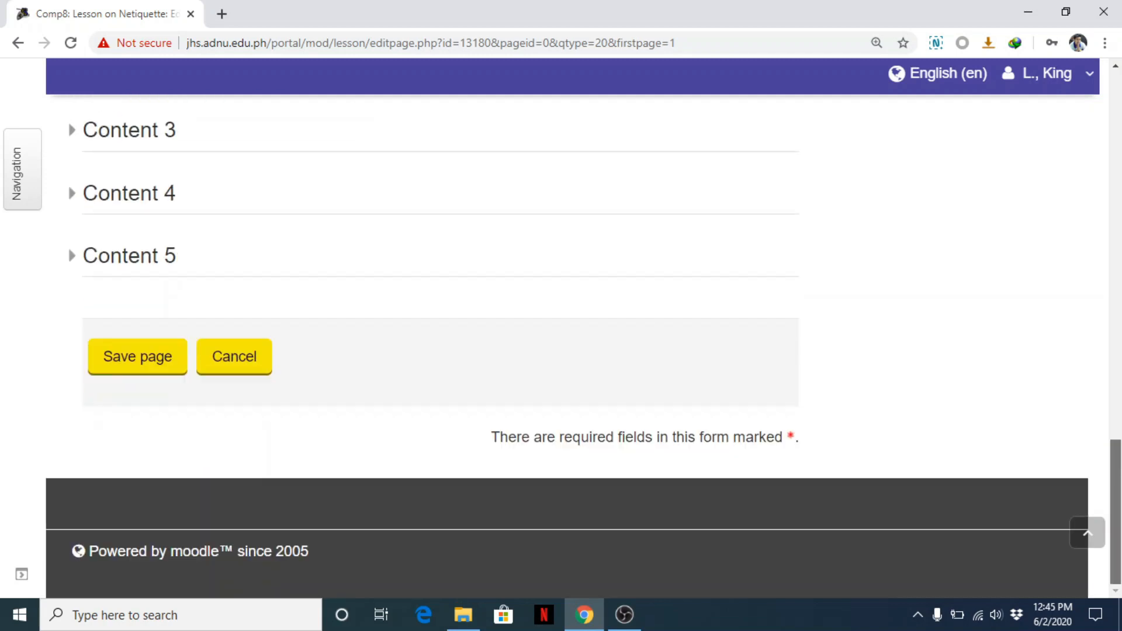
click(131, 358)
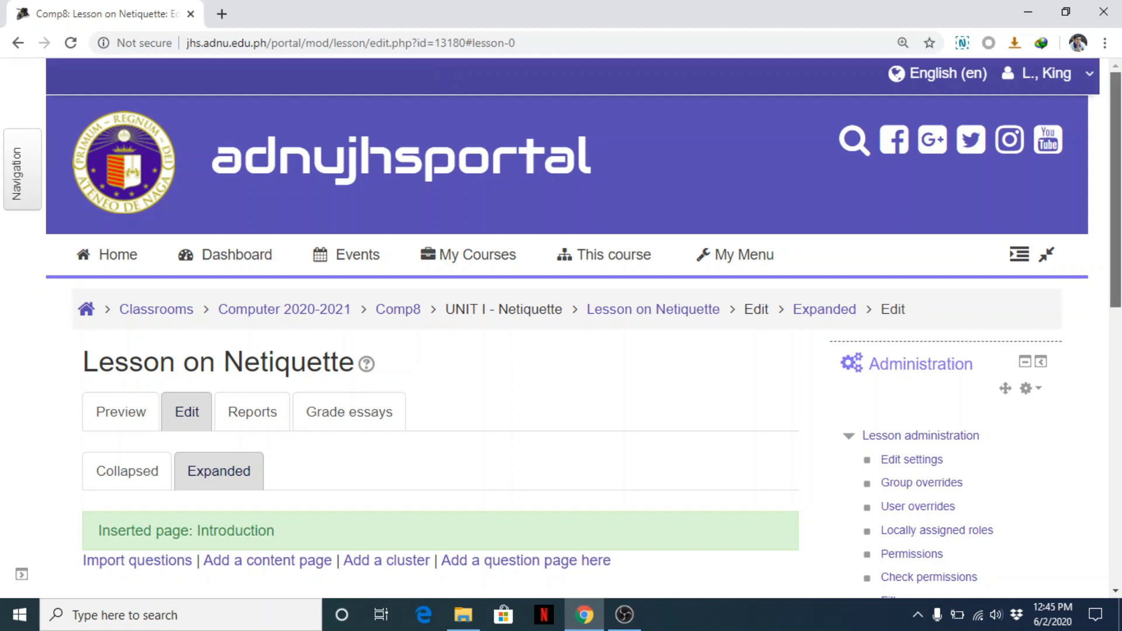
scroll(584, 347, down, 1)
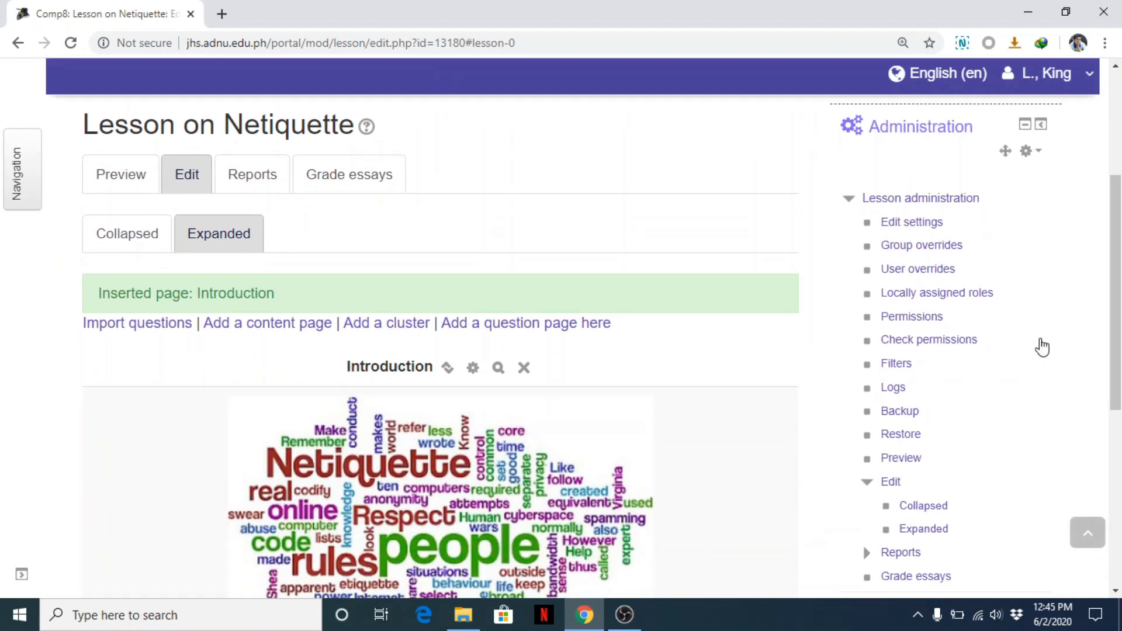
scroll(844, 488, down, 3)
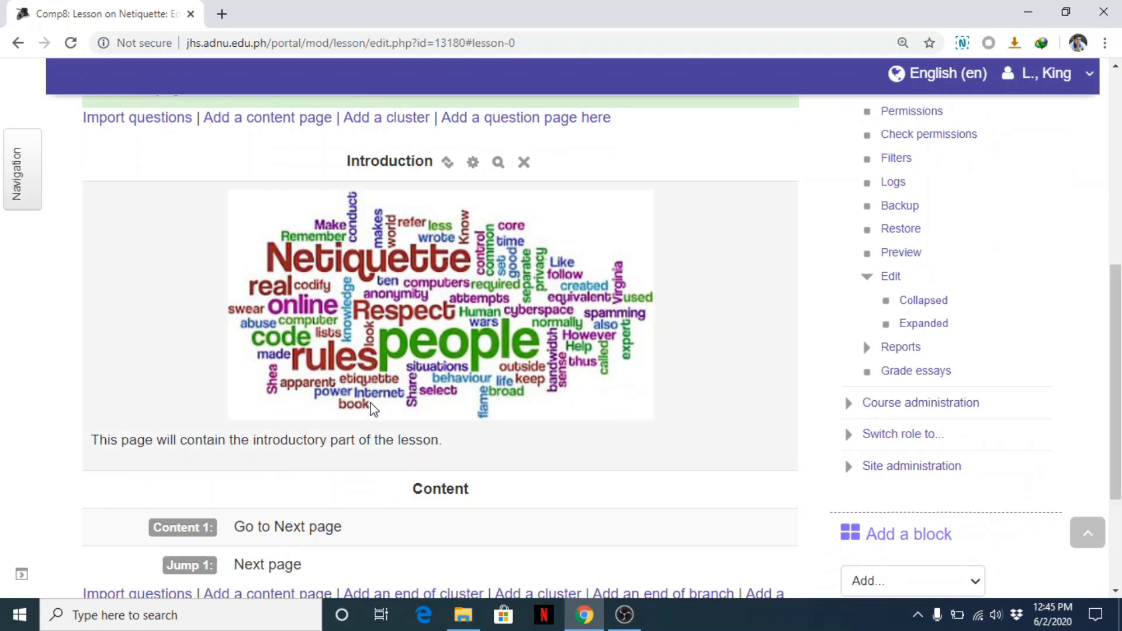
scroll(1089, 345, down, 2)
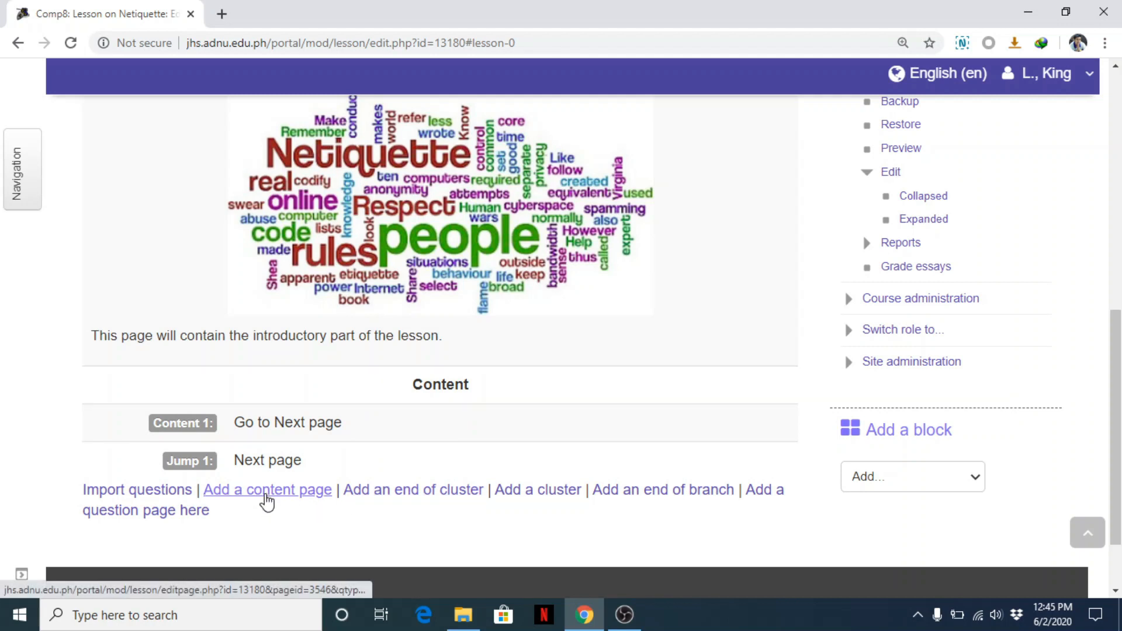
Add a content page after the Introduction page and title it "Part1"
click(267, 491)
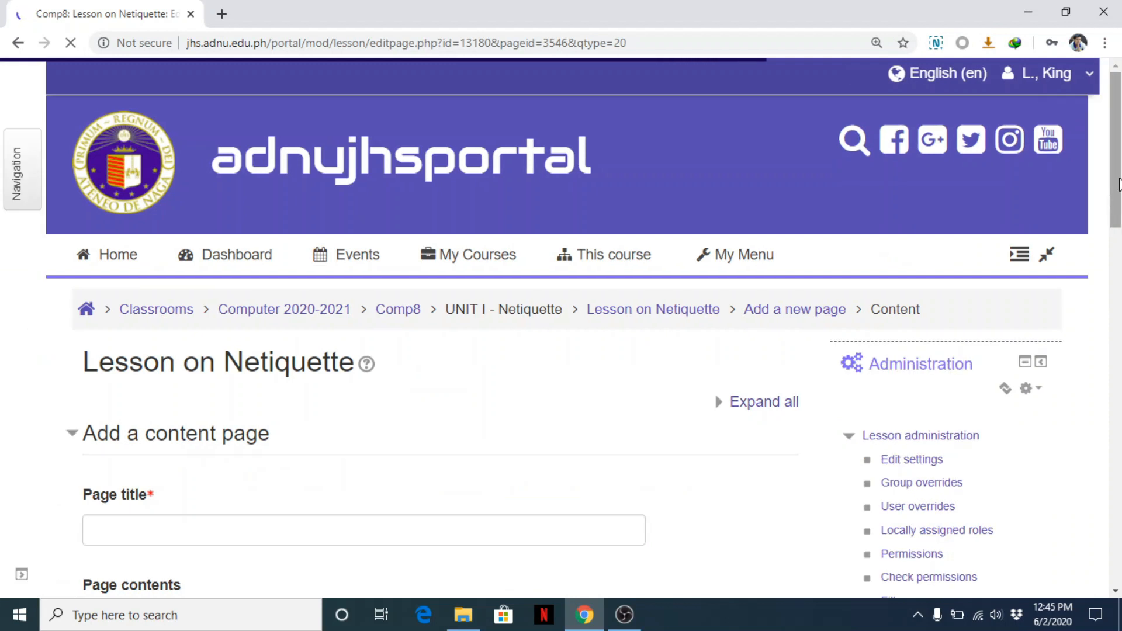
scroll(714, 391, down, 5)
click(145, 230)
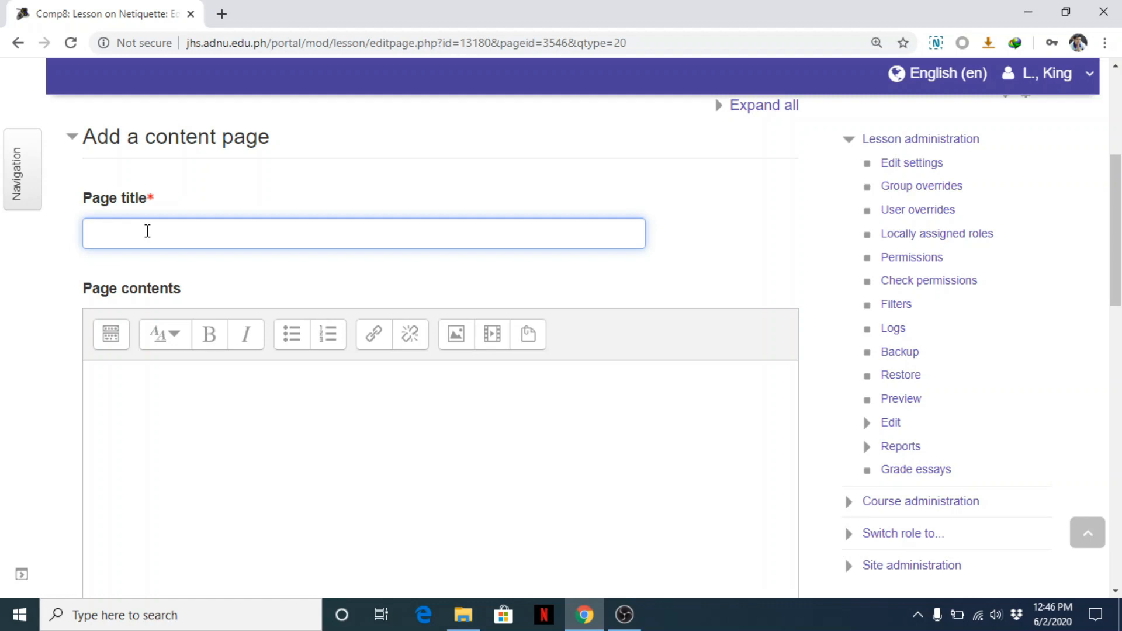
text(Additional)
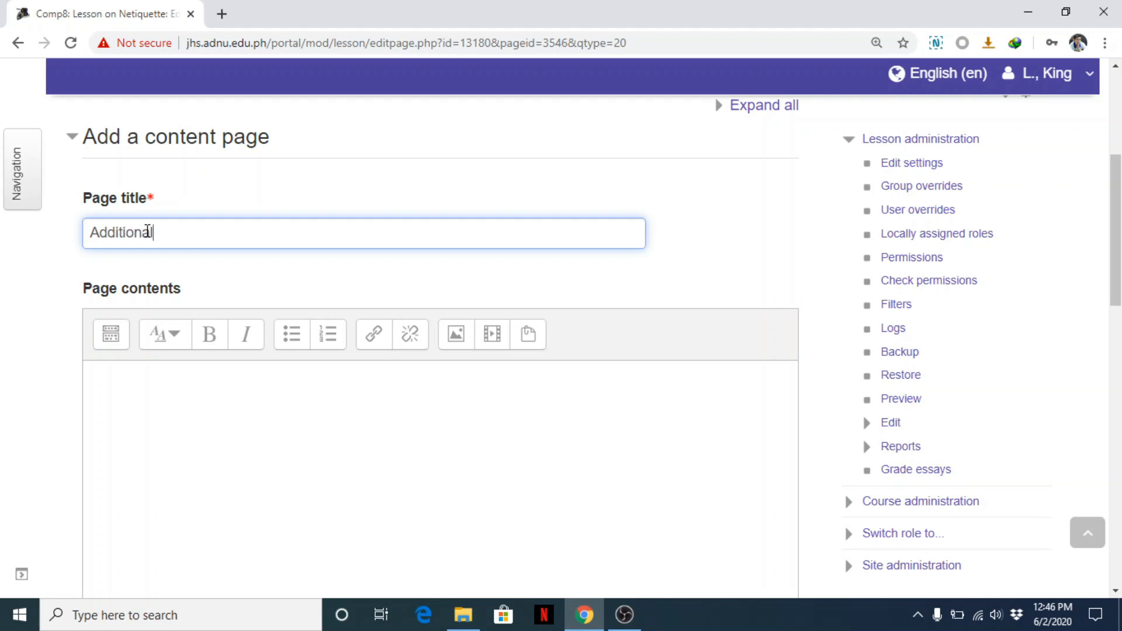
text( Information)
click(343, 442)
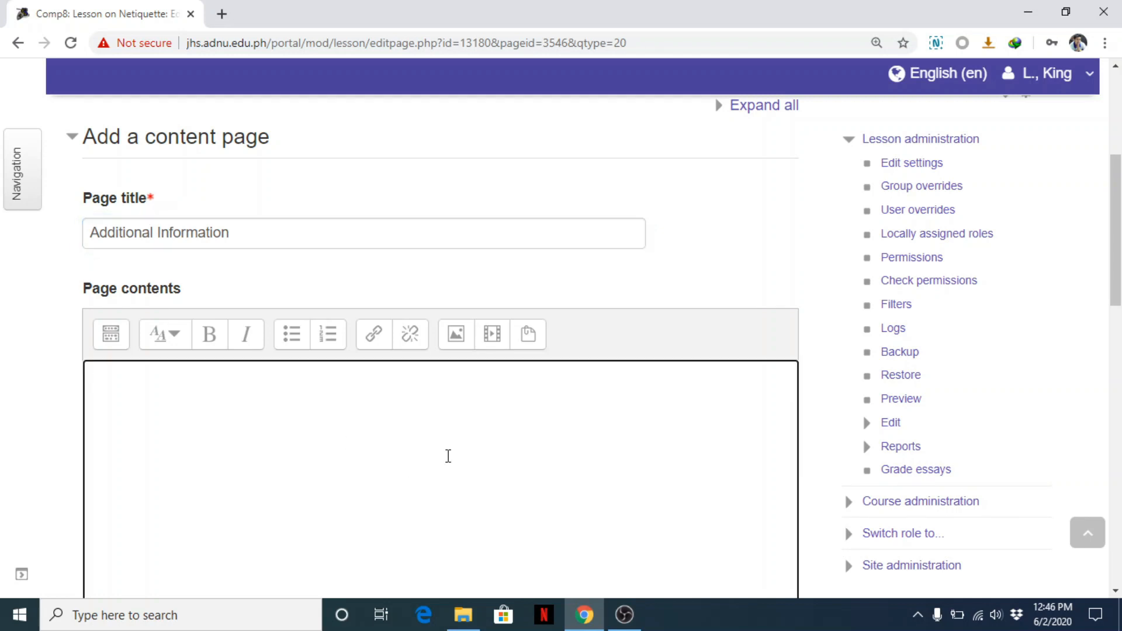
drag(286, 237, 20, 241)
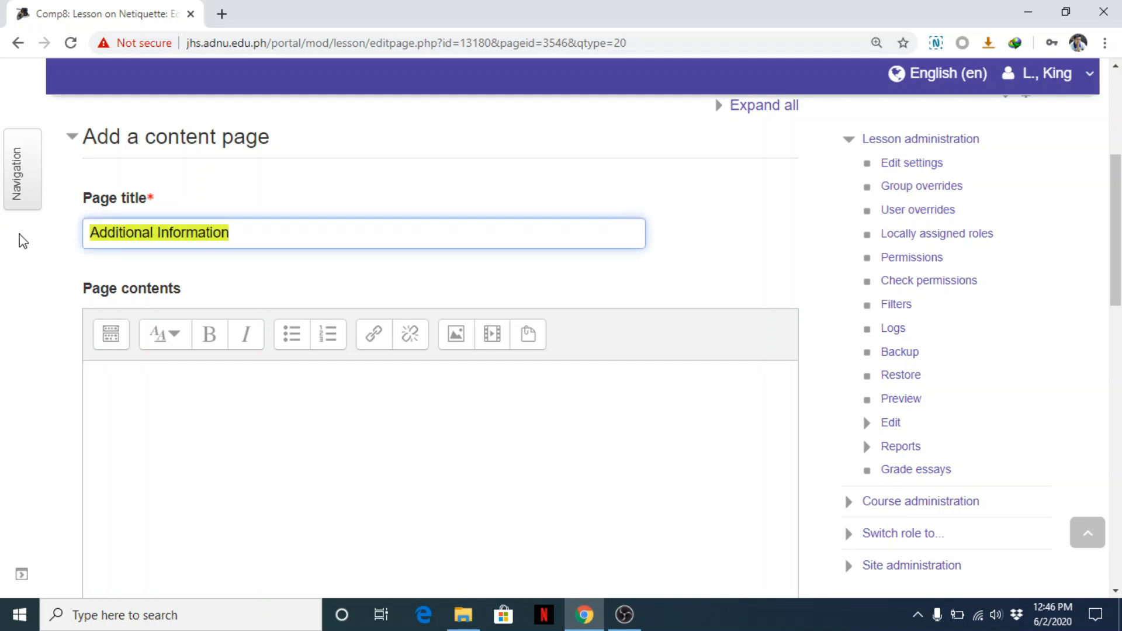
text(Part1)
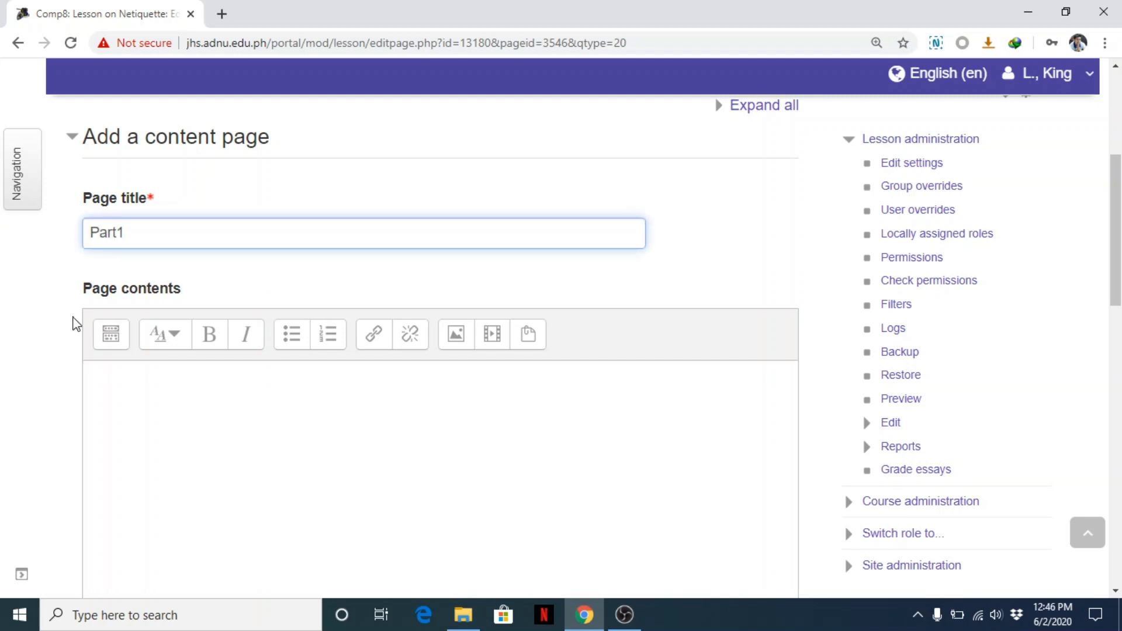
Enter the page contents "Include here any part of the lesson. Additional details before you add a question."
click(263, 458)
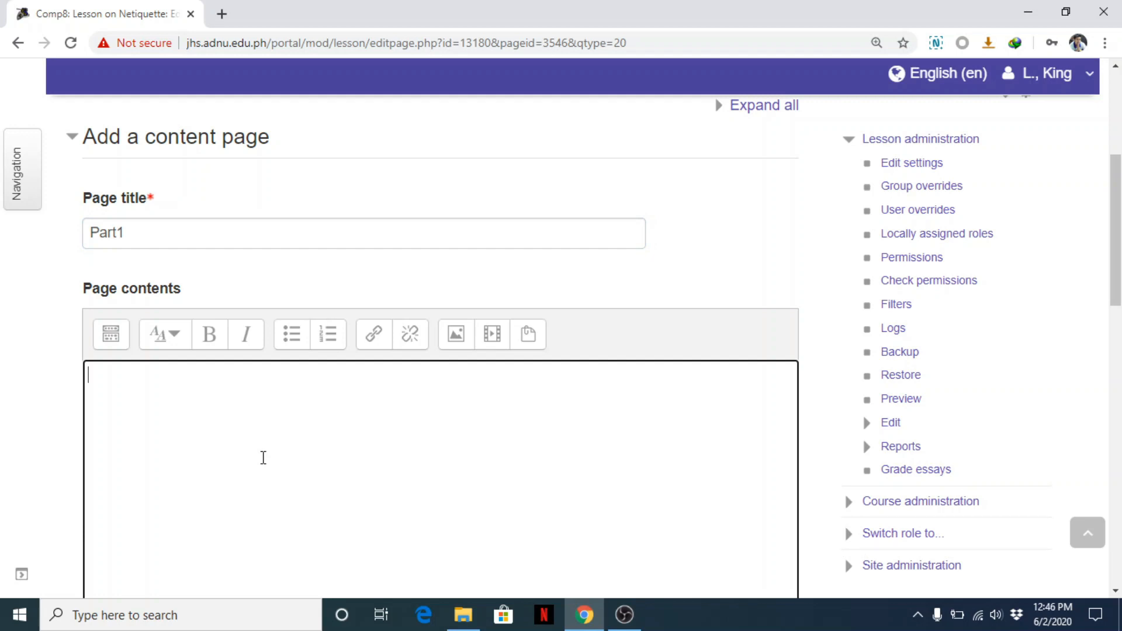
text(Include)
text(here)
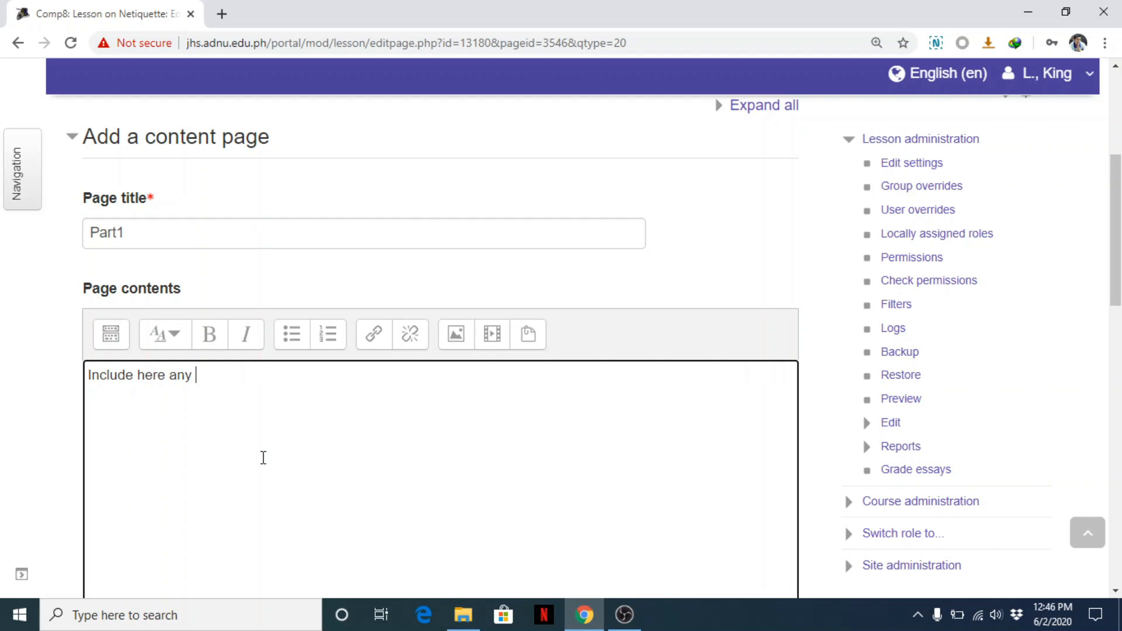
text(any part of the lesson)
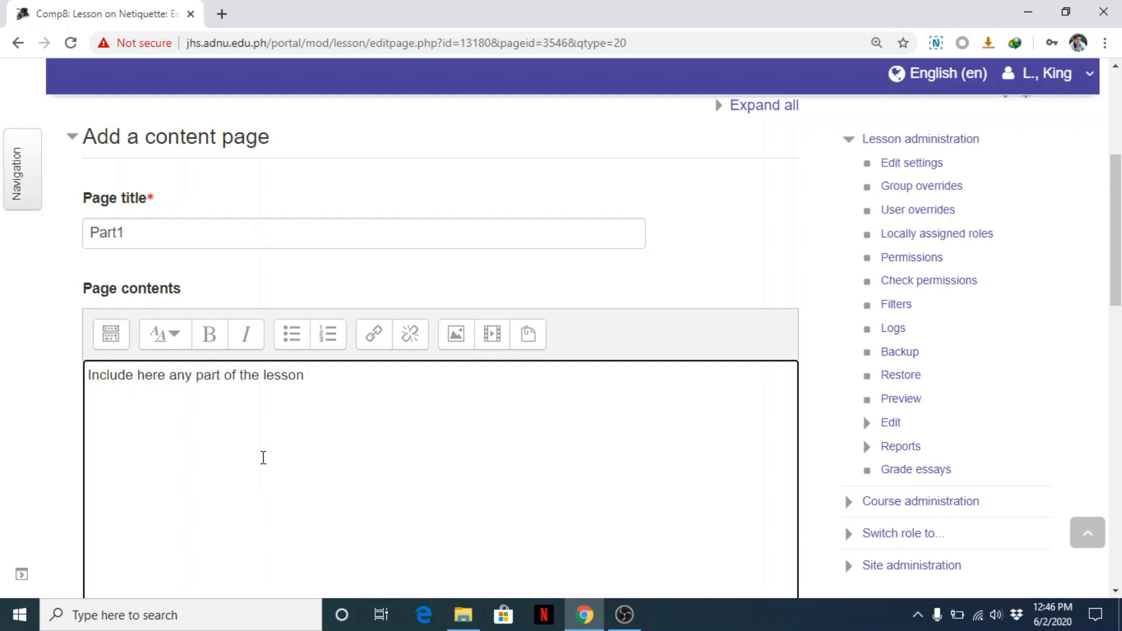
text(. Additional deta)
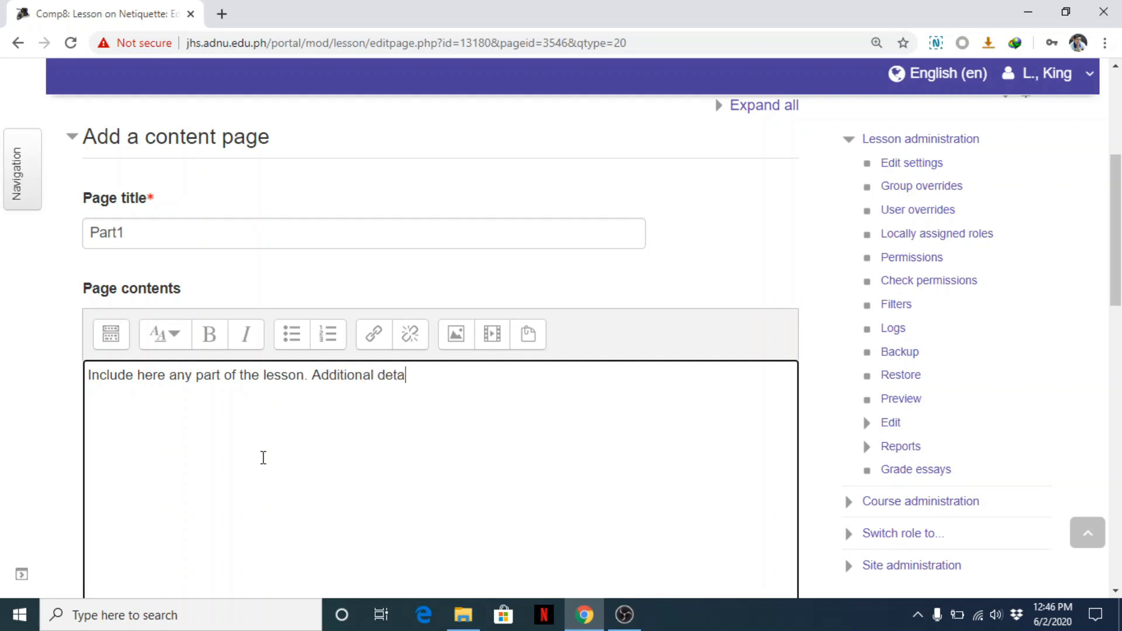
text(ils before you add a question.)
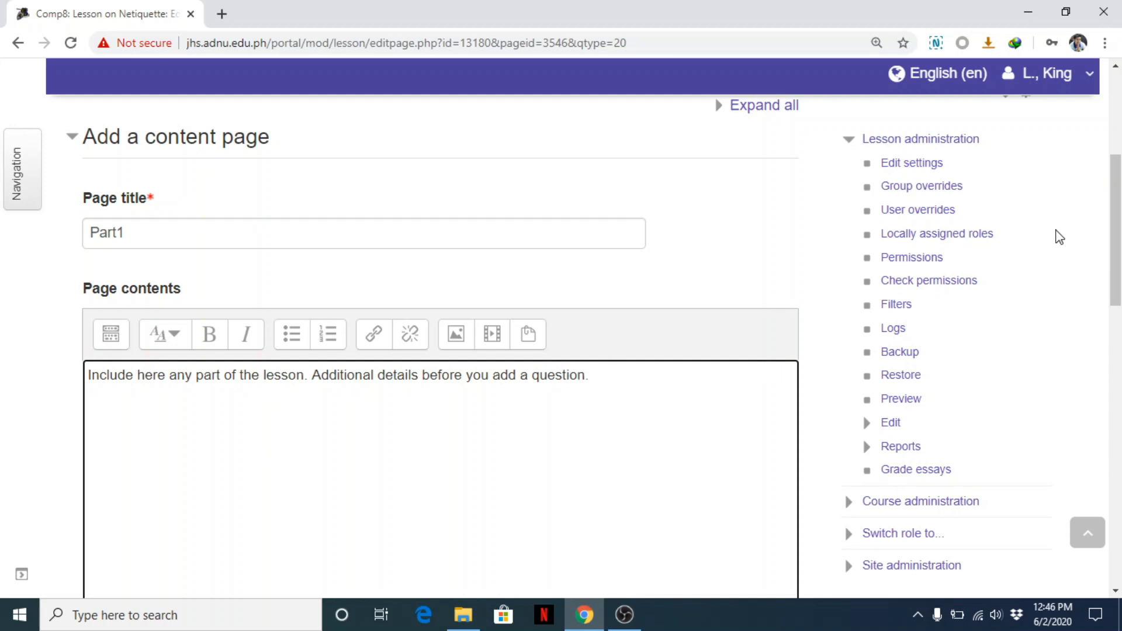
Set the Content 1 description to "Go to Next Page" and its jump to Next page
scroll(844, 153, down, 9)
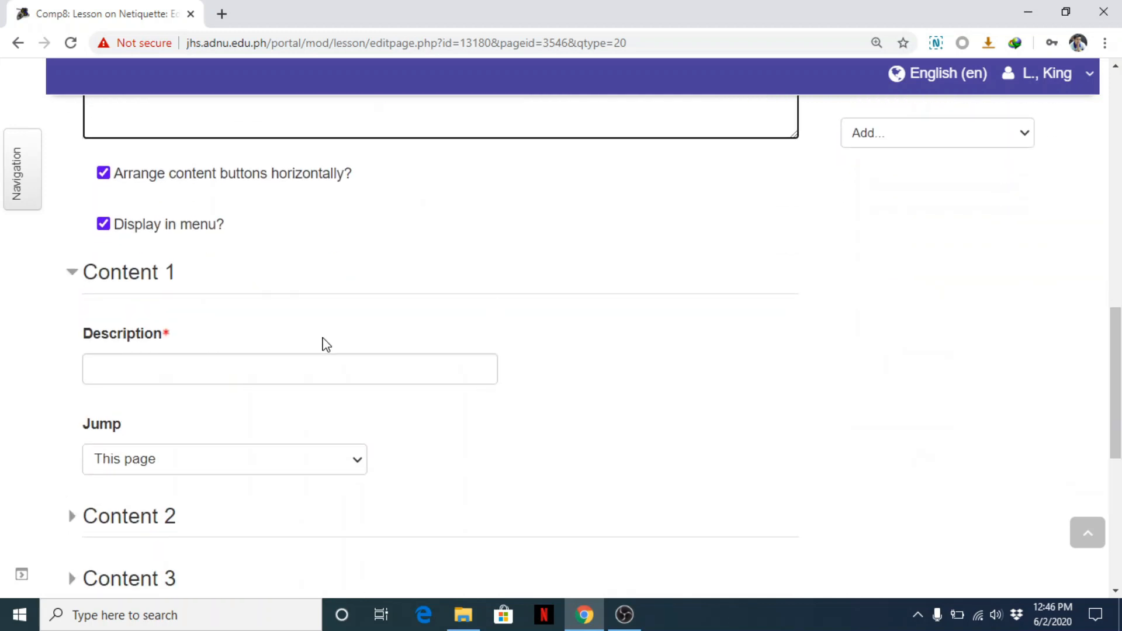
click(256, 365)
text(Go to)
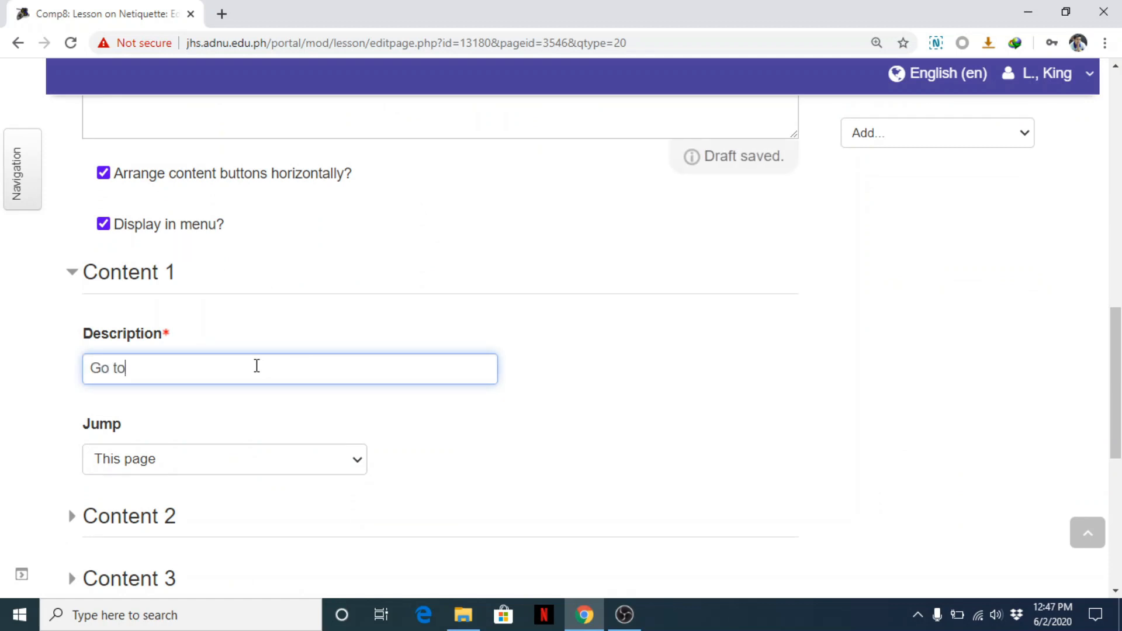
text( Next Page)
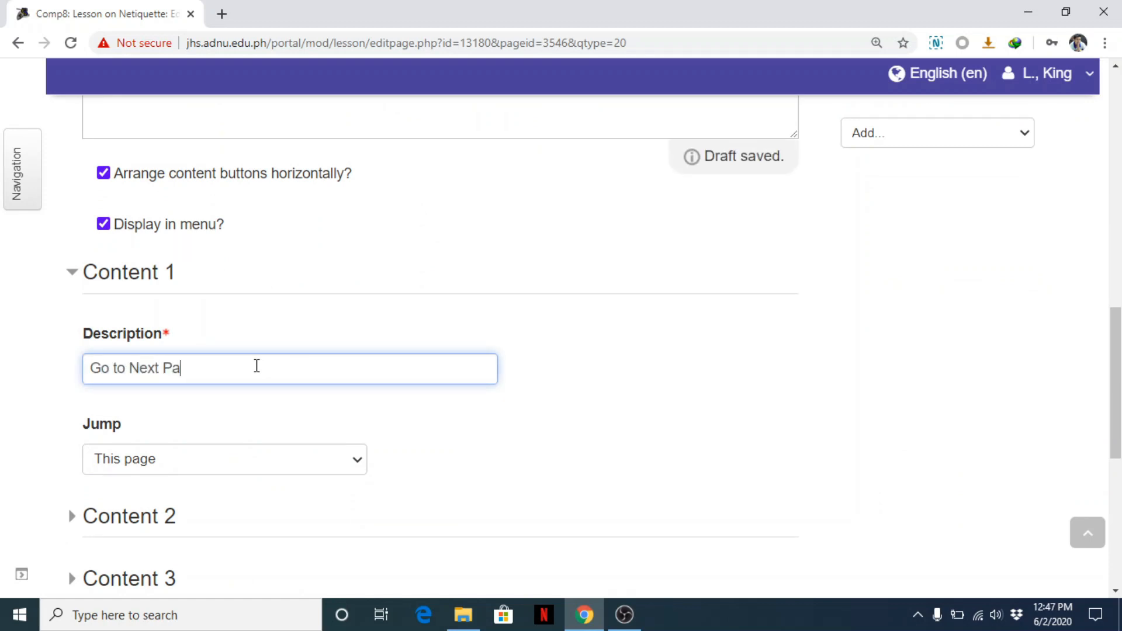
click(224, 472)
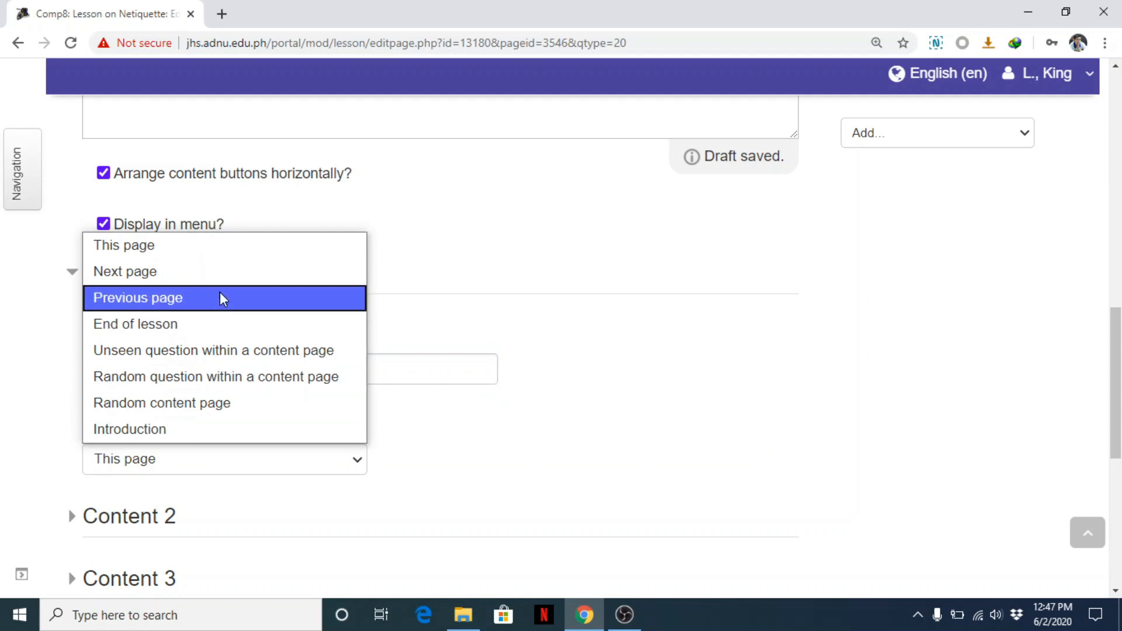
click(222, 274)
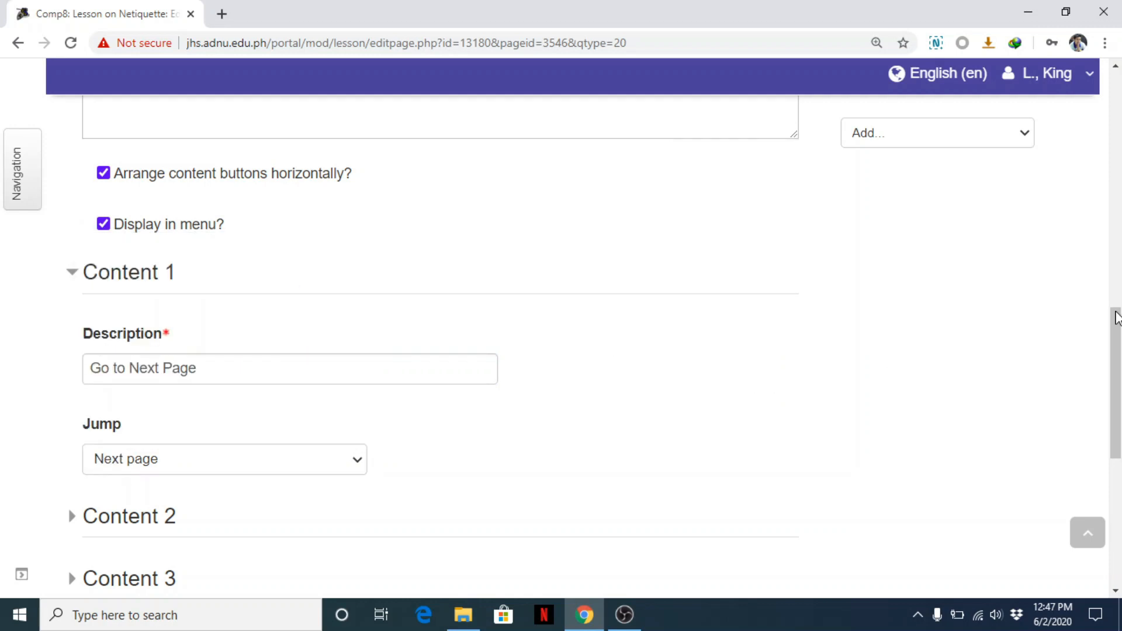
Change the Content 1 description to "Go back to Introductory Page" and its jump to Previous page
scroll(1117, 319, down, 2)
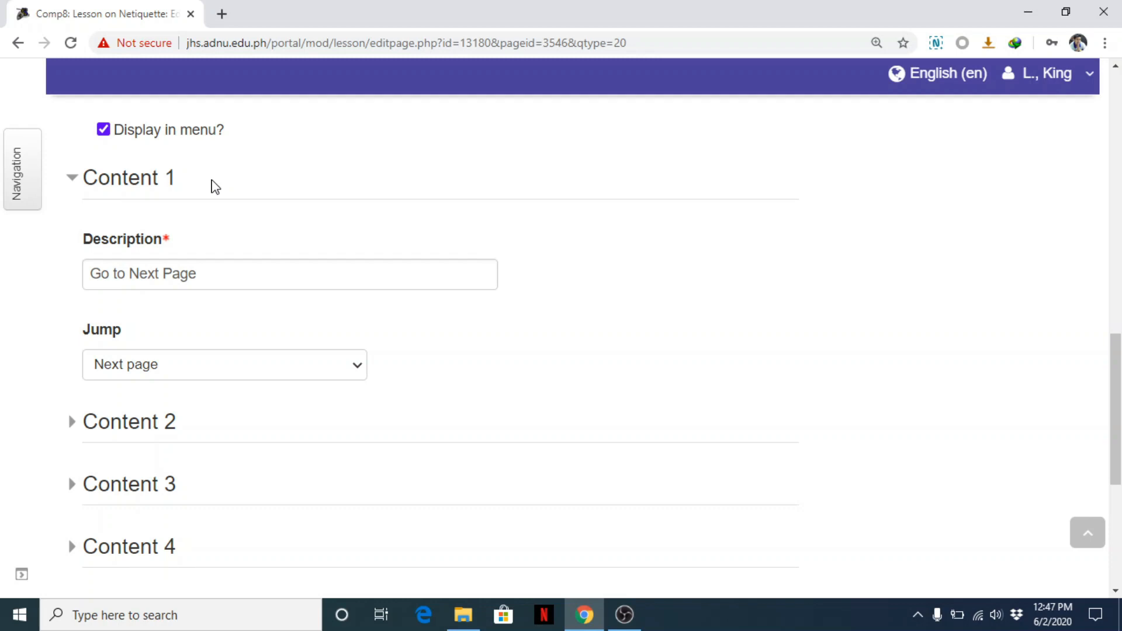
click(129, 274)
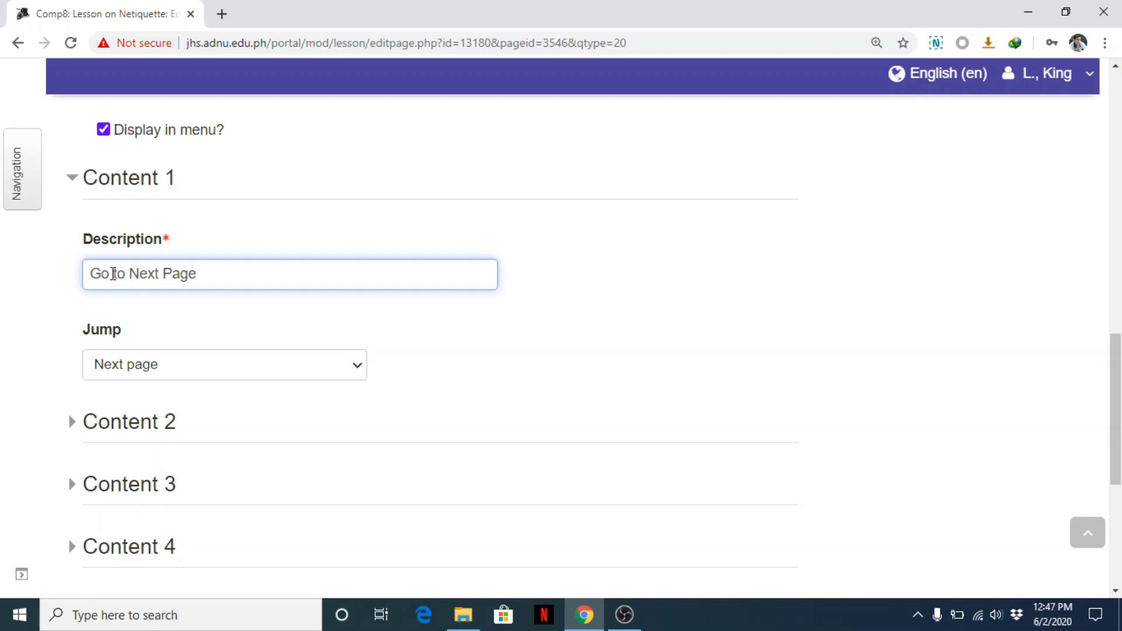
text(back)
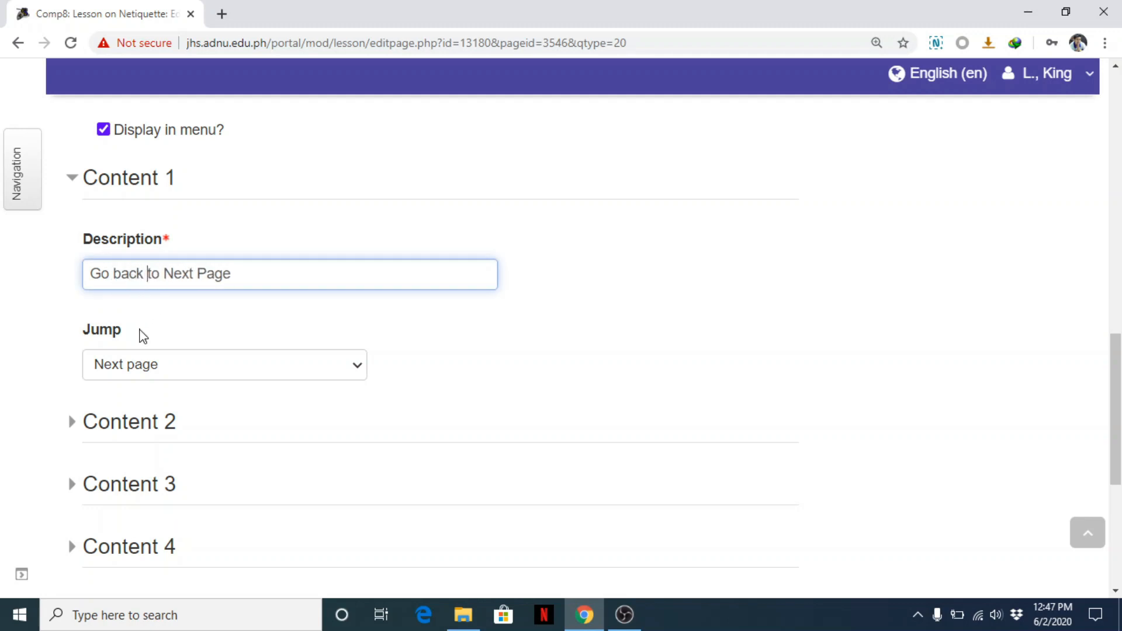
double_click(183, 273)
key(BackSpace)
text(Introductory)
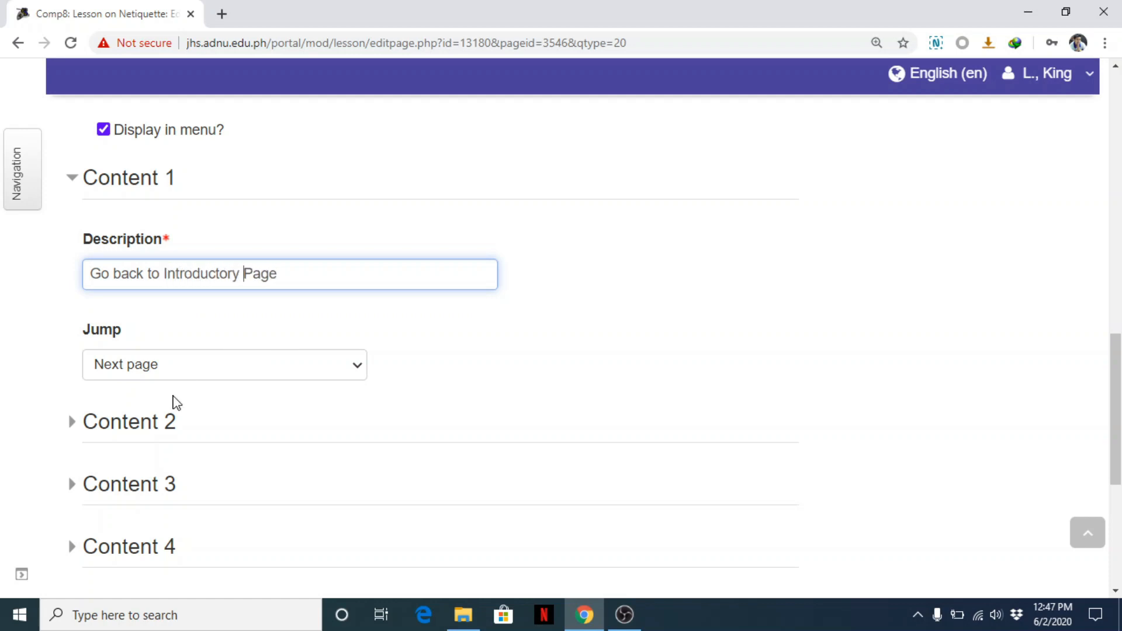
click(211, 371)
click(188, 446)
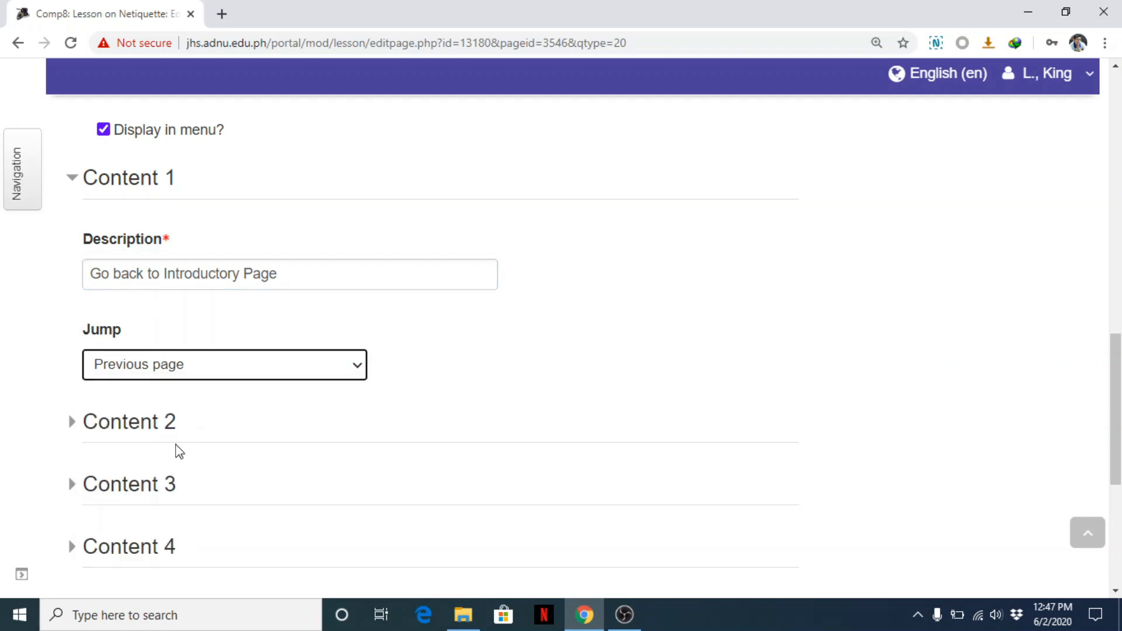
Expand Content 2 and set its description to "Go to Next Page"
click(73, 422)
scroll(73, 422, down, 2)
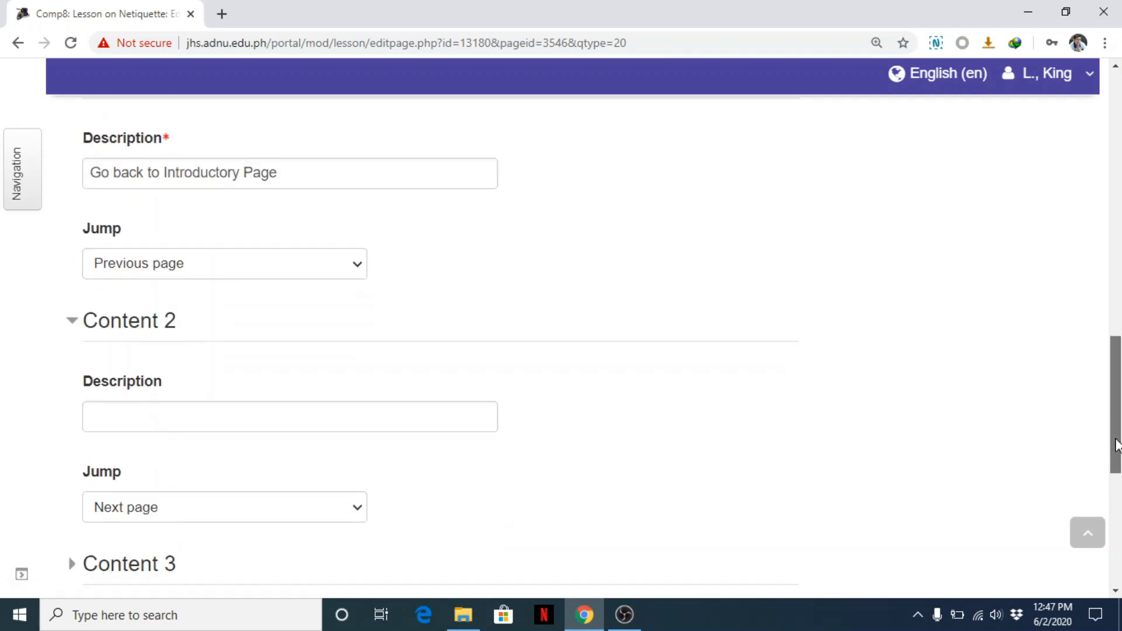
click(312, 382)
text(G)
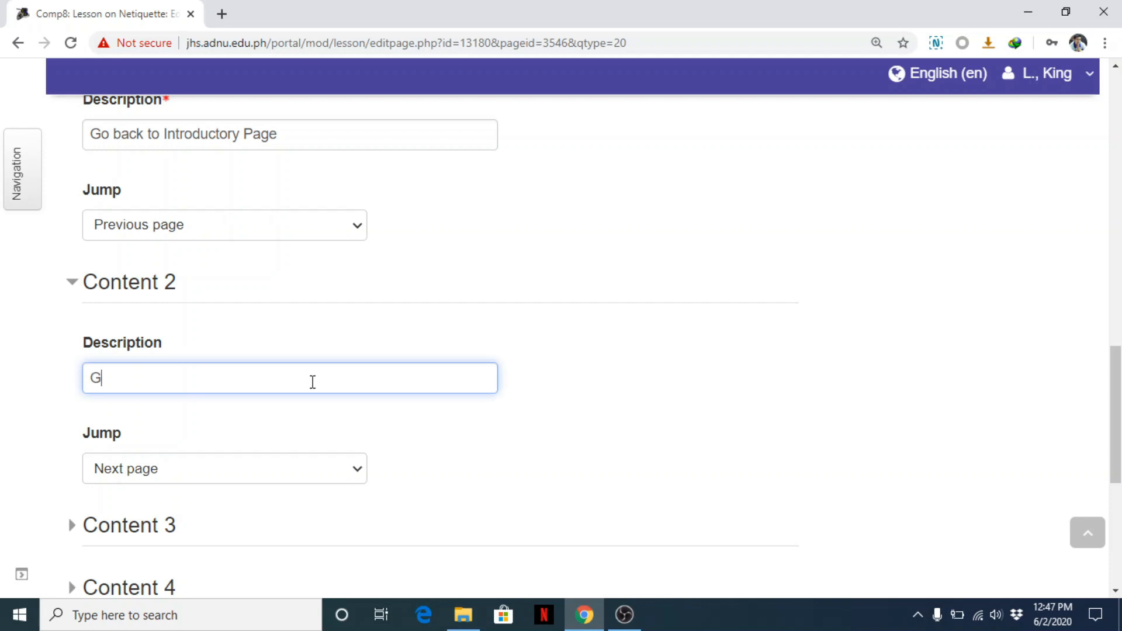
text(o to Next Page)
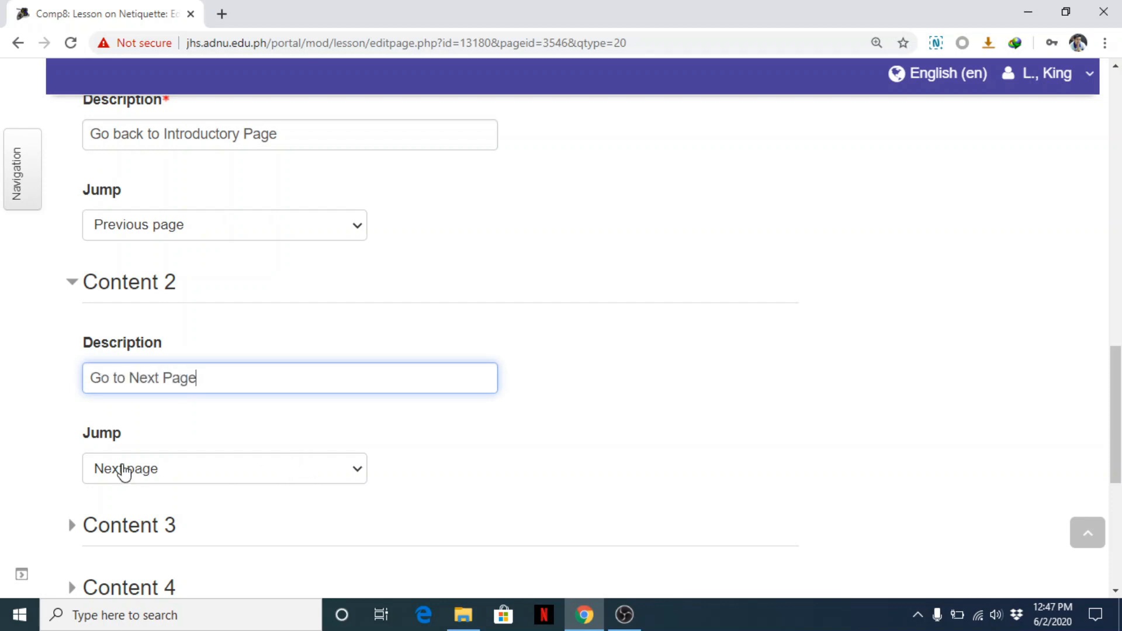
click(579, 458)
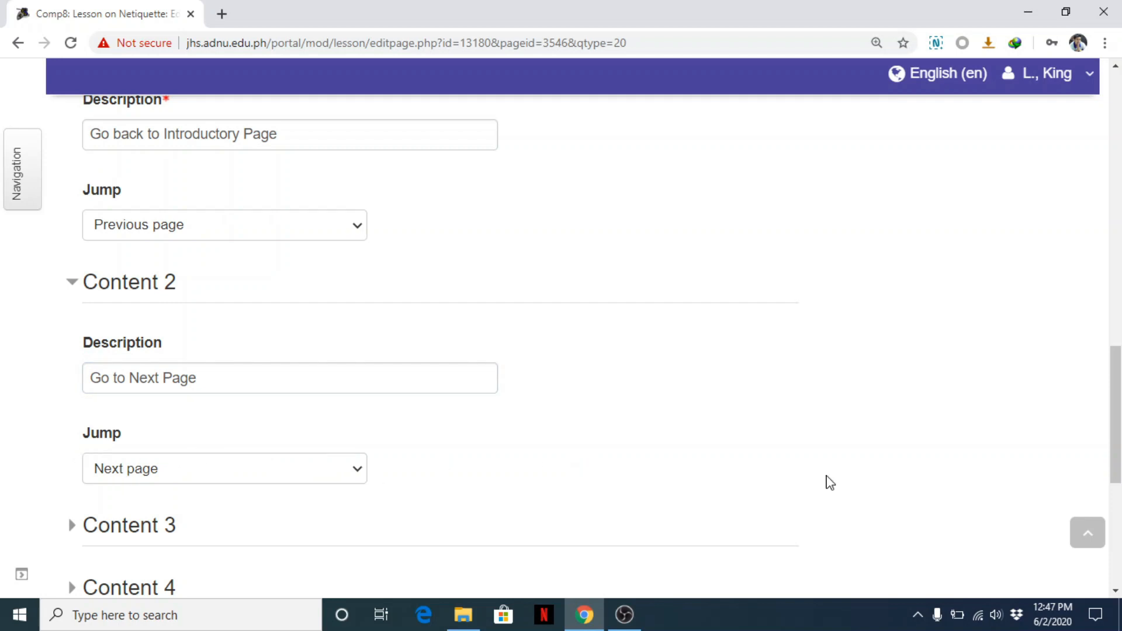
Save the Part1 page and review it below the Introduction page in the lesson's expanded view
scroll(1117, 425, down, 6)
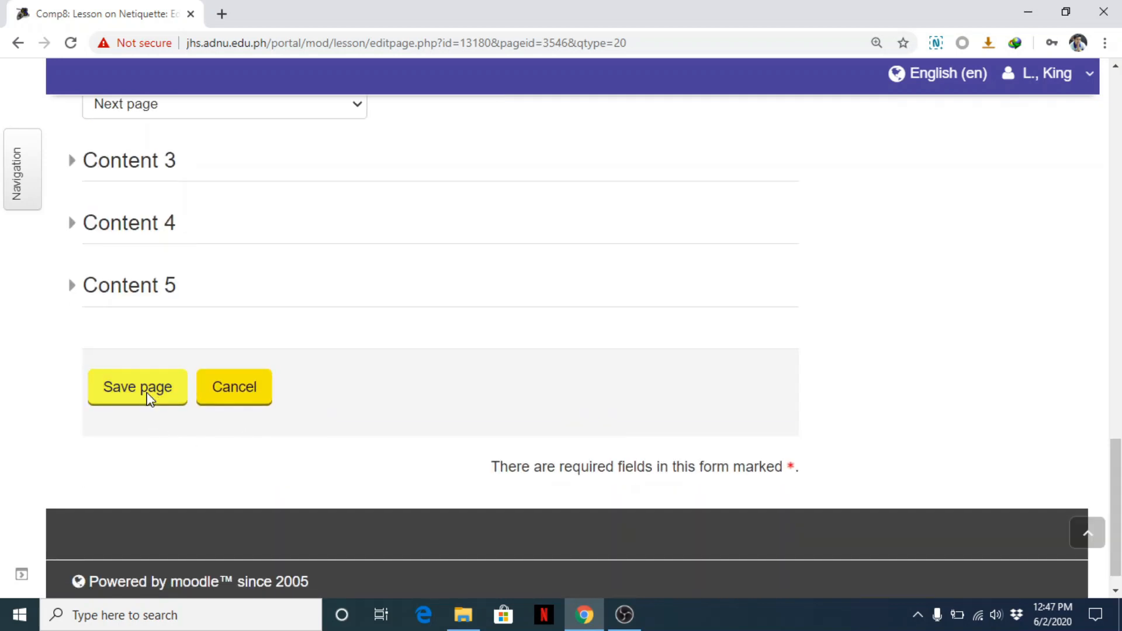
click(148, 397)
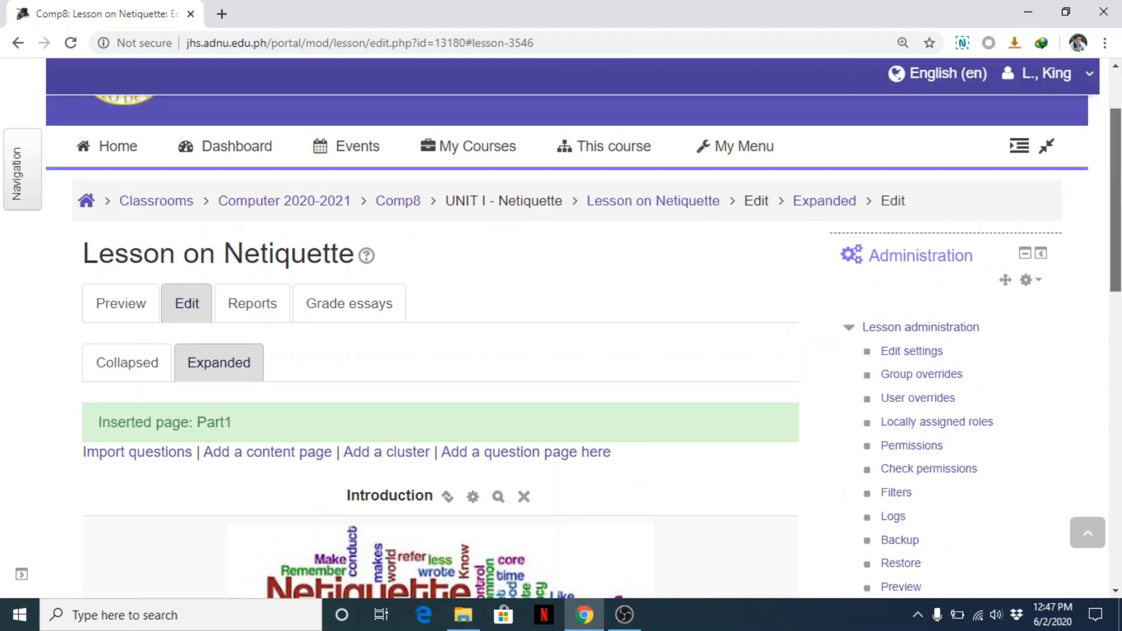
scroll(561, 347, down, 8)
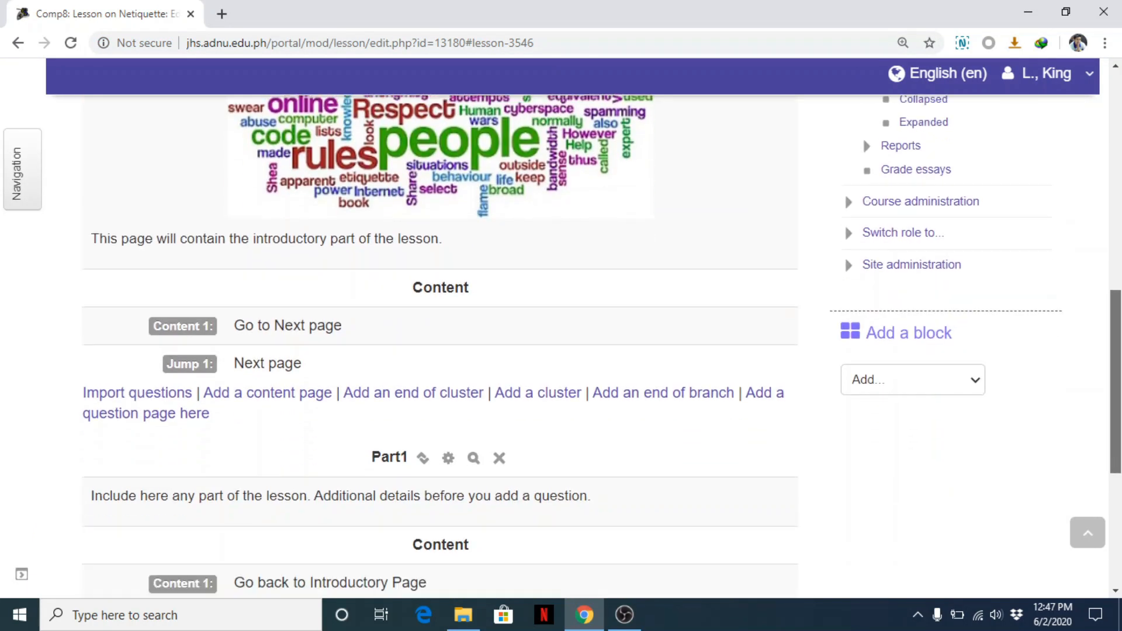
scroll(237, 328, down, 2)
scroll(237, 327, up, 12)
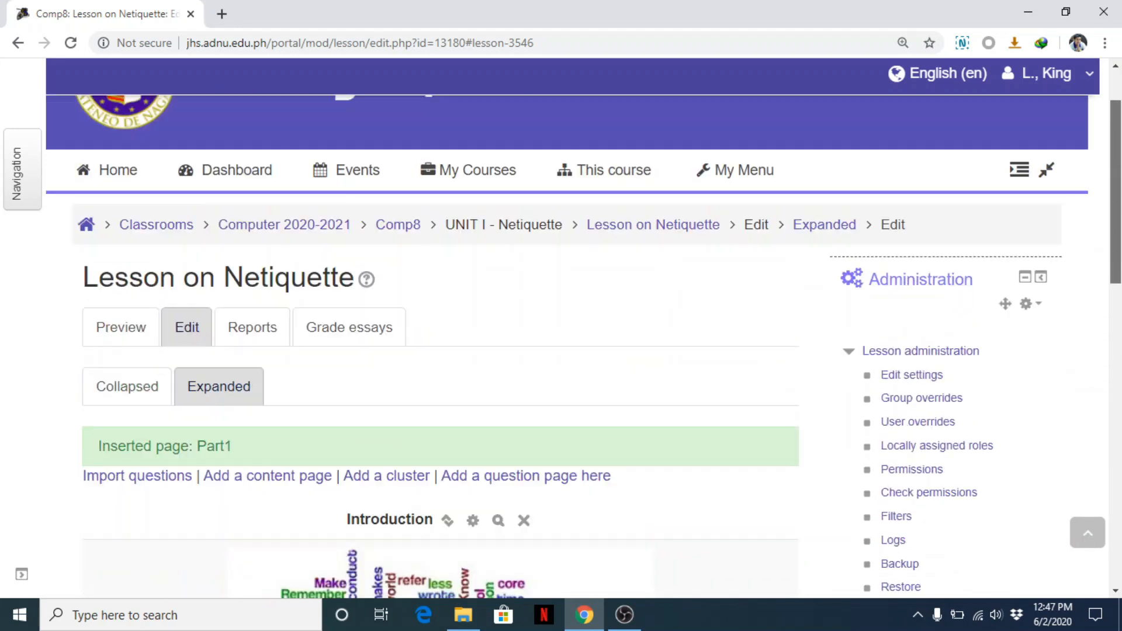
Preview the lesson, going from the Introduction page through Part1 to the end of the lesson
click(131, 419)
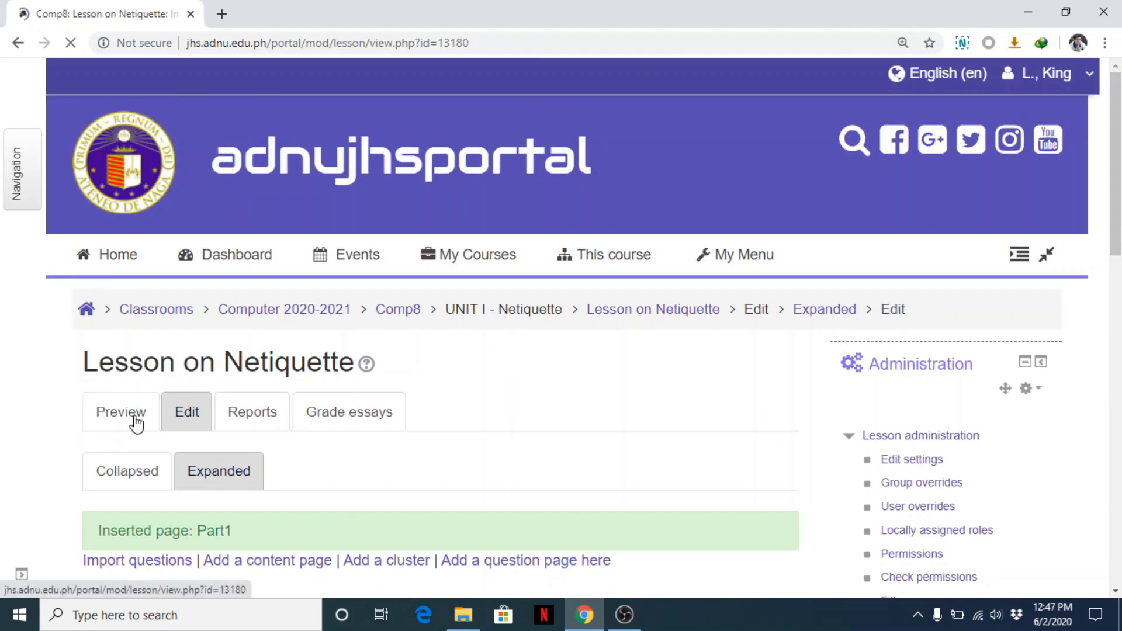
scroll(844, 379, down, 7)
scroll(845, 388, up, 2)
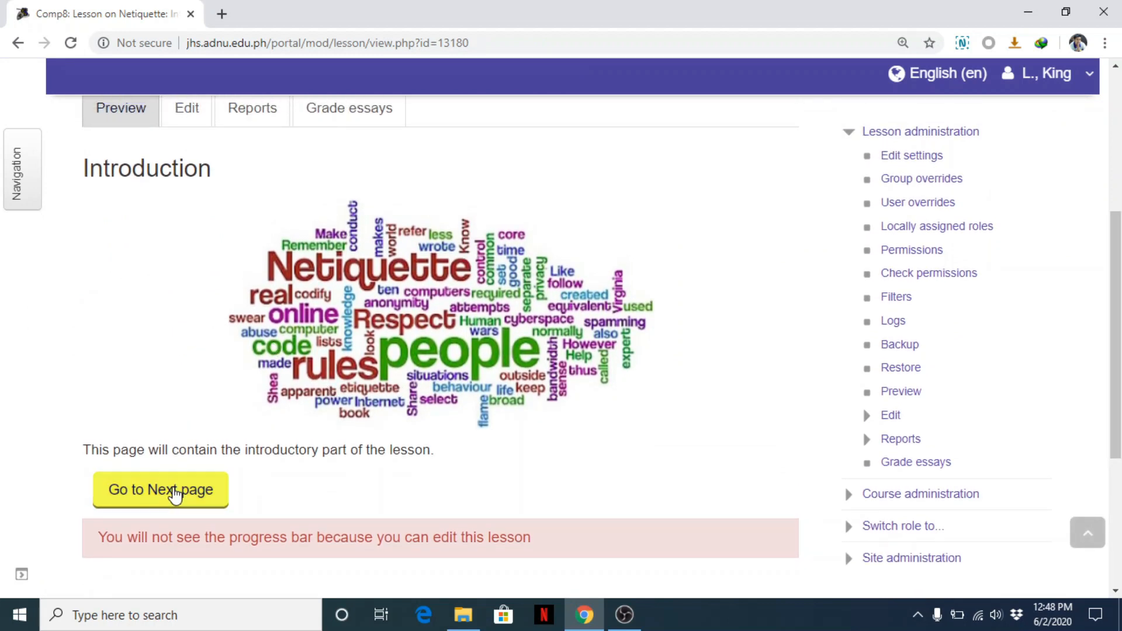
click(174, 494)
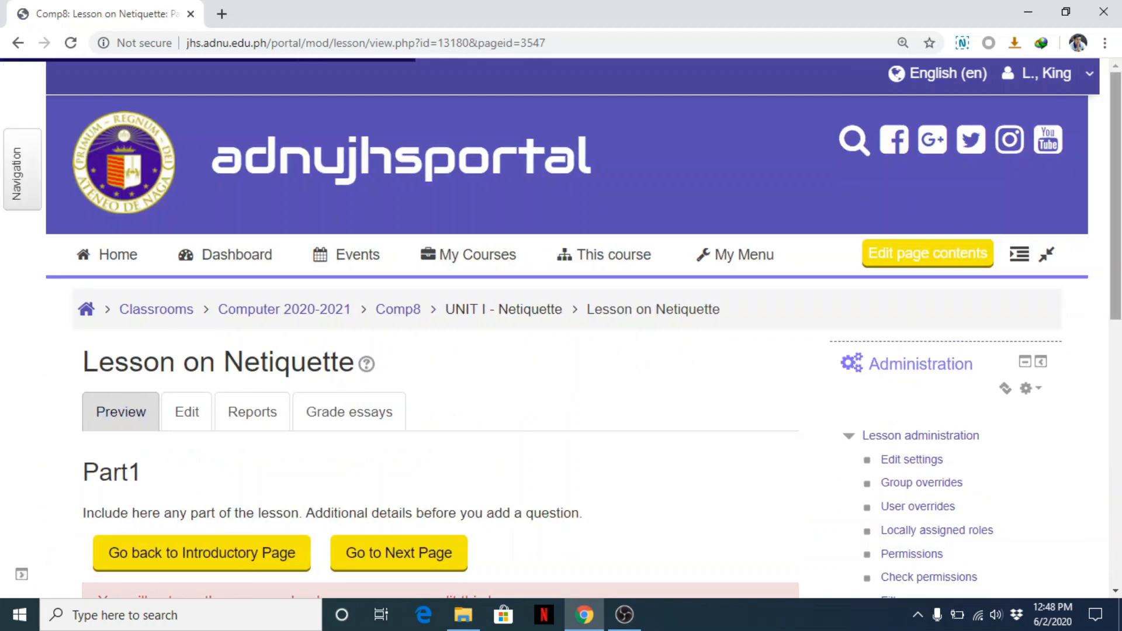
drag(1118, 198, 1118, 324)
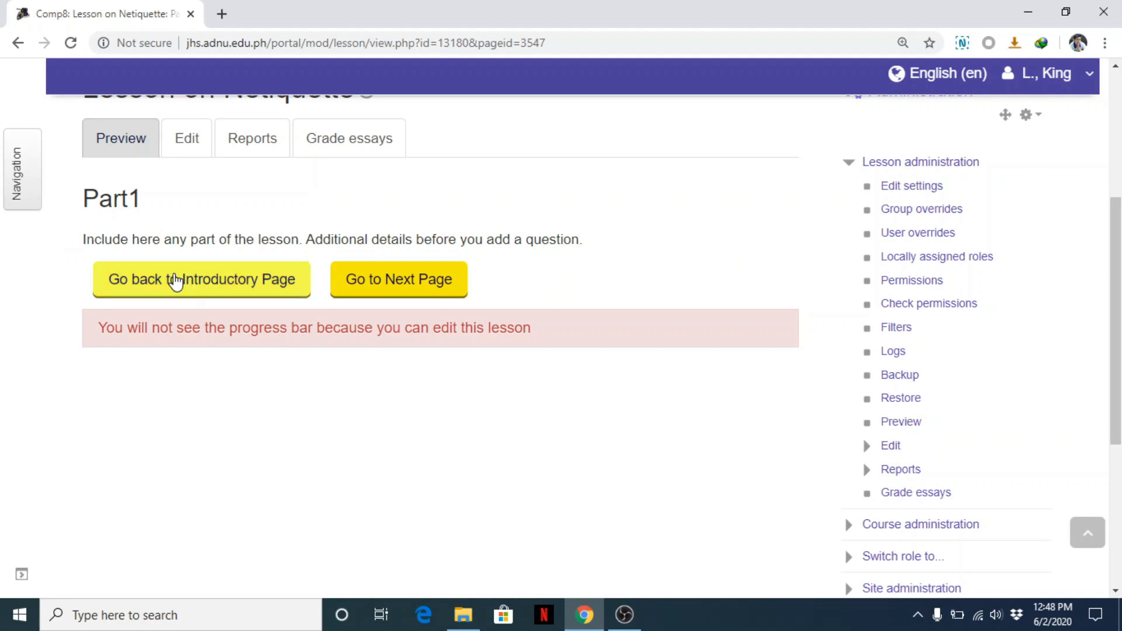
click(417, 284)
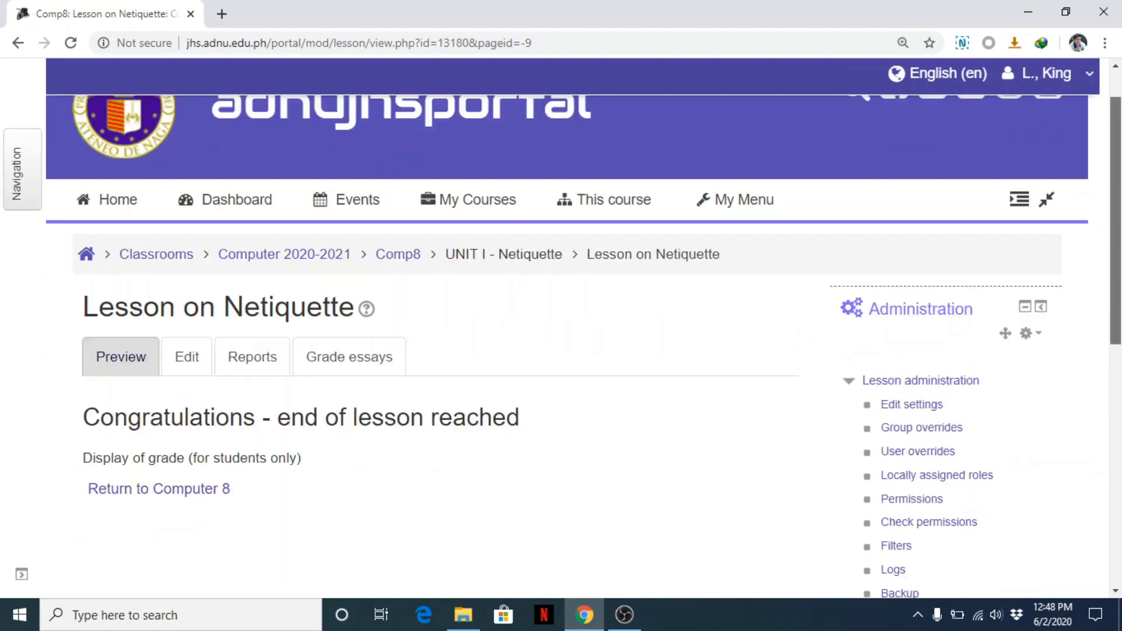
scroll(561, 351, down, 4)
scroll(561, 351, up, 2)
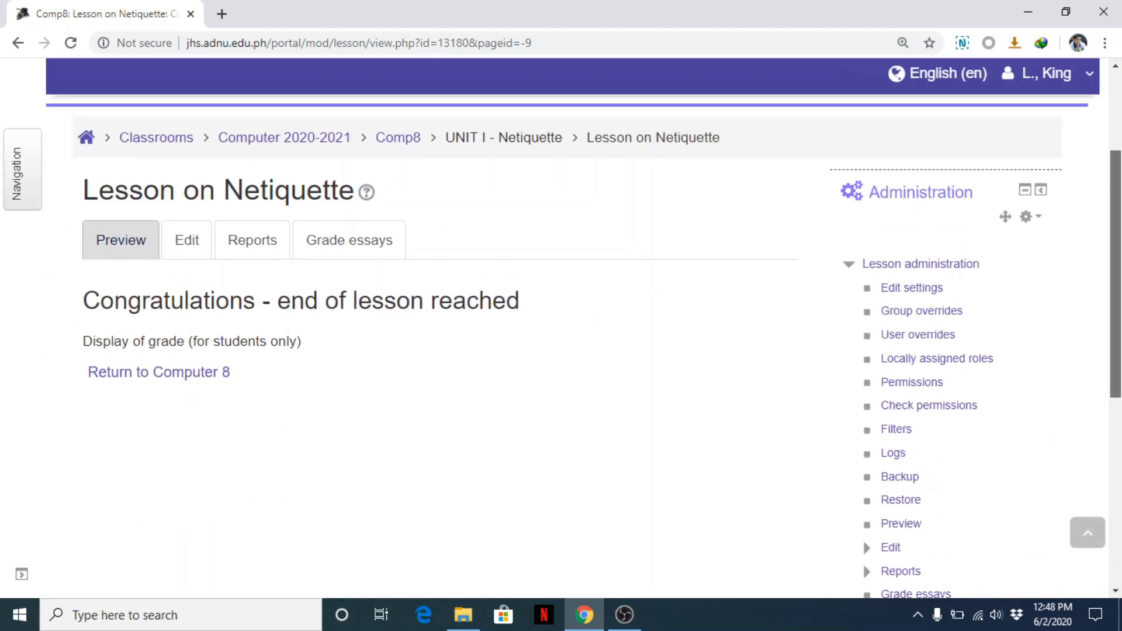
Return to the lesson's editing view and go through its pages down to the end of Part1
drag(85, 300, 534, 305)
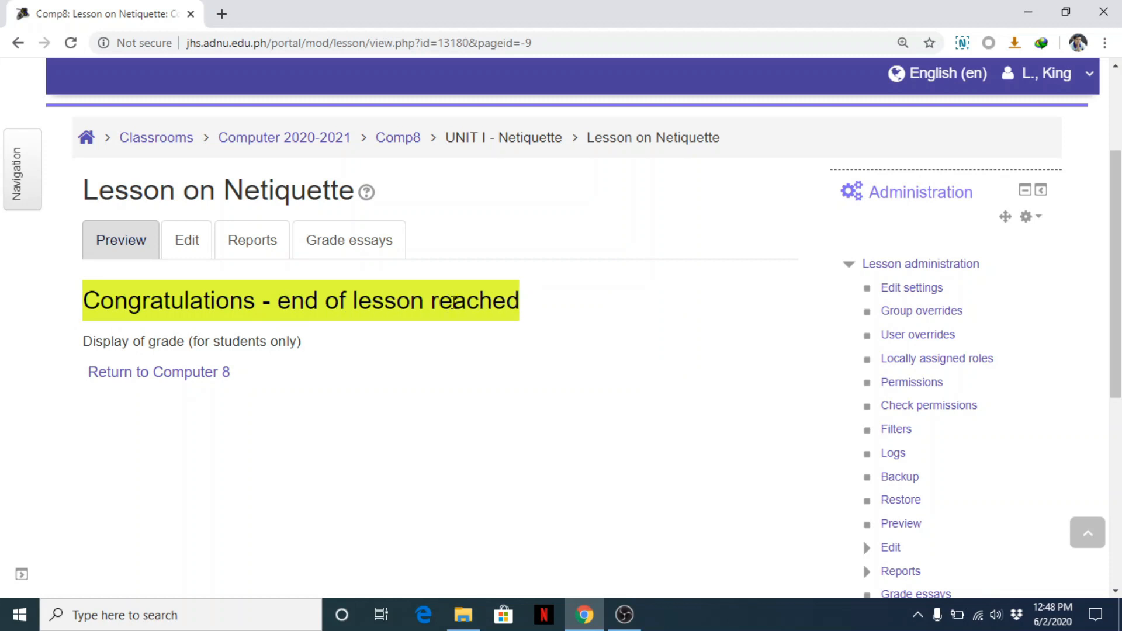
click(190, 251)
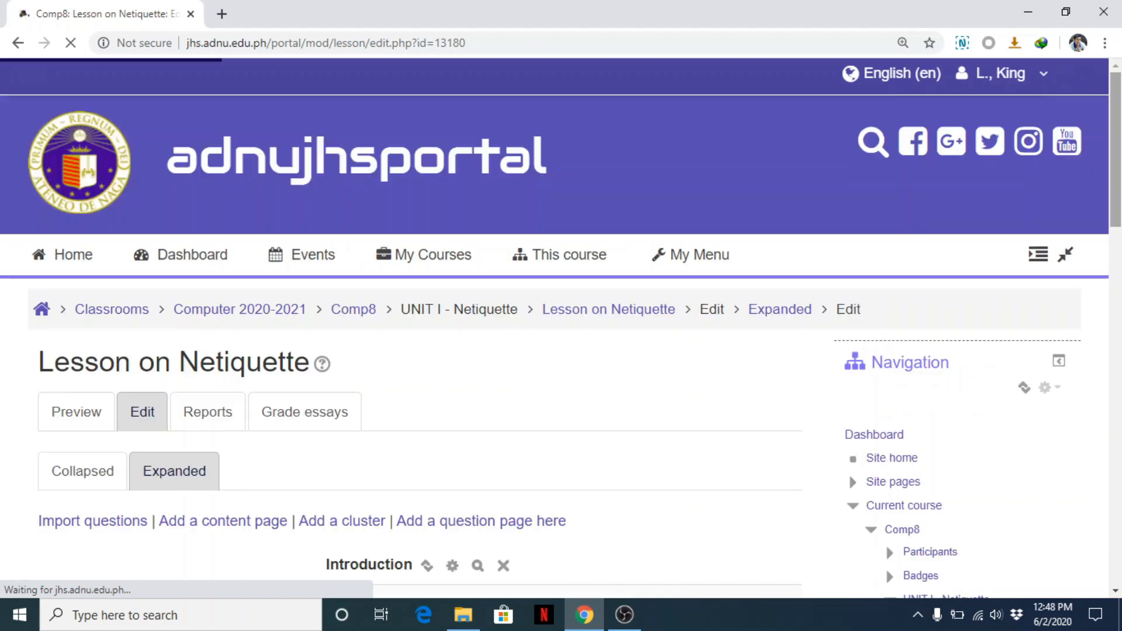
scroll(844, 339, down, 10)
scroll(844, 256, down, 3)
scroll(844, 256, up, 8)
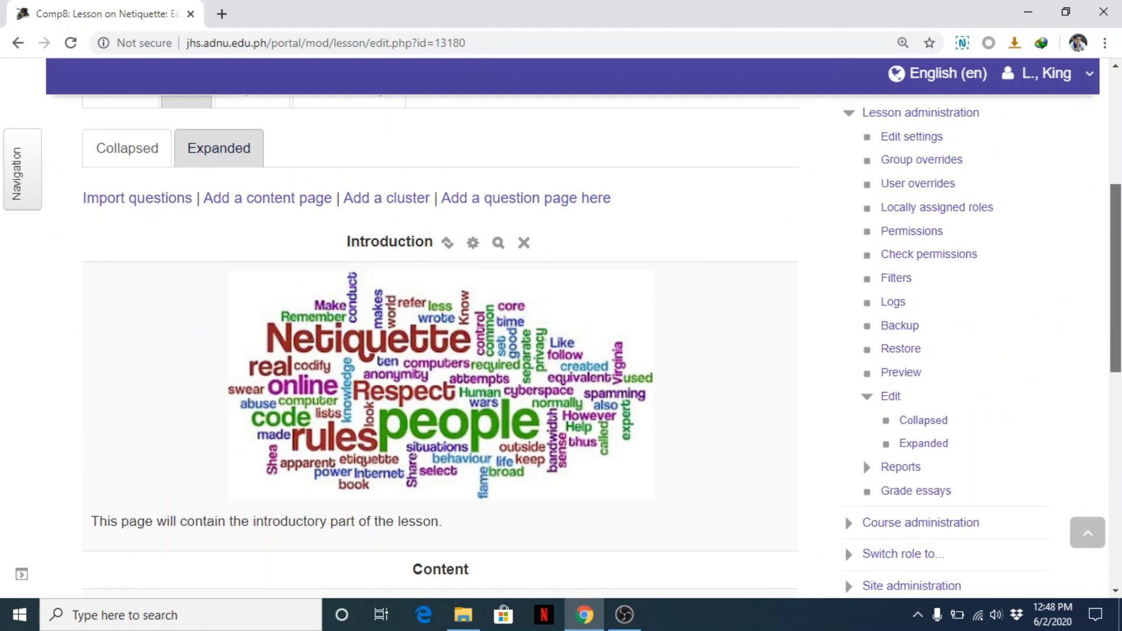
scroll(660, 157, down, 10)
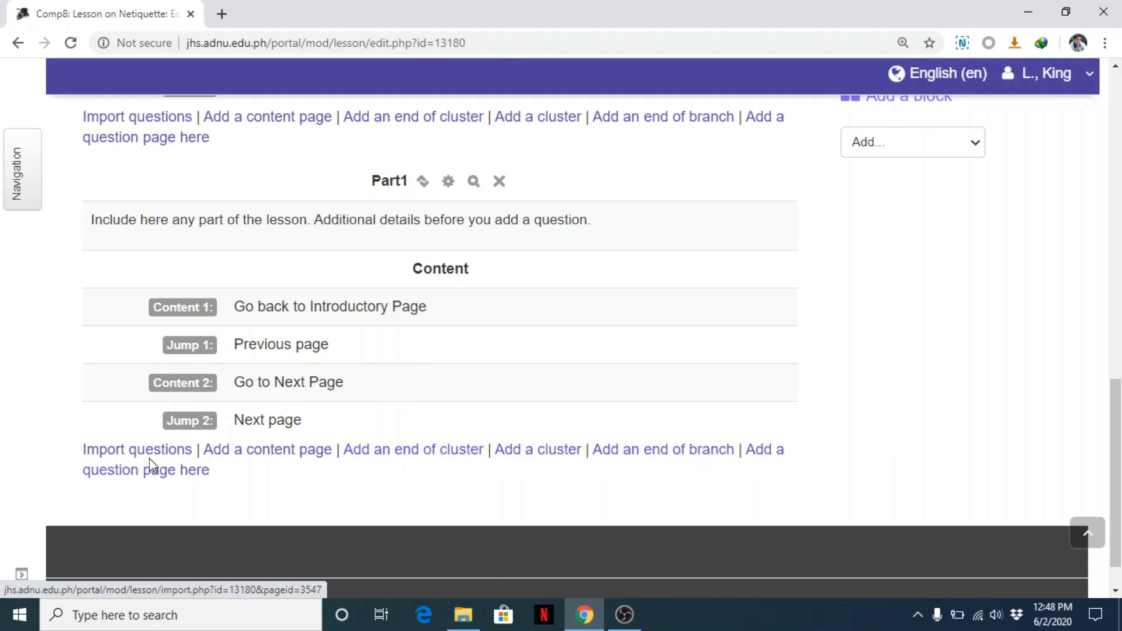
Add a question page of type Multichoice after the Part1 page
click(141, 483)
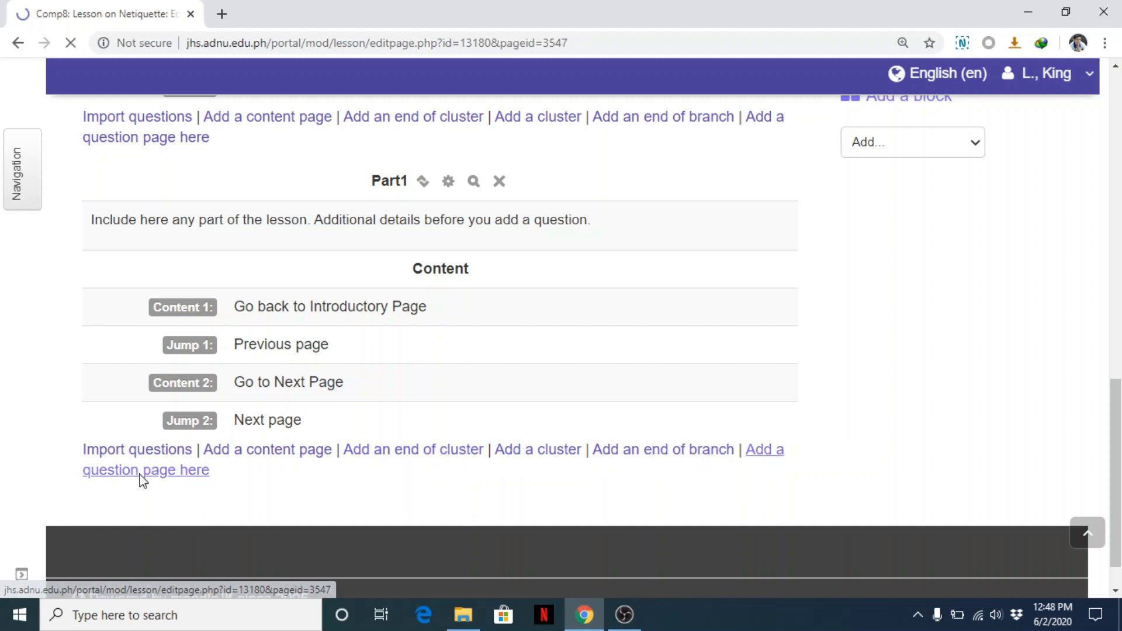
scroll(257, 457, down, 3)
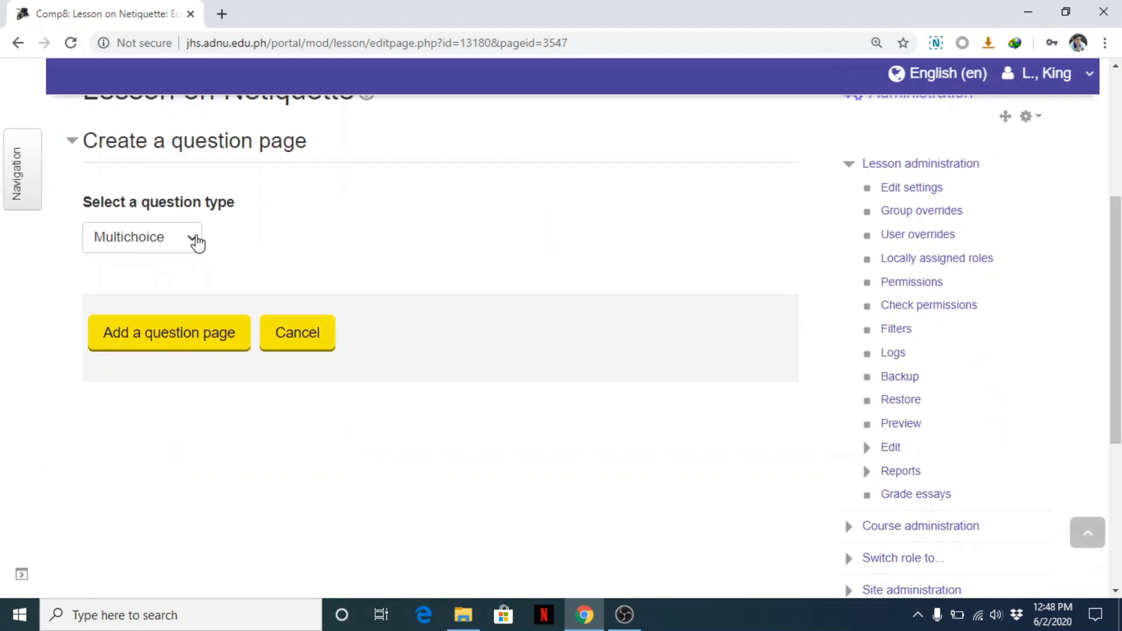
click(192, 238)
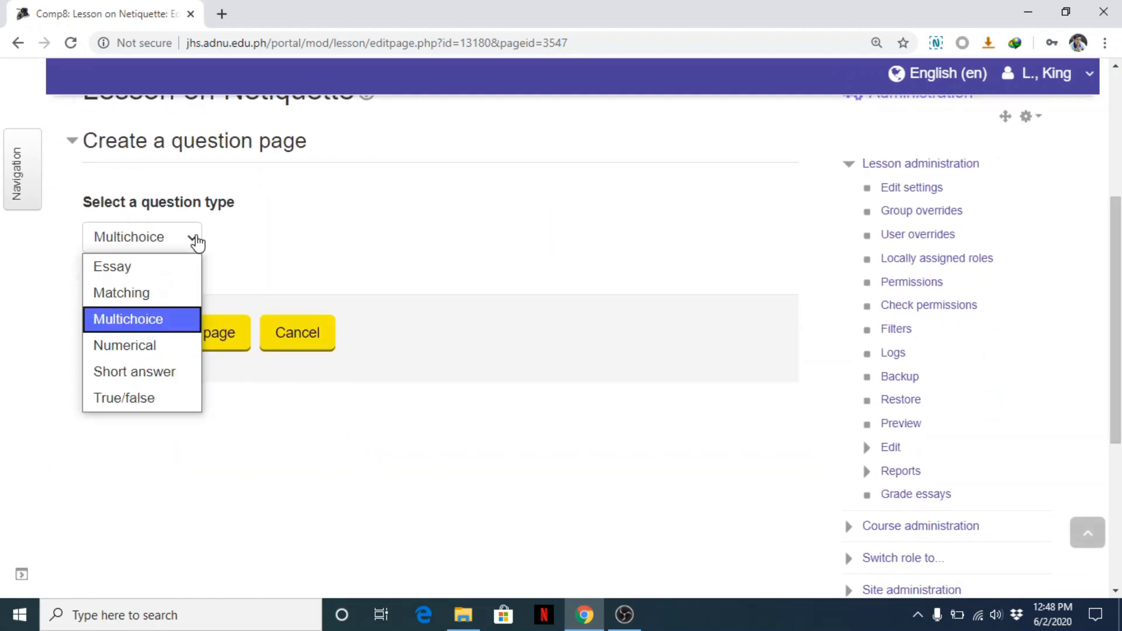
click(142, 321)
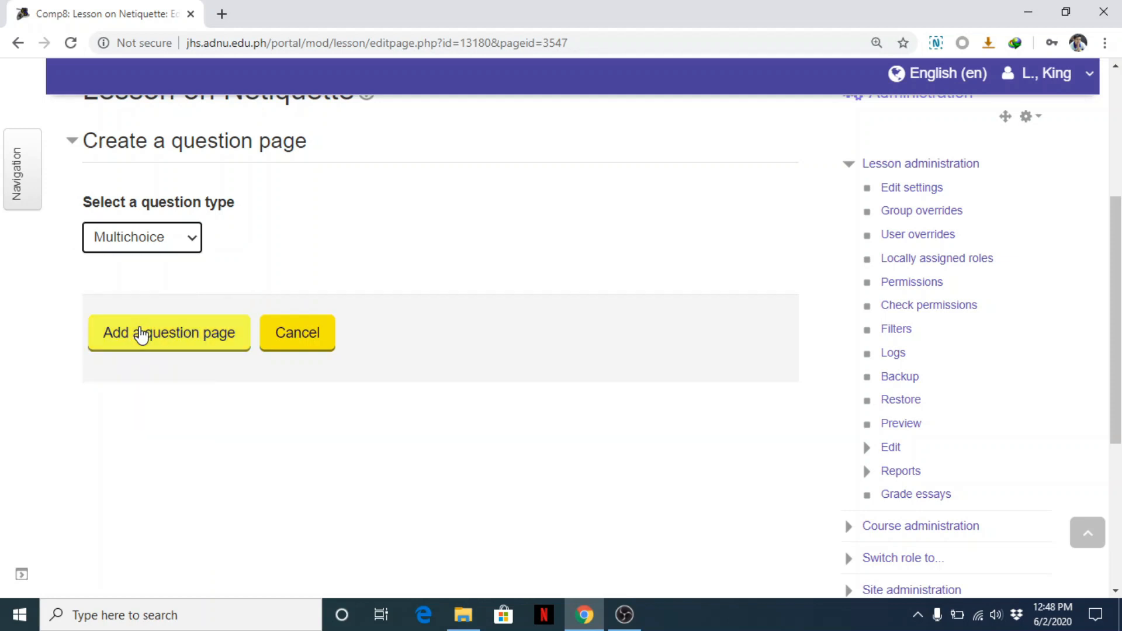
click(162, 341)
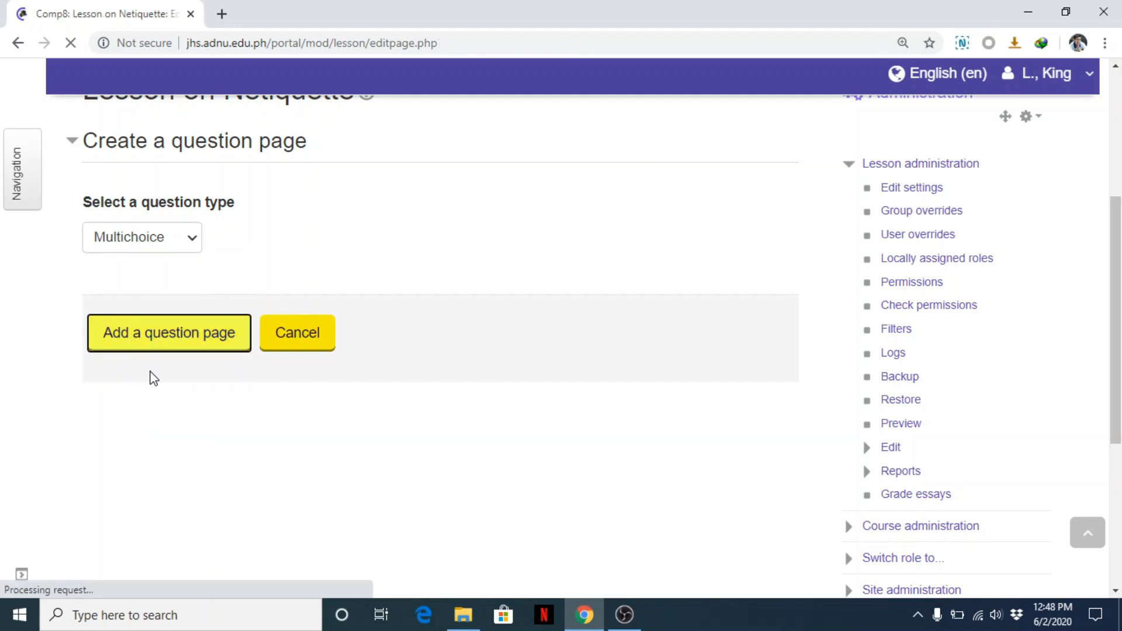
Title the question page "Question1" and place the cursor in its page contents
scroll(276, 201, down, 5)
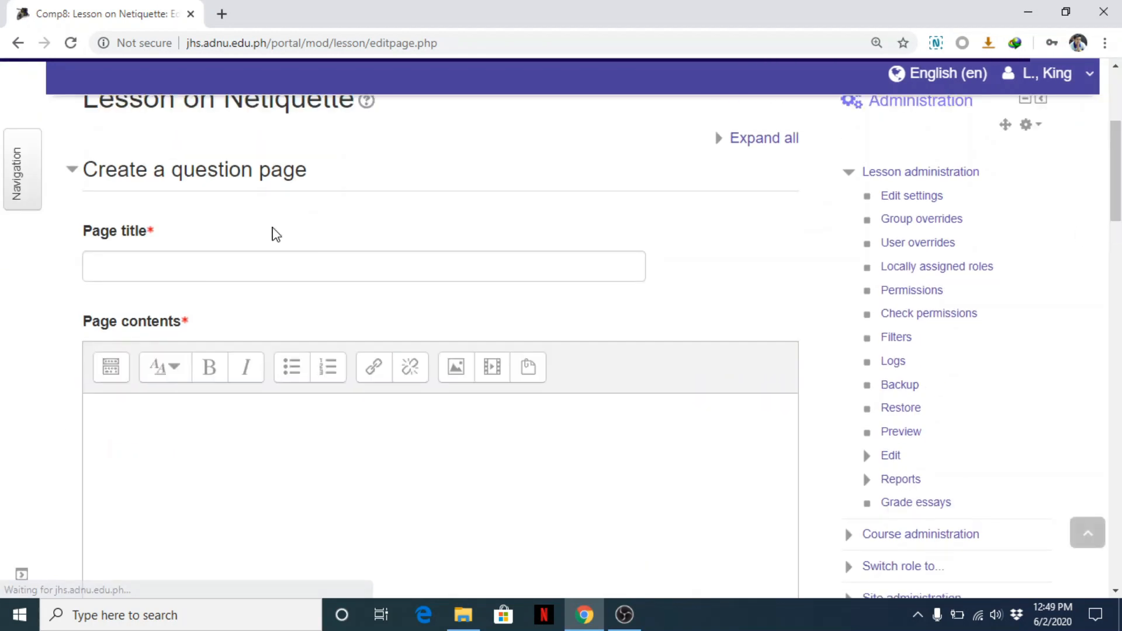
click(279, 274)
text(Q)
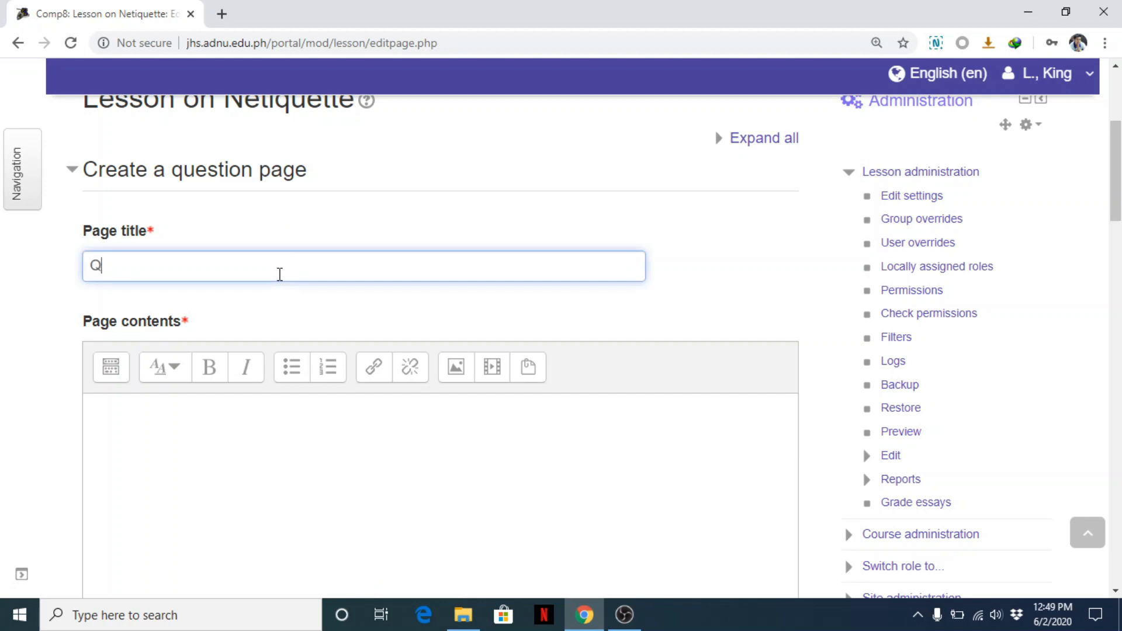
text(uestion1)
click(239, 488)
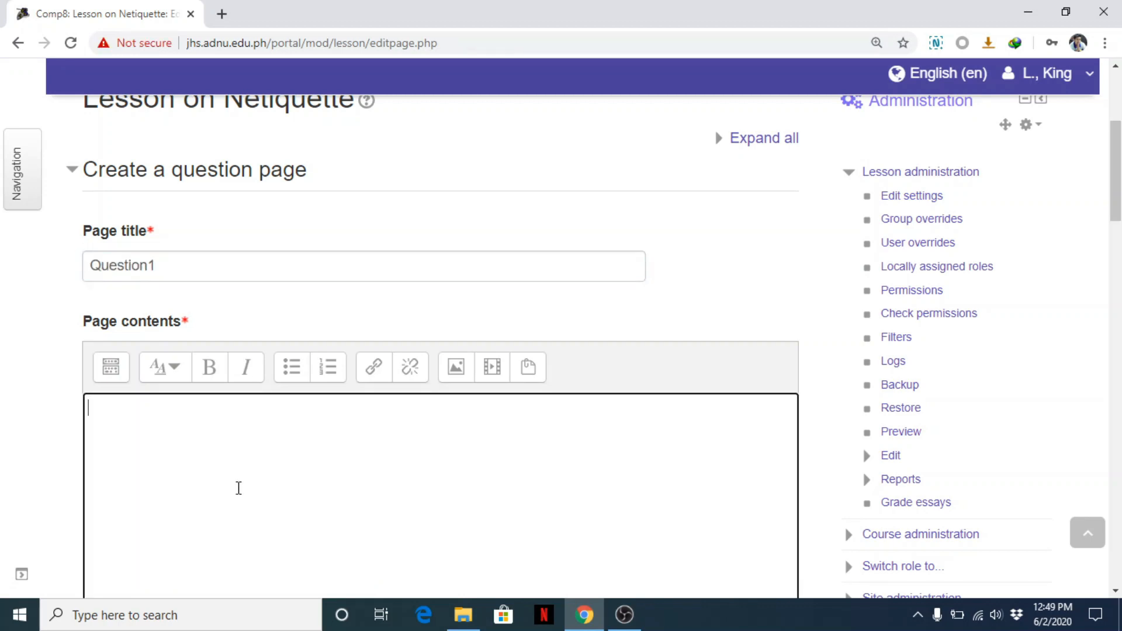
text(W)
text(hat is Ne)
text(t)
key(BackSpace)
key(BackSpace)
key(BackSpace)
key(BackSpace)
key(BackSpace)
key(BackSpace)
key(BackSpace)
key(BackSpace)
key(BackSpace)
key(BackSpace)
key(BackSpace)
Enter "Based on the previous page, what is the meaning of Netiquette?" as the page contents
text(Based on the previous page, what is)
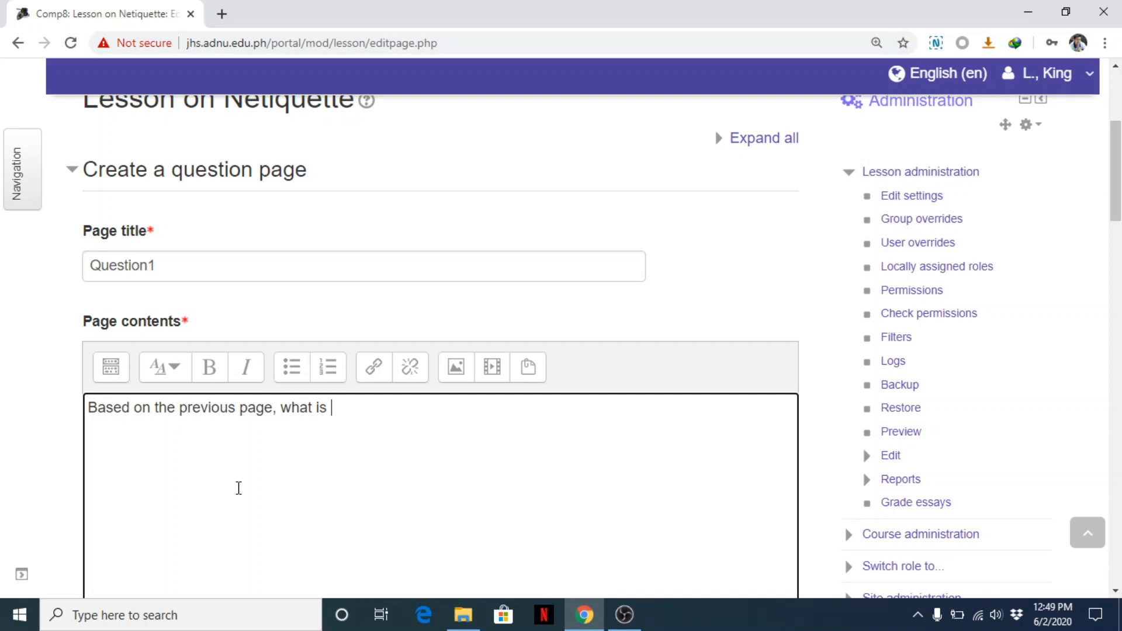
text( the meaning of)
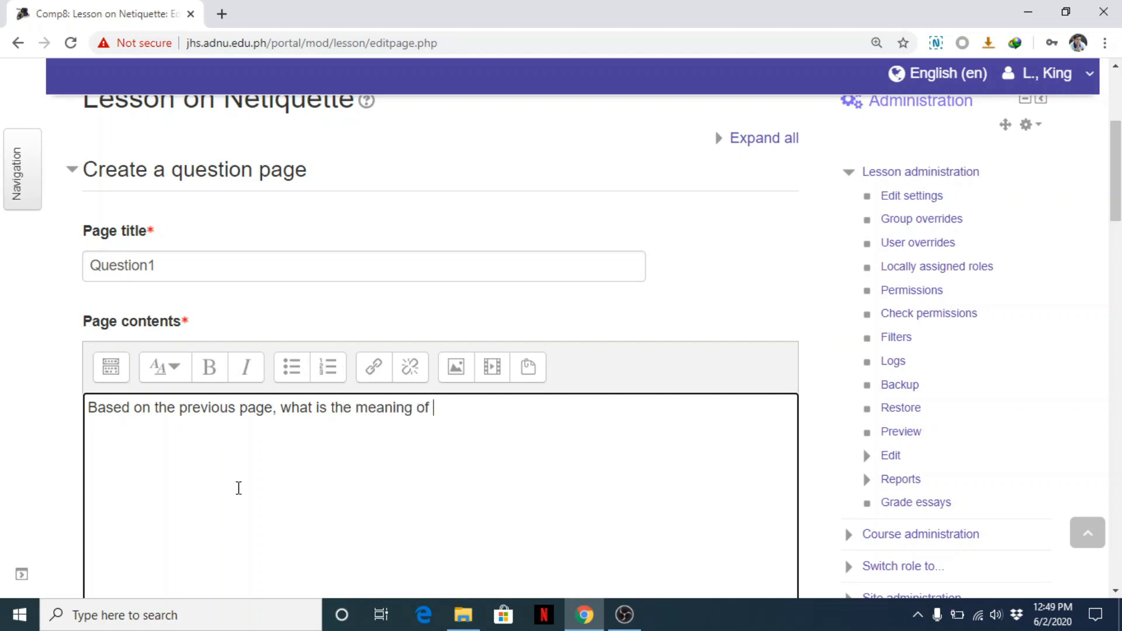
text( Netiquette?)
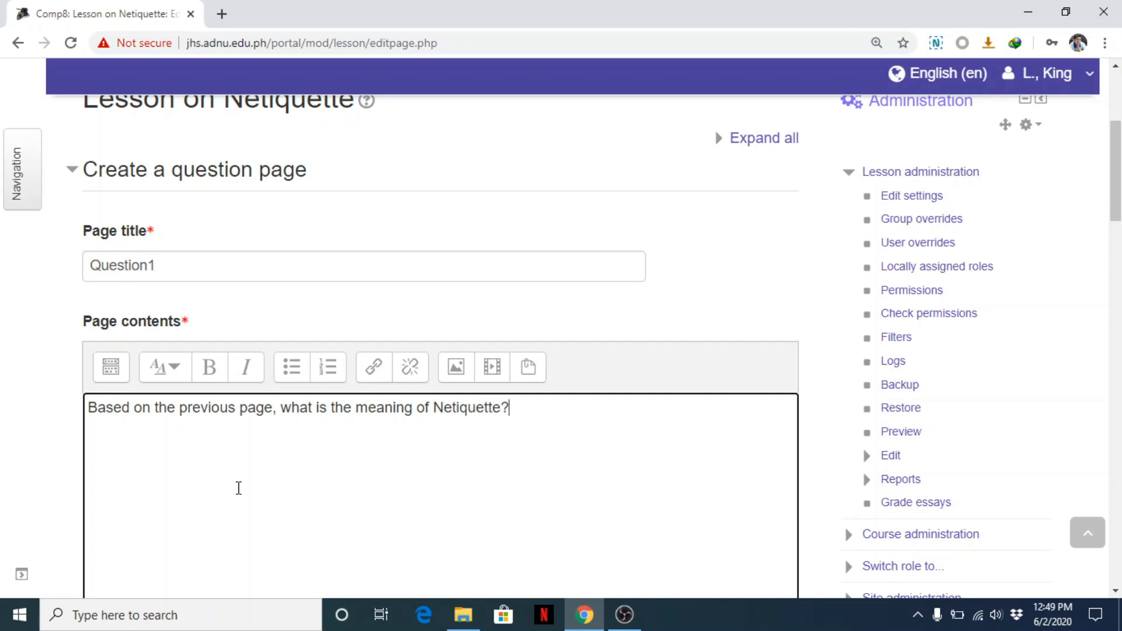
Enter "Answer 1" as the answer text in the Answer 1 section
scroll(1118, 338, down, 10)
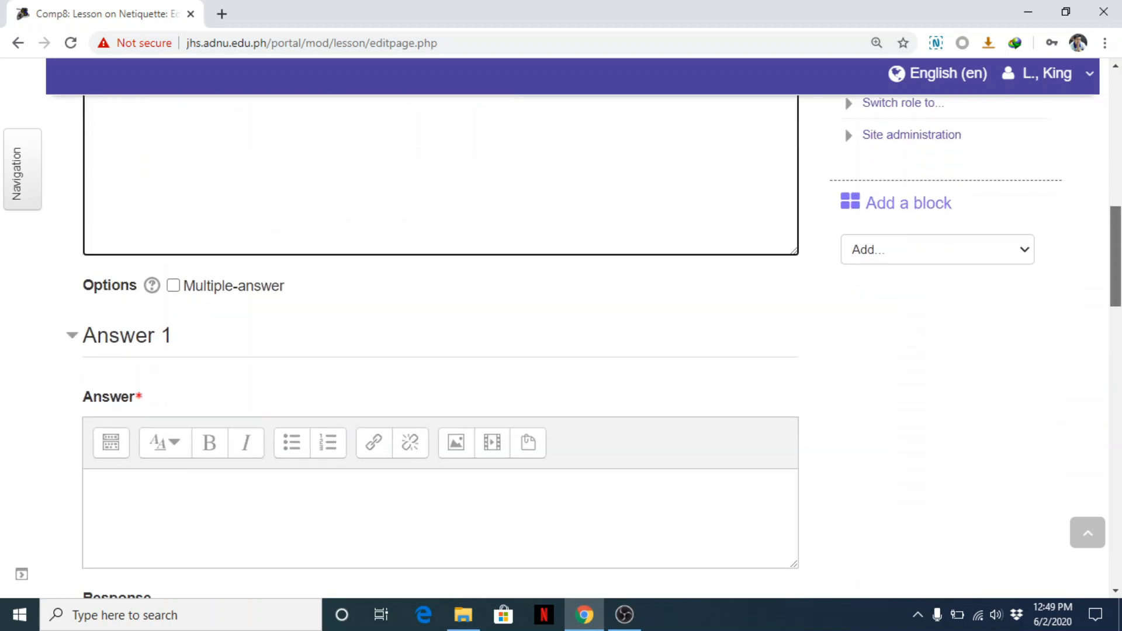
click(184, 365)
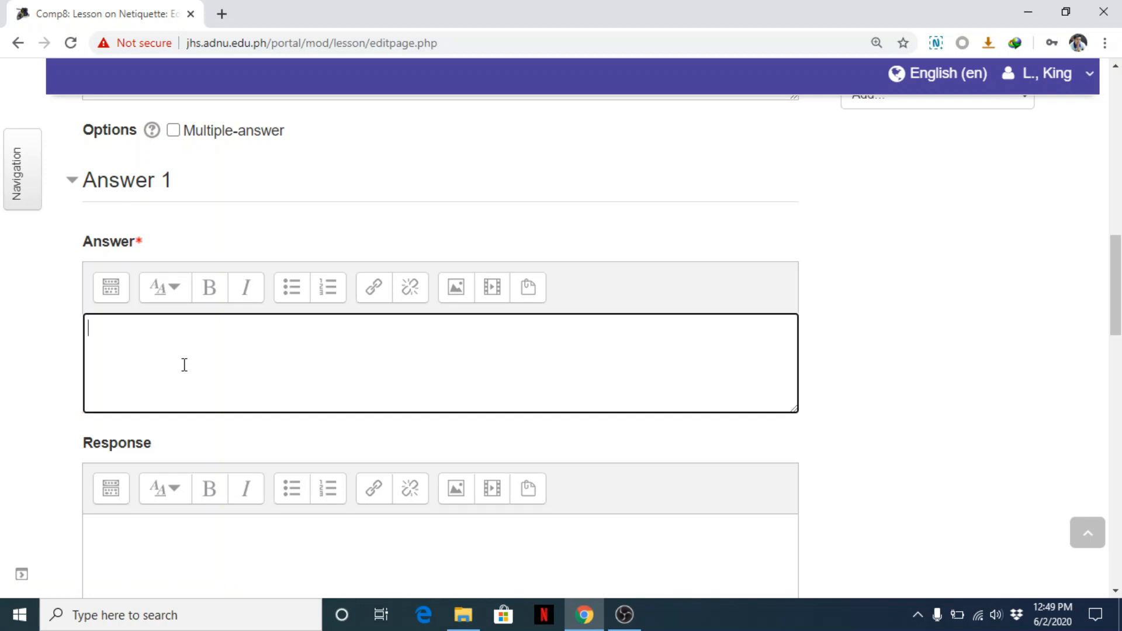
text(Answer 1)
scroll(176, 351, down, 1)
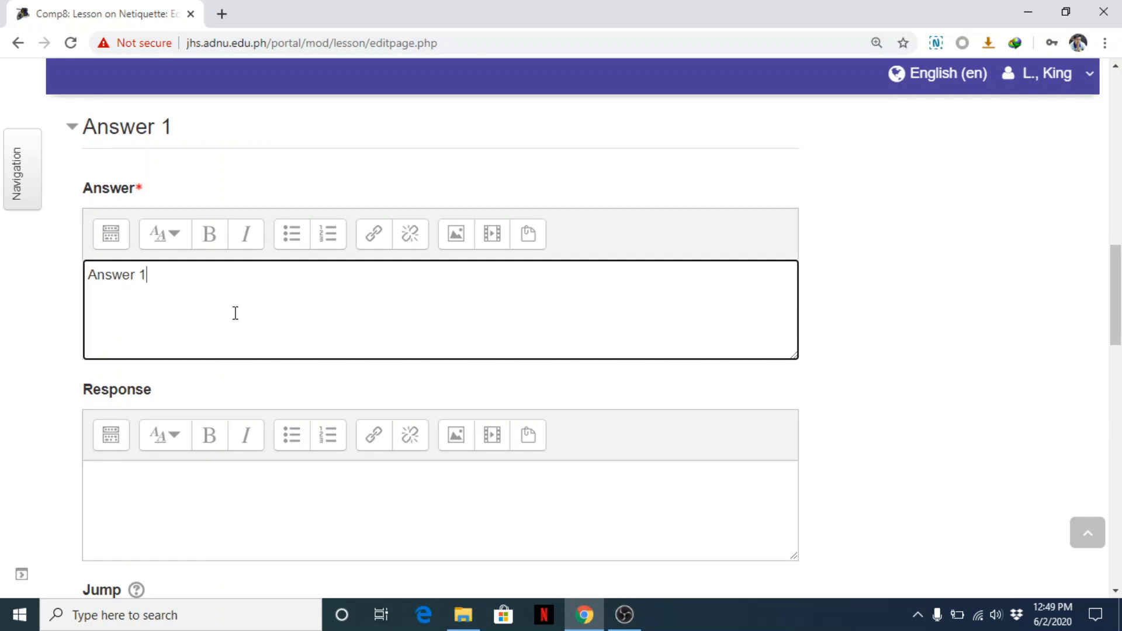
Examine the Answer 1 section, including its response, jump and score settings
scroll(438, 350, down, 3)
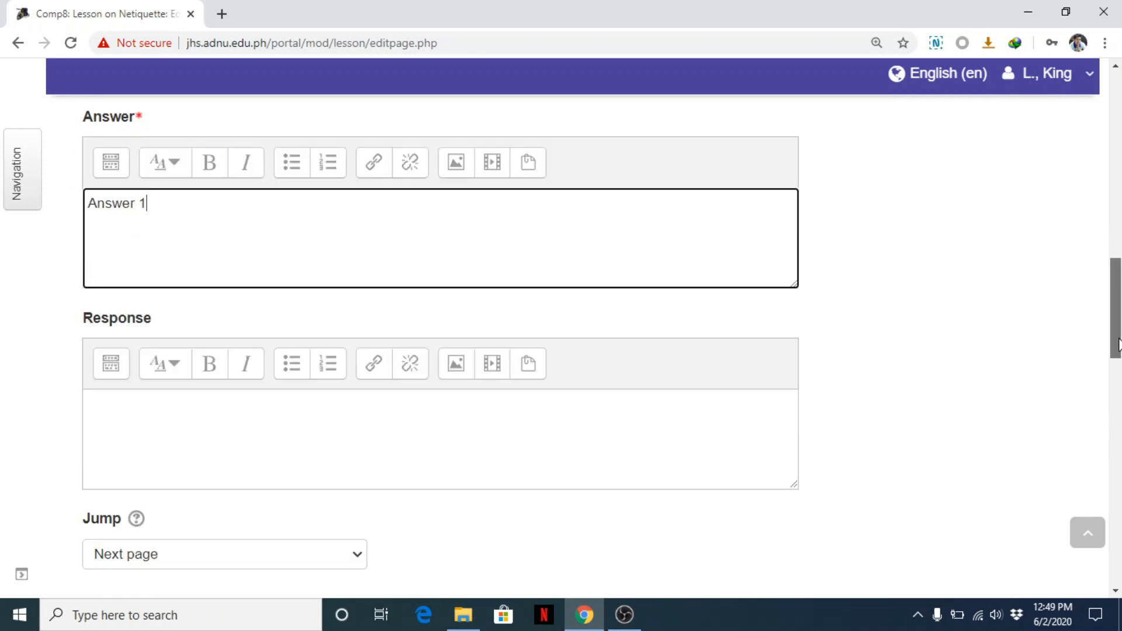
scroll(438, 351, up, 3)
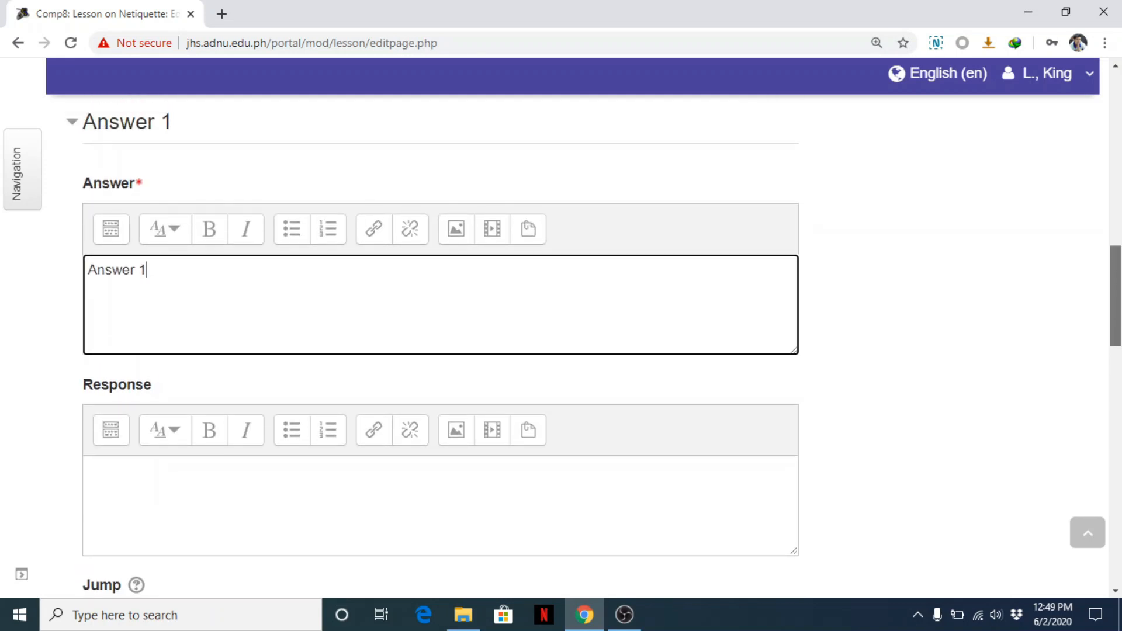
scroll(438, 351, down, 5)
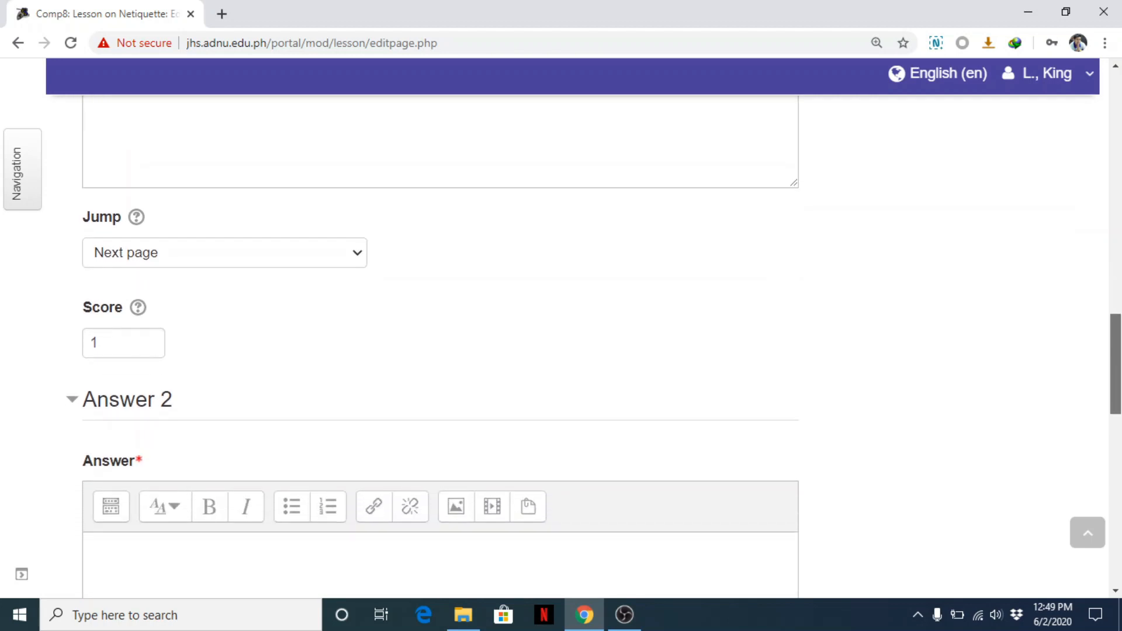
double_click(123, 344)
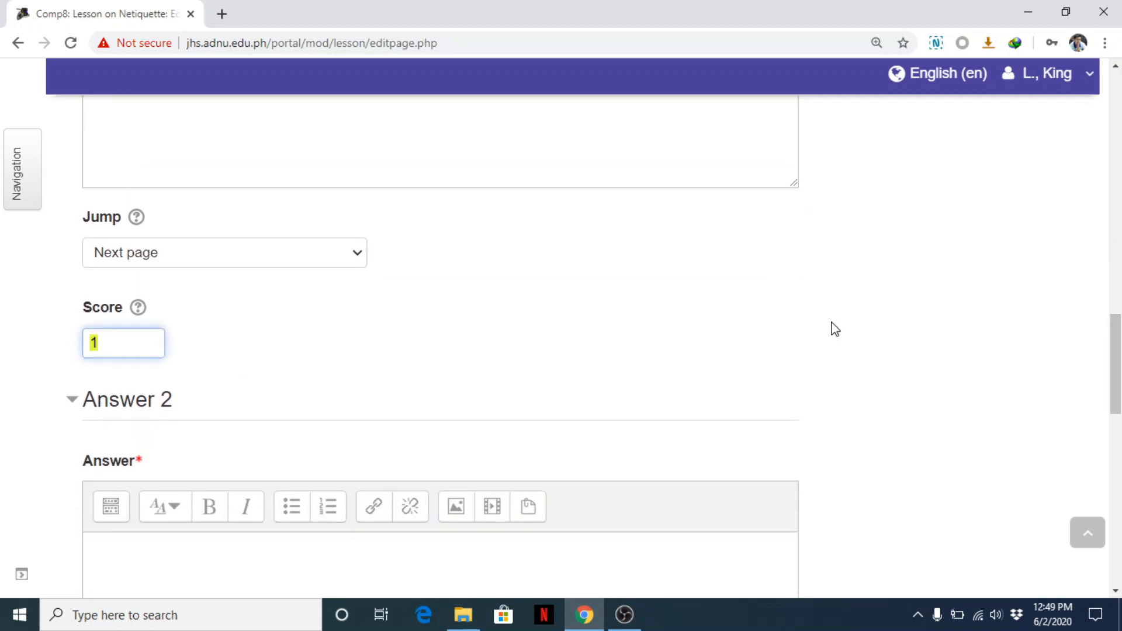
scroll(701, 315, up, 6)
click(204, 287)
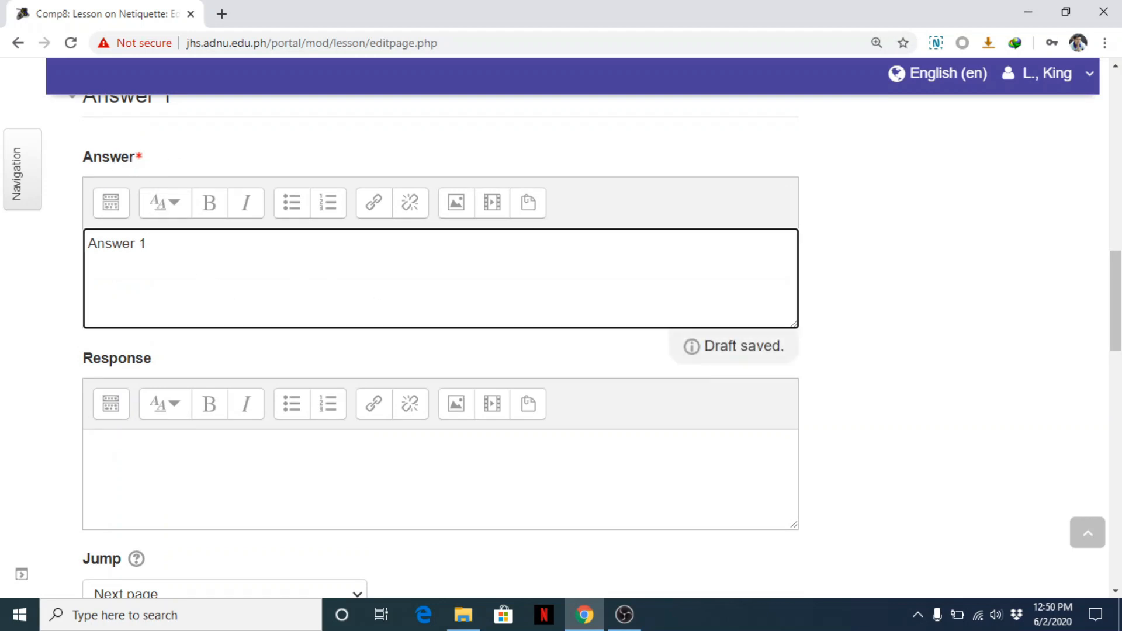
scroll(45, 268, up, 1)
click(74, 166)
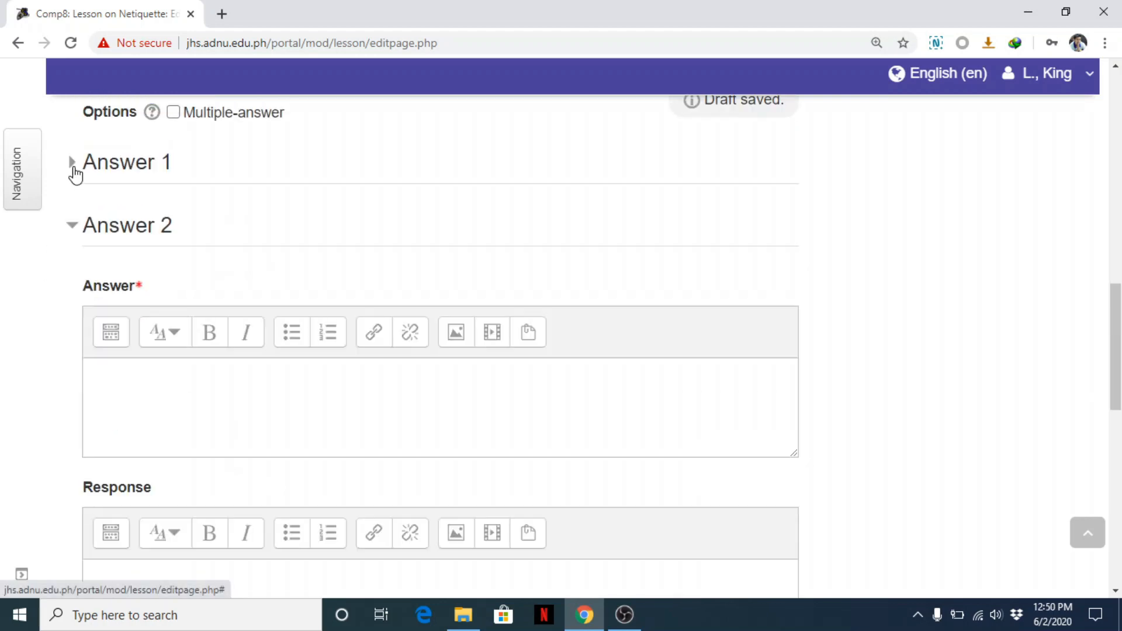
click(73, 166)
scroll(1117, 319, down, 5)
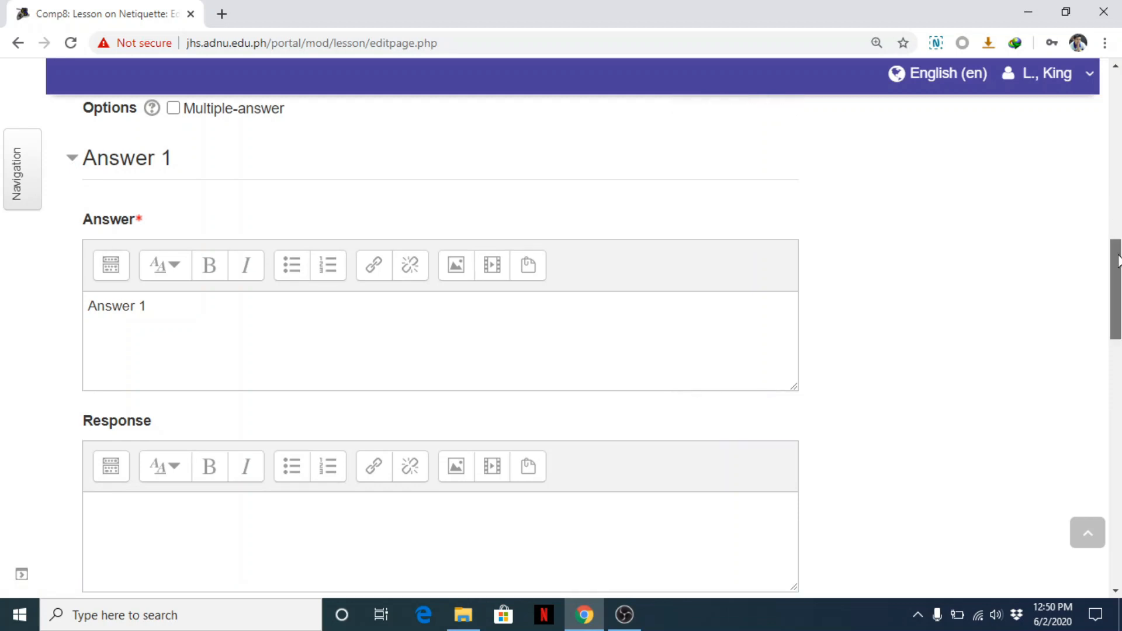
scroll(1118, 319, down, 1)
click(121, 370)
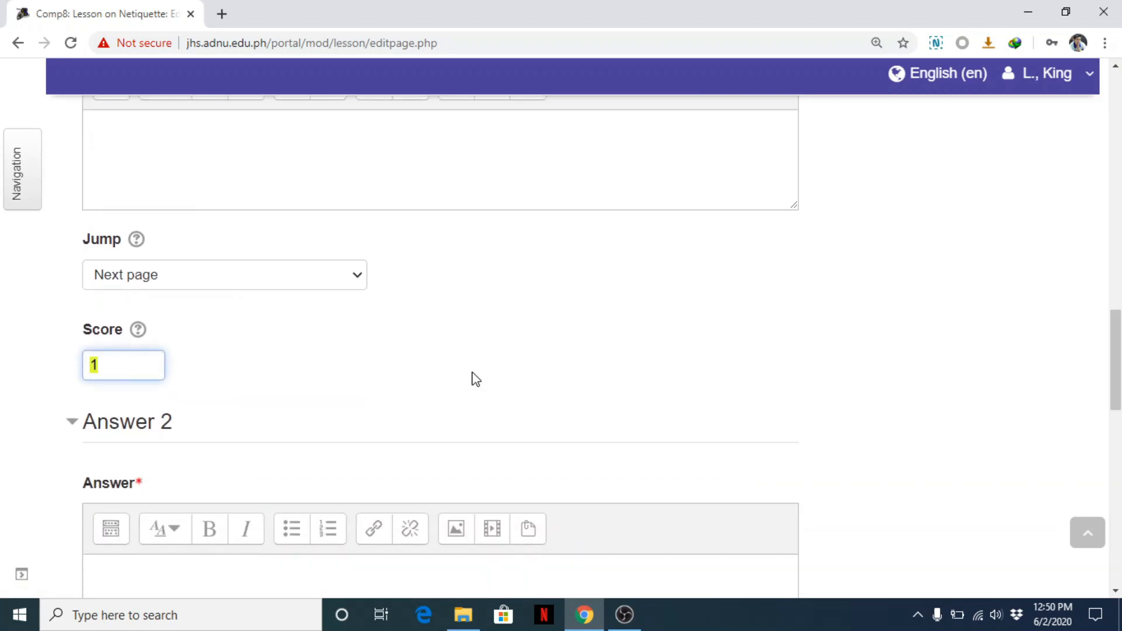
Enter "Answer 2" as the answer text in the Answer 2 section and check its jump and score
scroll(1085, 409, down, 4)
click(146, 348)
text(Answer 2)
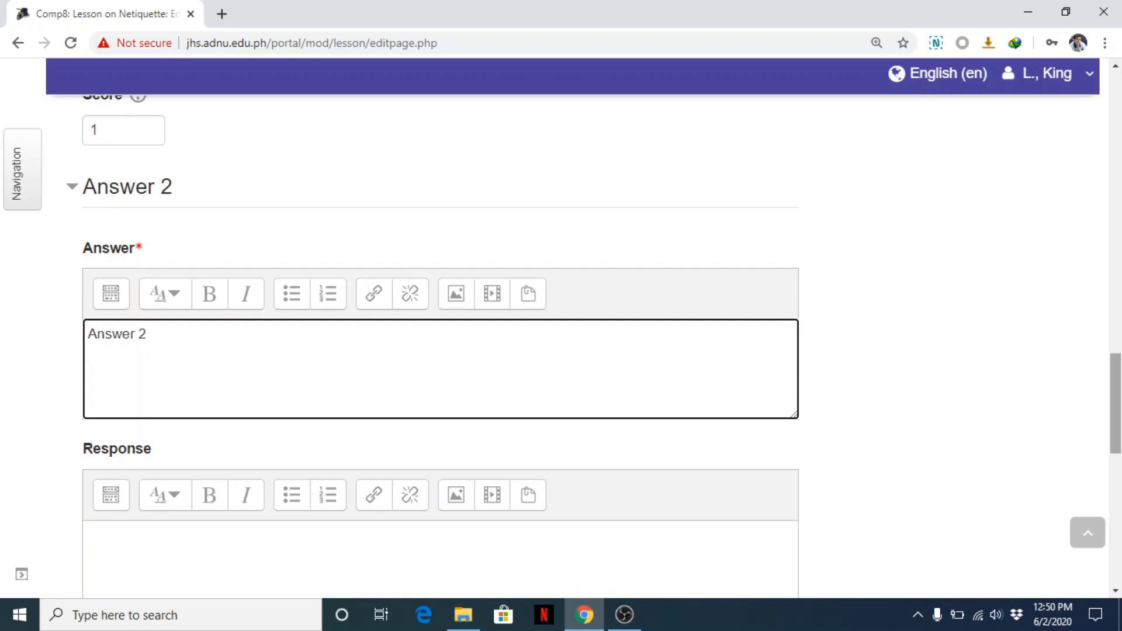
scroll(47, 437, down, 6)
click(132, 402)
Expand the Answer 3 section, enter "Answer 3" as its answer text and check its score
click(72, 460)
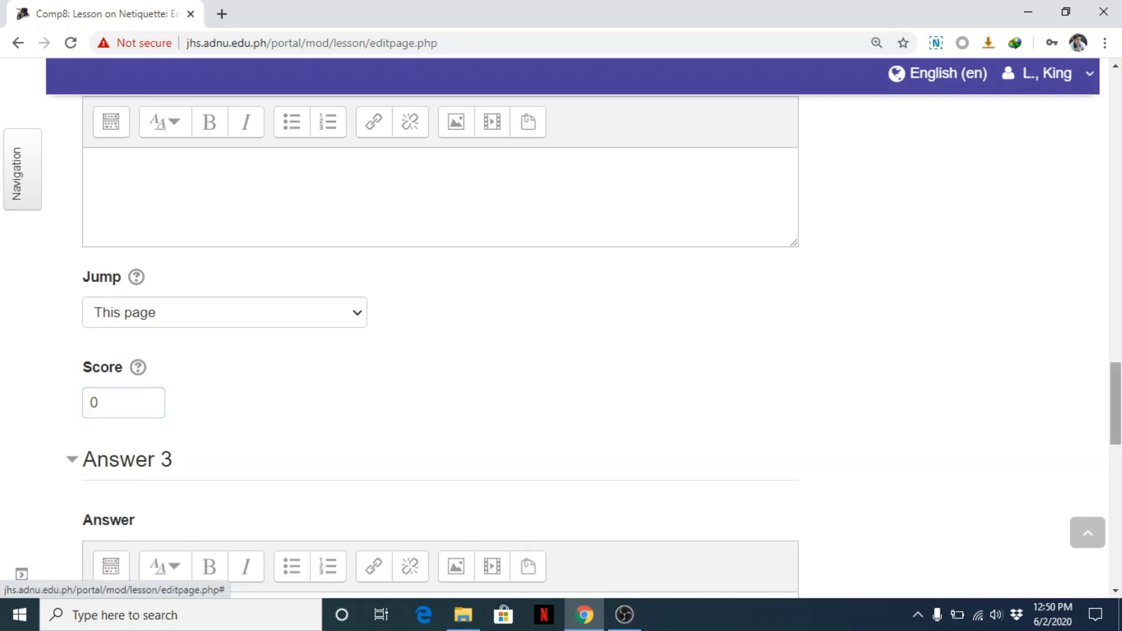
scroll(914, 393, down, 5)
click(543, 327)
text(Answer 3)
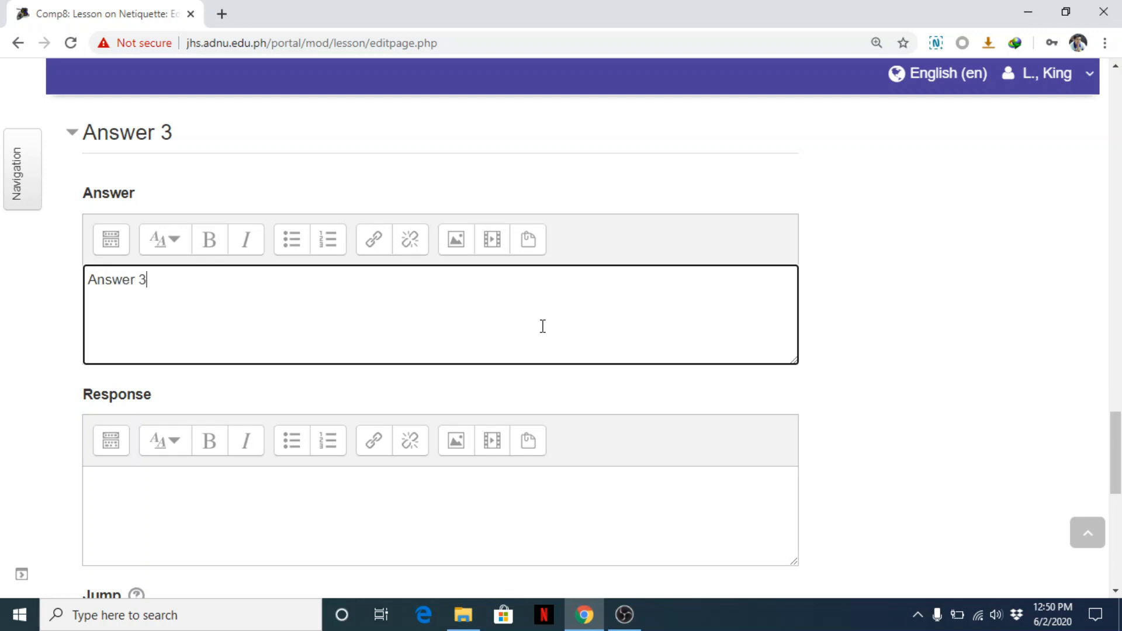
scroll(1056, 478, down, 4)
drag(114, 435, 55, 449)
click(247, 454)
Expand the Answer 4 section, enter "Answer 4" as its answer text and check its score
click(76, 500)
drag(1119, 441, 1120, 488)
click(236, 320)
text(Answer 4)
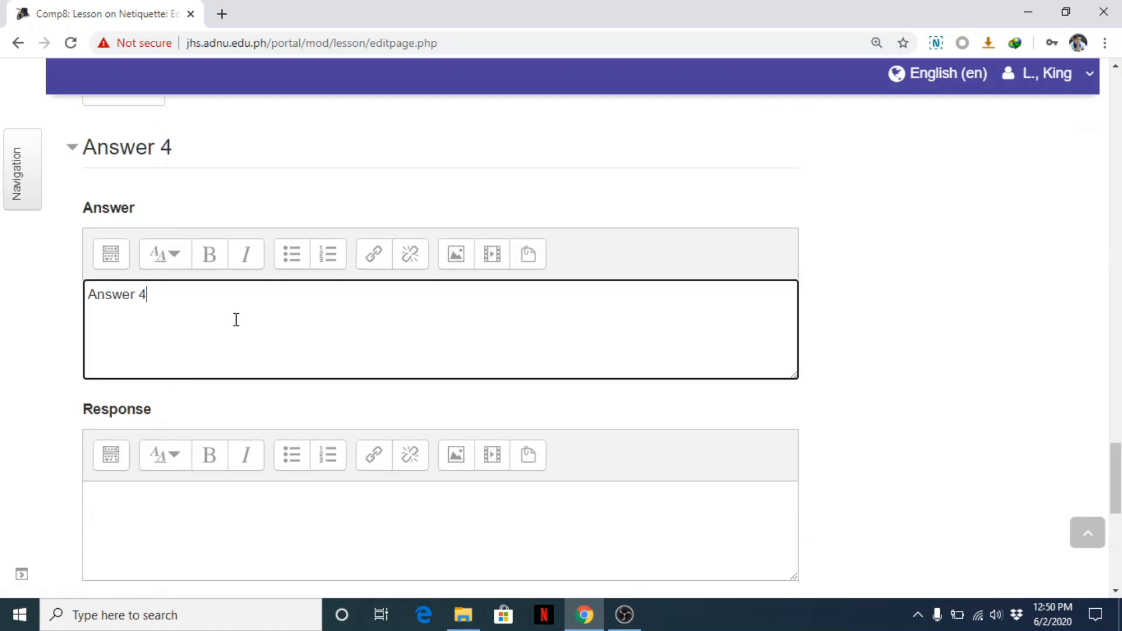
drag(1118, 458, 1118, 506)
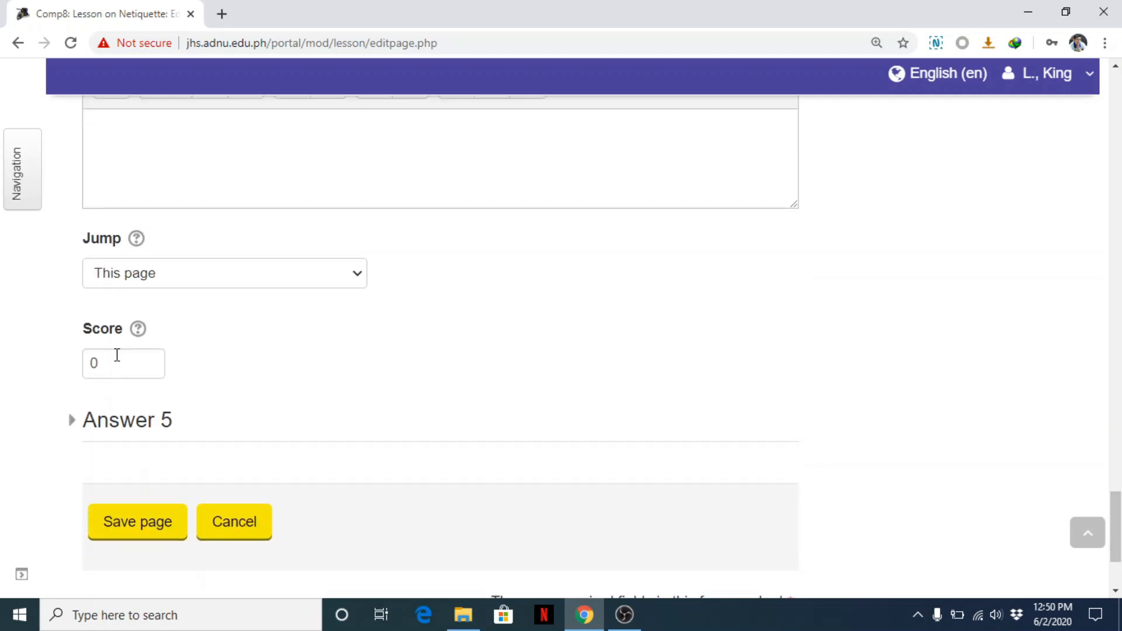
drag(97, 363, 72, 365)
click(342, 351)
Save the Question1 page and review its answers, scores and jumps in the lesson's expanded view
click(148, 530)
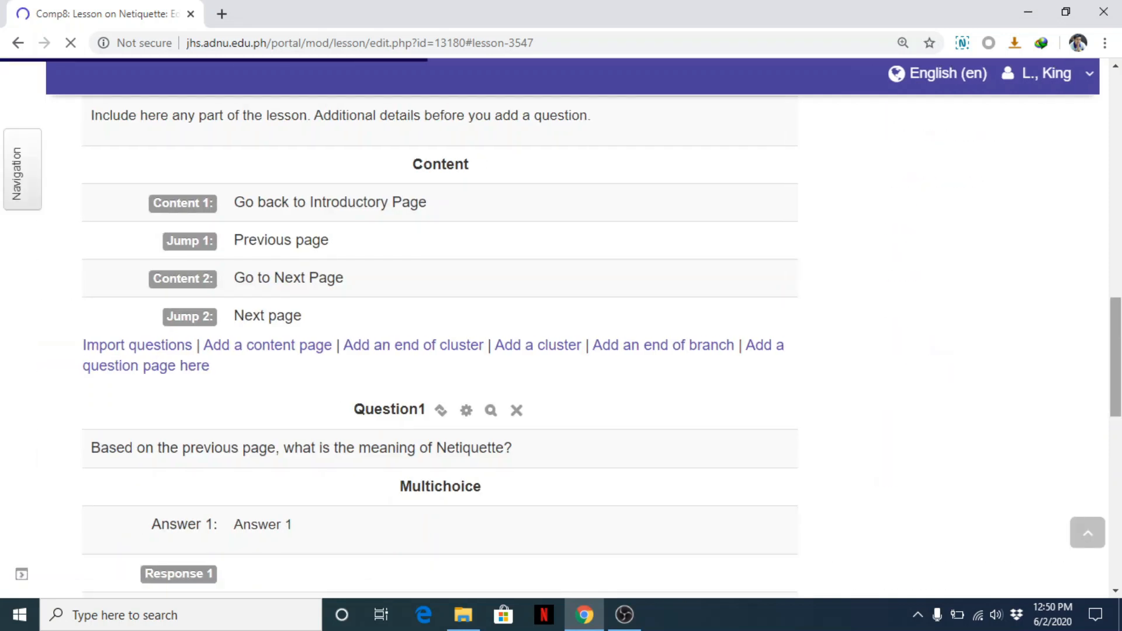
scroll(849, 504, down, 8)
scroll(443, 504, down, 3)
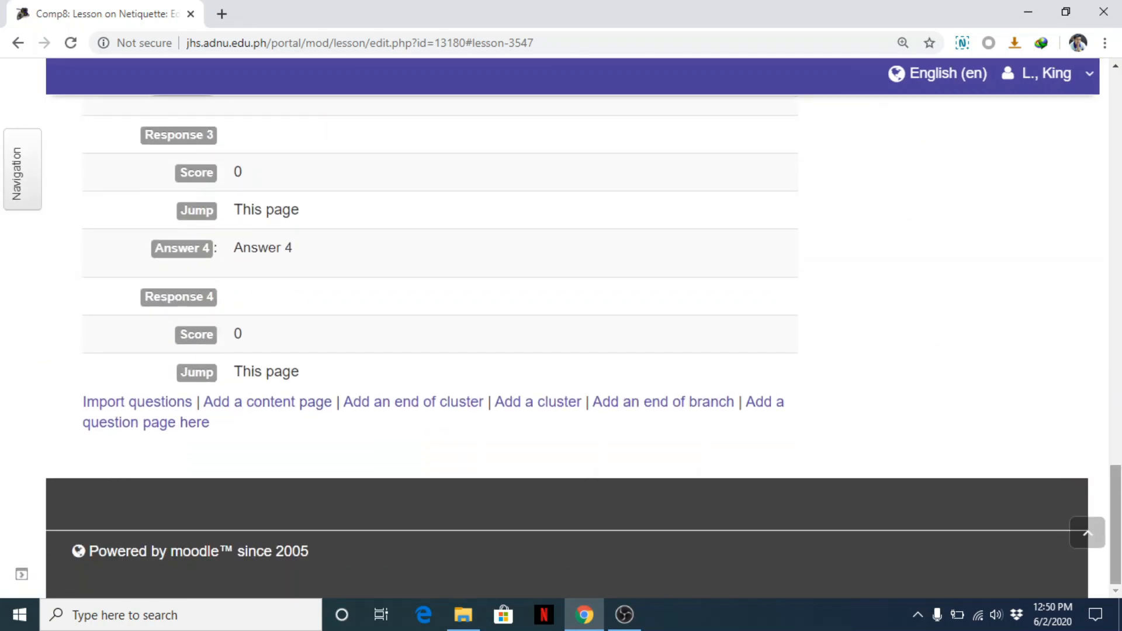
Add a content page after Question1 titled "Part2" with the page contents "Details about the Lesson Part 2"
click(243, 405)
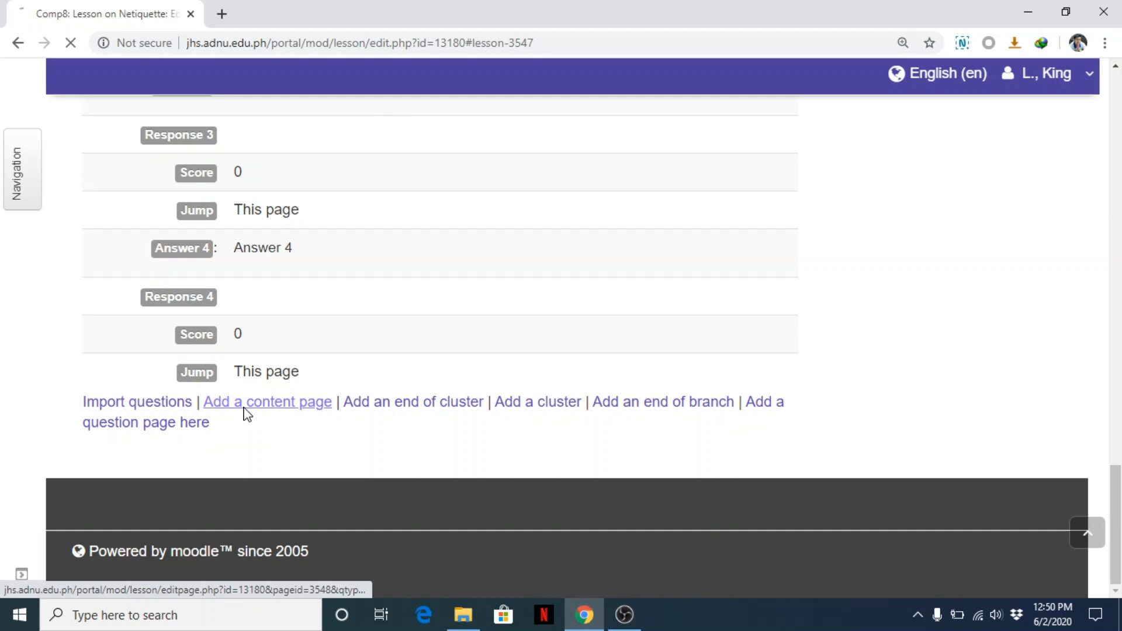
scroll(408, 321, down, 3)
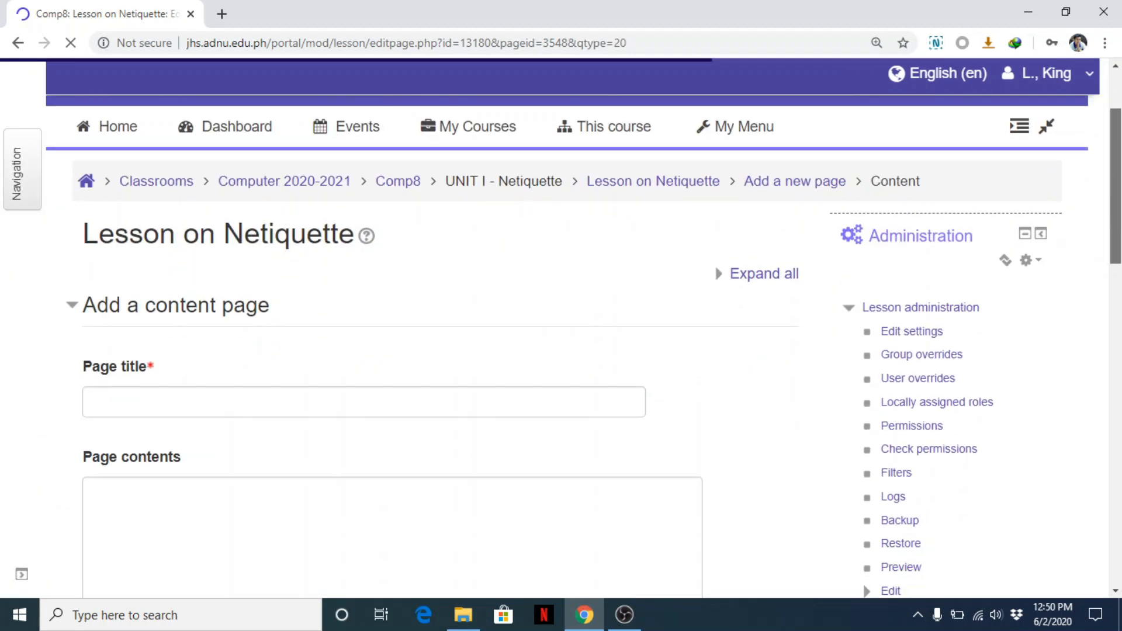
click(410, 350)
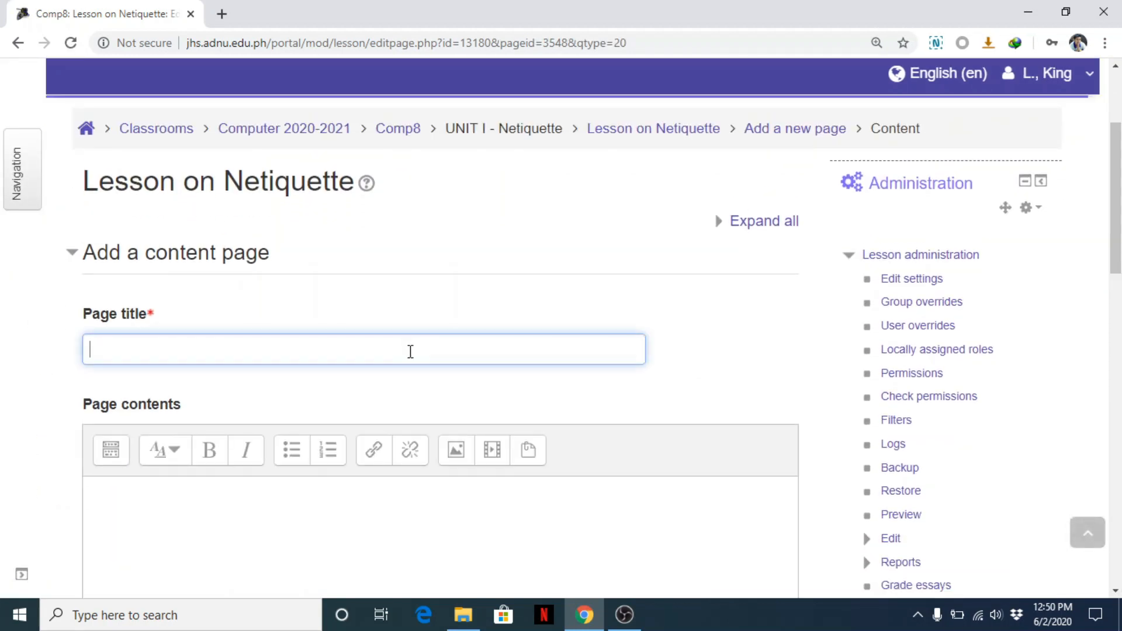
text(Part2)
click(318, 526)
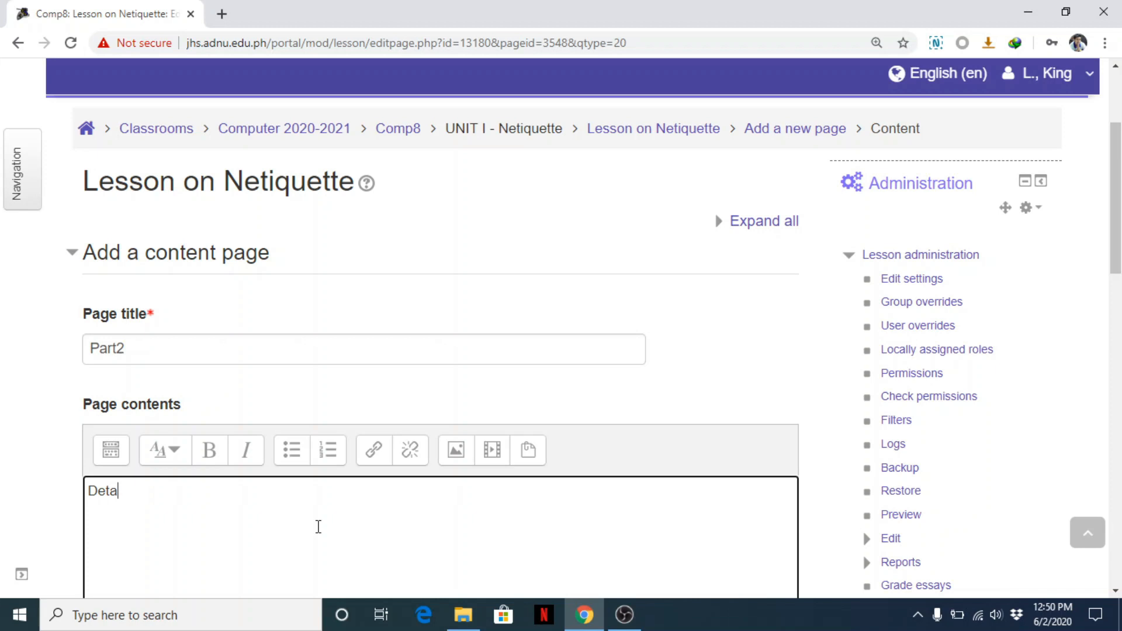
text(Details about the Lesson Par)
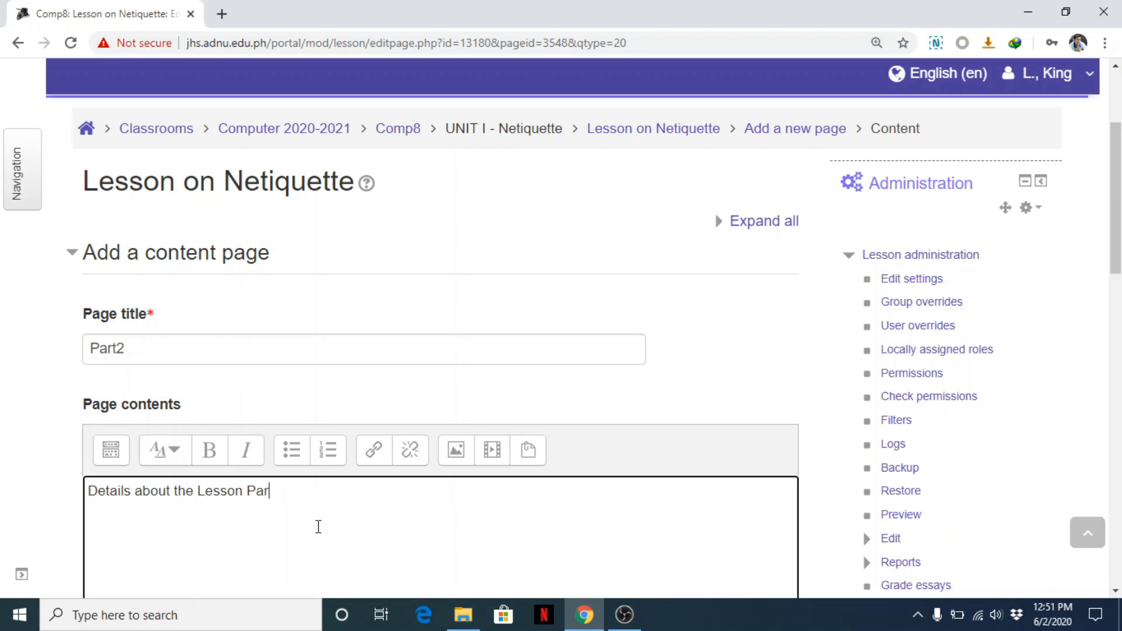
Fill the Part2 page contents with a paragraph of repeated copies of "Details about the Lesson Part 2."
drag(1115, 232, 1114, 332)
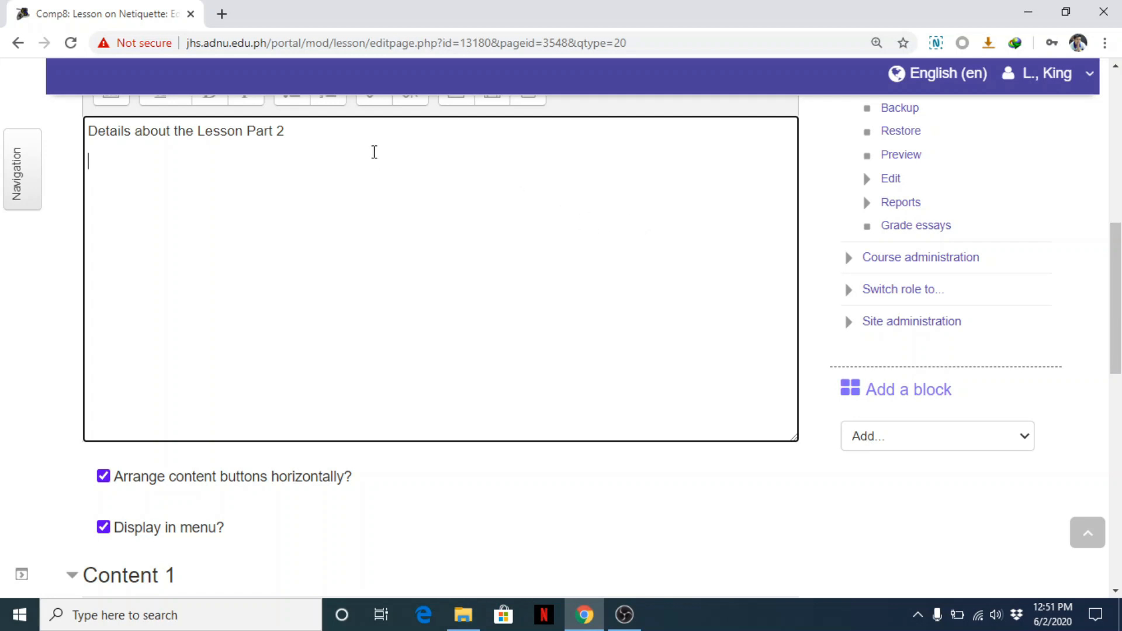
drag(374, 152, 5, 144)
key(ctrl+c)
click(21, 140)
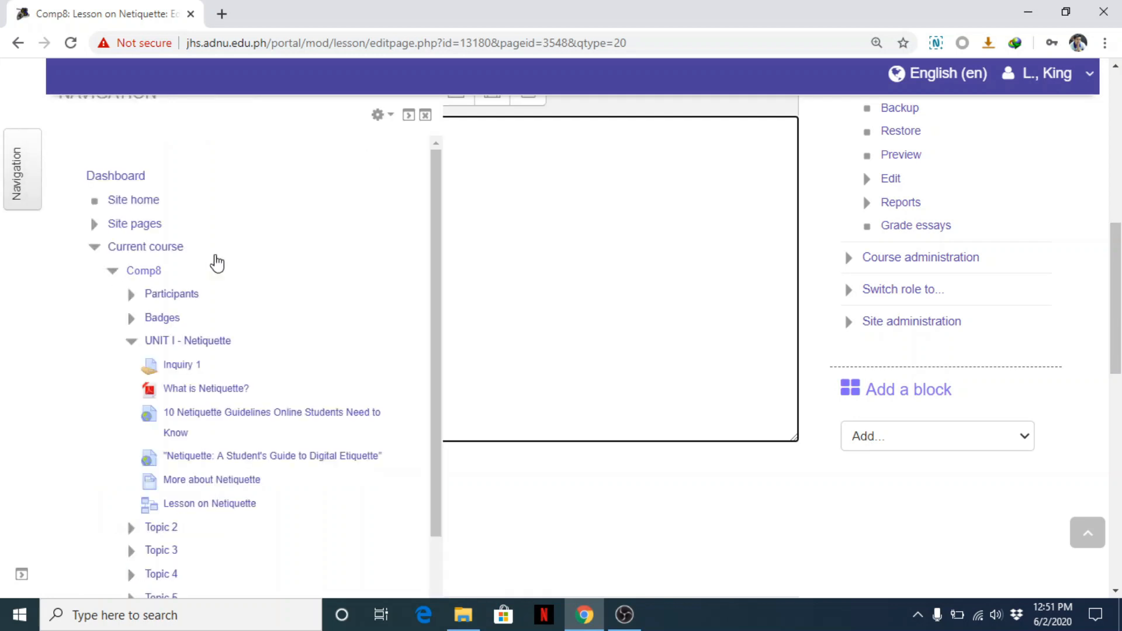
click(631, 220)
key(ctrl+v)
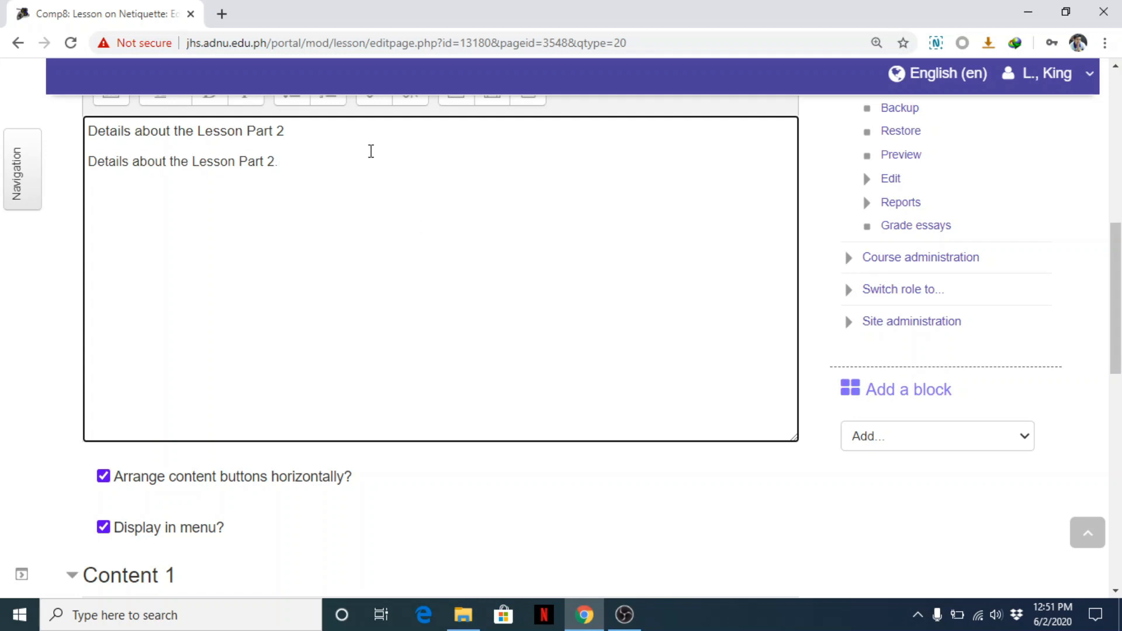
drag(282, 162, 47, 168)
key(ctrl+c)
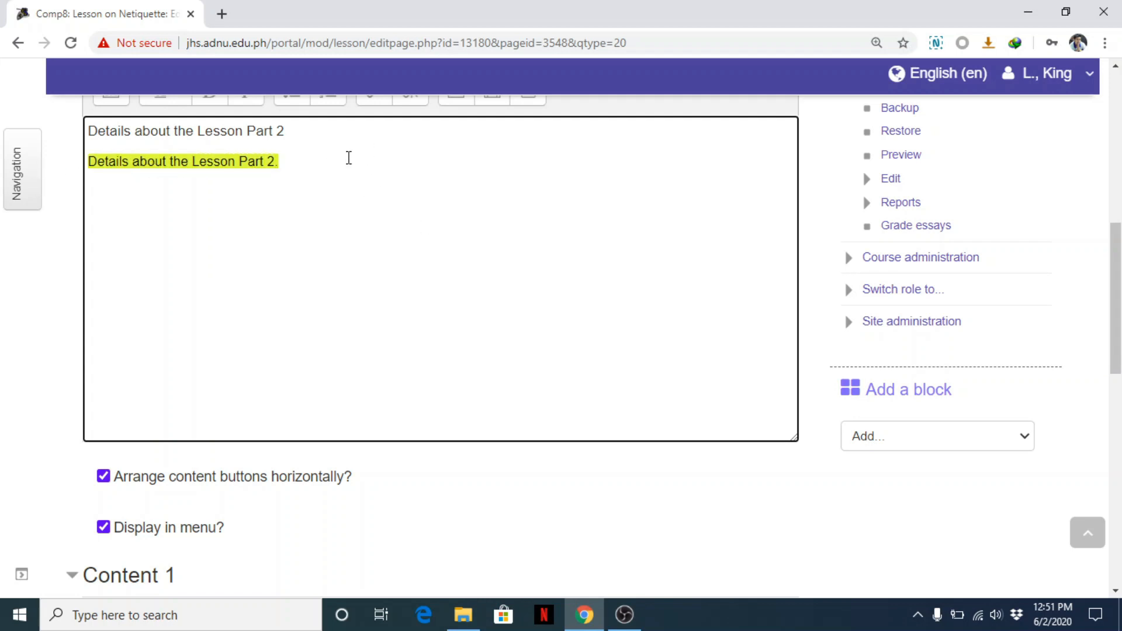
click(349, 158)
key(ctrl+v)
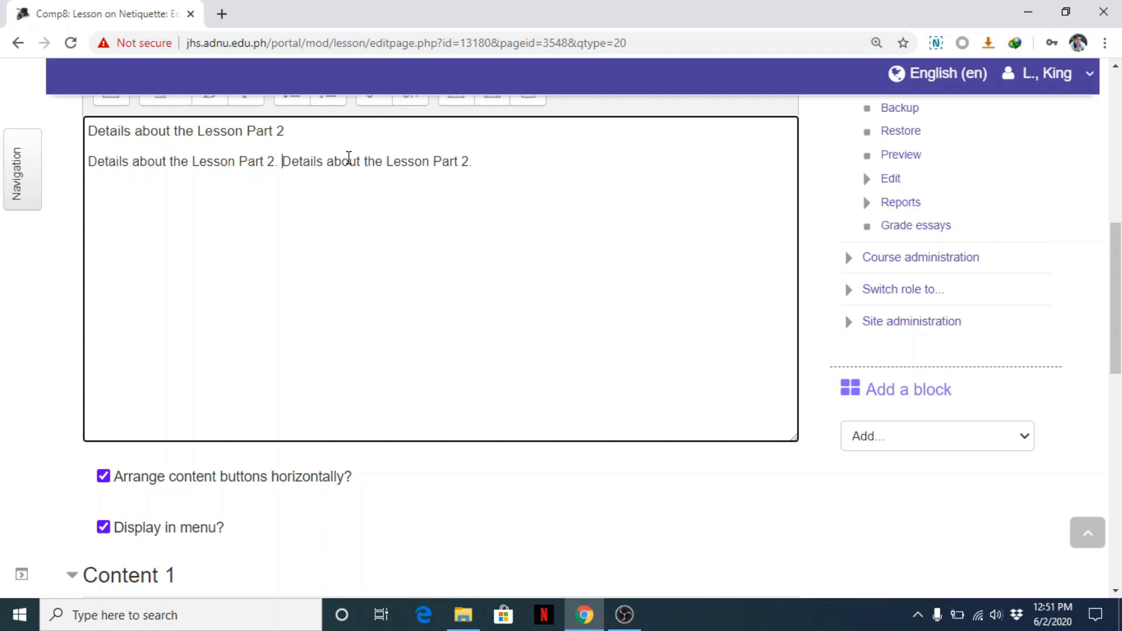
key(ctrl+v)
key(ctrl+v)
key(ctrl+v)
key(ctrl+v)
key(ctrl+v)
key(ctrl+v)
key(ctrl+v)
key(ctrl+v)
key(ctrl+v)
key(ctrl+v)
key(ctrl+v)
key(ctrl+v)
key(ctrl+v)
key(ctrl+v)
key(ctrl+v)
key(ctrl+v)
key(ctrl+v)
key(ctrl+v)
key(ctrl+v)
key(ctrl+v)
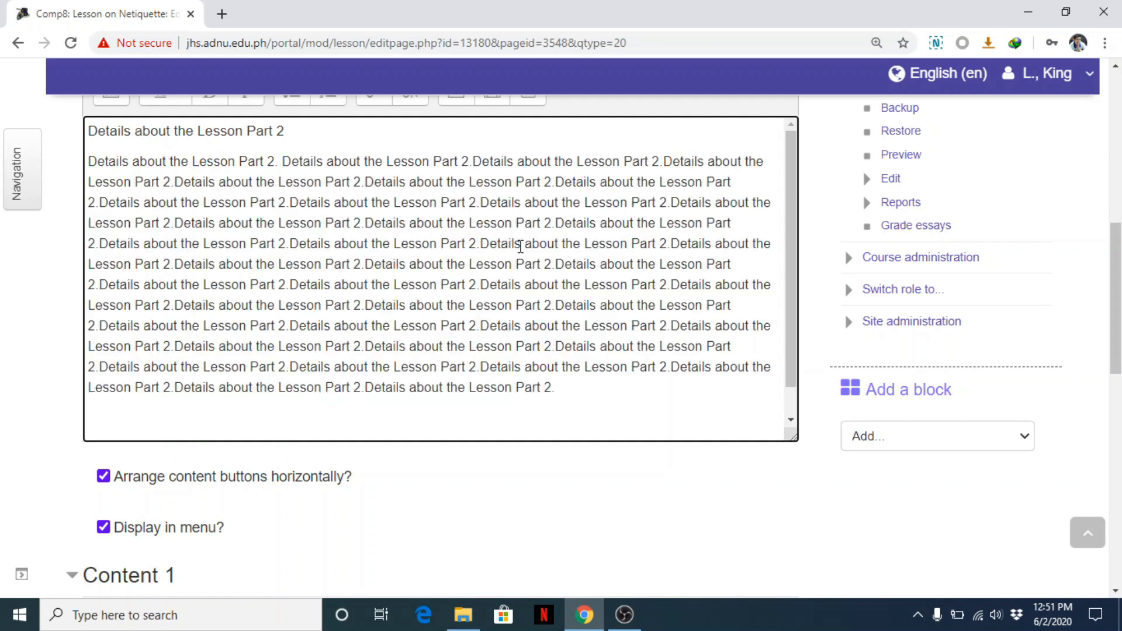
Set the Content 1 description to "Go to Next Page" with a jump to Next page, and save the Part2 page
scroll(844, 312, down, 6)
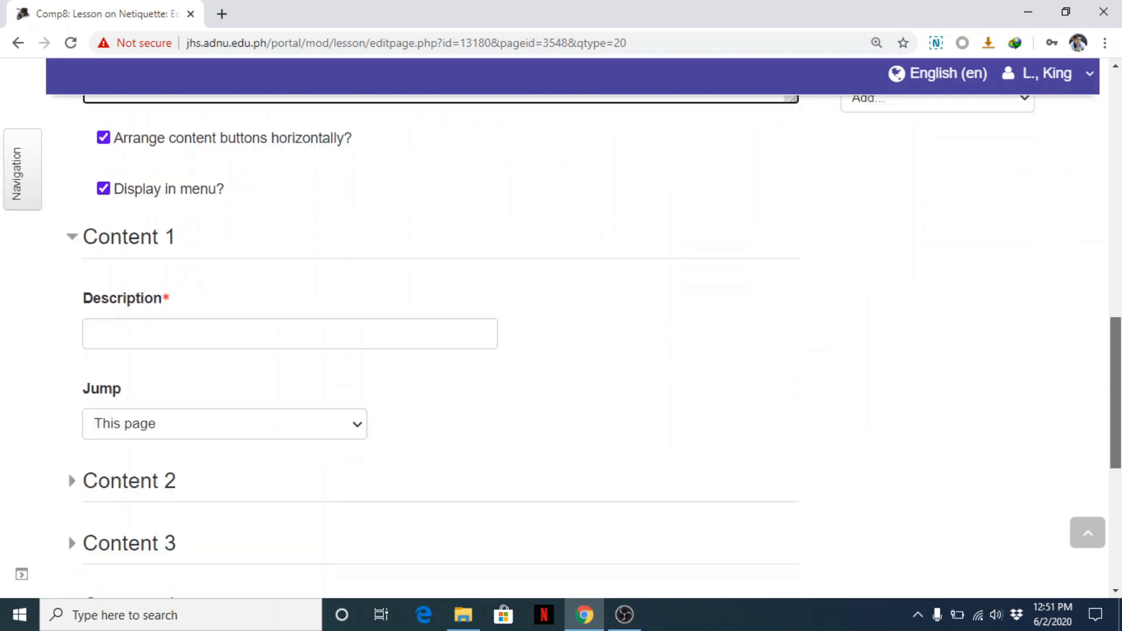
click(226, 275)
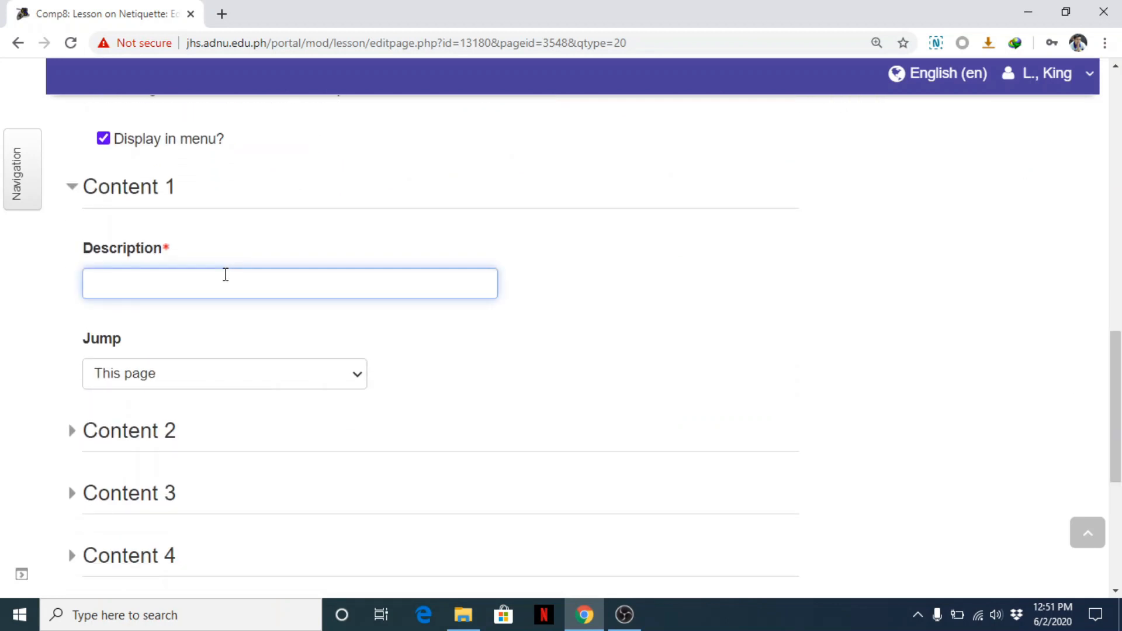
click(298, 382)
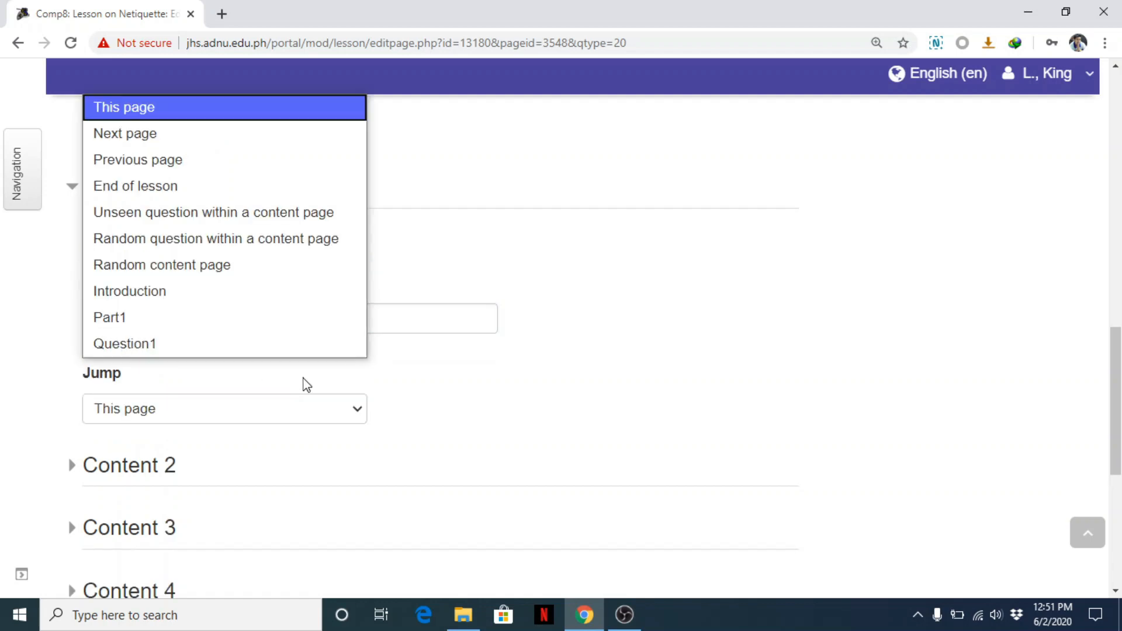
click(170, 133)
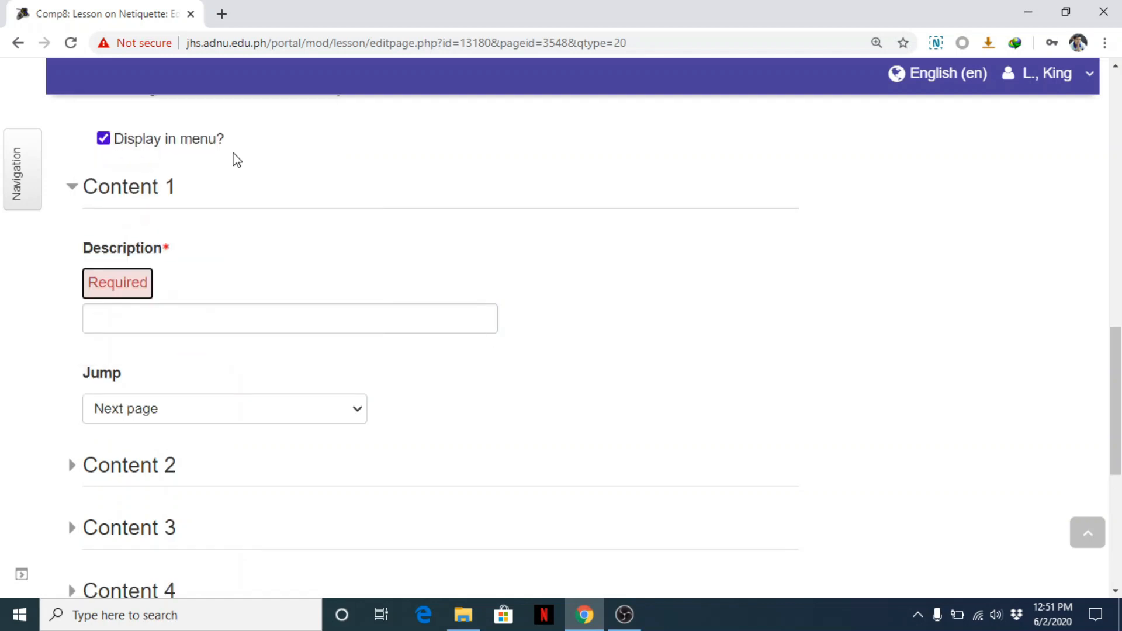
click(180, 326)
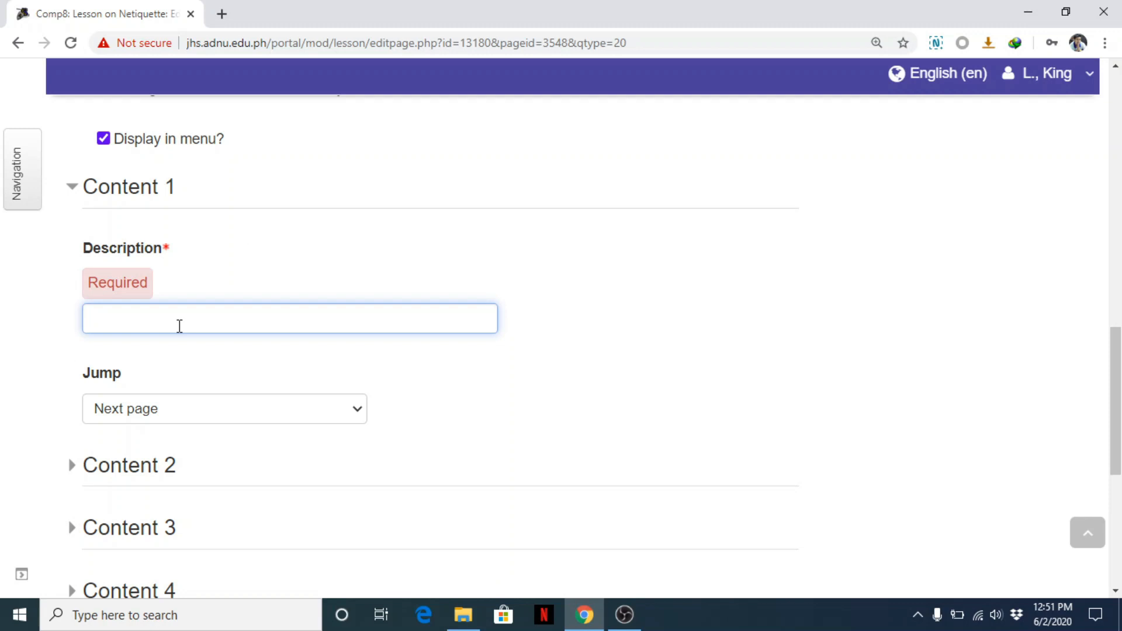
click(598, 324)
click(272, 325)
text(Go to Next Page)
click(1080, 381)
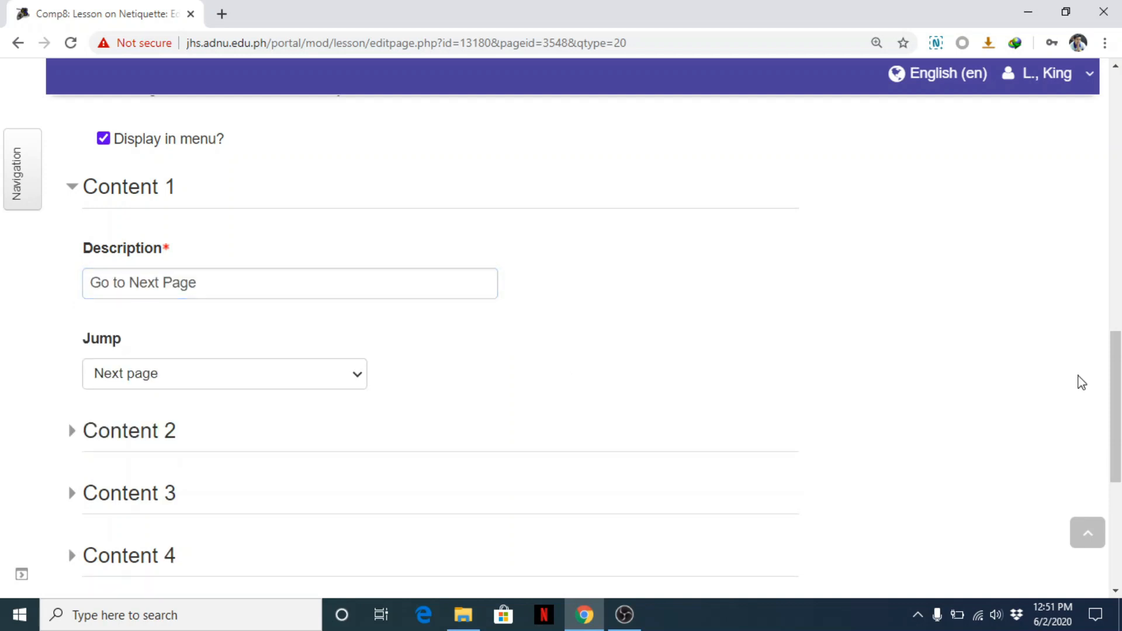
scroll(1079, 381, down, 5)
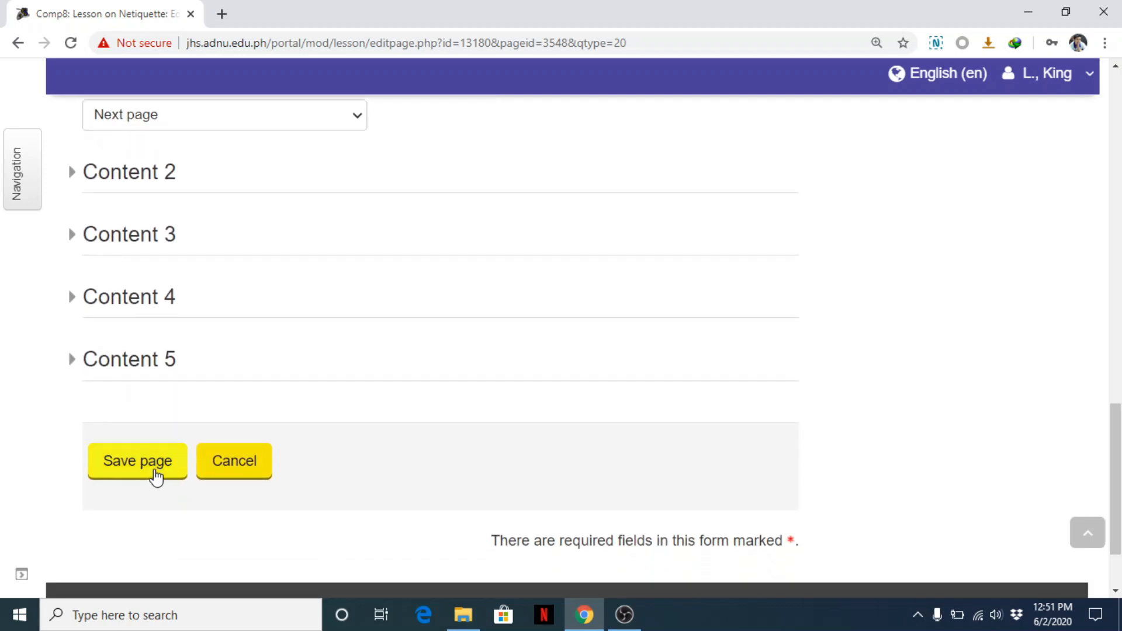
click(155, 467)
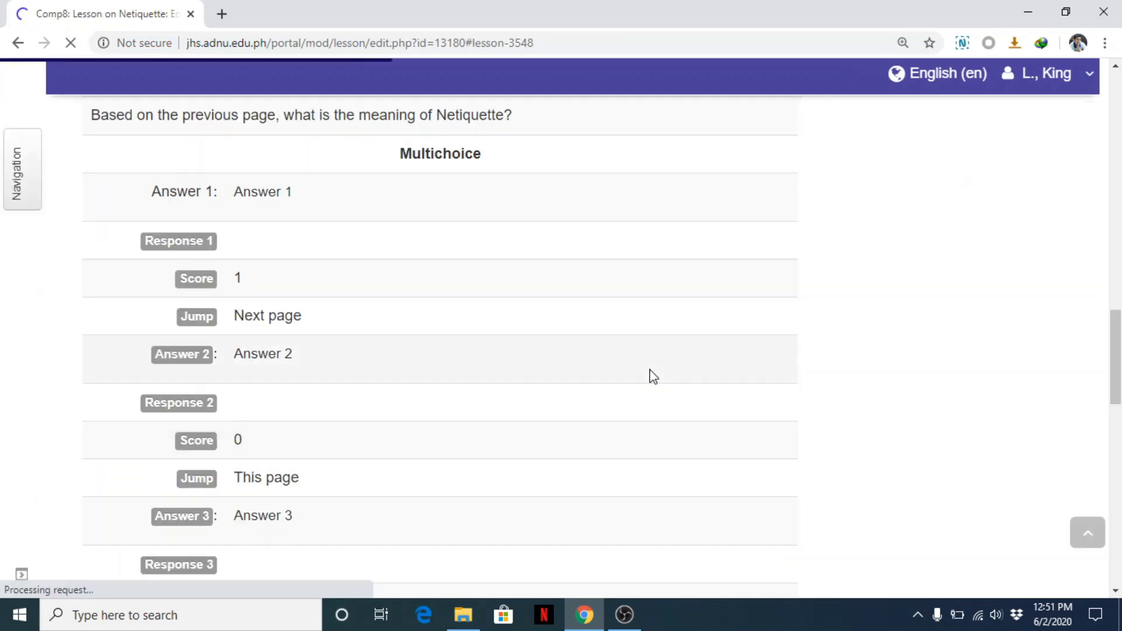
Add a True/false question page after the Part2 page at the end of the lesson
drag(1120, 369, 1120, 548)
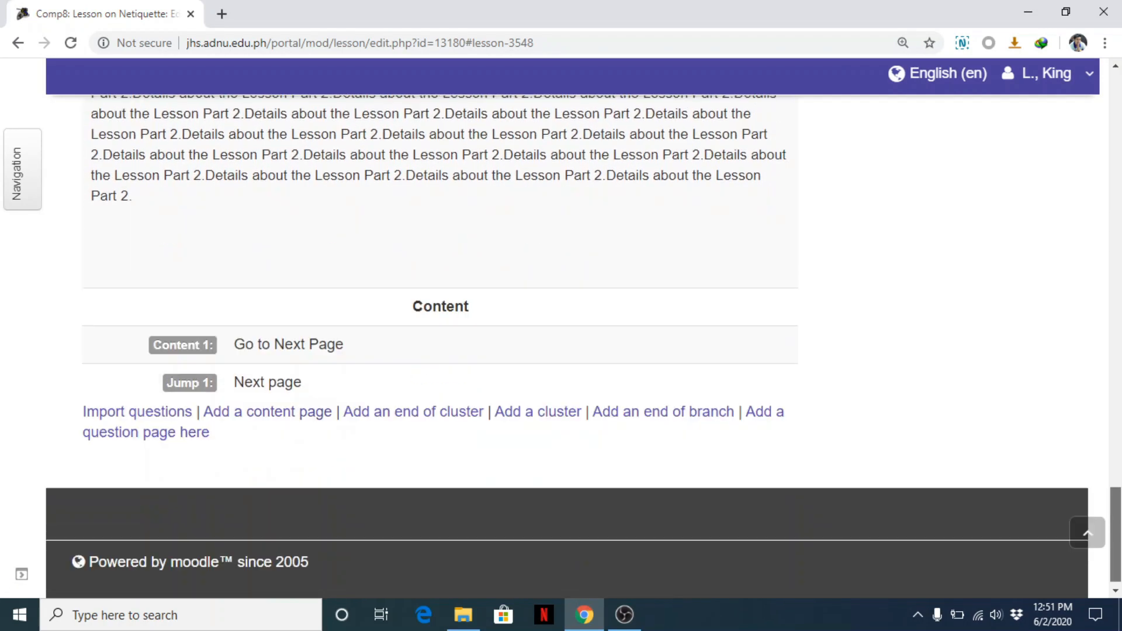
click(194, 424)
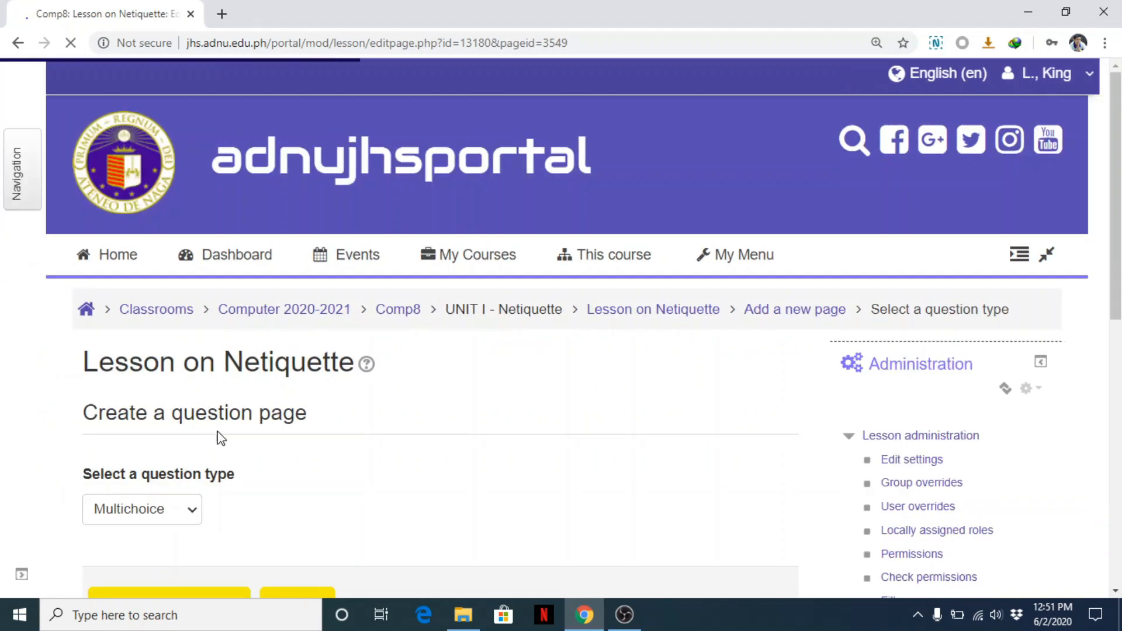
scroll(862, 498, down, 4)
click(168, 285)
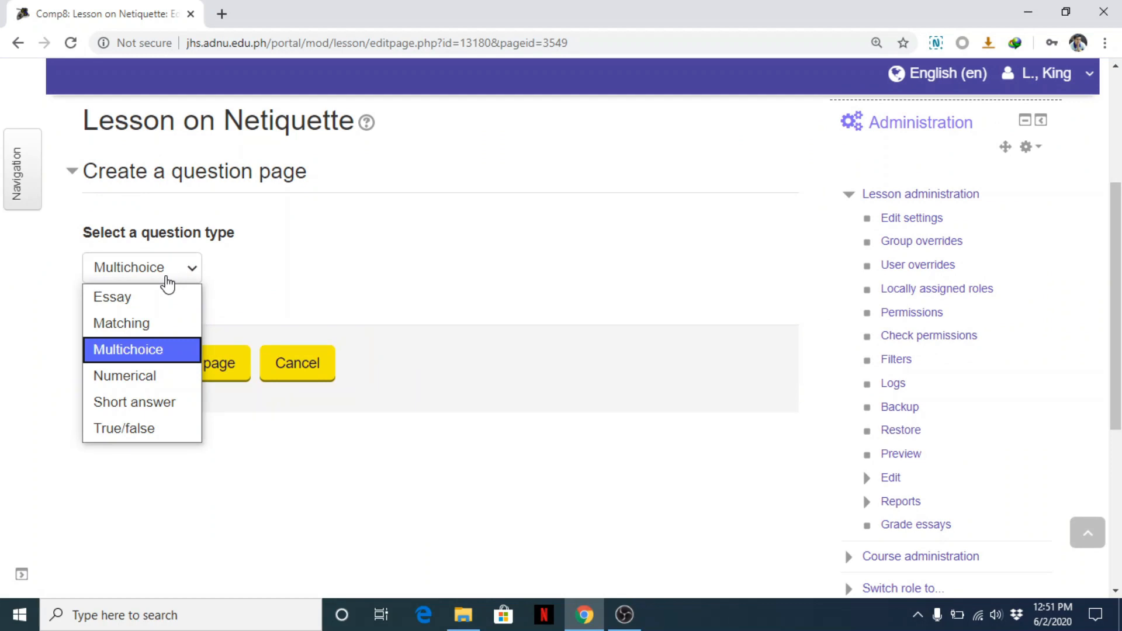
click(132, 429)
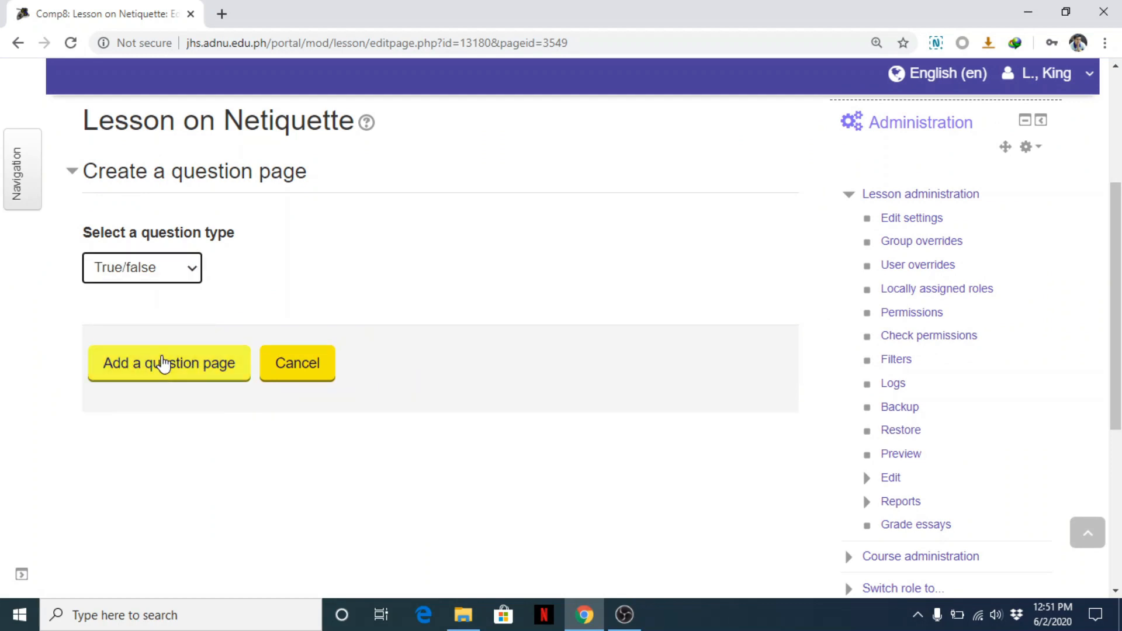
click(164, 364)
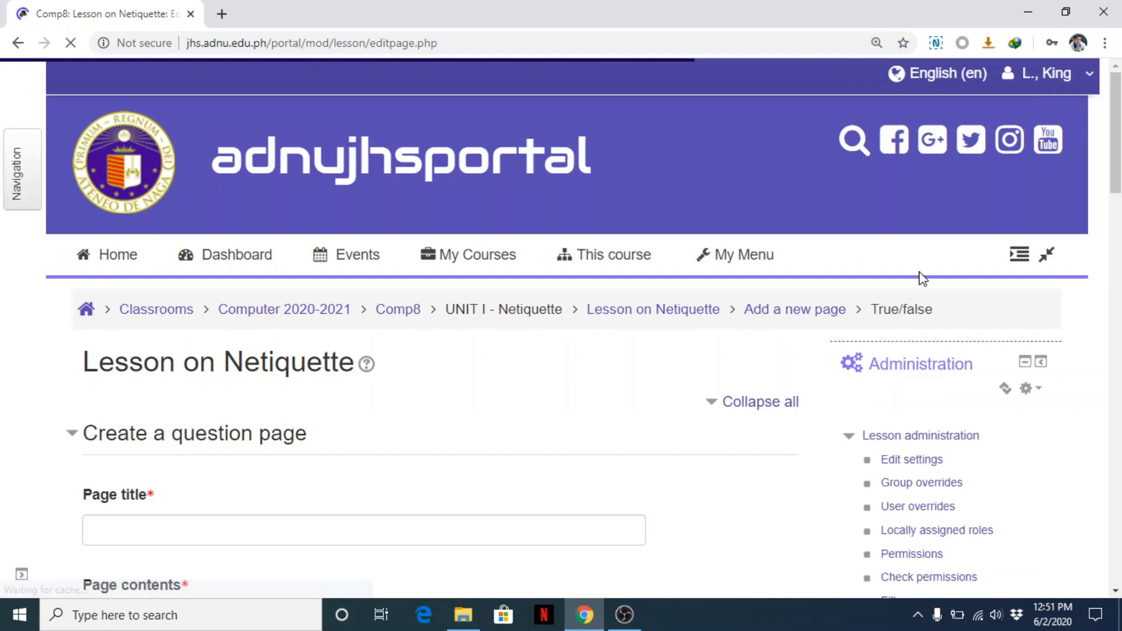
Title the question page "Question2" and enter the contents "Based on the Part 2 Lesson, Netiquette is short for Internet Etiquette."
scroll(923, 278, down, 4)
click(327, 287)
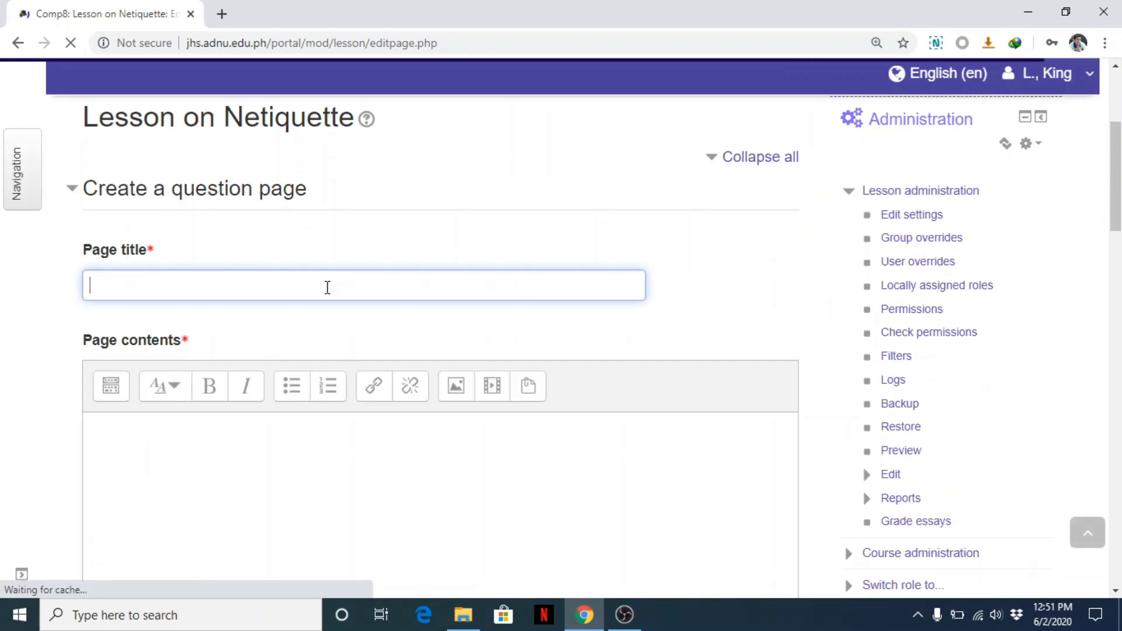
text(Questi)
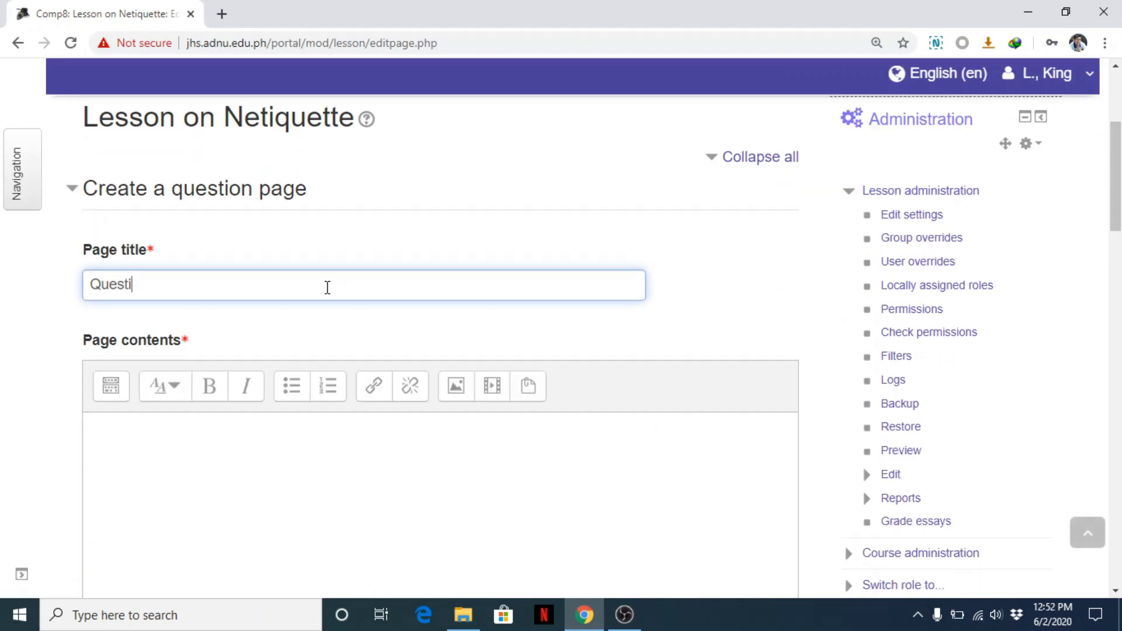
text(on2)
click(358, 532)
text(Based on the)
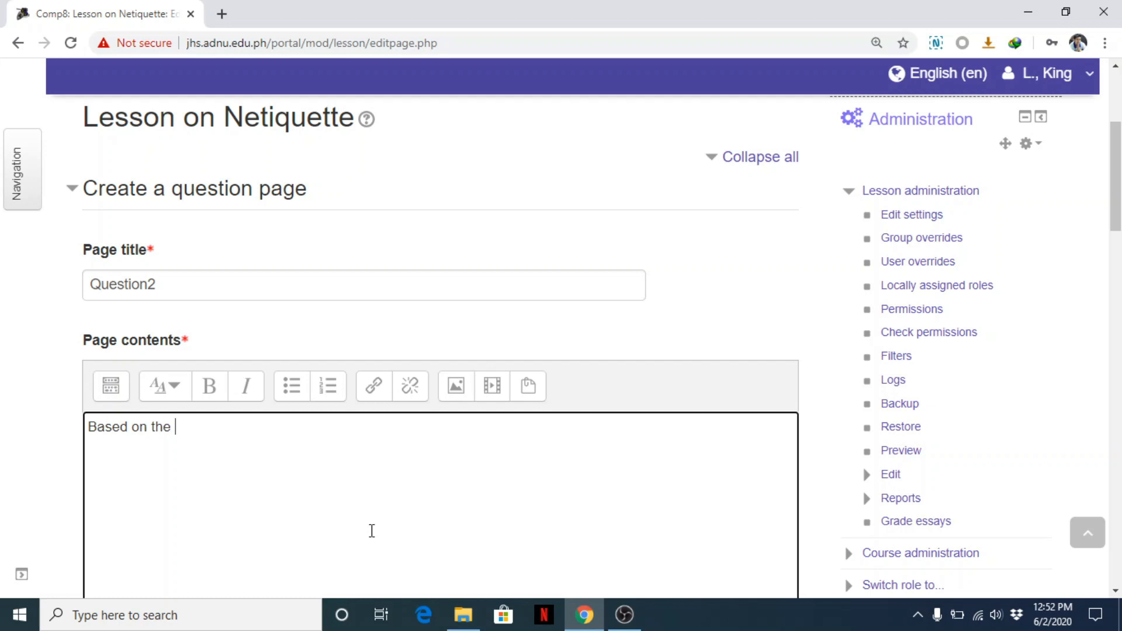
text( Less)
key(BackSpace)
key(BackSpace)
key(BackSpace)
text(Part 2 Lesson)
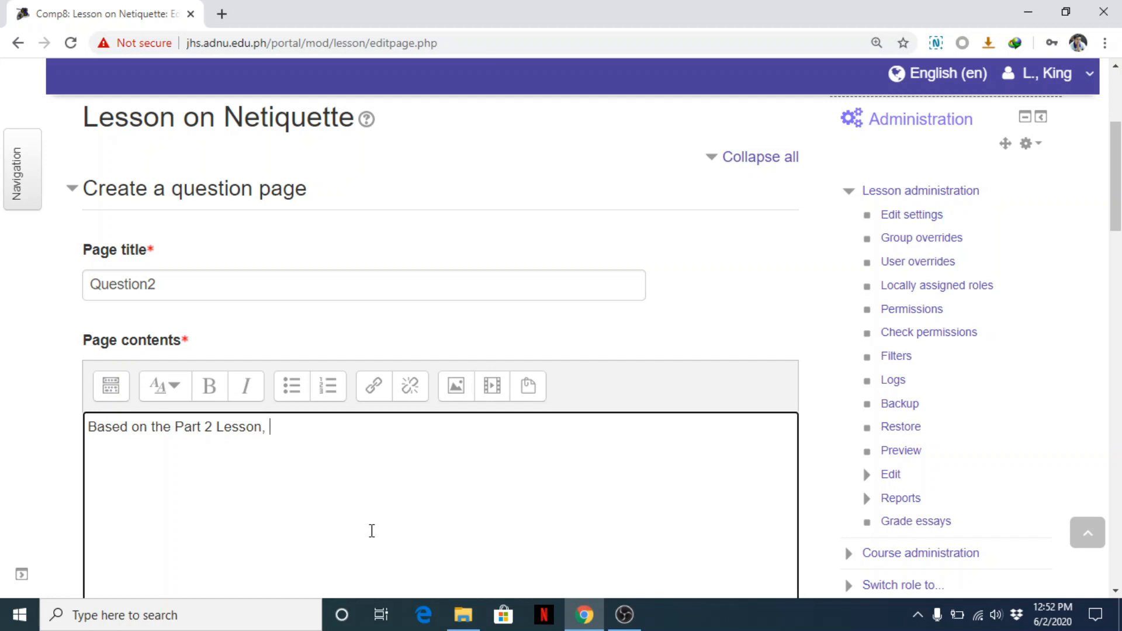
text(, Netiquette is short for )
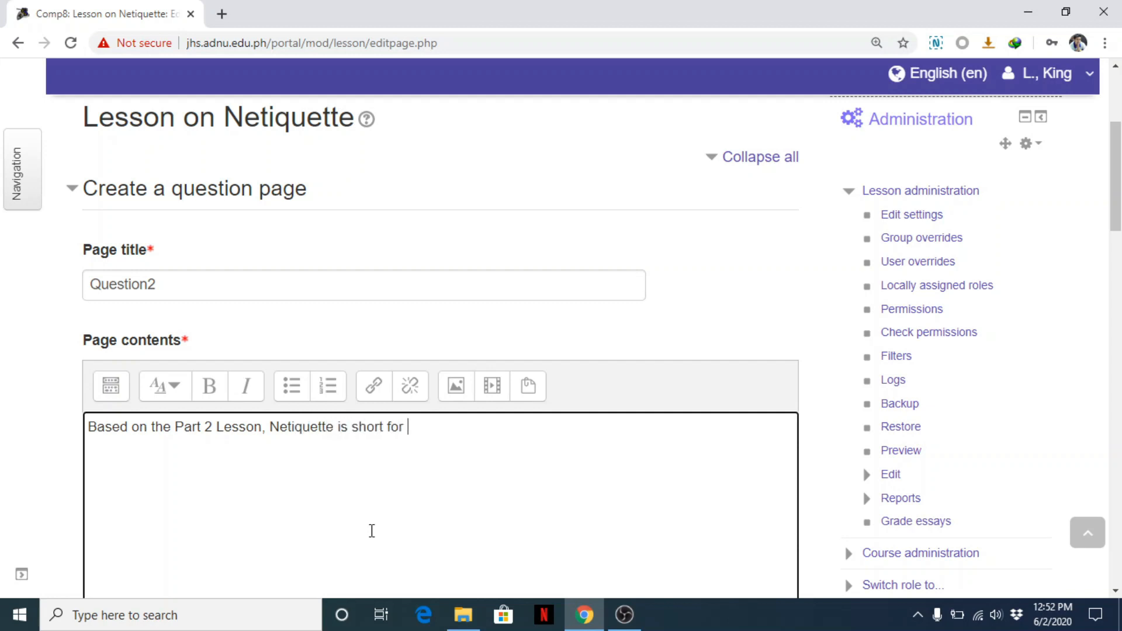
text(Internet Etiquette.)
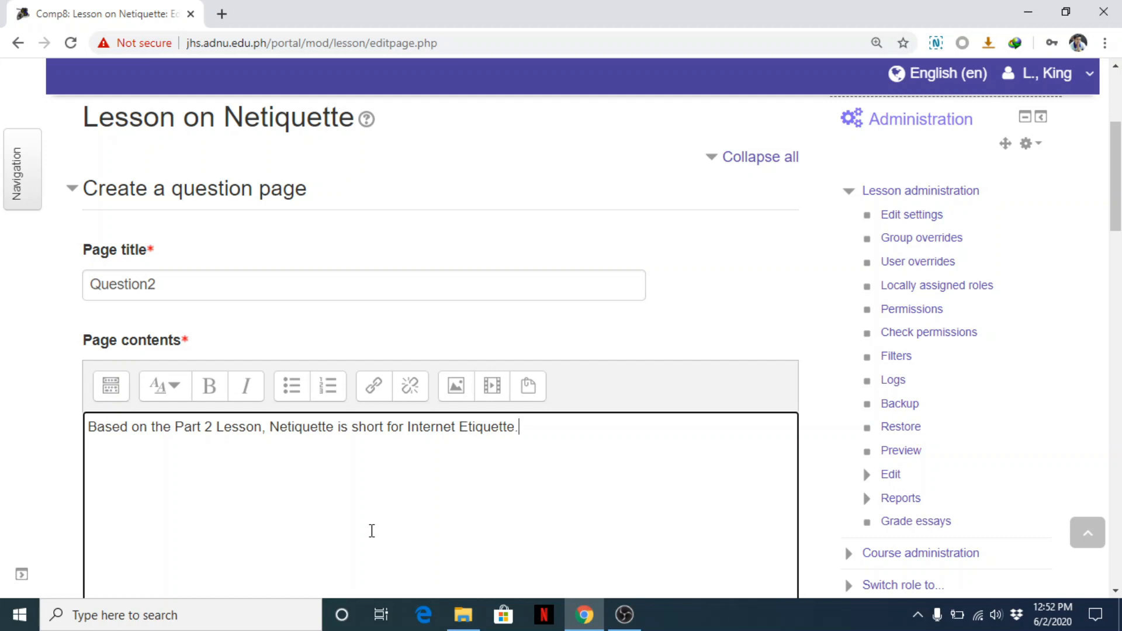
Enter "True" as the answer of the correct response on the Question2 page
scroll(862, 465, down, 10)
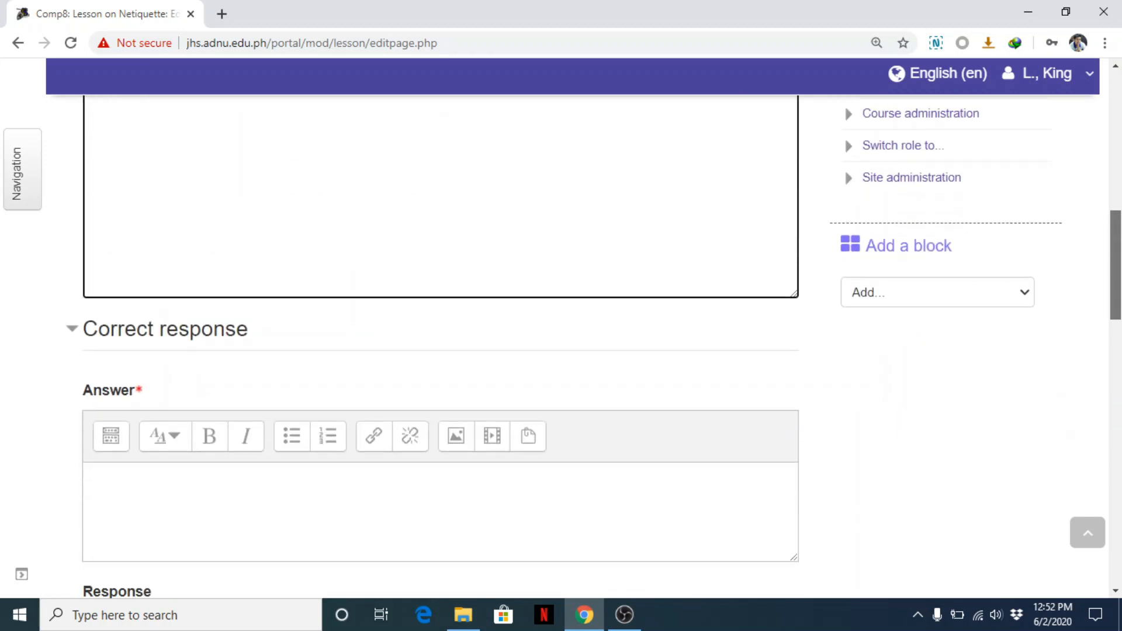
click(317, 341)
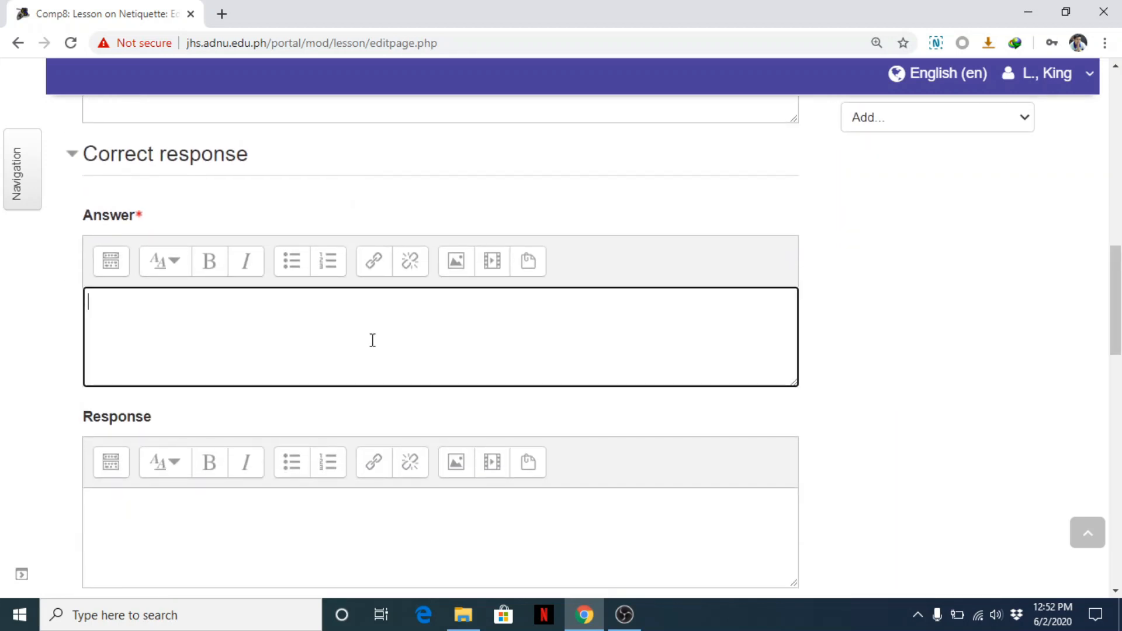
mouse_move(1119, 321)
mouse_down()
mouse_move(1119, 423)
mouse_move(1118, 320)
mouse_up()
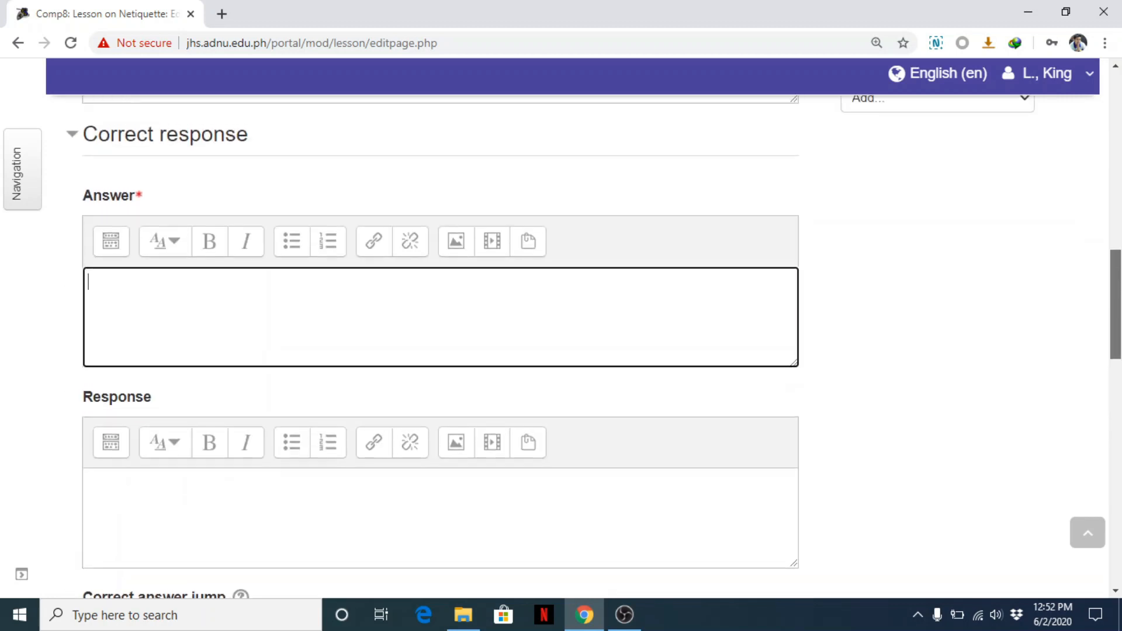
scroll(278, 183, up, 1)
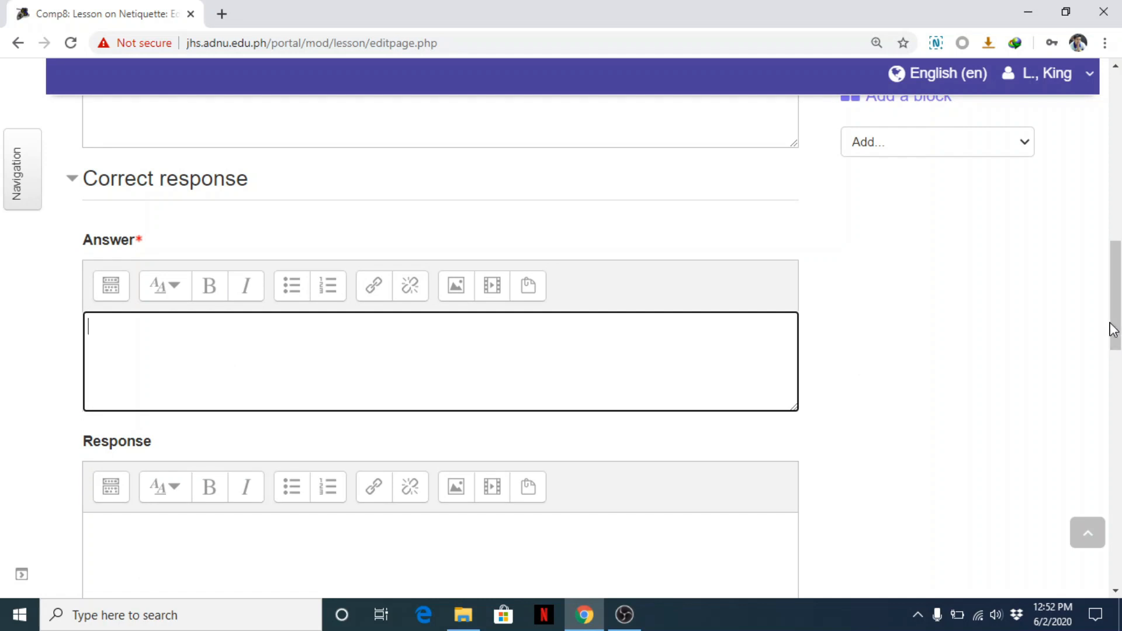
drag(1114, 329, 1113, 332)
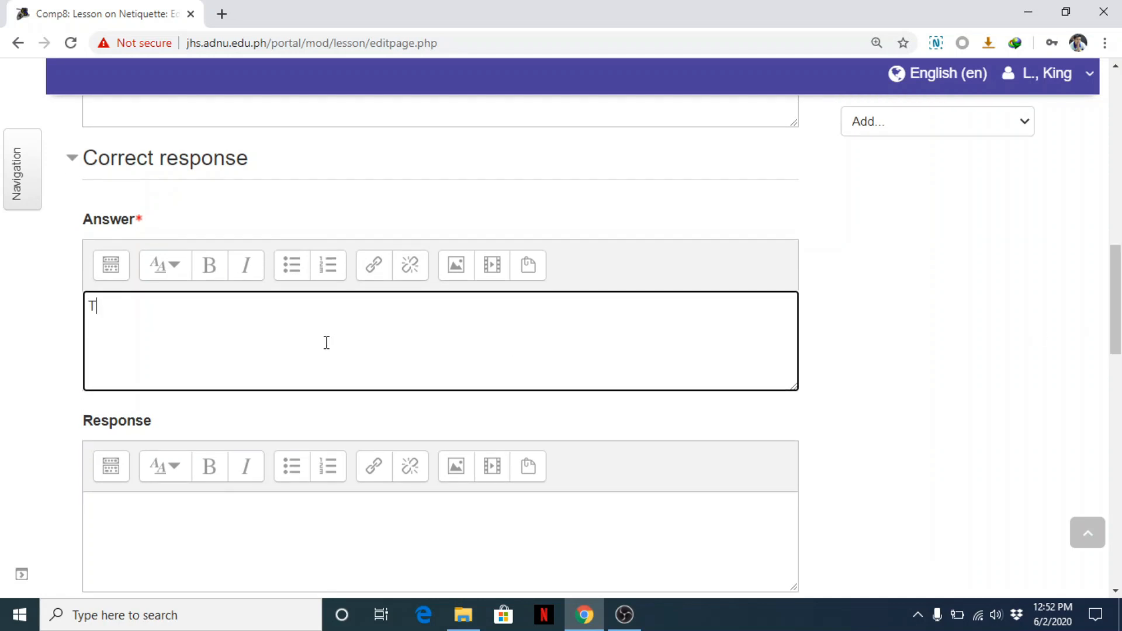
text(e)
Enter "False" as the answer of the wrong response on the Question2 page
drag(1116, 269, 1115, 336)
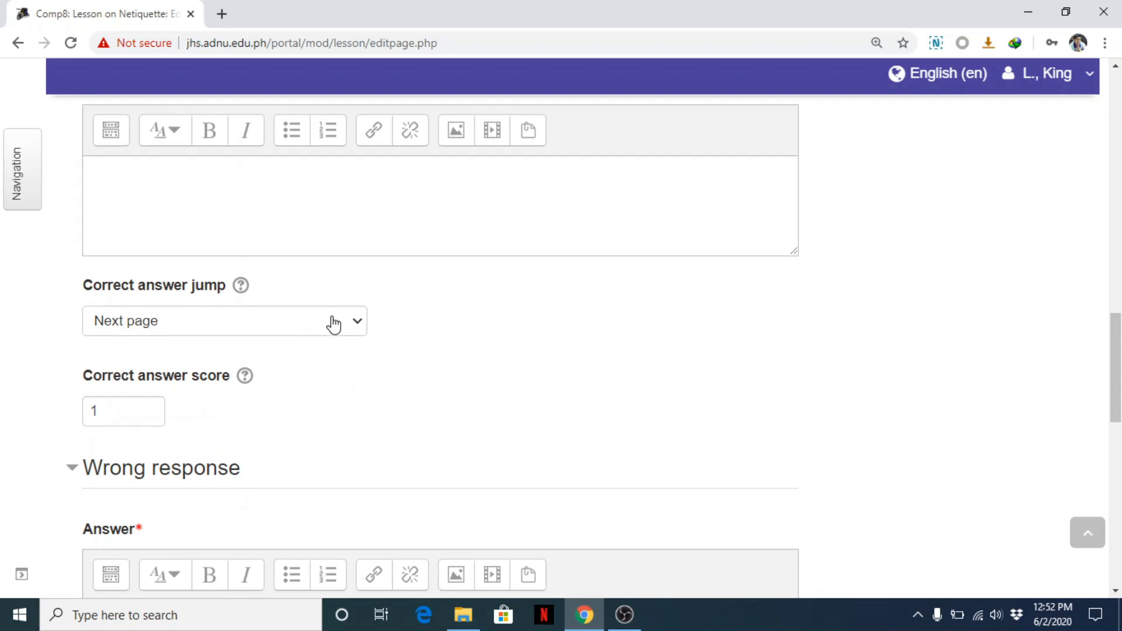
drag(1116, 339, 1116, 397)
click(166, 365)
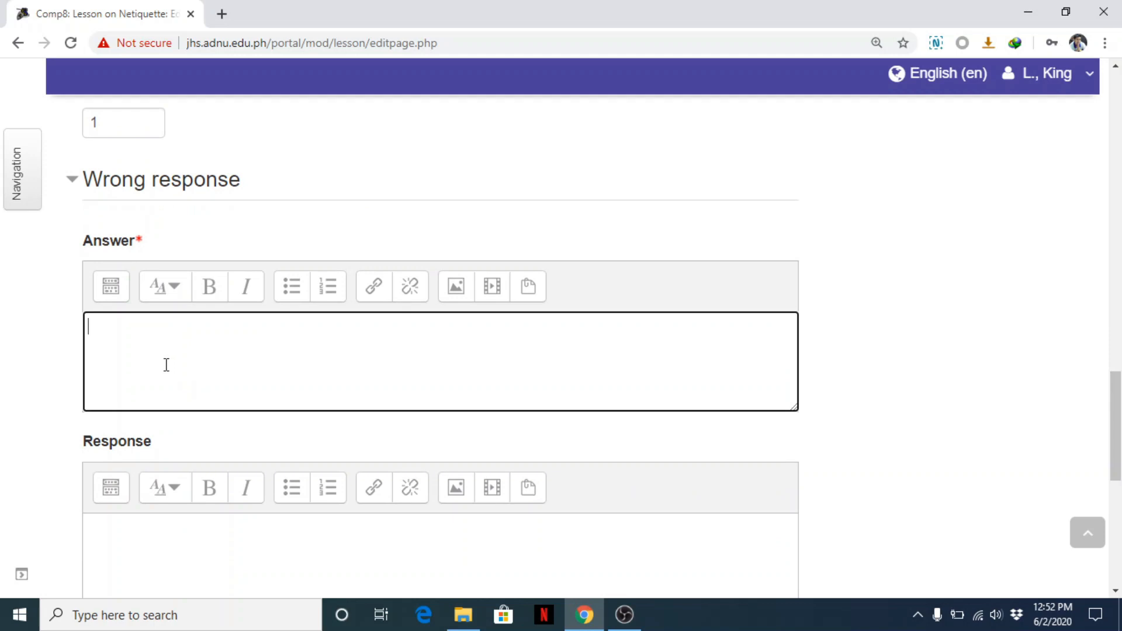
text(False)
Choose This page as the wrong answer jump, leave the response text empty, and save the Question2 page
scroll(364, 289, down, 4)
click(204, 325)
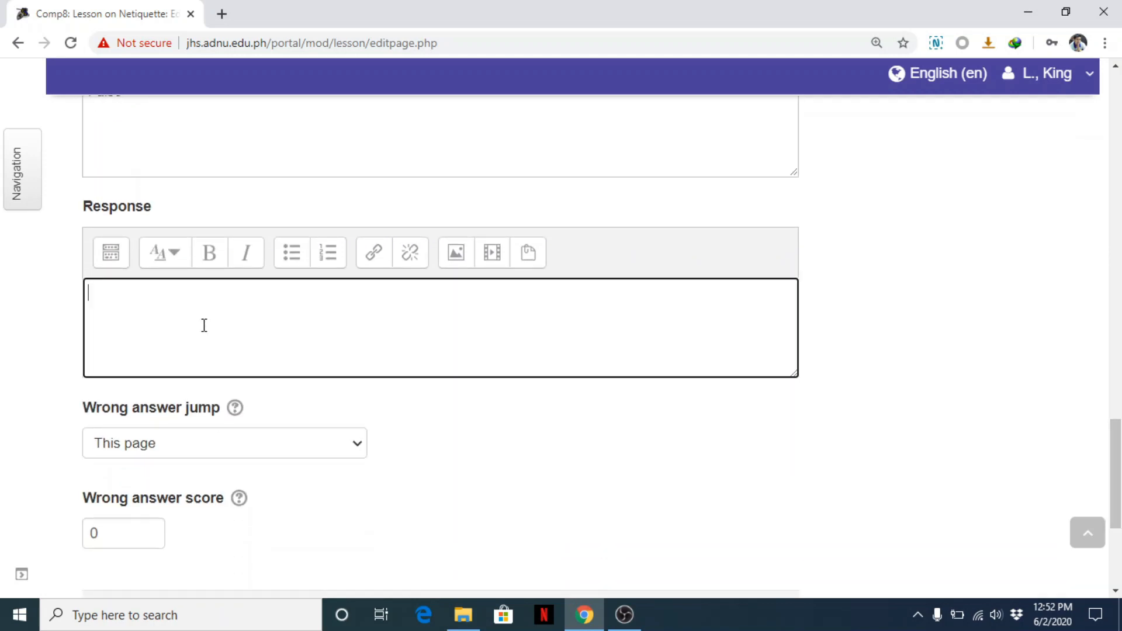
drag(1117, 447, 1118, 490)
click(289, 337)
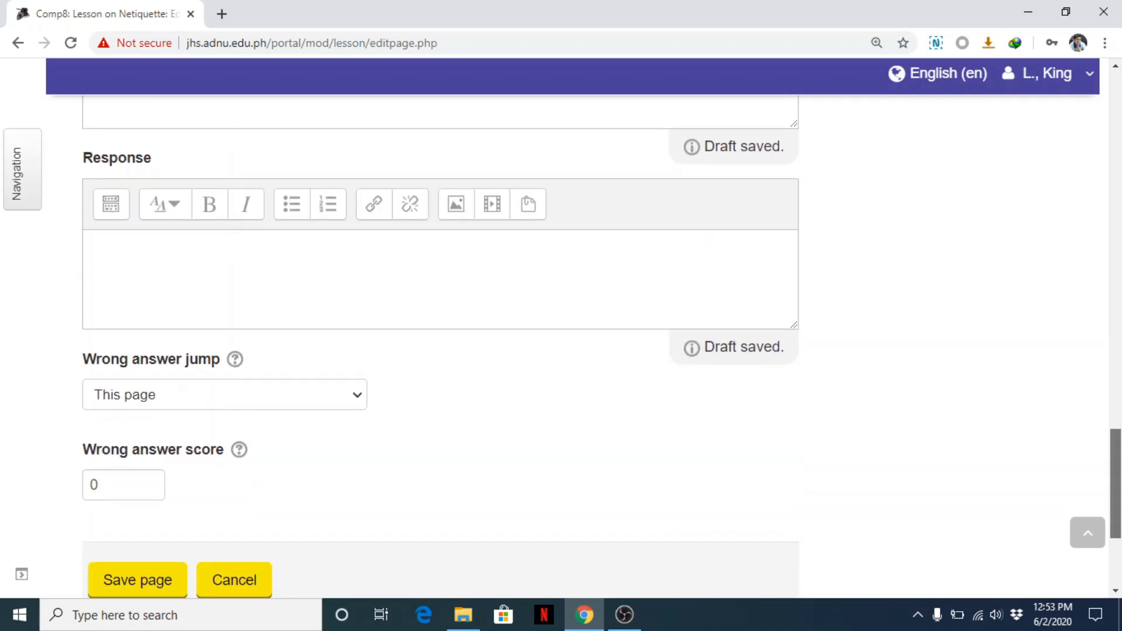
click(313, 396)
click(434, 401)
click(342, 404)
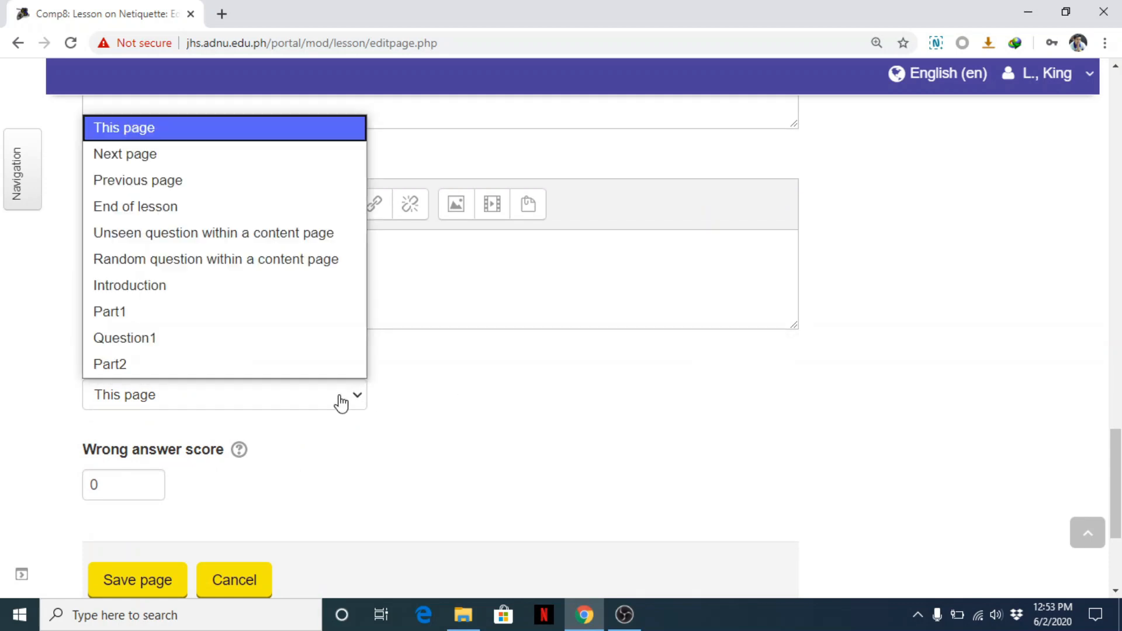
click(341, 404)
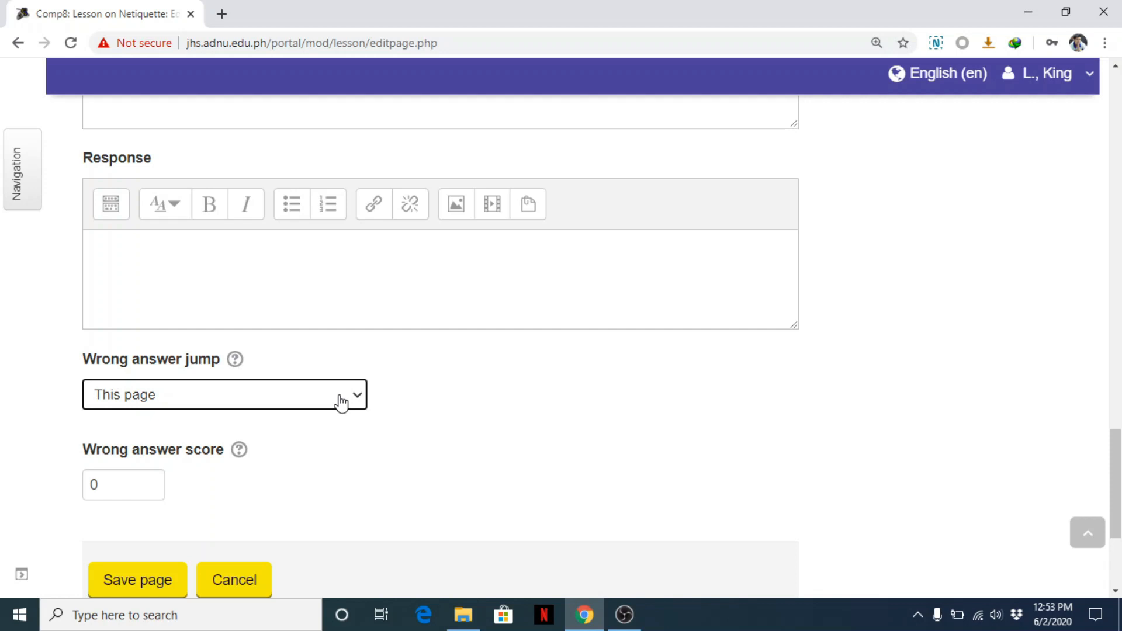
click(481, 408)
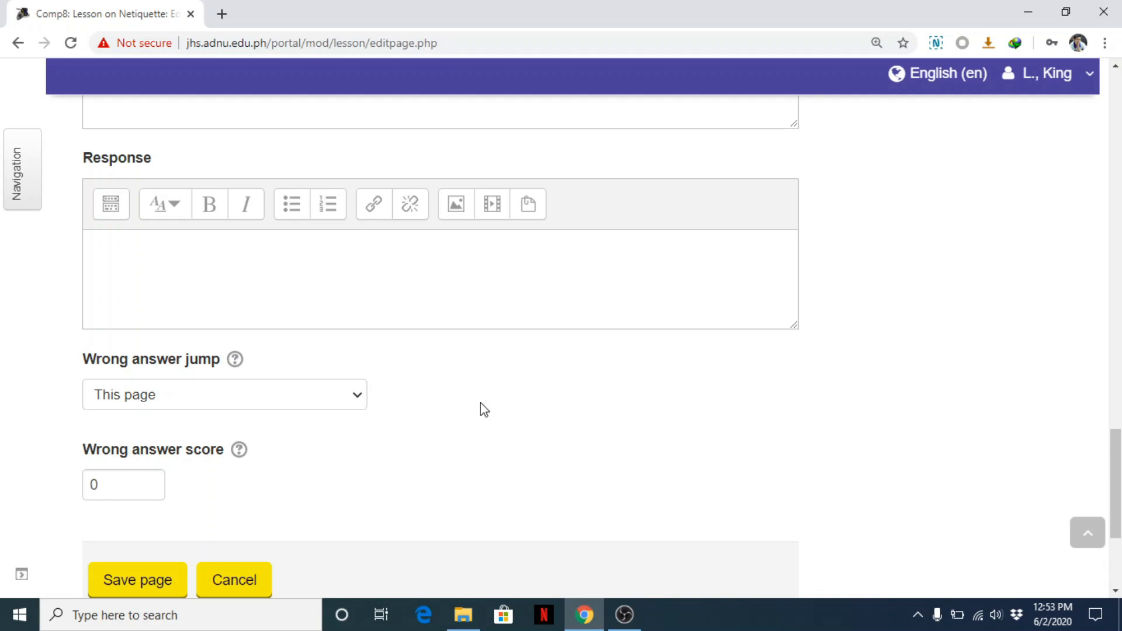
click(333, 409)
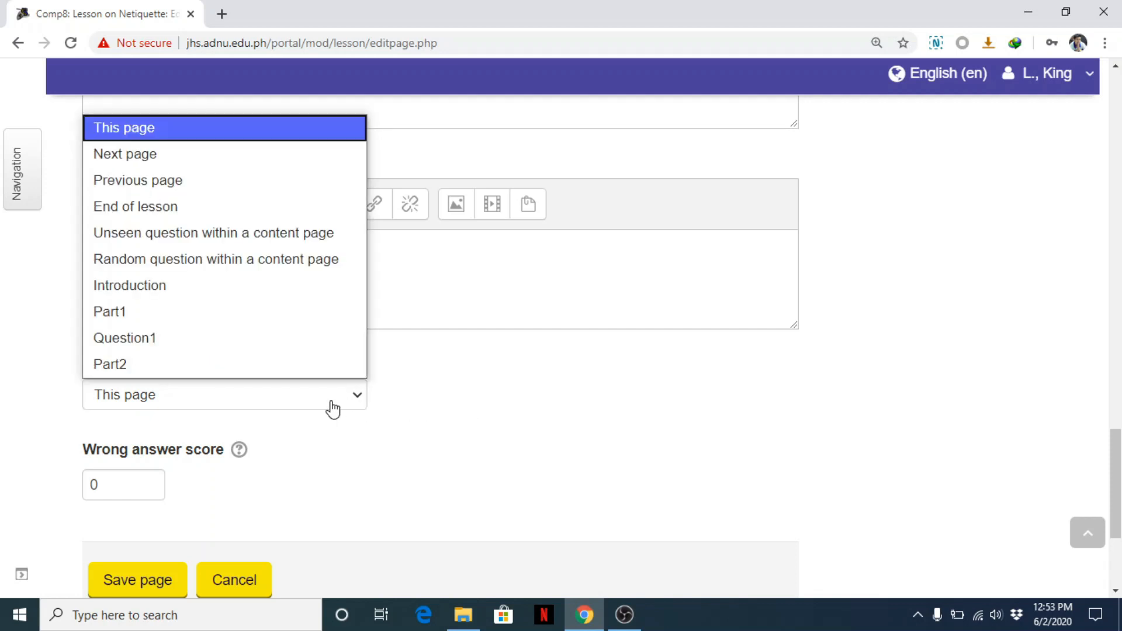
click(192, 138)
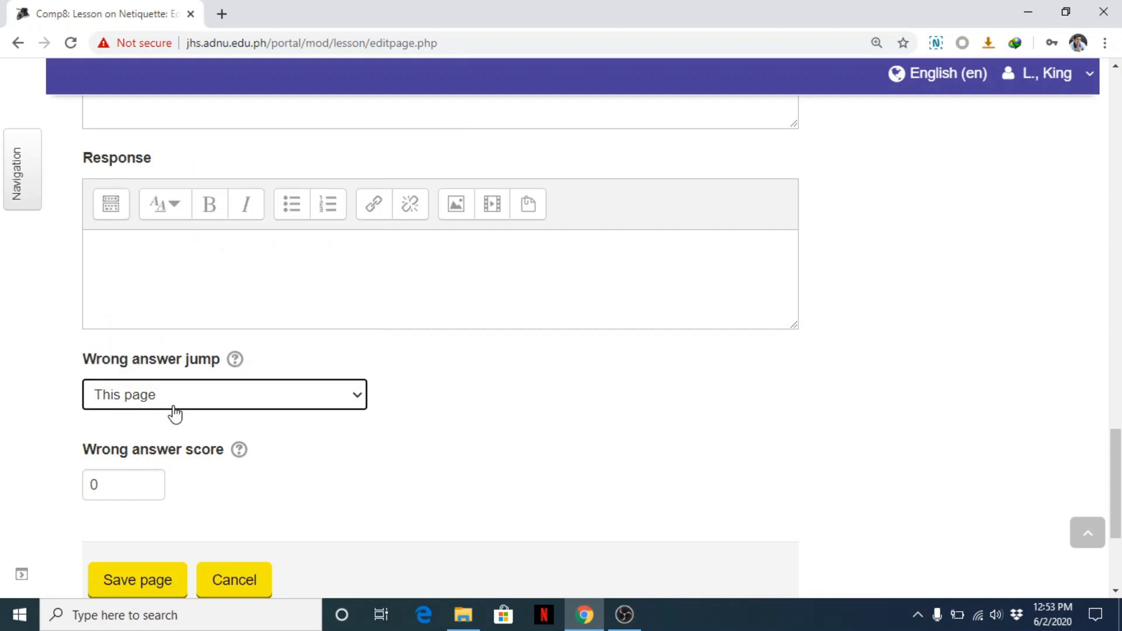
click(151, 580)
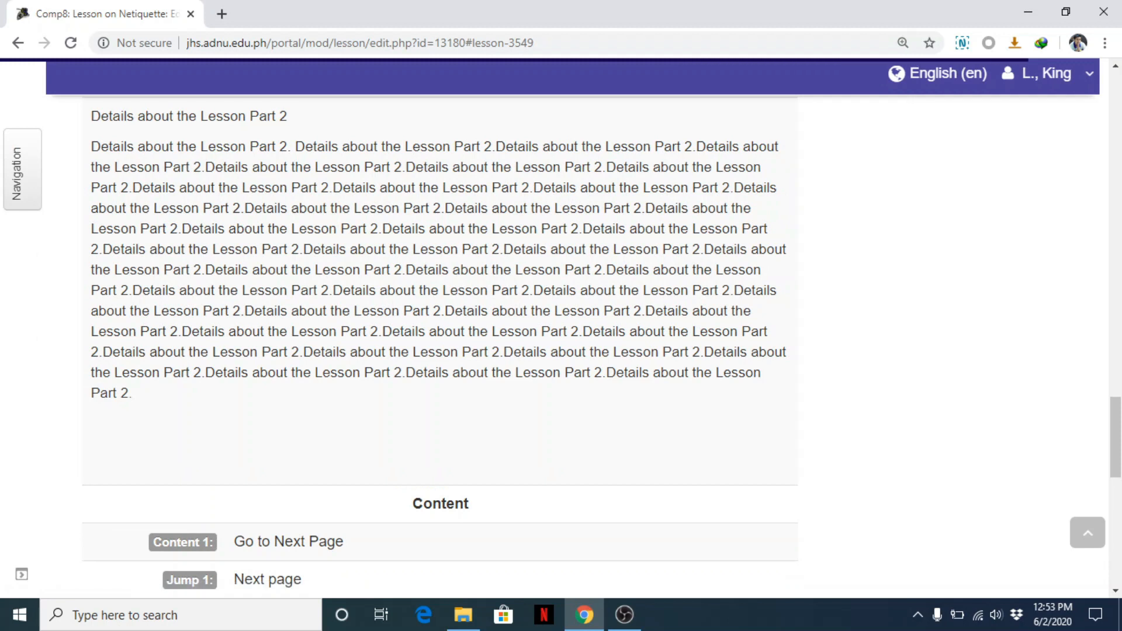
Add an Essay question page after the Question2 page at the end of the lesson
drag(1121, 423, 1121, 530)
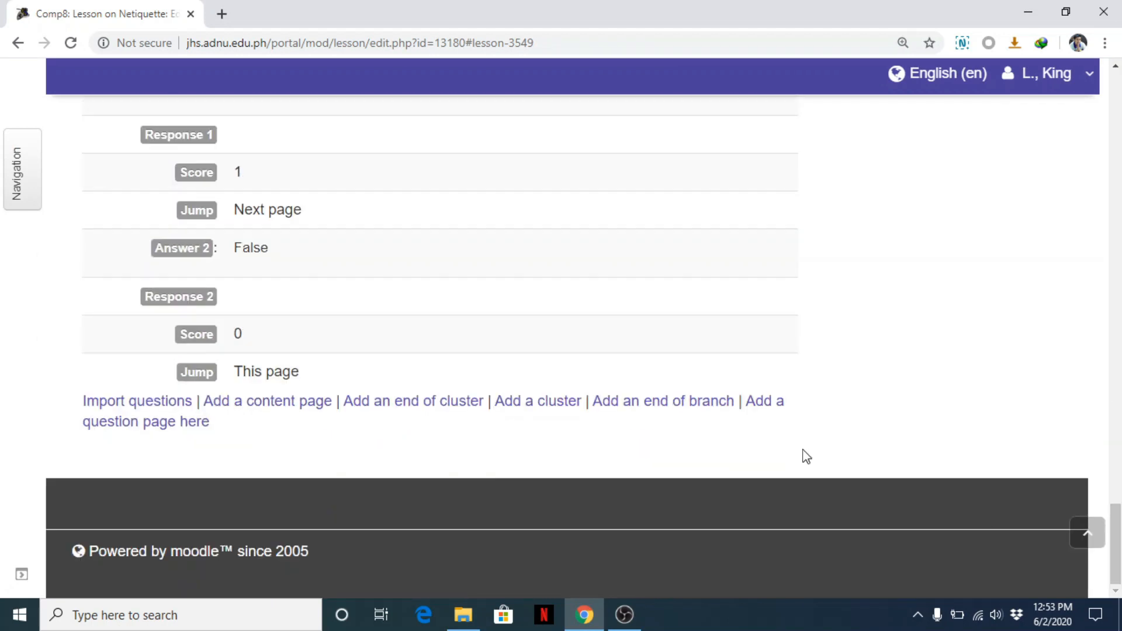
click(764, 405)
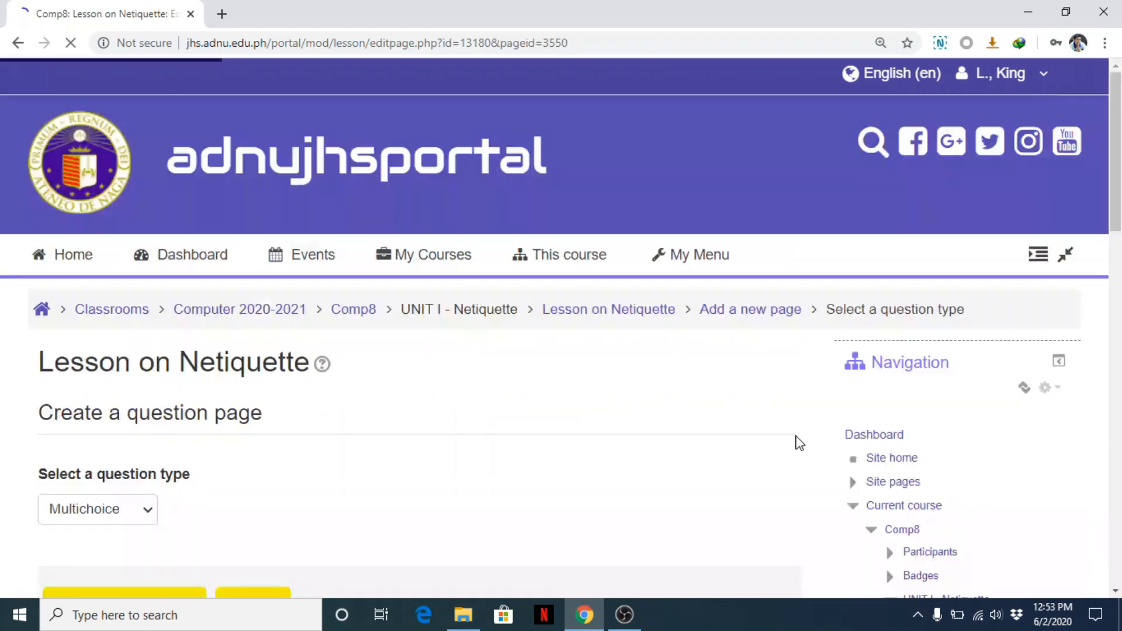
scroll(283, 280, down, 2)
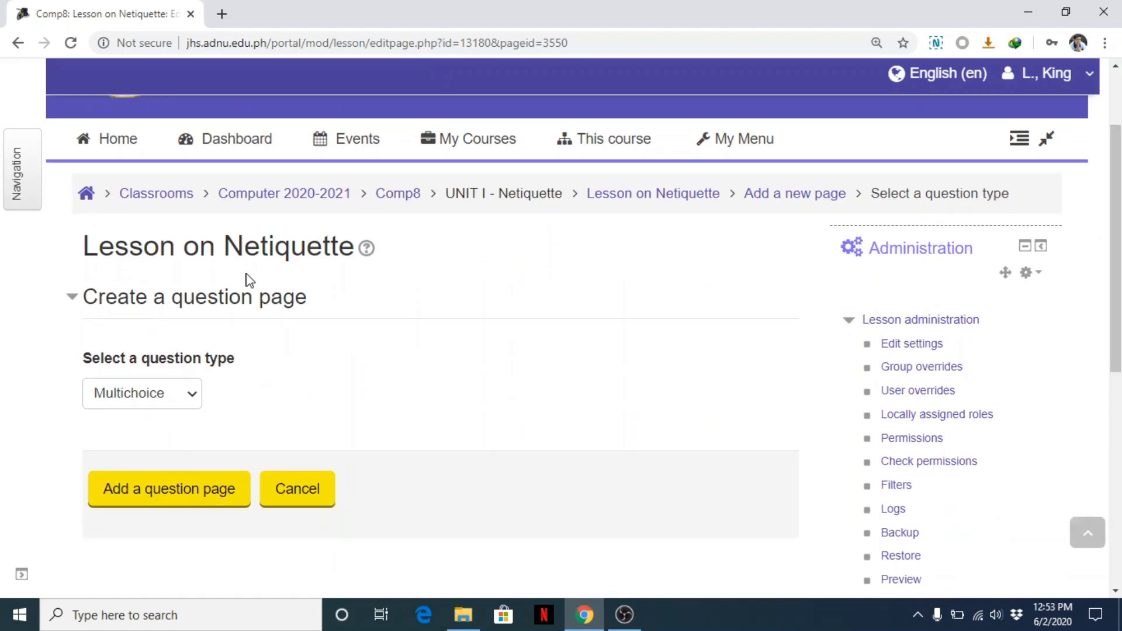
click(193, 402)
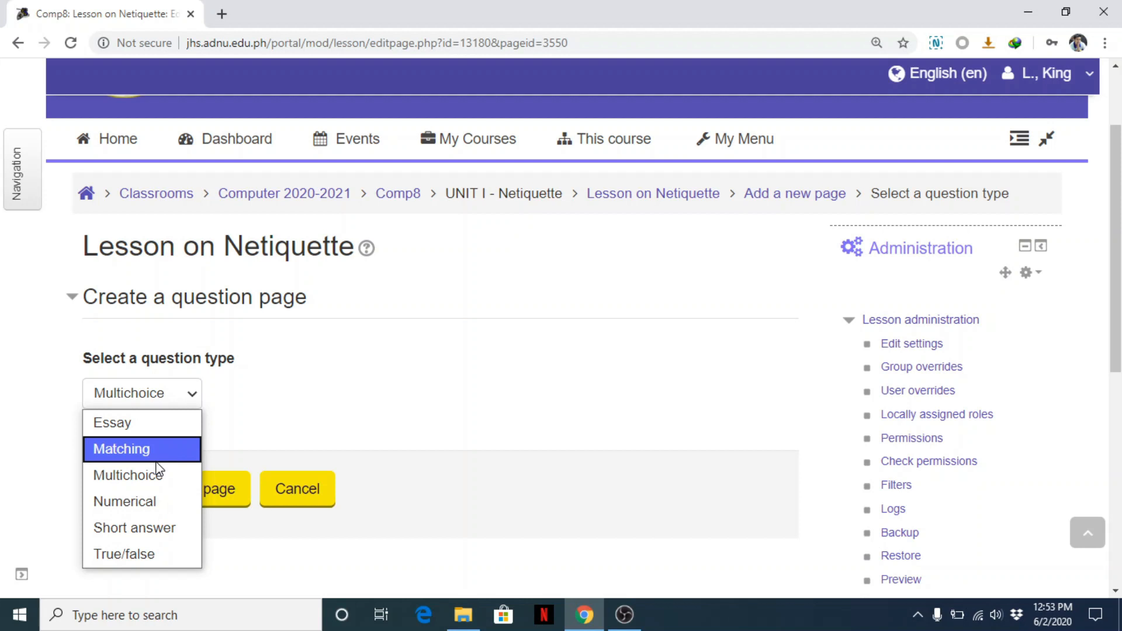
click(155, 428)
click(166, 498)
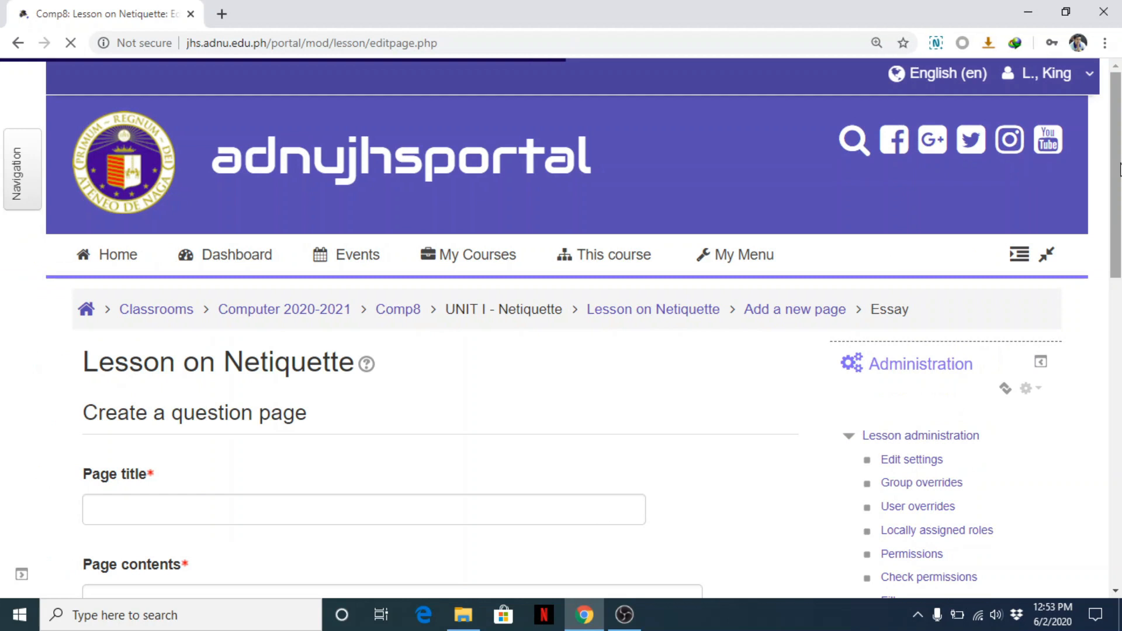
Title the new essay question page "Question3"
drag(1117, 153, 1117, 259)
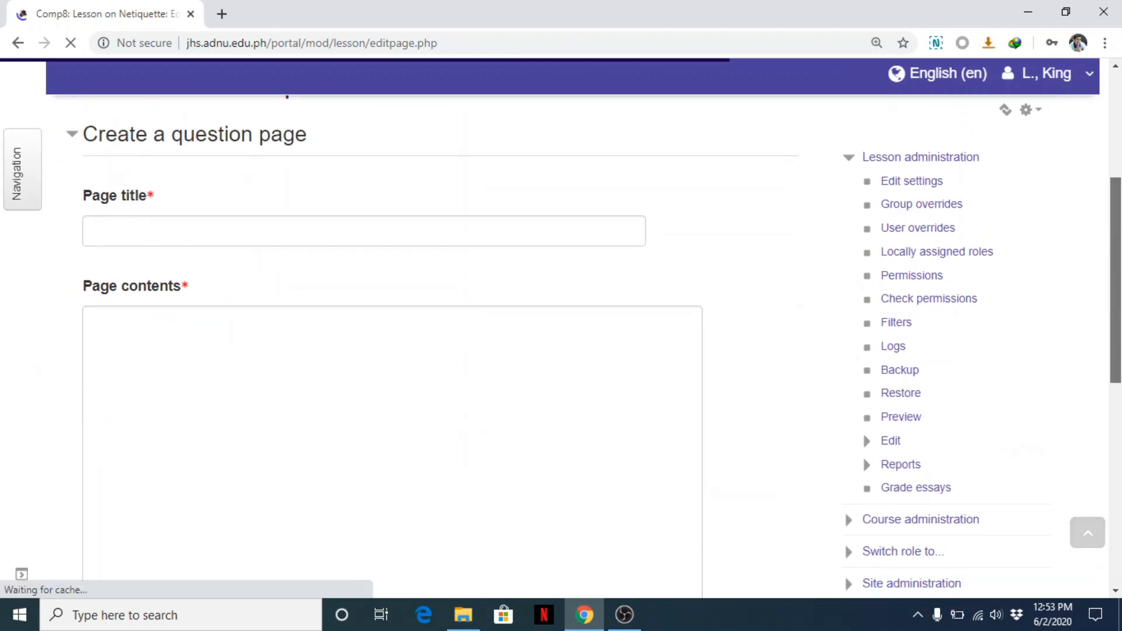
click(424, 259)
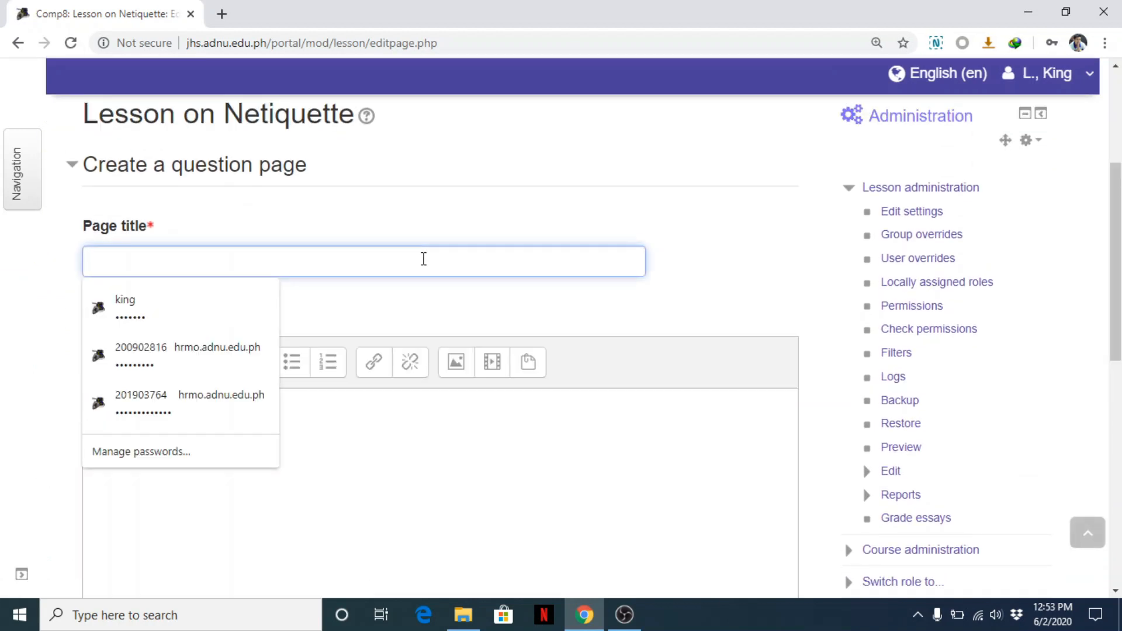
text(Question 3)
key(BackSpace)
key(BackSpace)
text(3)
Enter the page contents "In your own words, explain the importance of following rules in using the Internet." and save the Question3 page
click(326, 514)
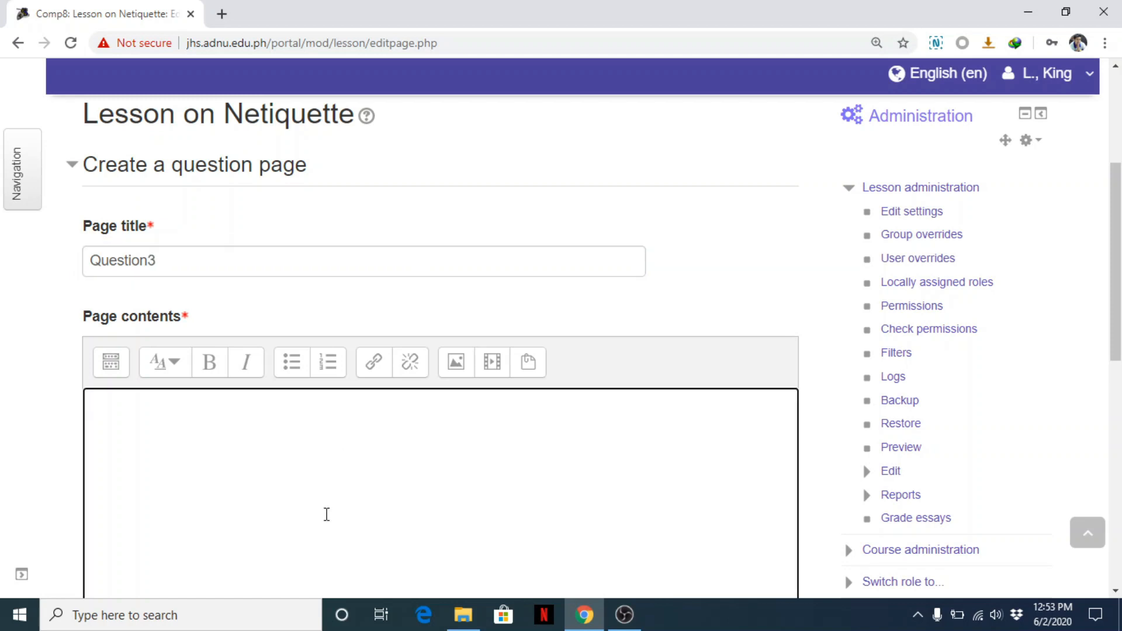
text(In your own wor)
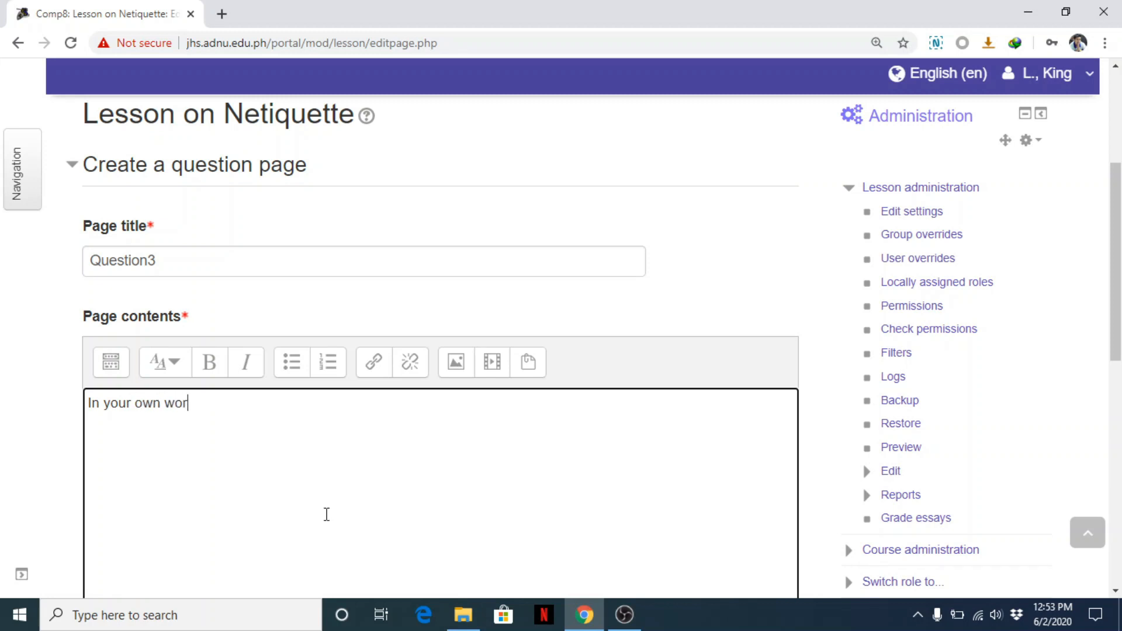
text(ds, )
text(define)
key(BackSpace)
key(BackSpace)
key(BackSpace)
key(BackSpace)
key(BackSpace)
text(what)
key(BackSpace)
key(BackSpace)
key(BackSpace)
key(BackSpace)
text(explain the )
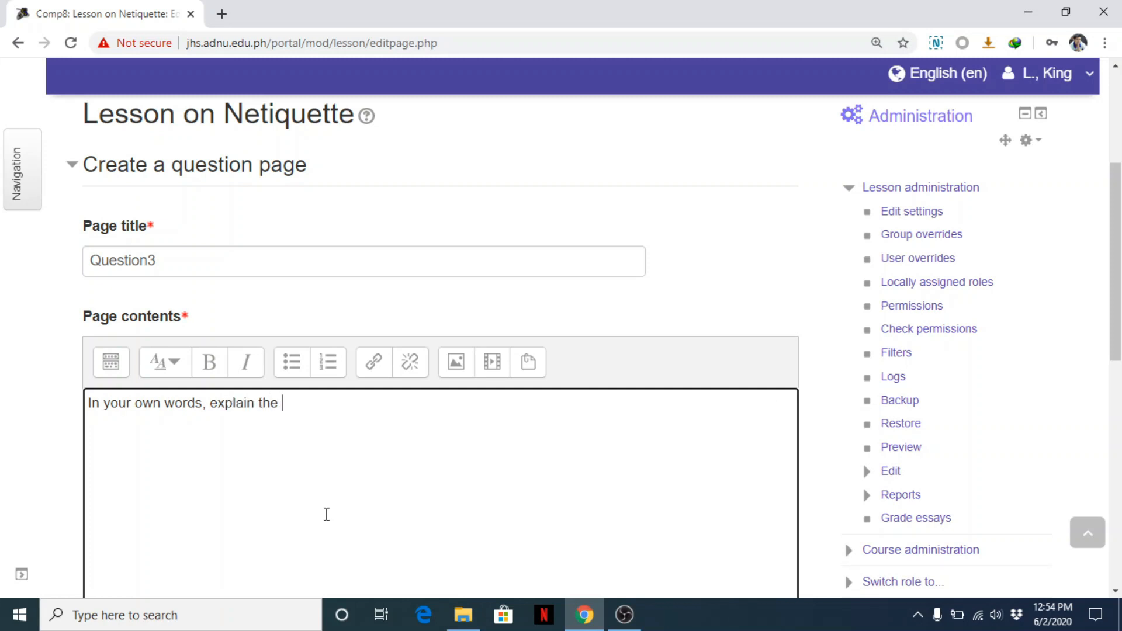
text(importance )
text(of )
text(following )
text(rules in )
text(the)
key(BackSpace)
key(BackSpace)
key(BackSpace)
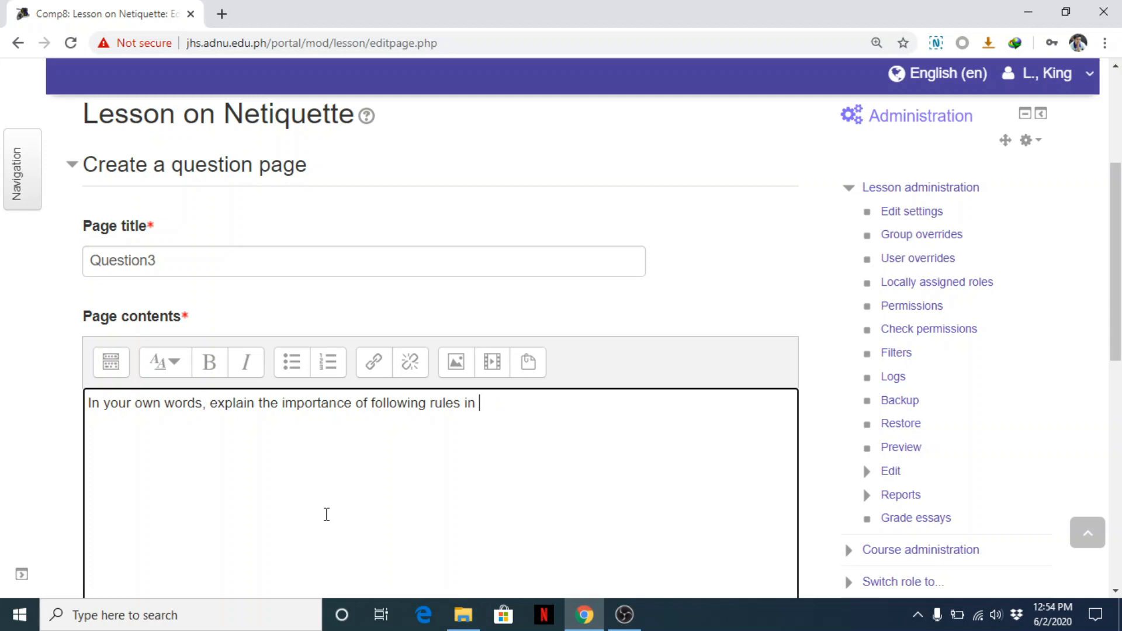
text(using the Internet.)
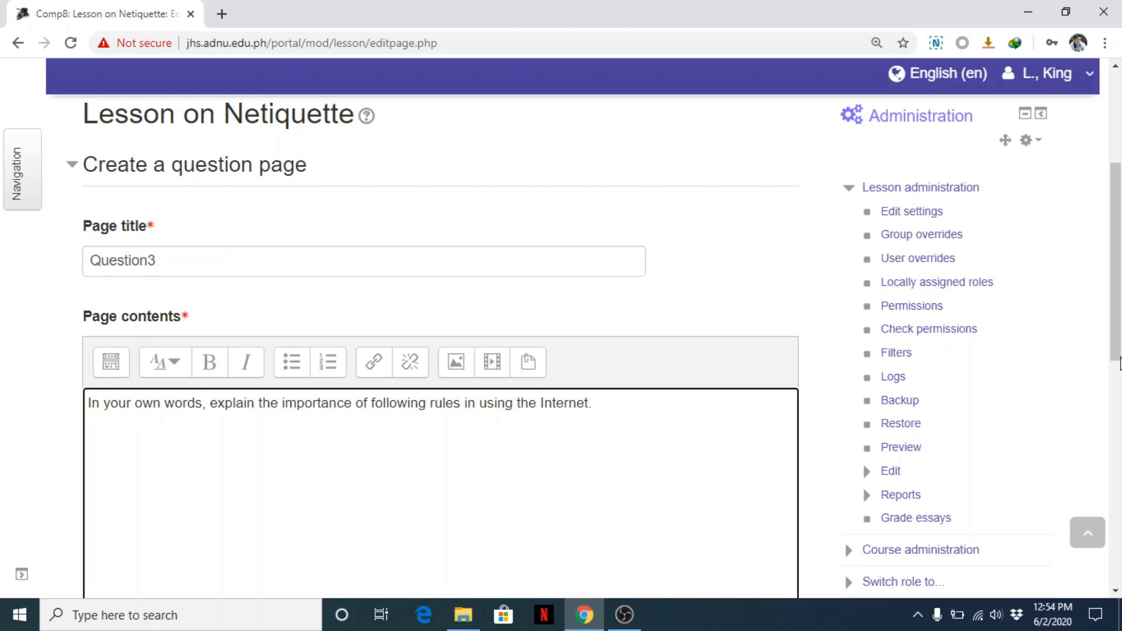
scroll(158, 408, down, 8)
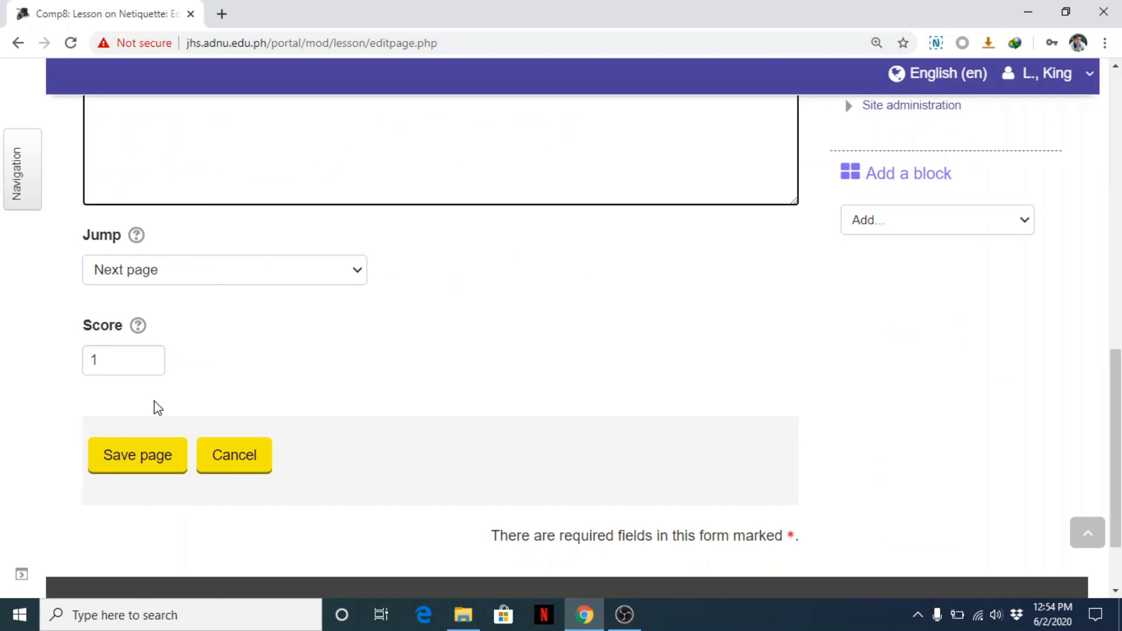
click(138, 462)
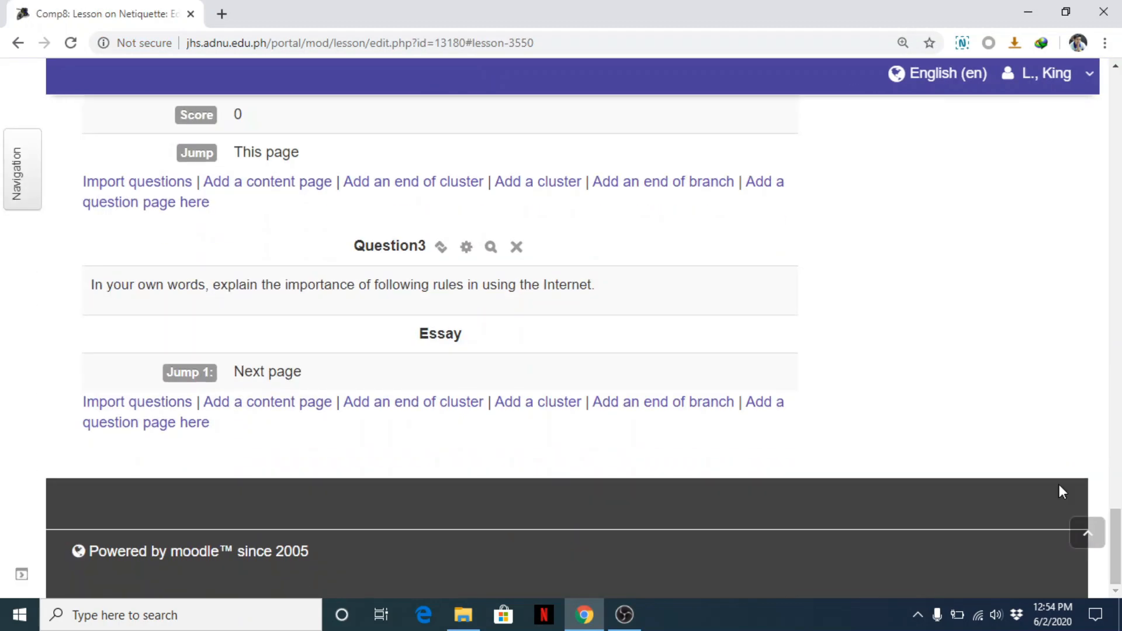
Add a Matching question page after the Question3 page at the end of the lesson
click(777, 409)
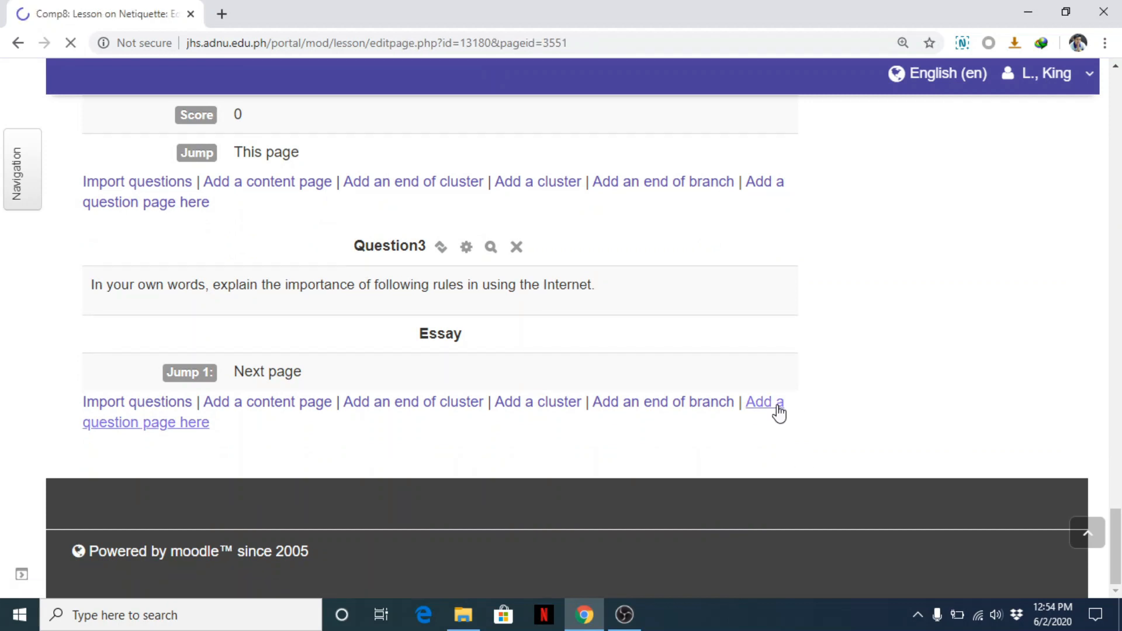
scroll(806, 418, down, 4)
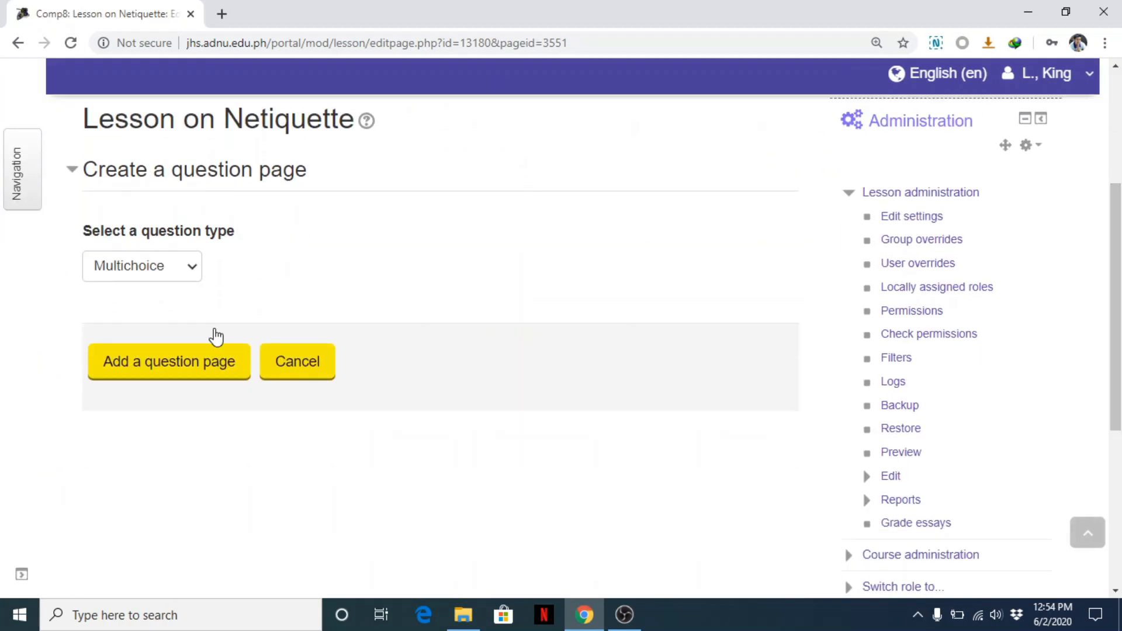
click(183, 280)
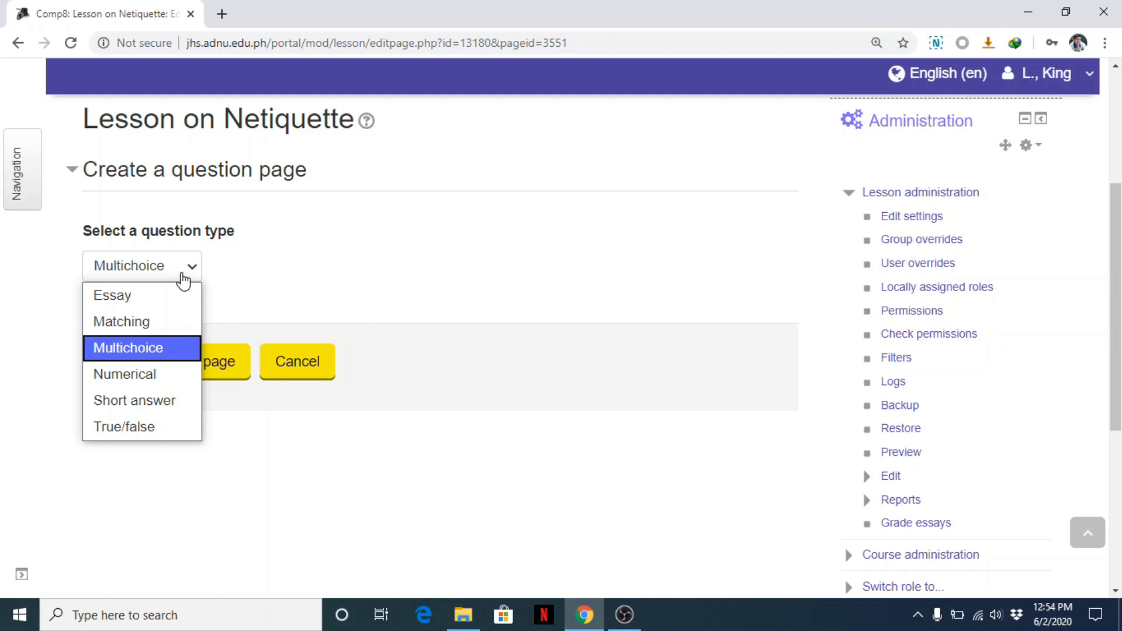
click(170, 320)
click(162, 369)
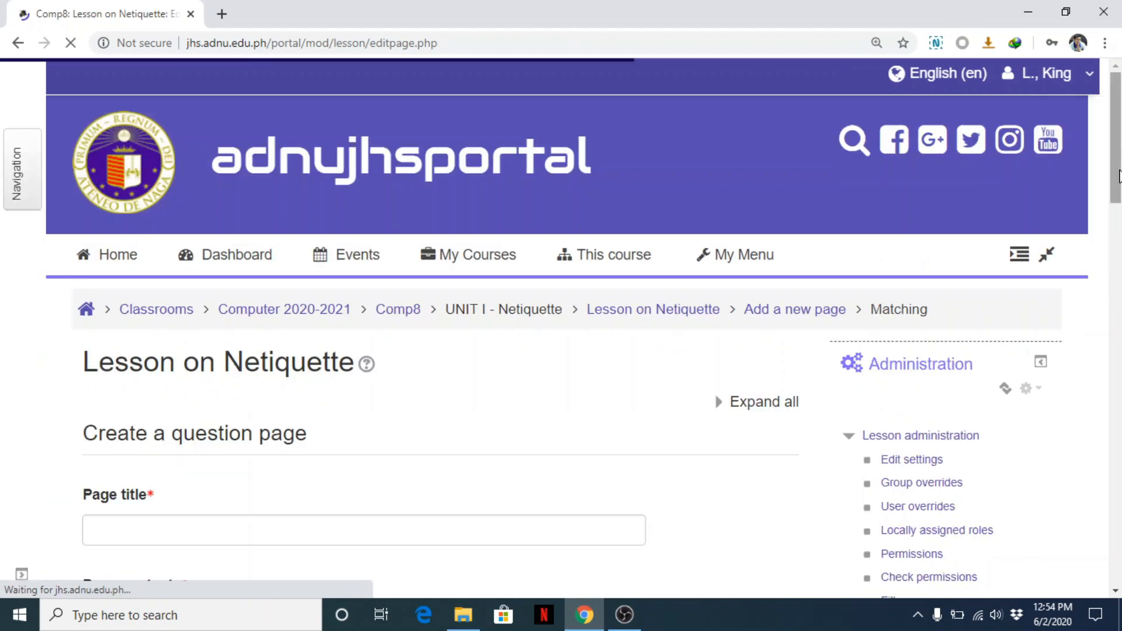
Title the new matching question page "Question4"
scroll(876, 567, down, 5)
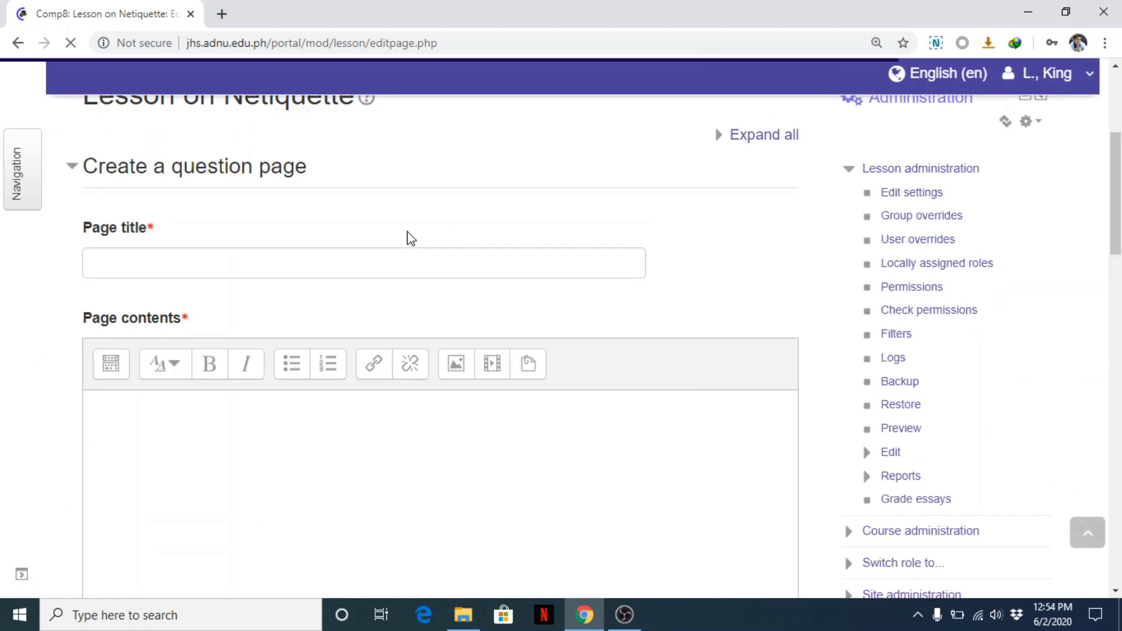
click(432, 273)
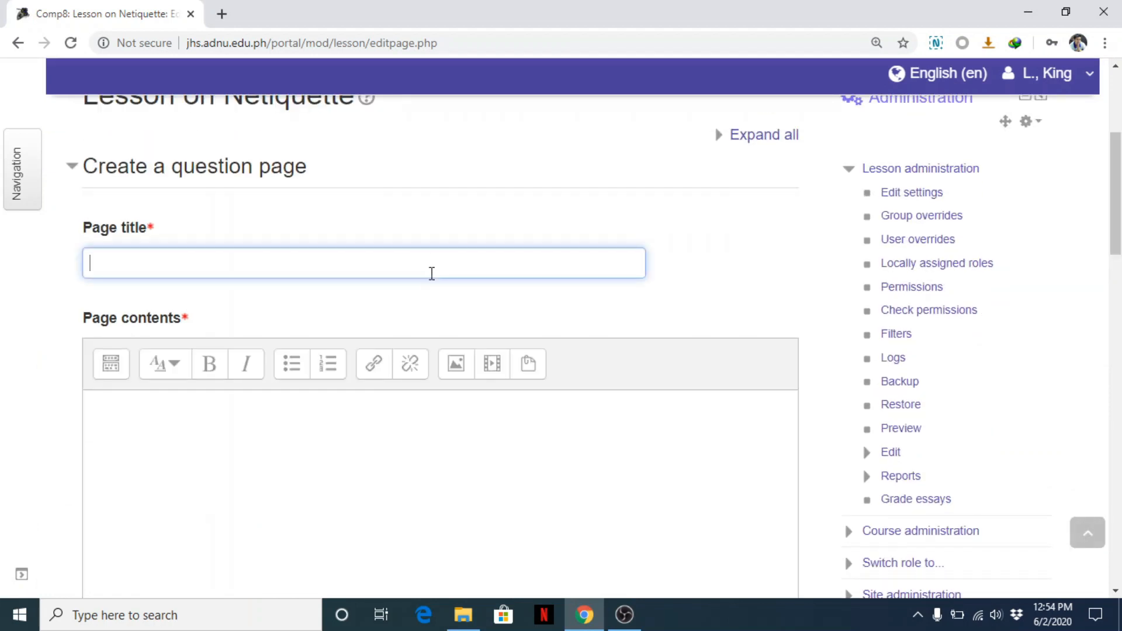
text(Question4)
Enter the page contents "Match the following descriptions with the corresponding term being described."
click(328, 468)
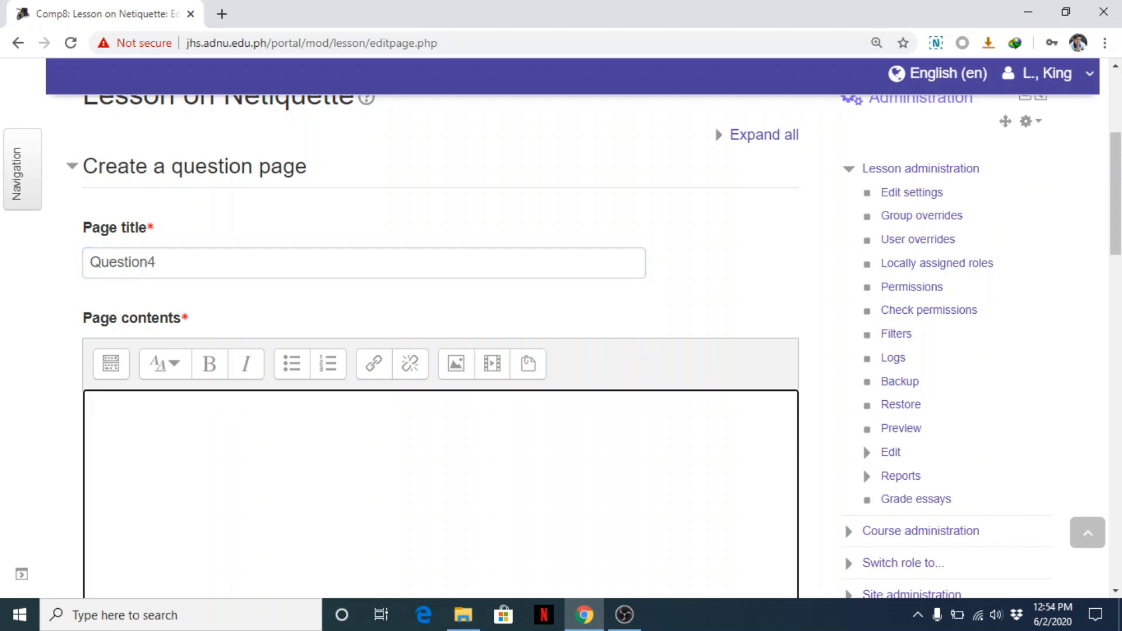
scroll(442, 372, down, 2)
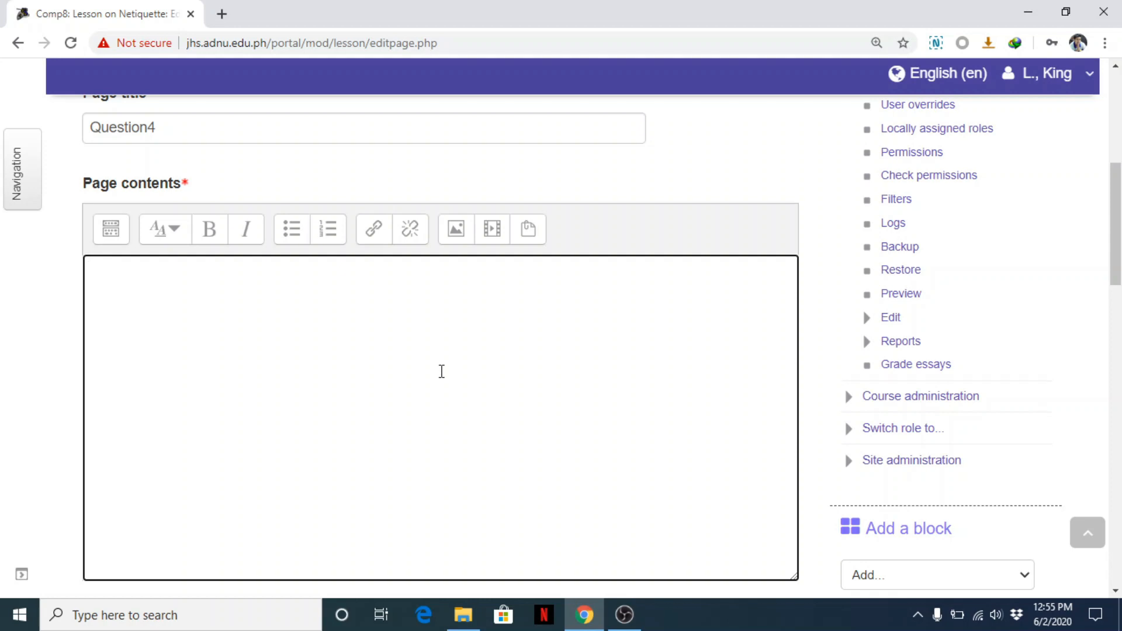
text(nts)
key(BackSpace)
text(Match the following d)
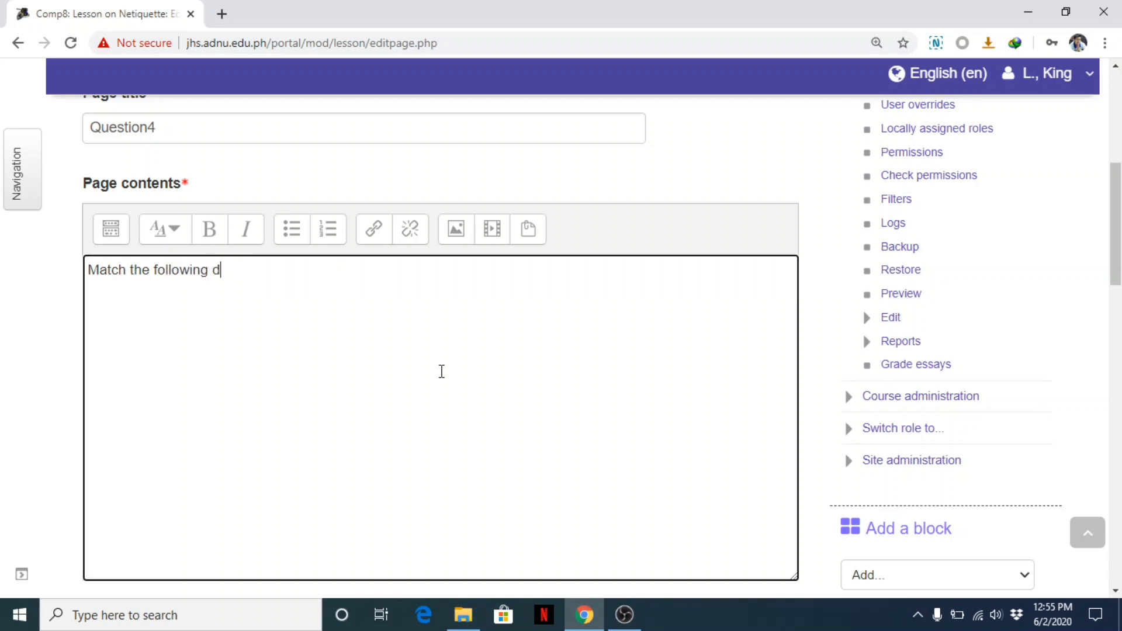
text(escriptions wi)
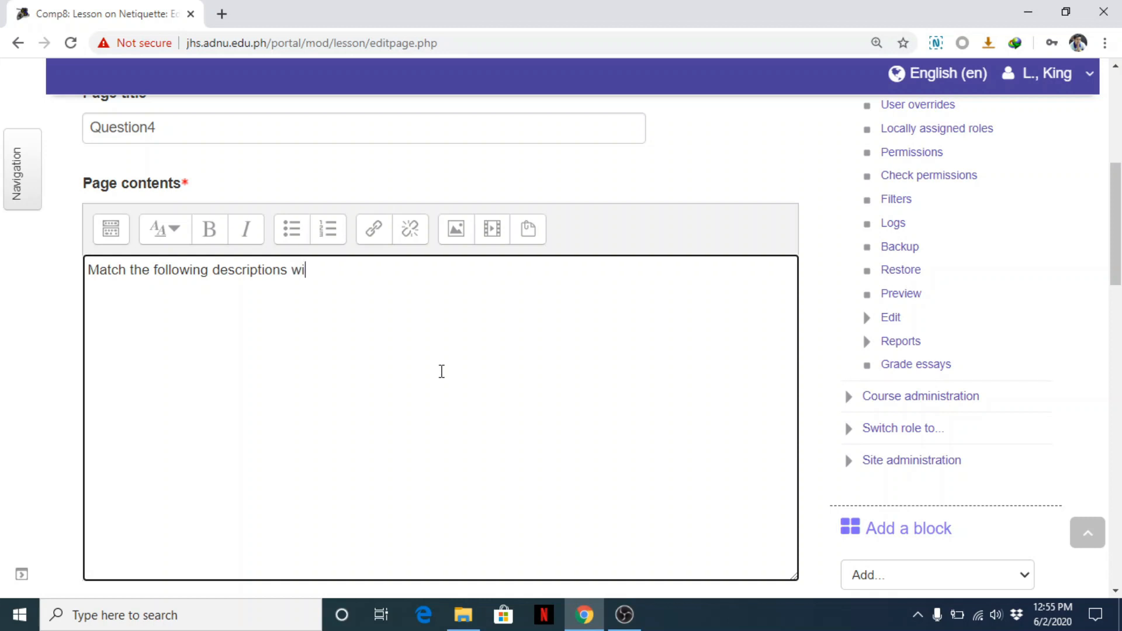
text(th the correspondi)
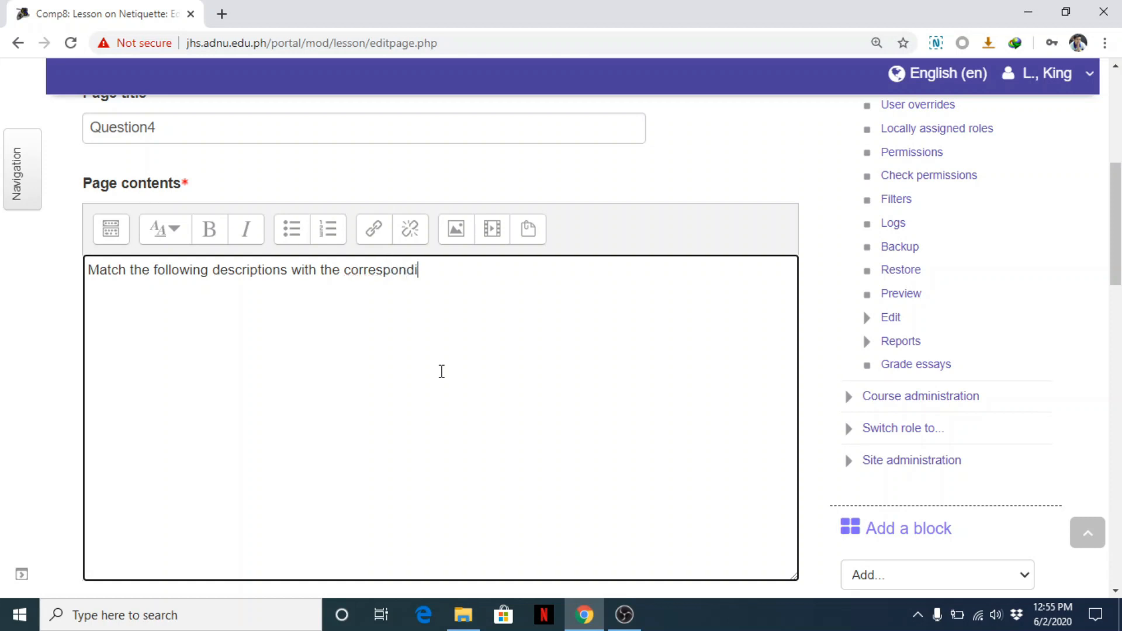
text(ng term being de)
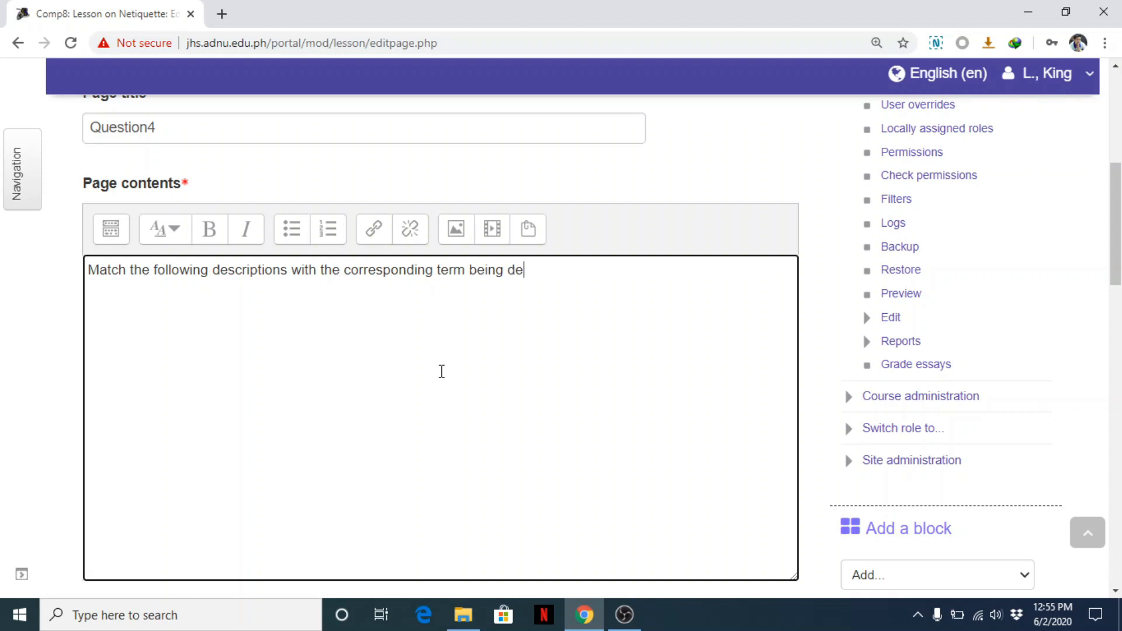
text(xcribed)
key(Left)
key(Left)
key(BackSpace)
text(s)
click(625, 281)
text(.)
Fill in matching pair 1 with the answer "Description 1" and the match "Answer 1"
drag(1116, 250, 1119, 396)
click(281, 278)
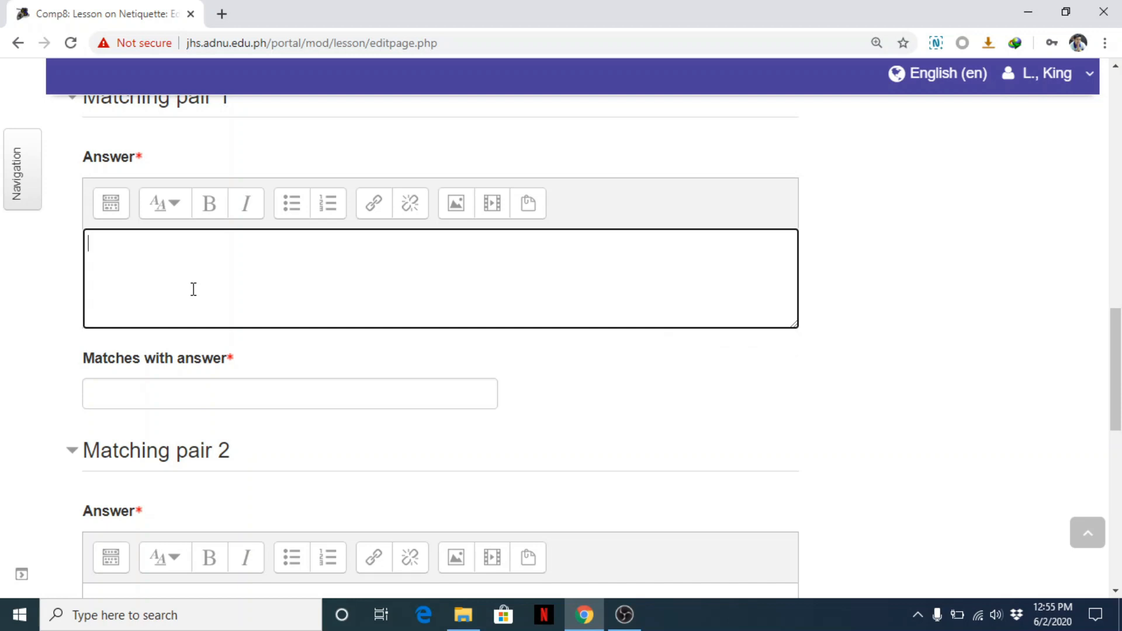
text(Desription 1)
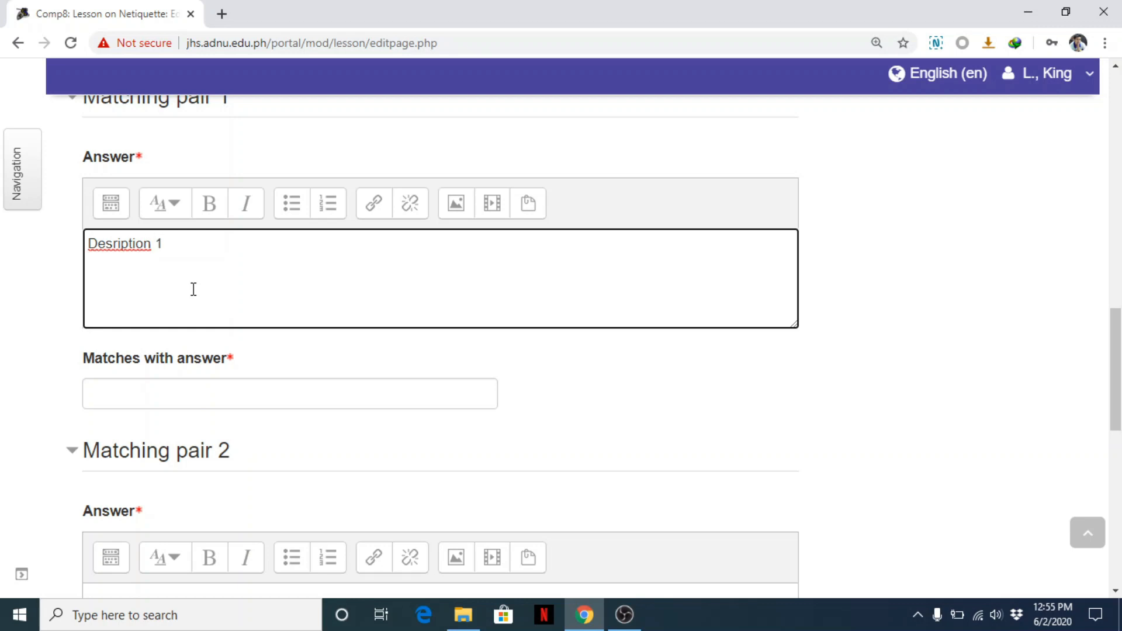
right_click(121, 244)
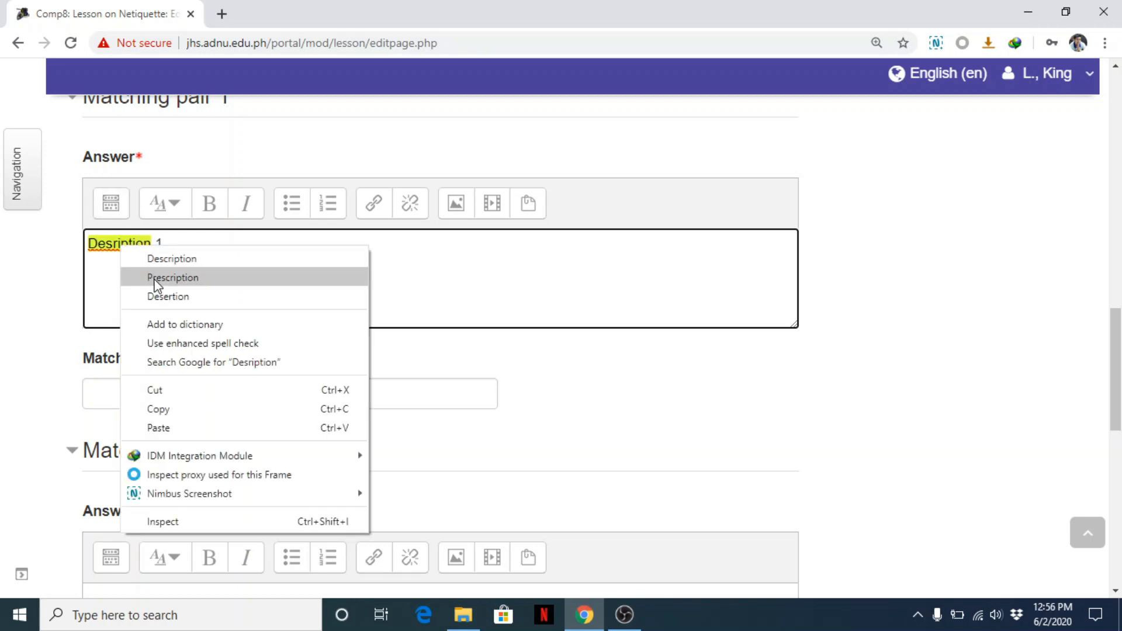
click(153, 258)
click(193, 389)
text(Answer)
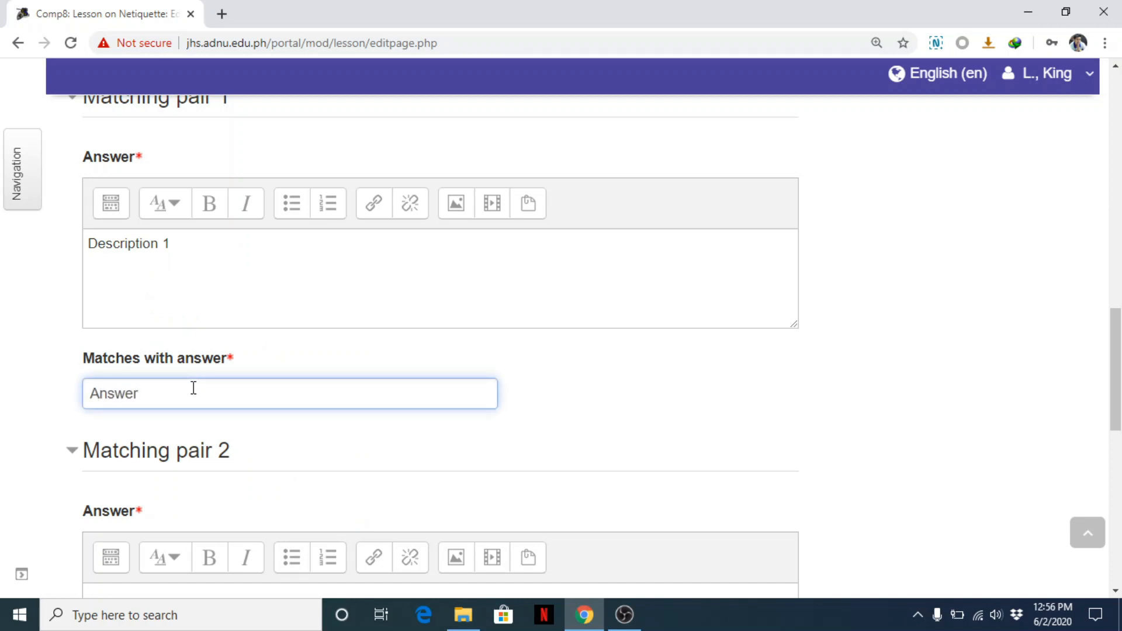
text( 1)
Fill in matching pair 2 with the answer "Description 2" and the match "Answer 2"
click(242, 246)
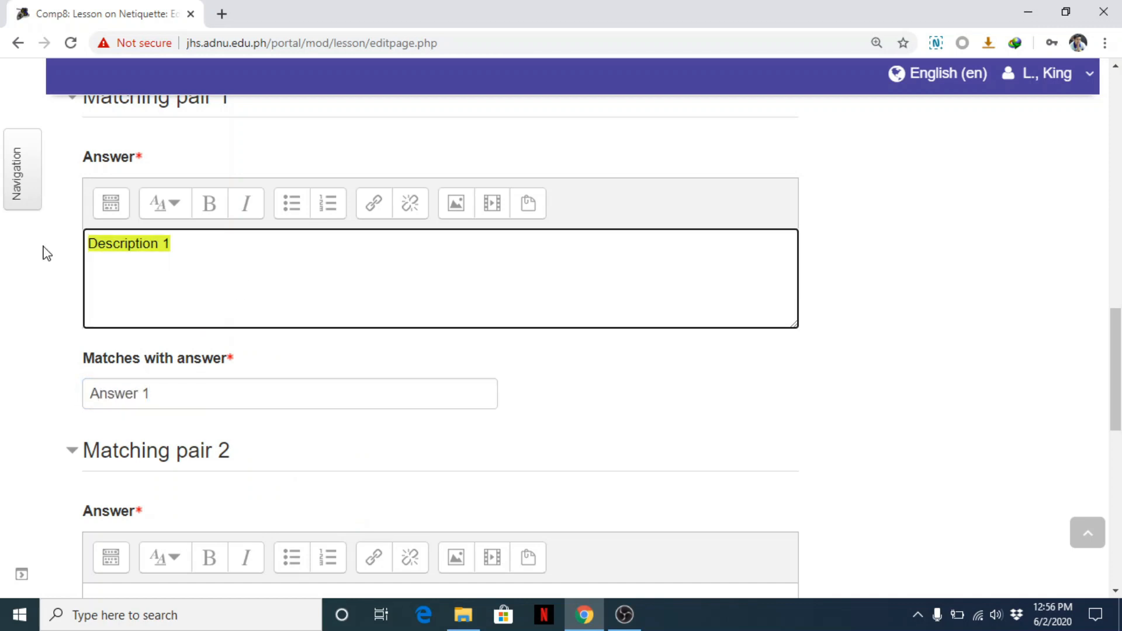
scroll(836, 380, down, 3)
click(333, 401)
text(Description 1)
key(BackSpace)
text(2)
click(168, 543)
text(Answer 2)
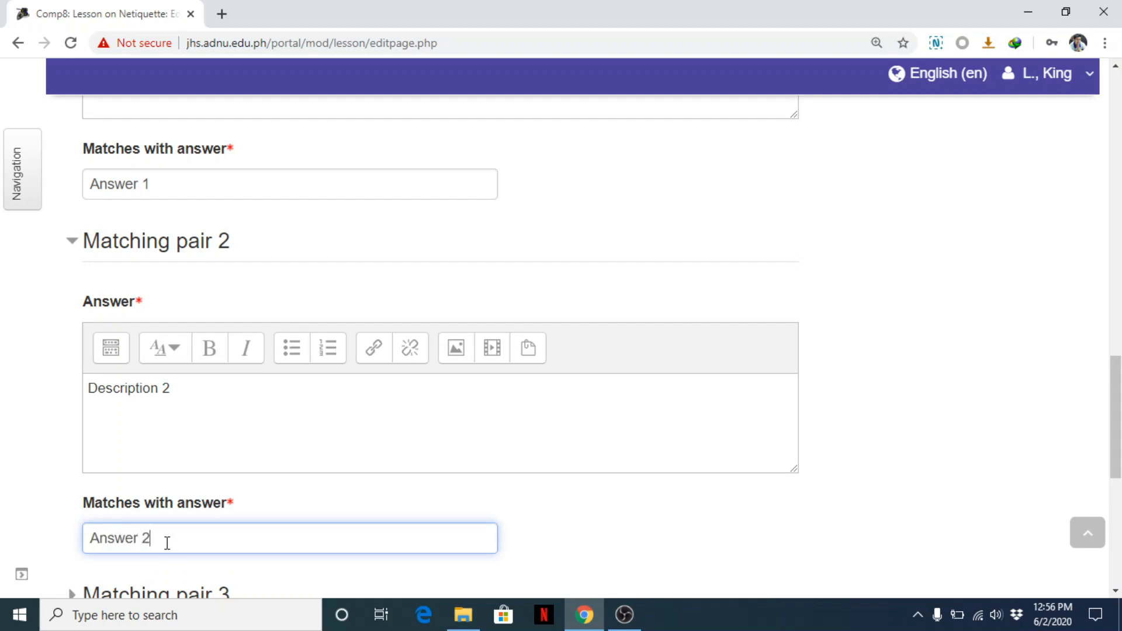
Fill in matching pair 3 with the answer "Description 3" and the match "Answer 3"
scroll(134, 331, down, 5)
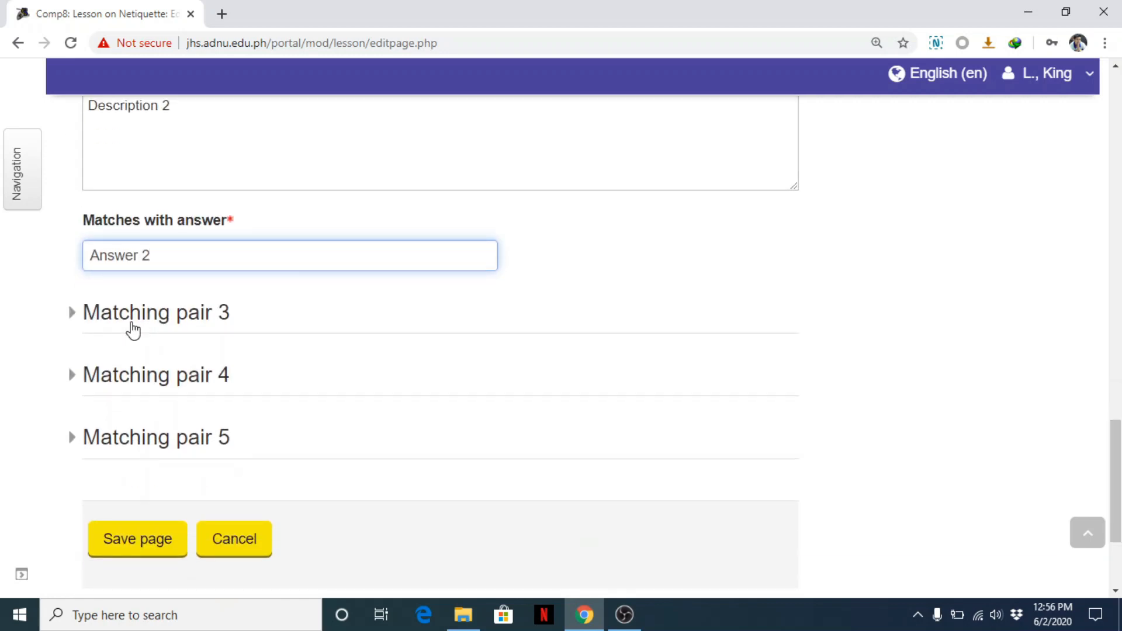
click(72, 316)
click(220, 480)
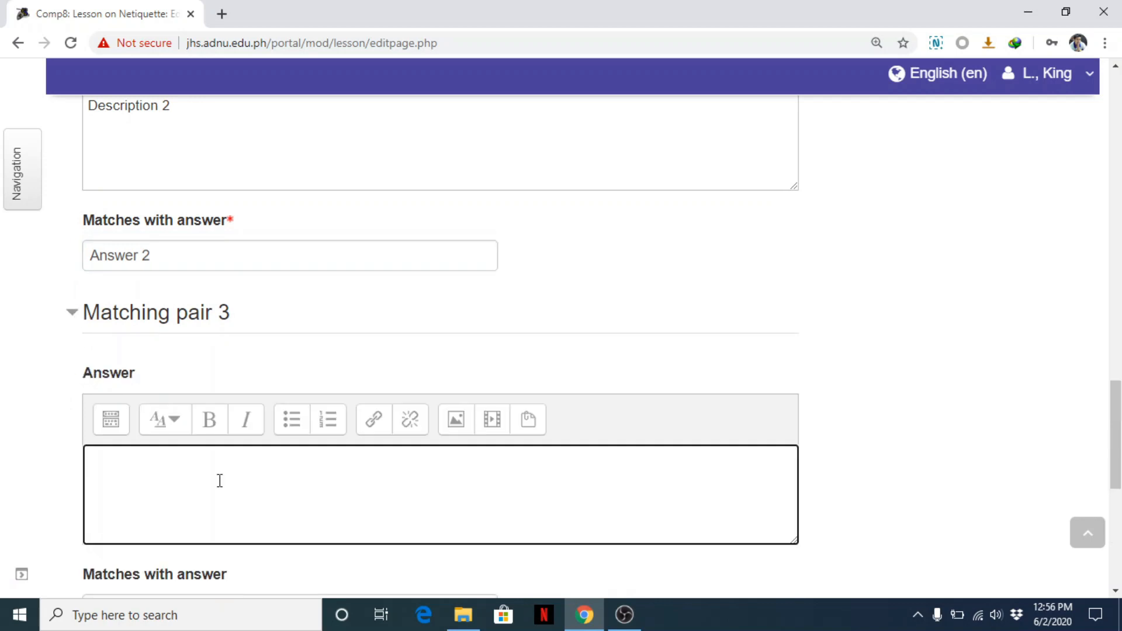
text(Description 1)
click(207, 463)
text(3)
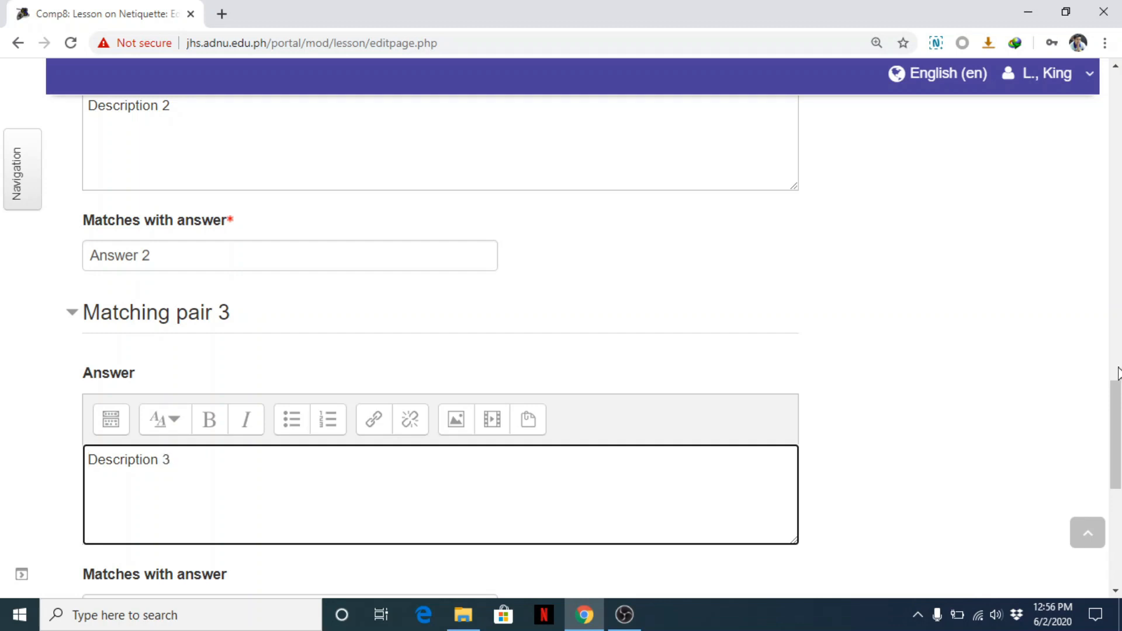
scroll(1118, 374, down, 5)
click(167, 338)
text(Answer 3)
Enter only the match "Answer 4" for matching pair 4 and save the Question4 page
click(70, 404)
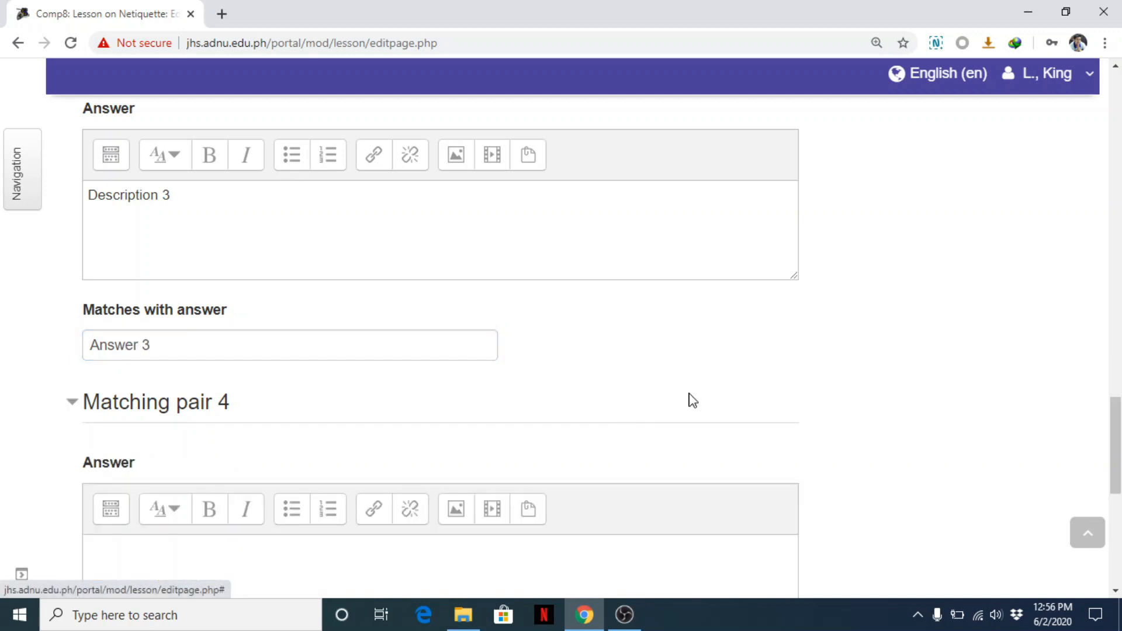
scroll(1117, 445, down, 5)
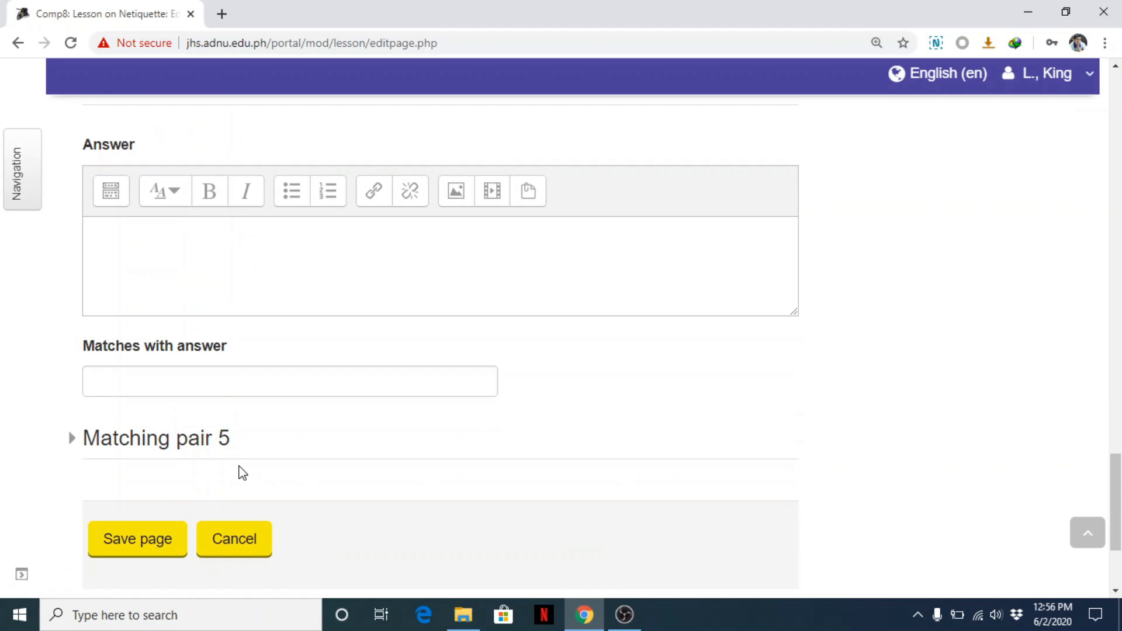
click(196, 382)
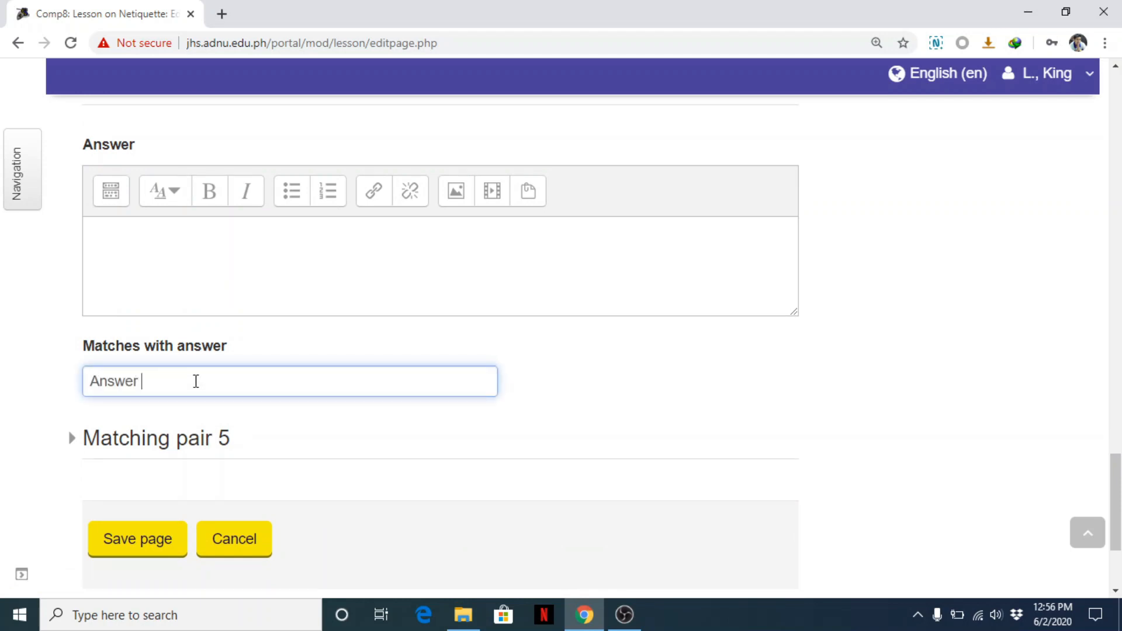
click(213, 274)
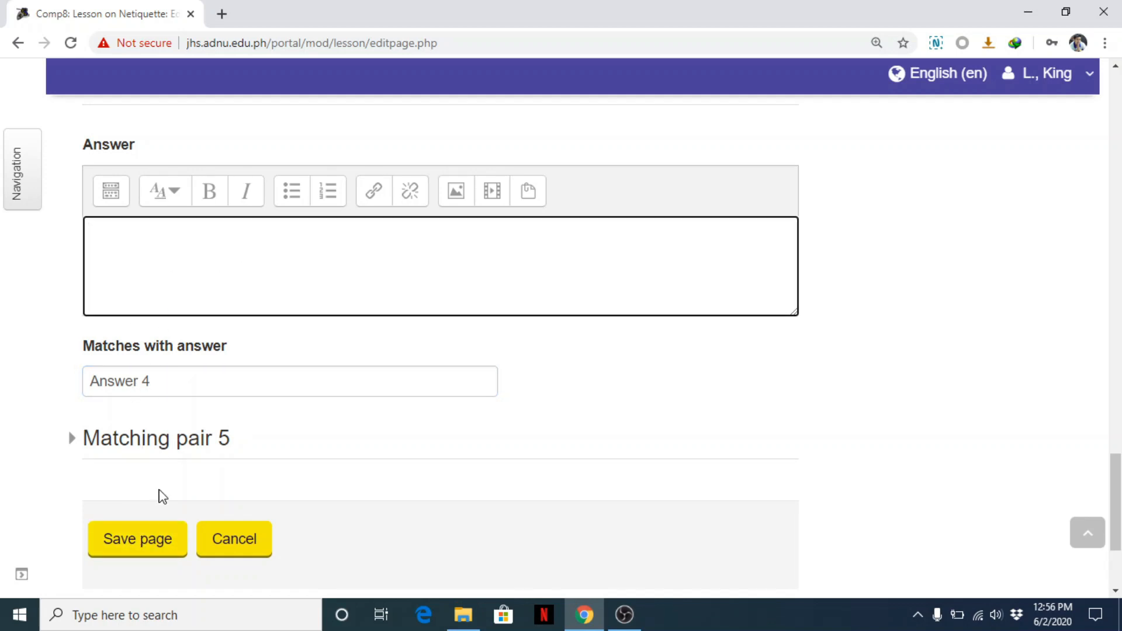
click(143, 536)
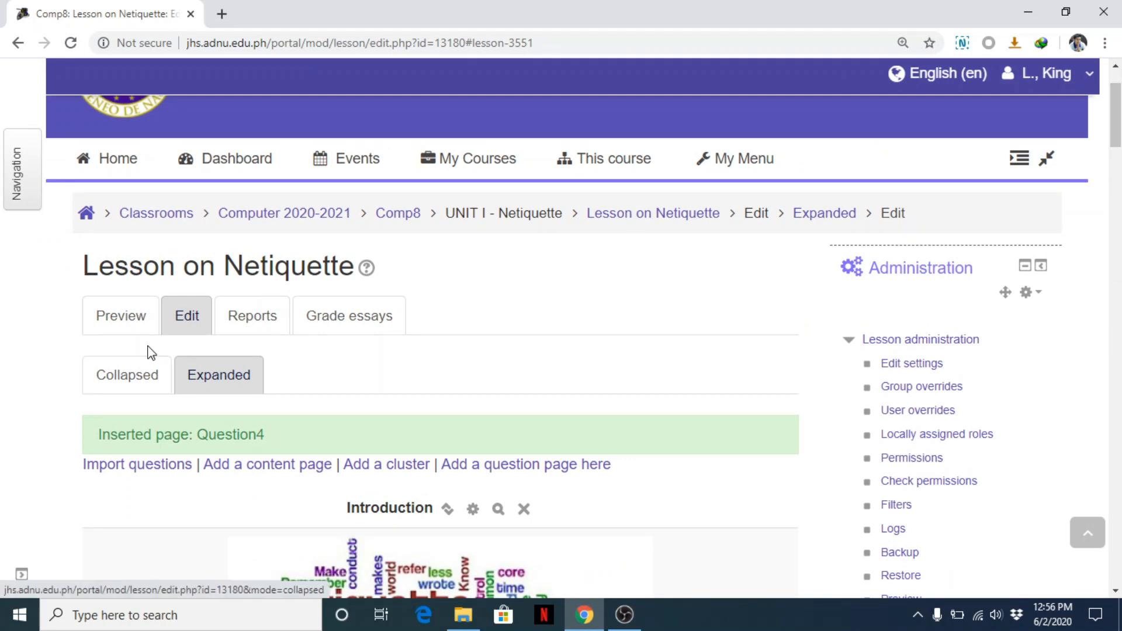
Preview the lesson and advance through the Introduction and Part1 pages to the first question
click(122, 317)
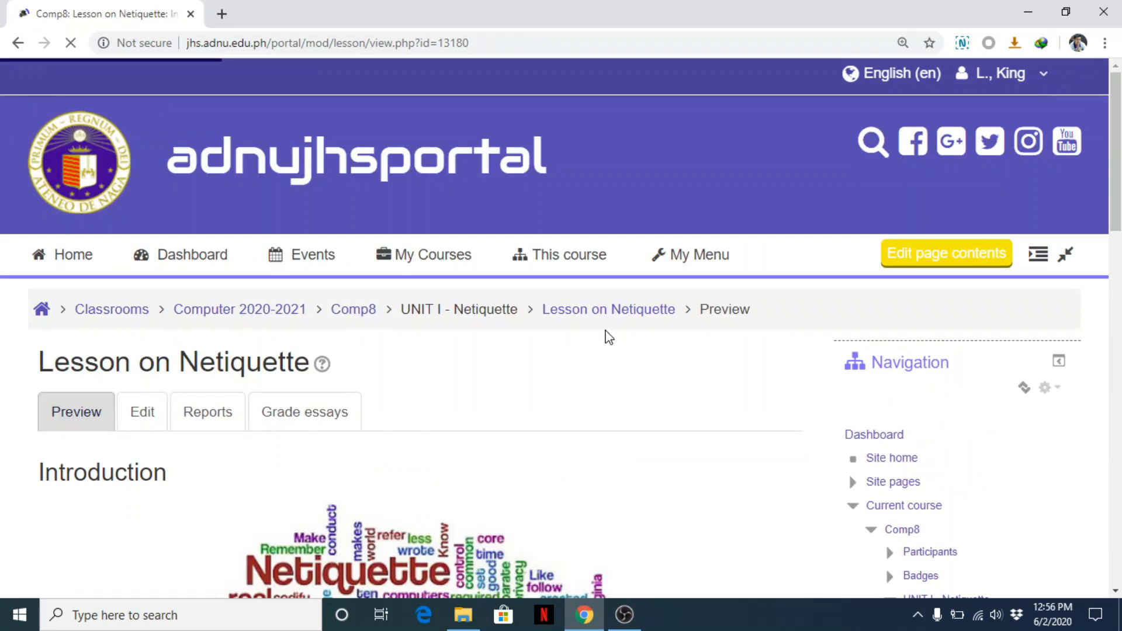
scroll(677, 250, down, 4)
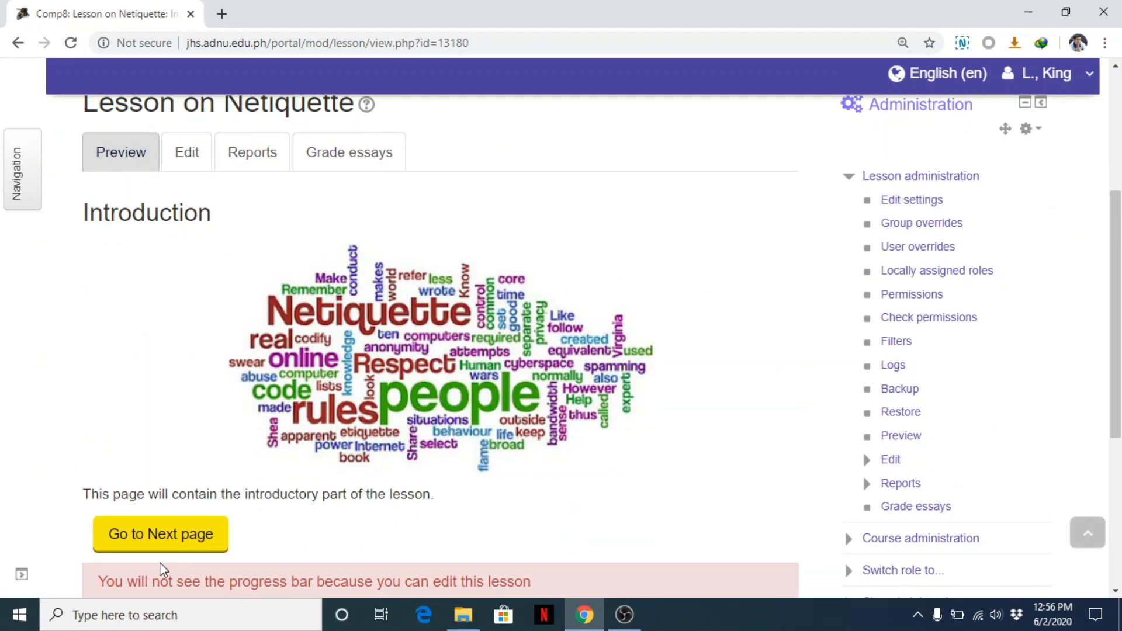
click(163, 533)
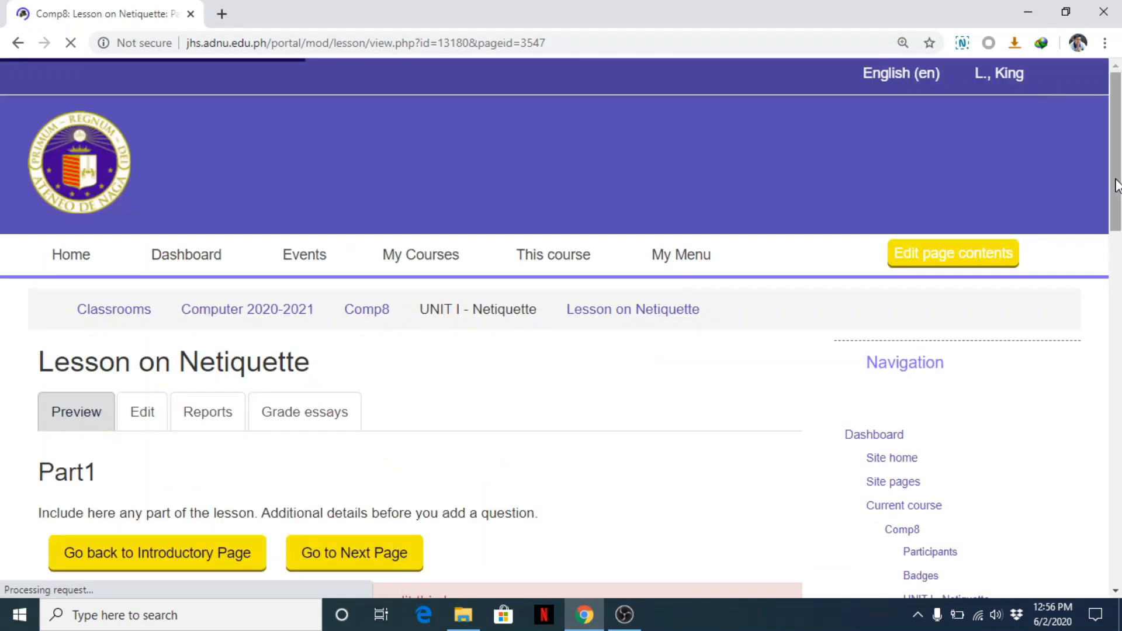
drag(1116, 180, 1116, 263)
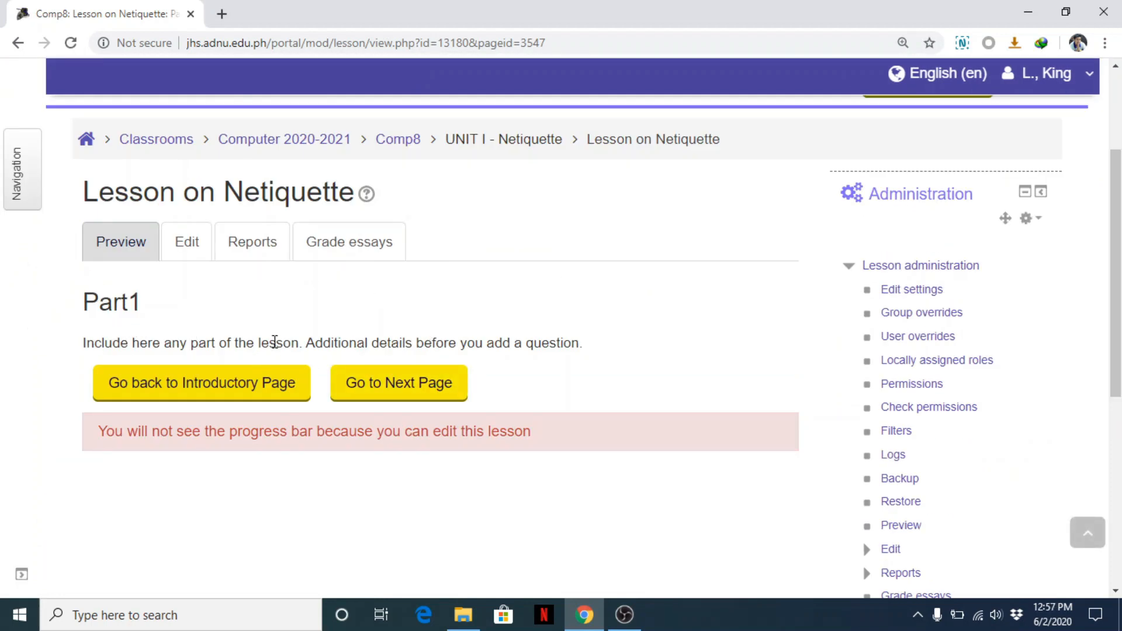
click(433, 383)
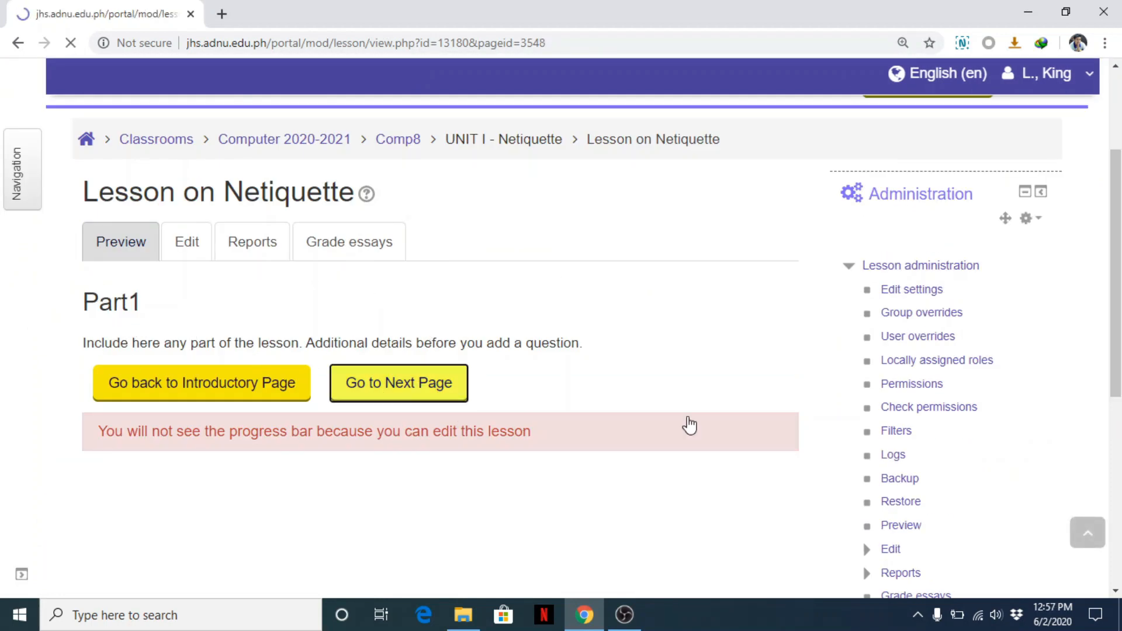
Submit Answer 1 for the question on the meaning of Netiquette and continue past the Part2 page
scroll(885, 321, down, 4)
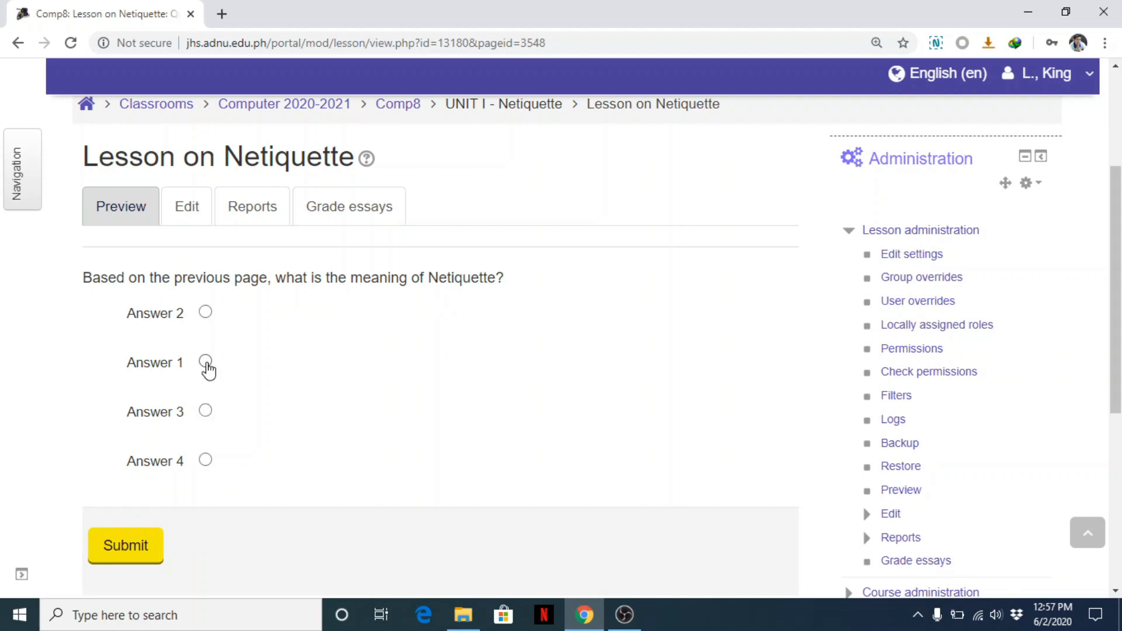
click(129, 549)
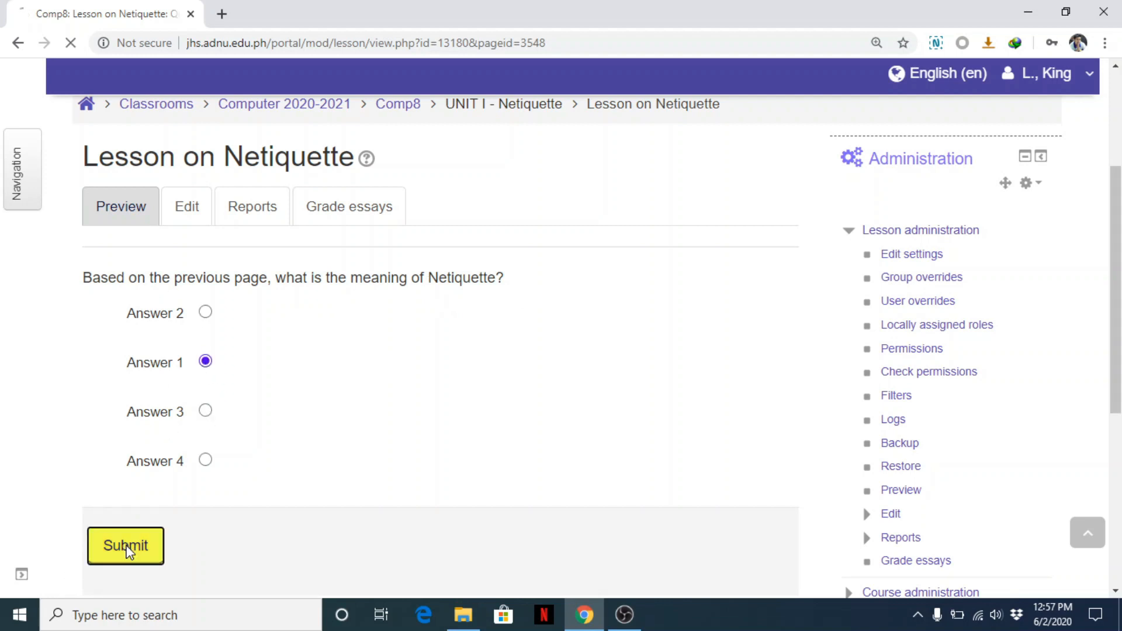
scroll(726, 231, down, 5)
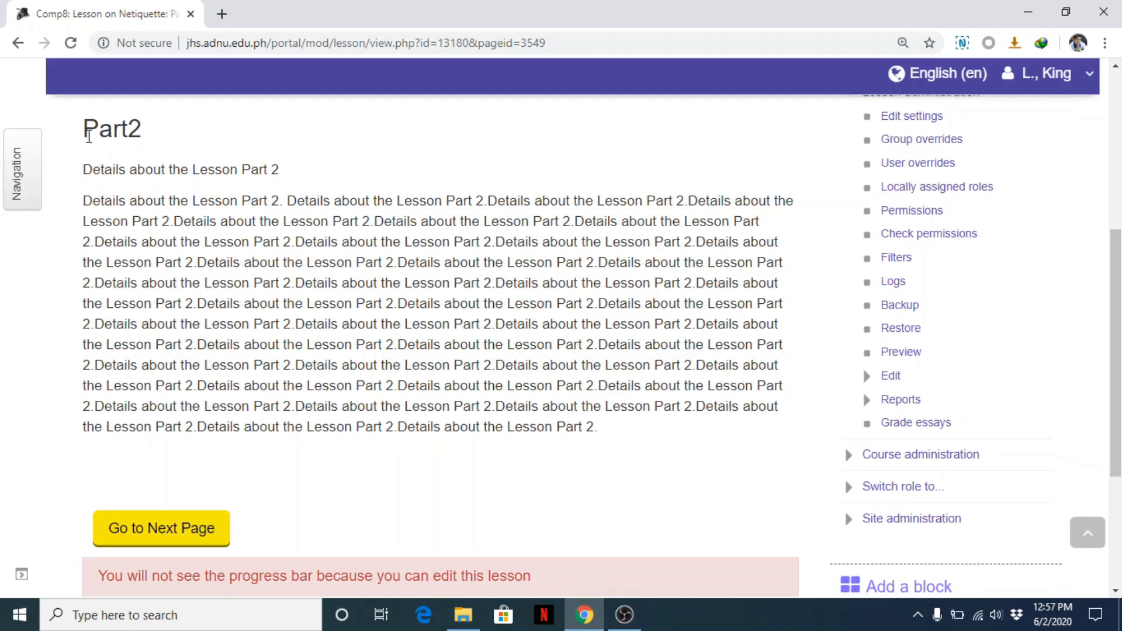
click(156, 528)
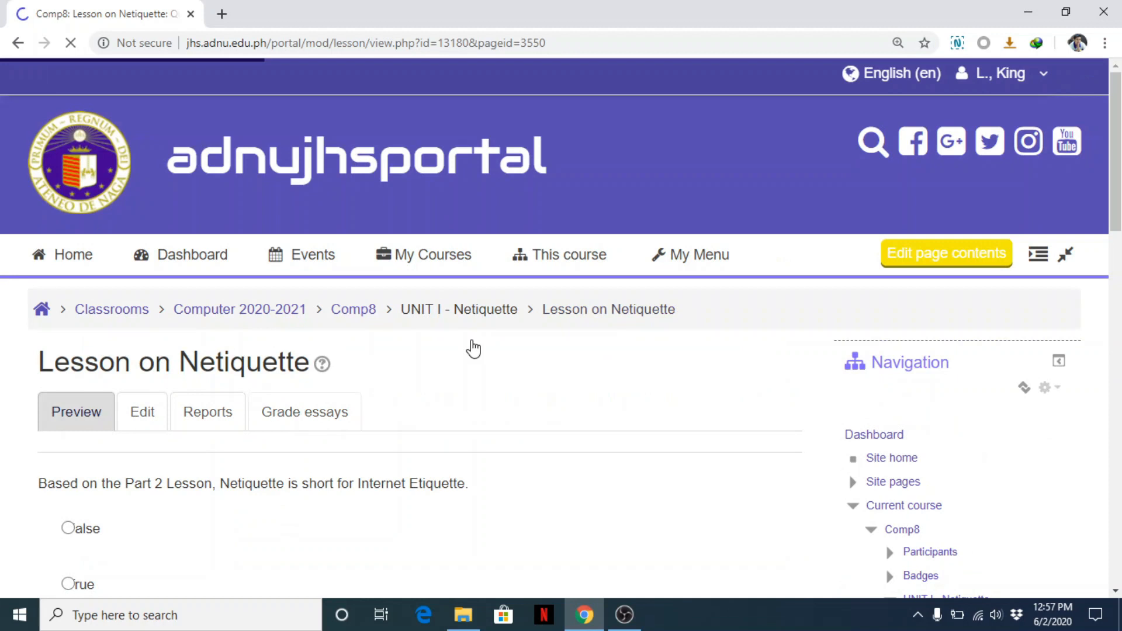
Choose True for the question on Netiquette being short for Internet Etiquette and reset the page zoom to its default
drag(1117, 236, 1117, 355)
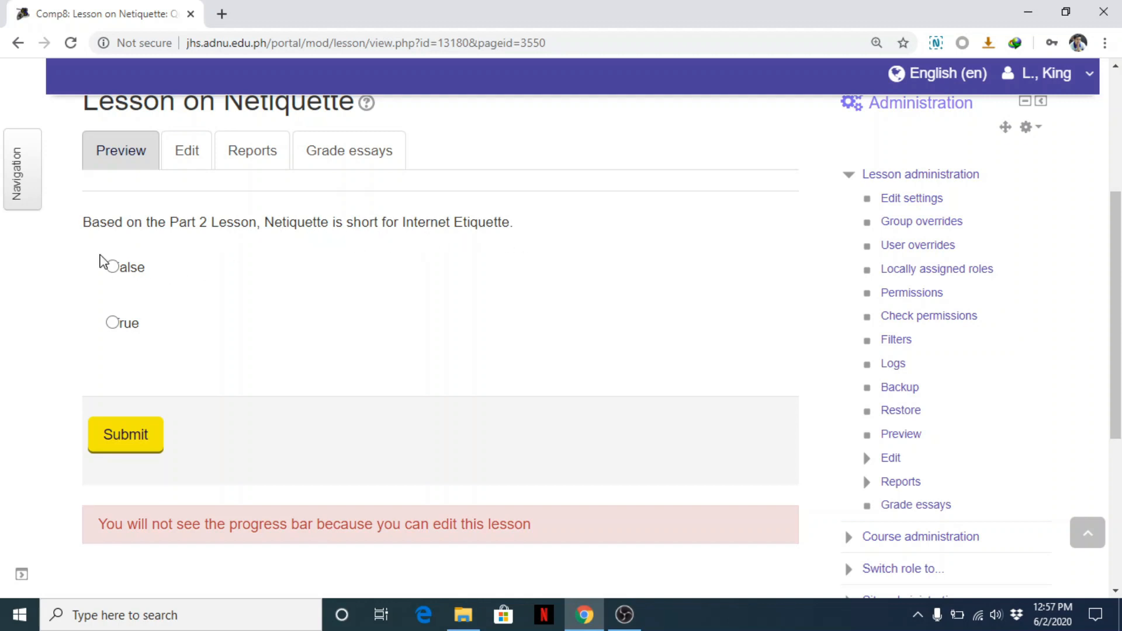
click(112, 323)
key(ctrl+0)
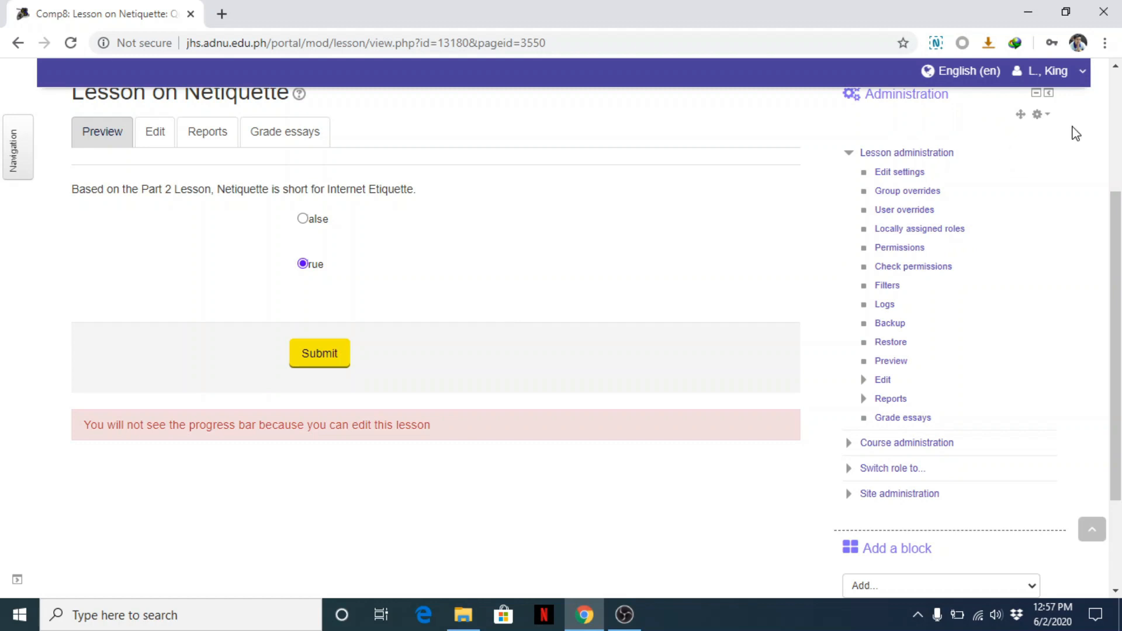
Enlarge the browser page zoom by two levels and submit True as the answer to the Netiquette question
click(1105, 43)
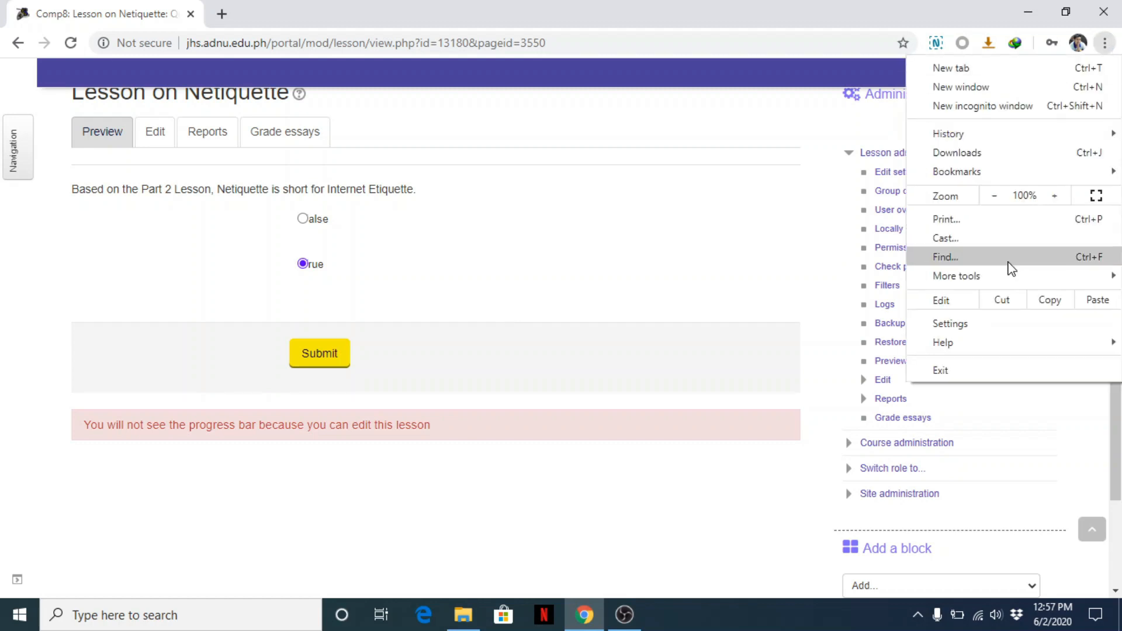
click(1056, 199)
click(1056, 200)
click(466, 263)
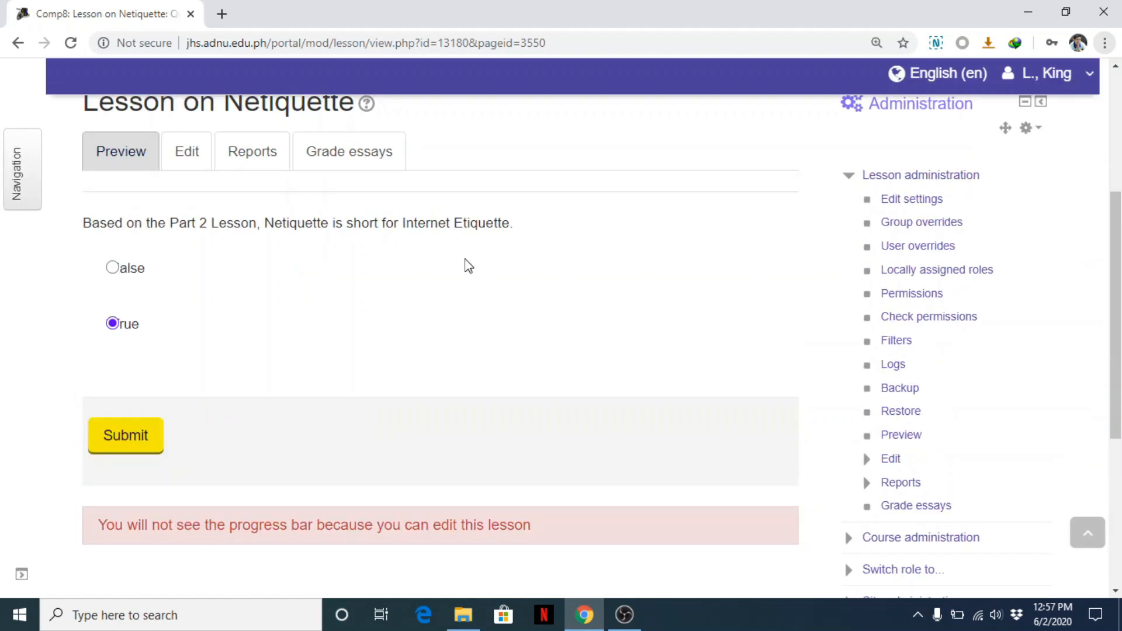
click(123, 435)
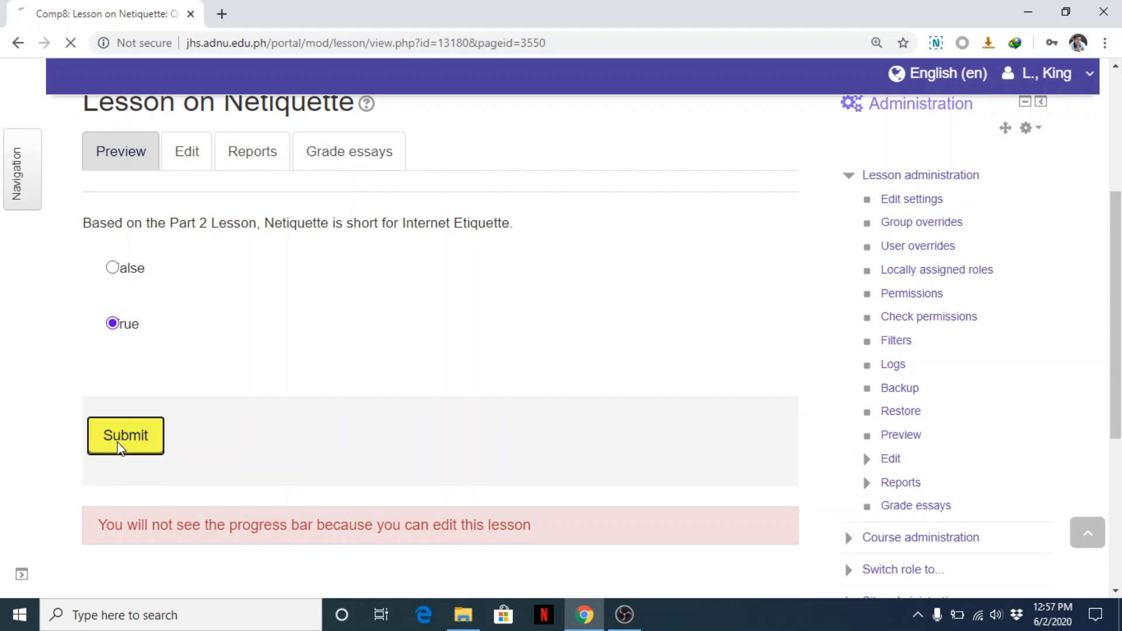
Answer the essay question with "Answer about the essay question." and submit it
scroll(382, 380, down, 5)
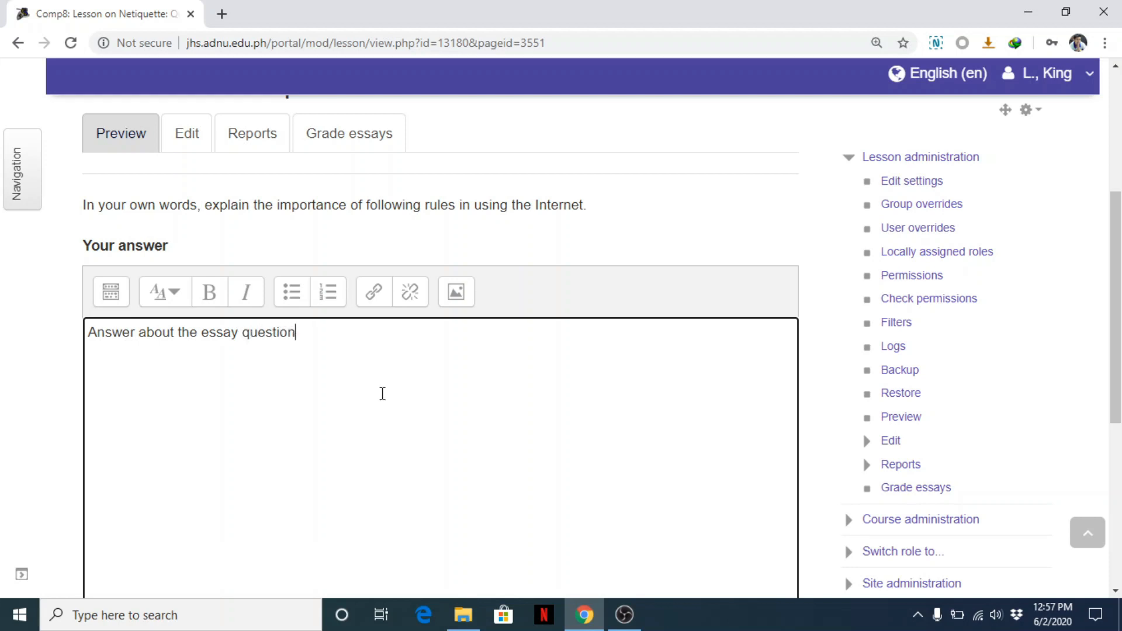
scroll(362, 339, down, 3)
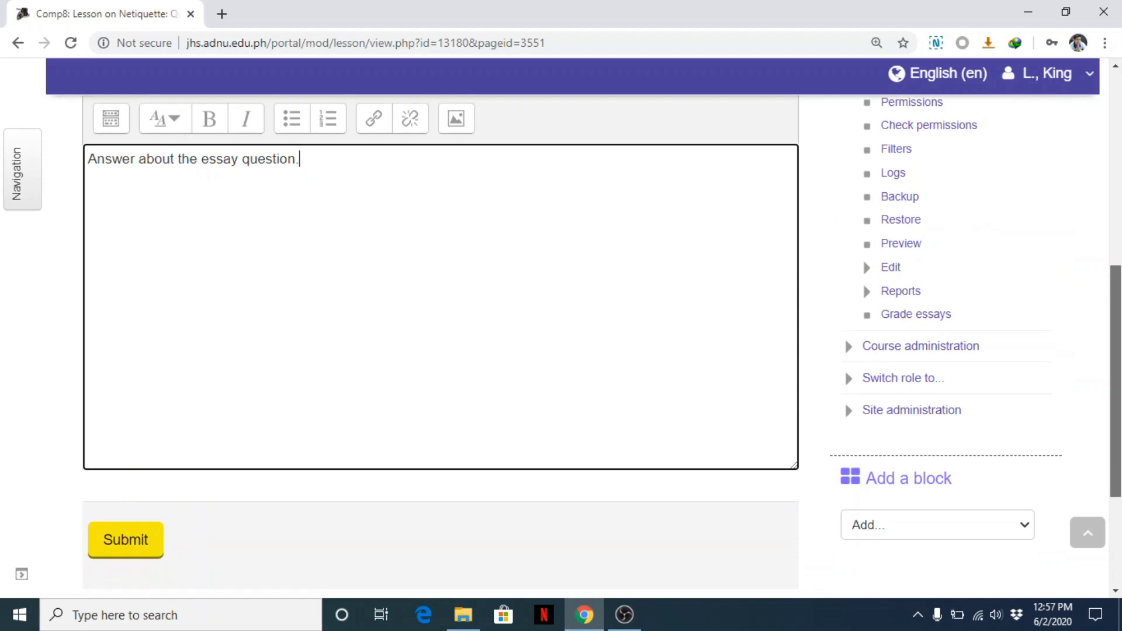
drag(213, 173, 65, 180)
click(441, 199)
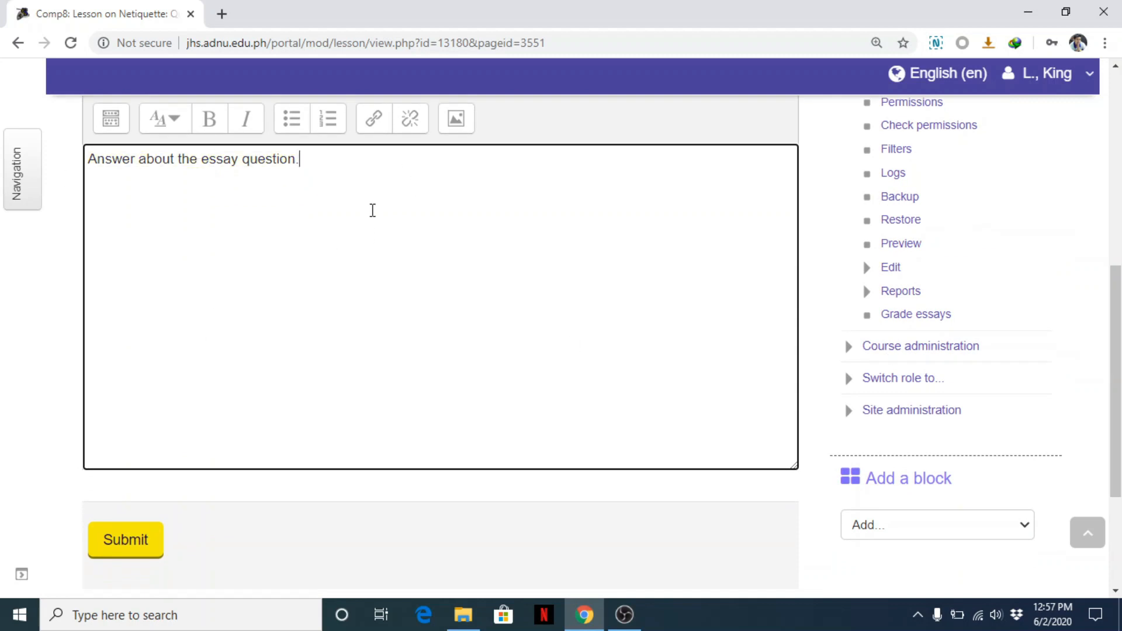
click(142, 541)
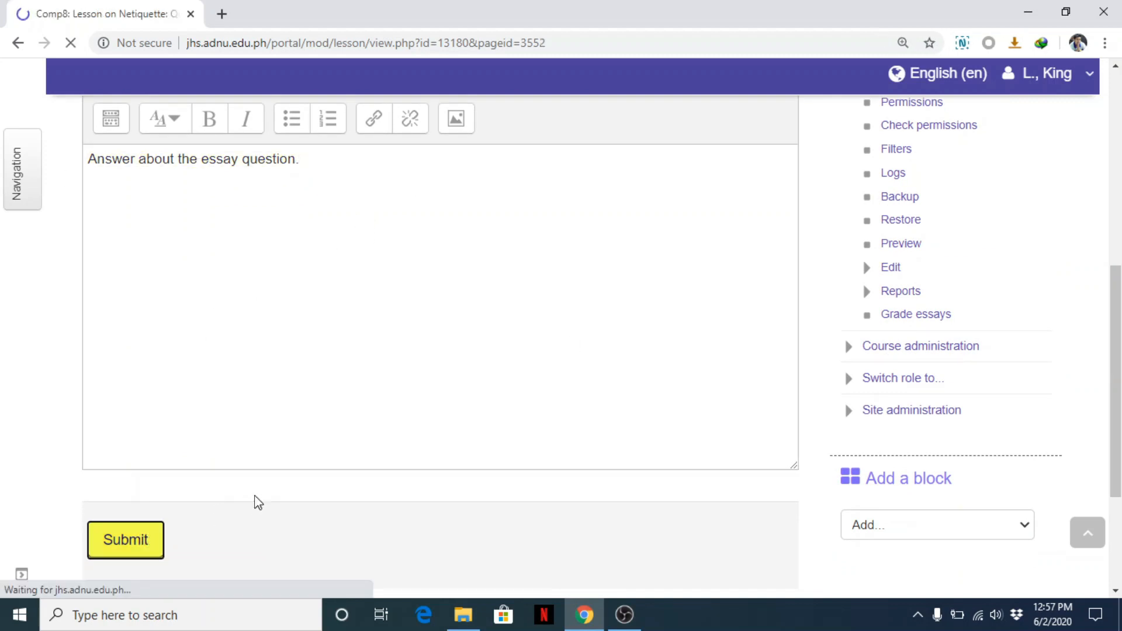
Match Descriptions 1, 2 and 3 with Answer 1, Answer 2 and Answer 3 respectively, and submit the matching question
scroll(844, 566, down, 4)
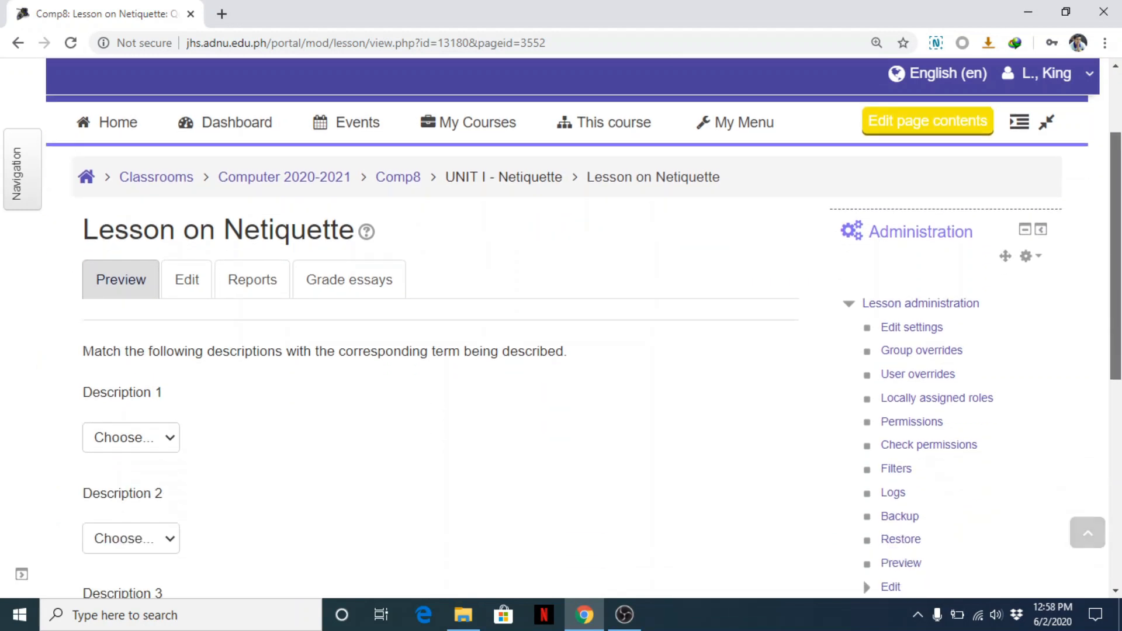
drag(1119, 363, 1119, 376)
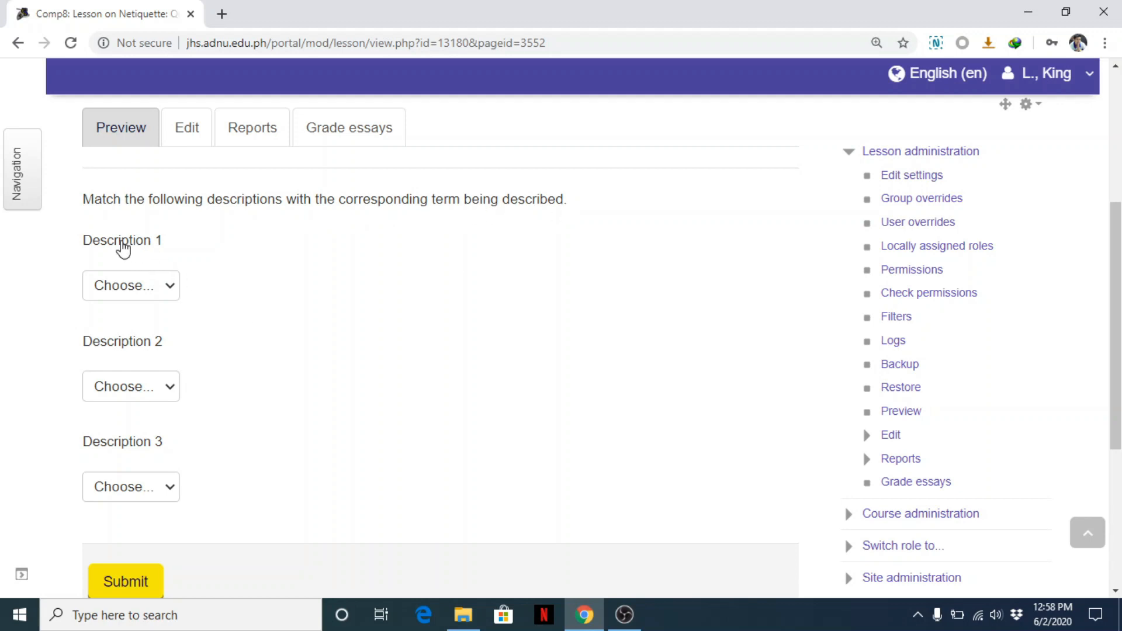
click(169, 285)
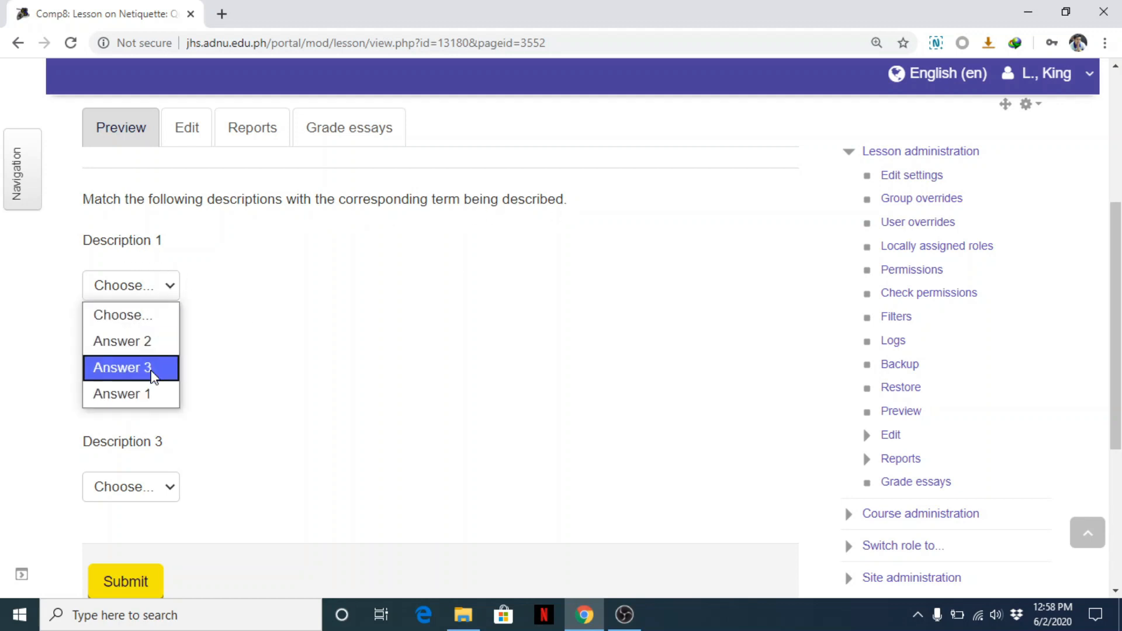
click(150, 394)
click(166, 386)
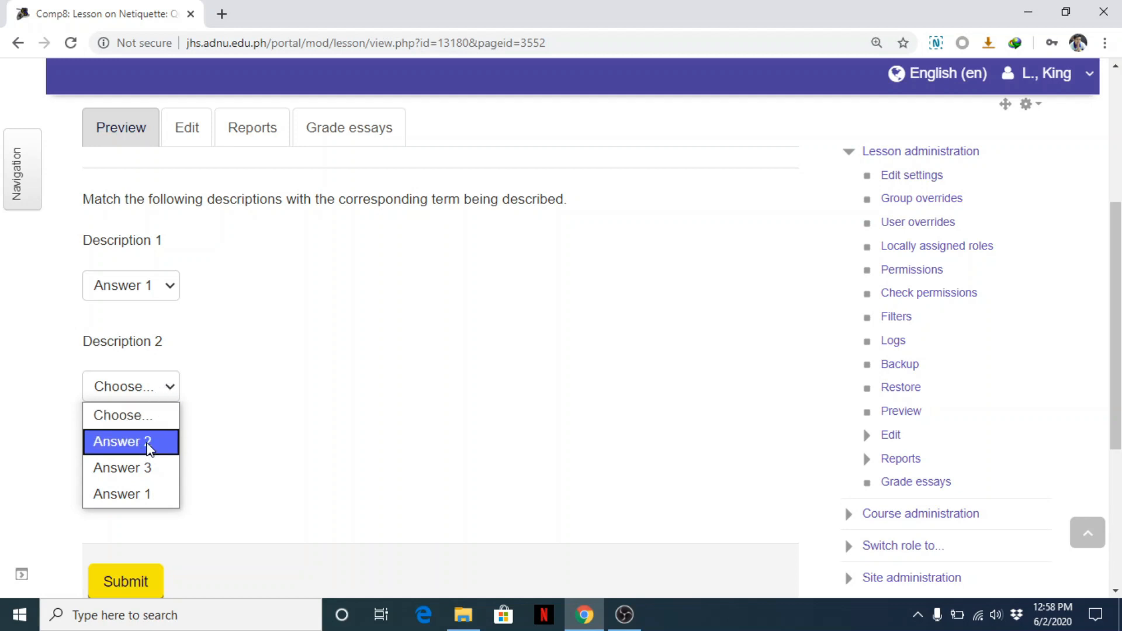
click(148, 449)
click(138, 491)
click(147, 437)
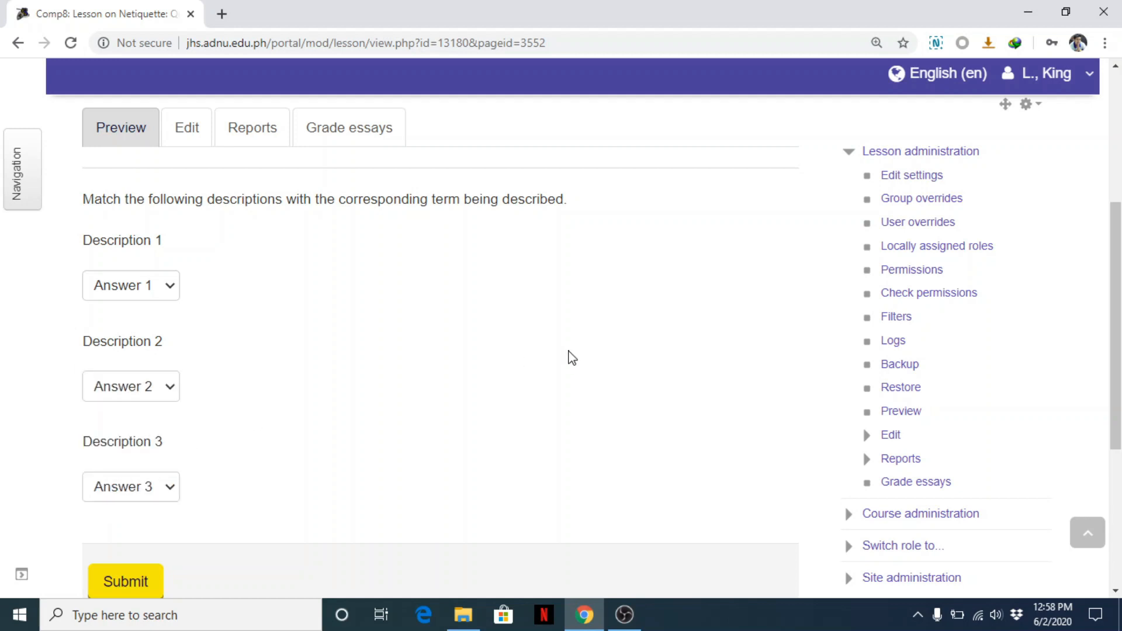
click(138, 581)
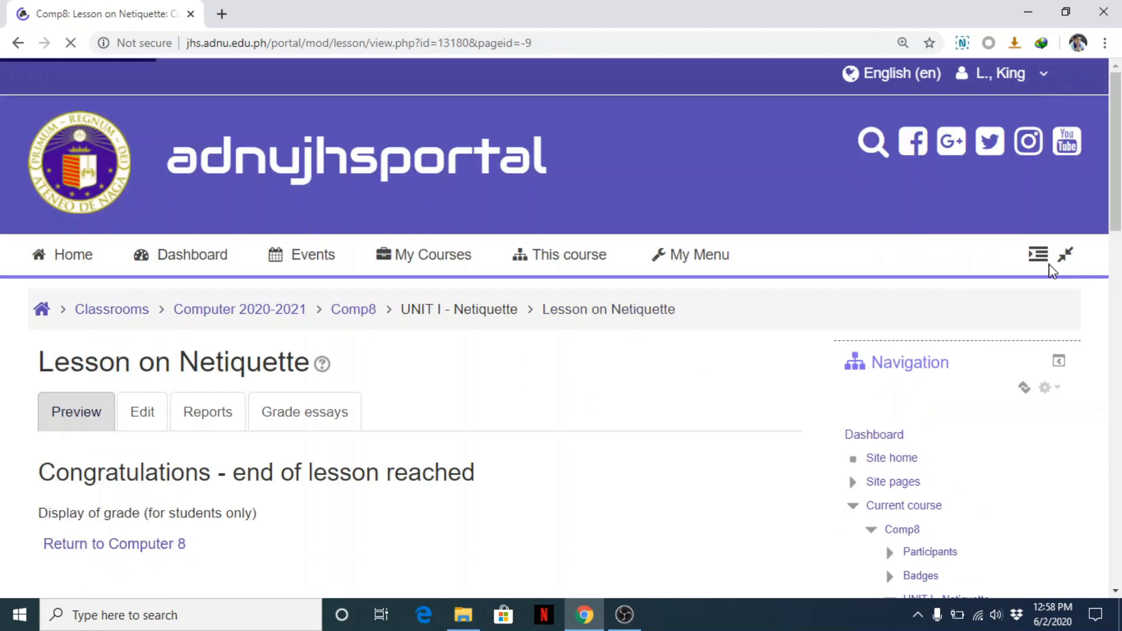
Open the Netiquette lesson for editing and switch its page list to the collapsed view
scroll(250, 320, down, 3)
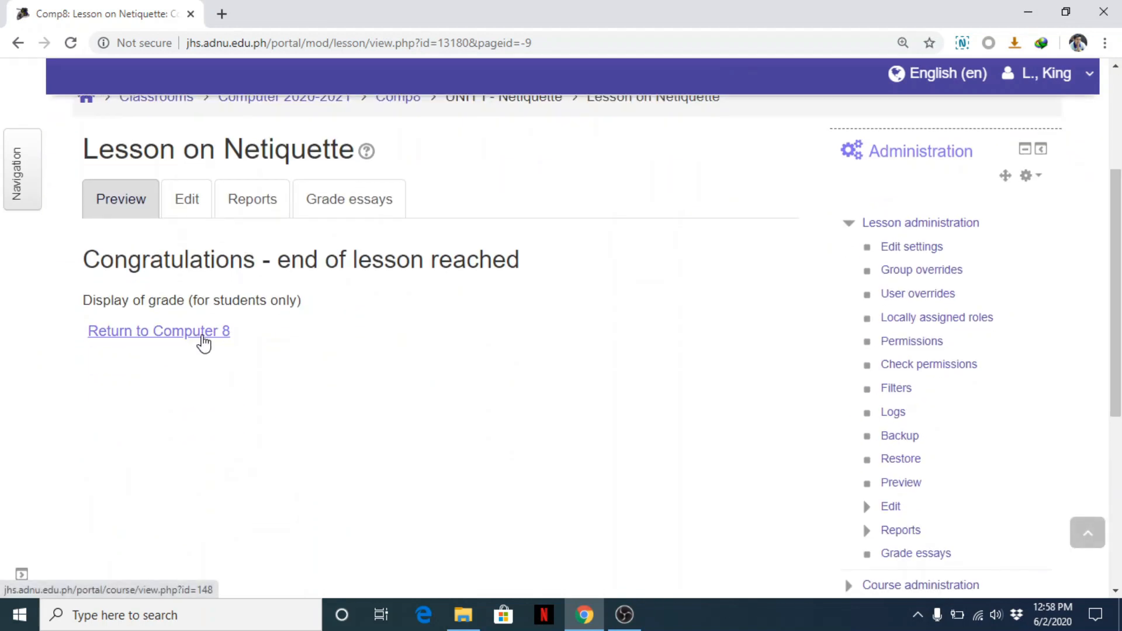
click(190, 204)
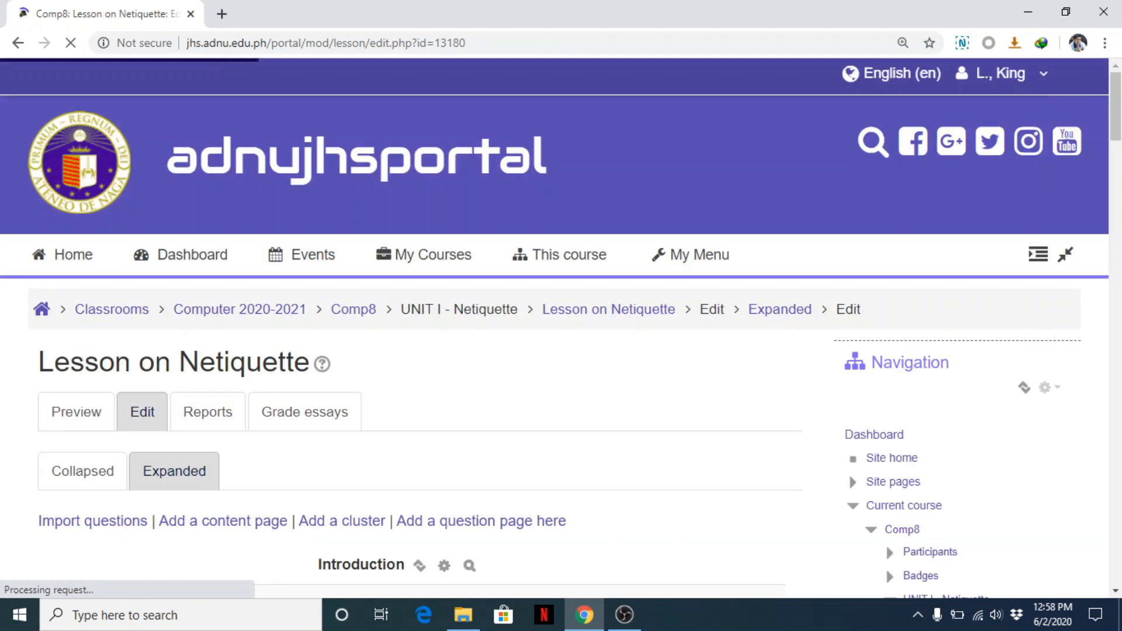
mouse_move(1119, 122)
mouse_down()
mouse_move(1118, 573)
mouse_move(1118, 131)
mouse_move(1118, 142)
mouse_up()
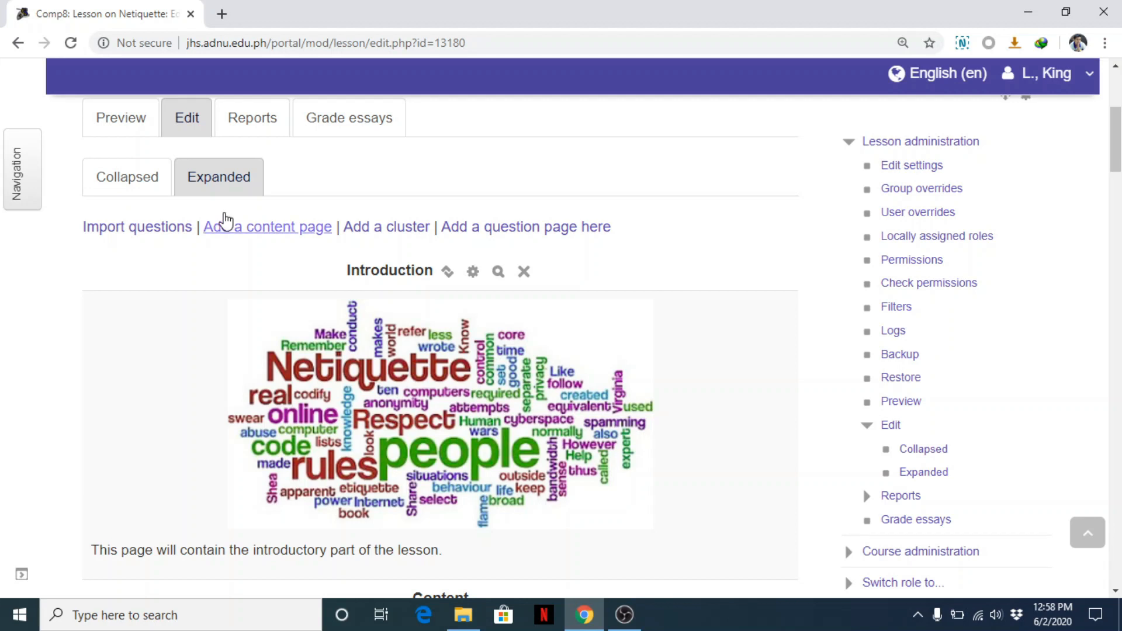
click(136, 189)
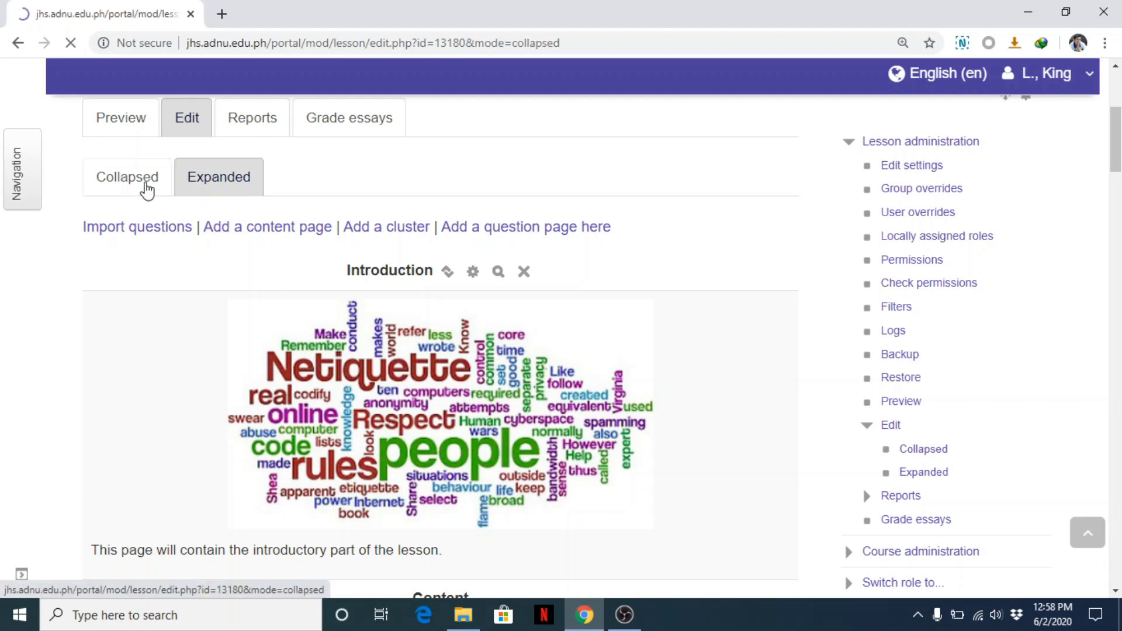
Examine the order, types and jumps of the lesson pages and the new-page options for Question4
scroll(171, 301, down, 6)
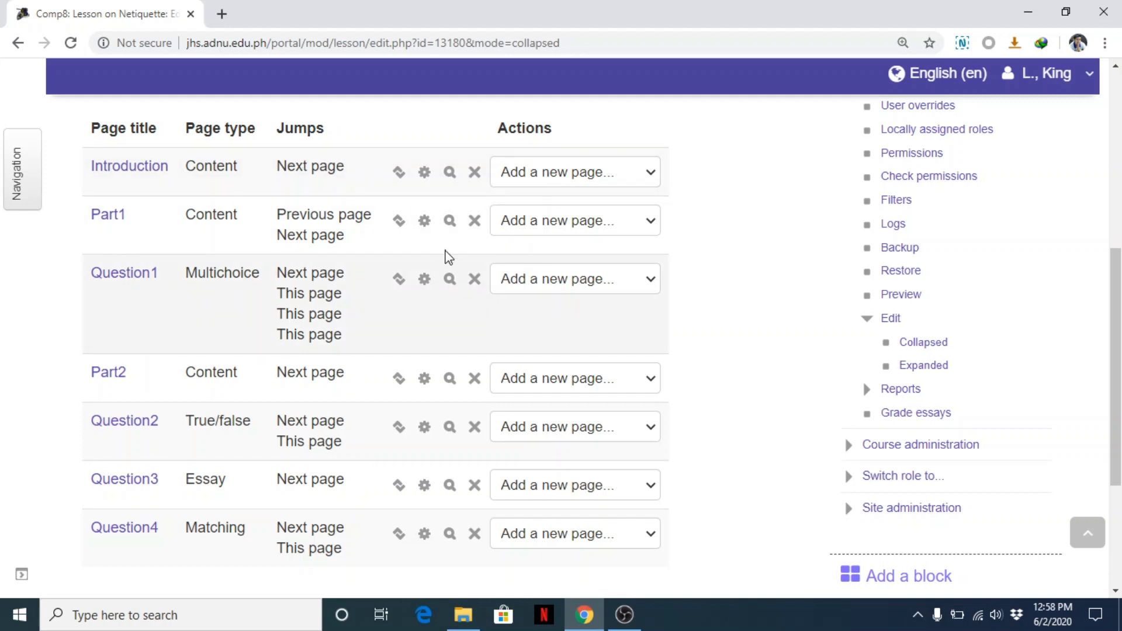
scroll(651, 286, down, 2)
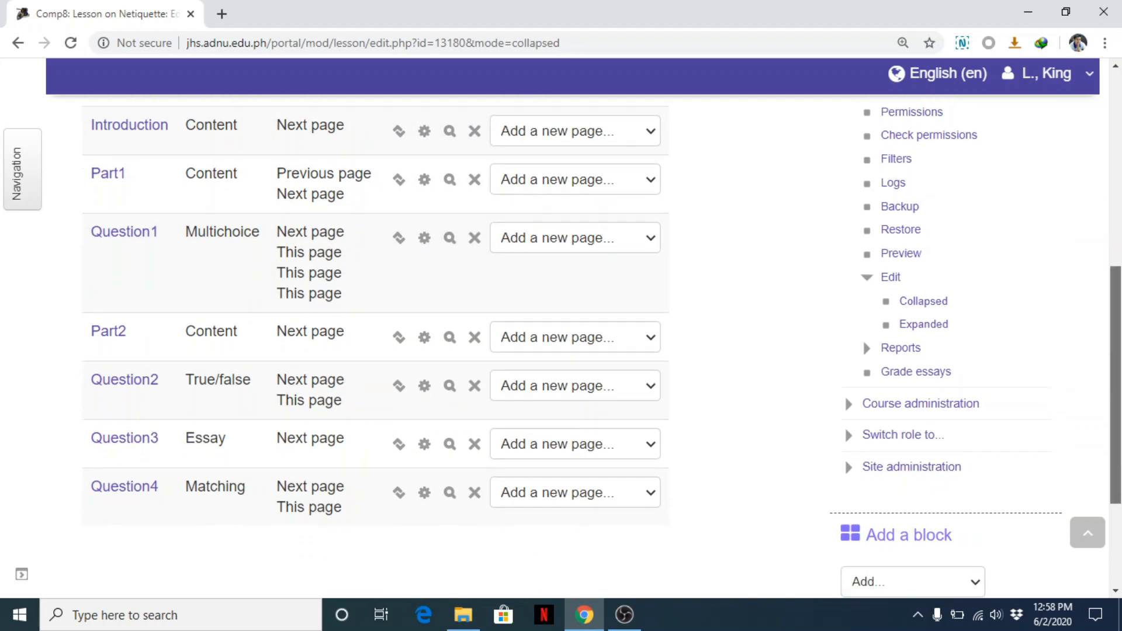
scroll(844, 367, up, 1)
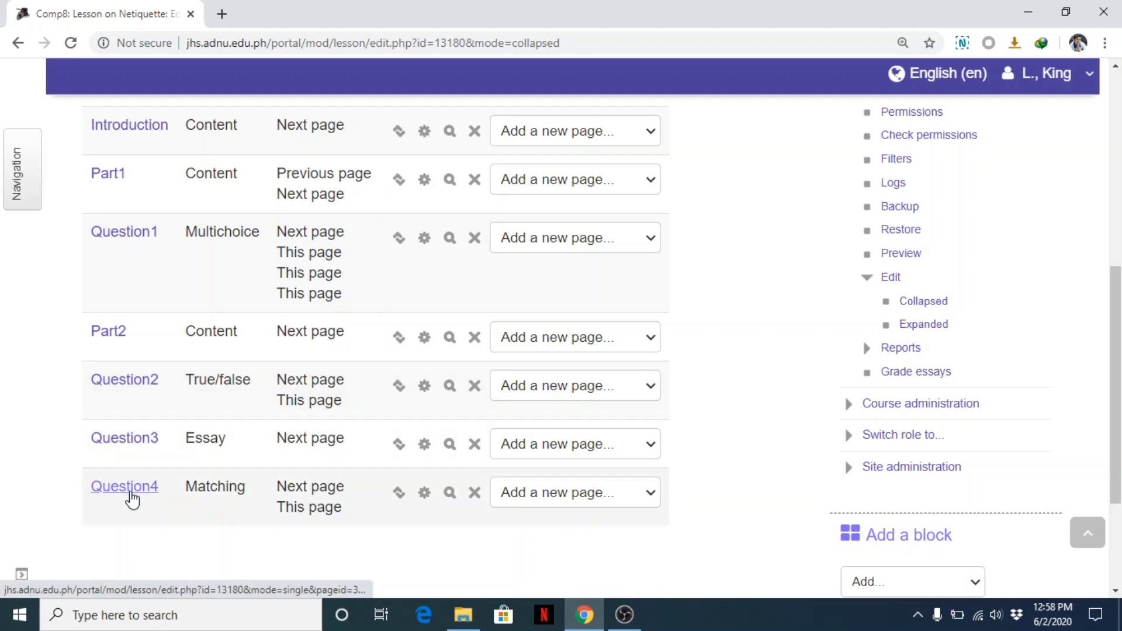
scroll(917, 428, down, 1)
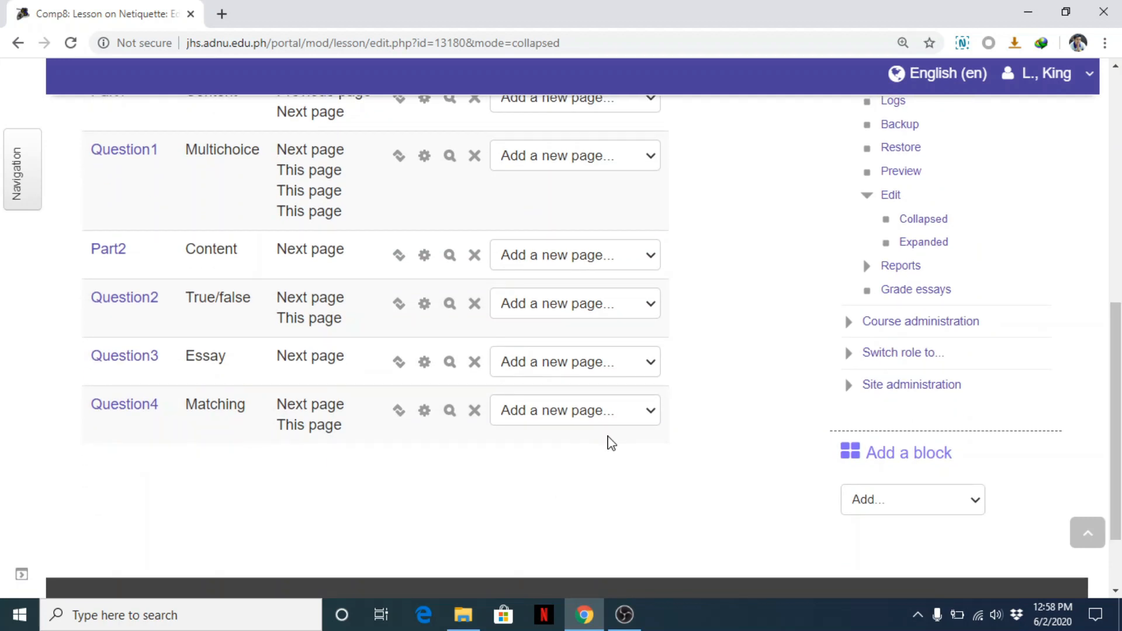
click(611, 416)
click(377, 506)
drag(1118, 362, 1119, 318)
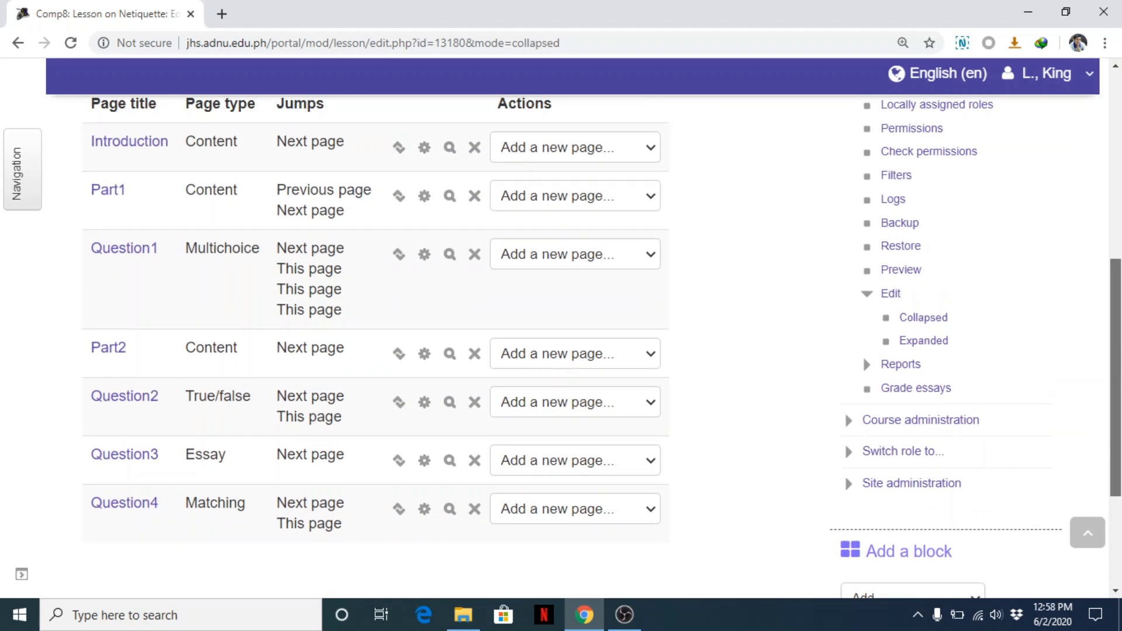
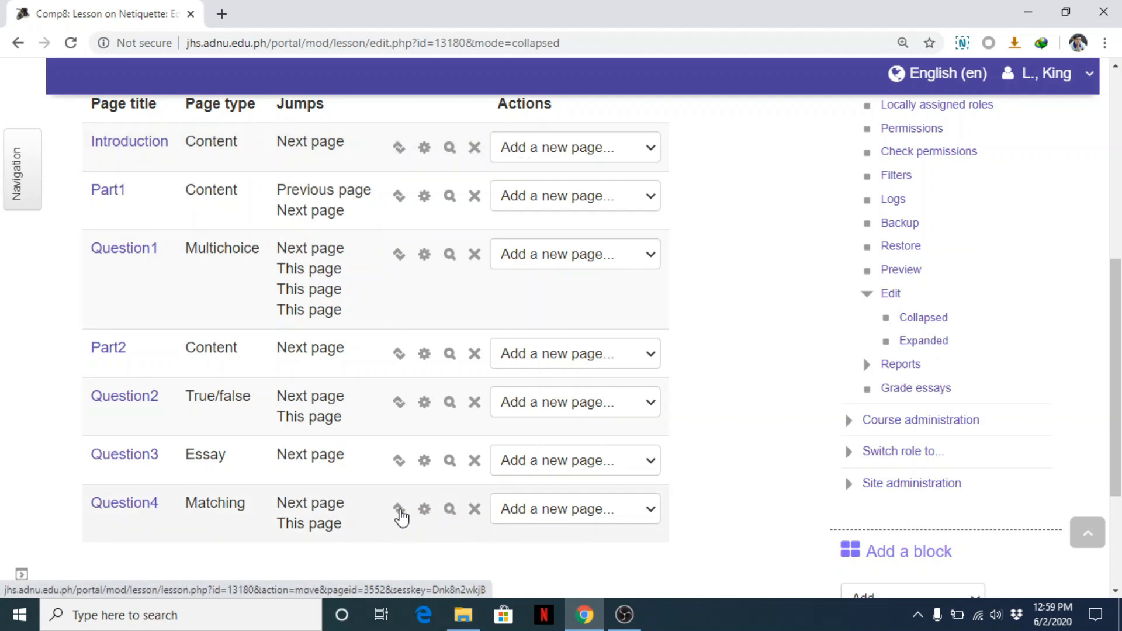
Move the Question4 page to the place between Part2 and Question2
click(399, 511)
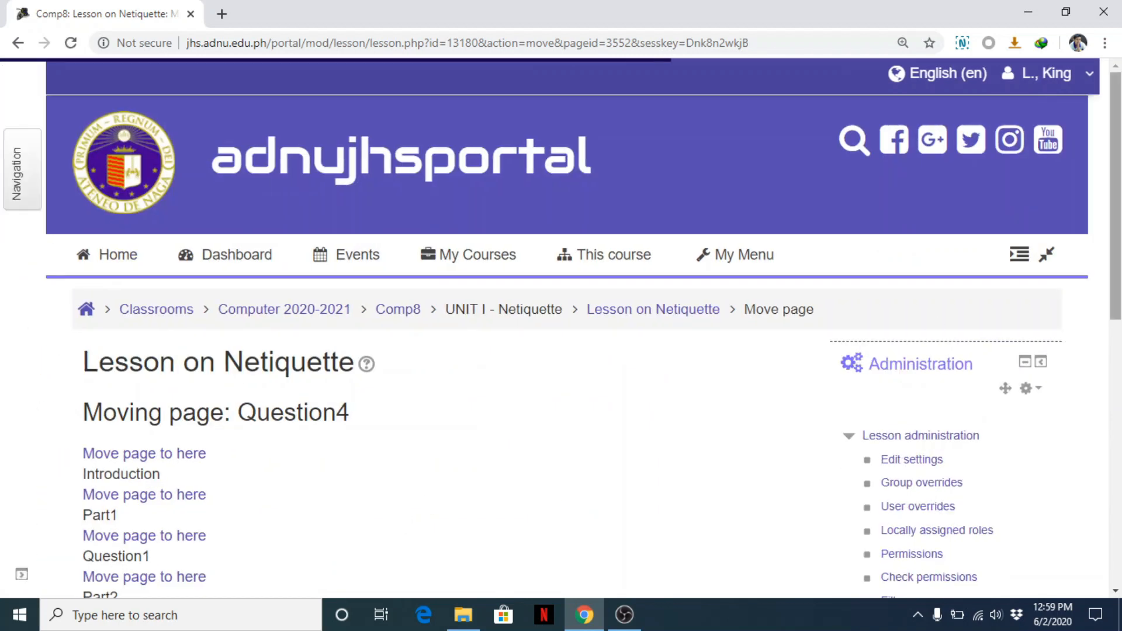
scroll(1101, 339, down, 3)
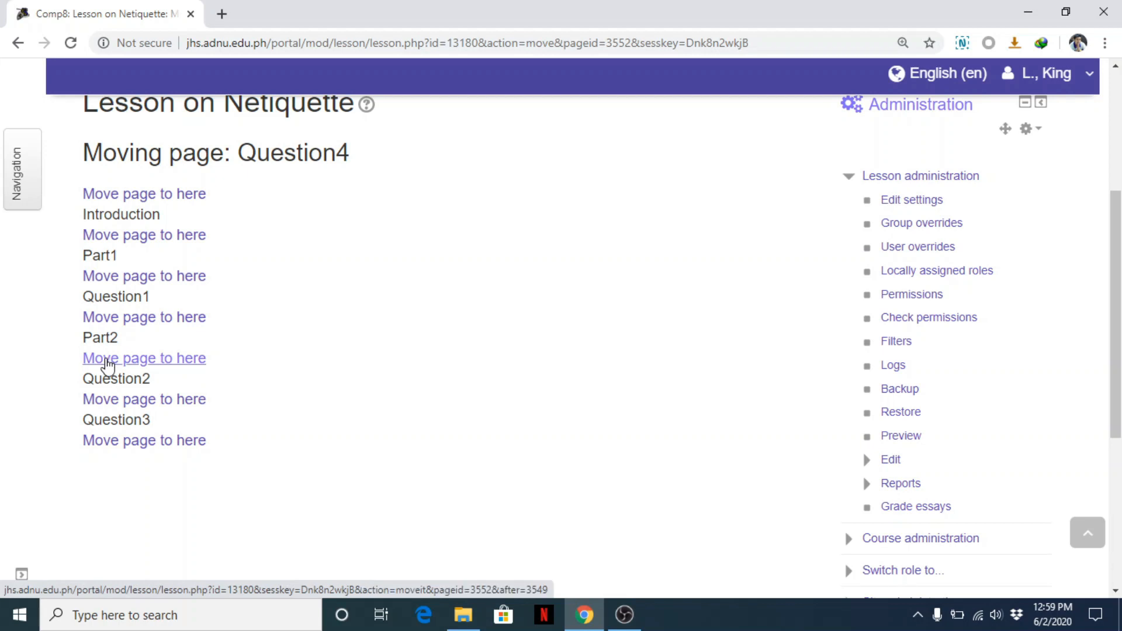
click(108, 364)
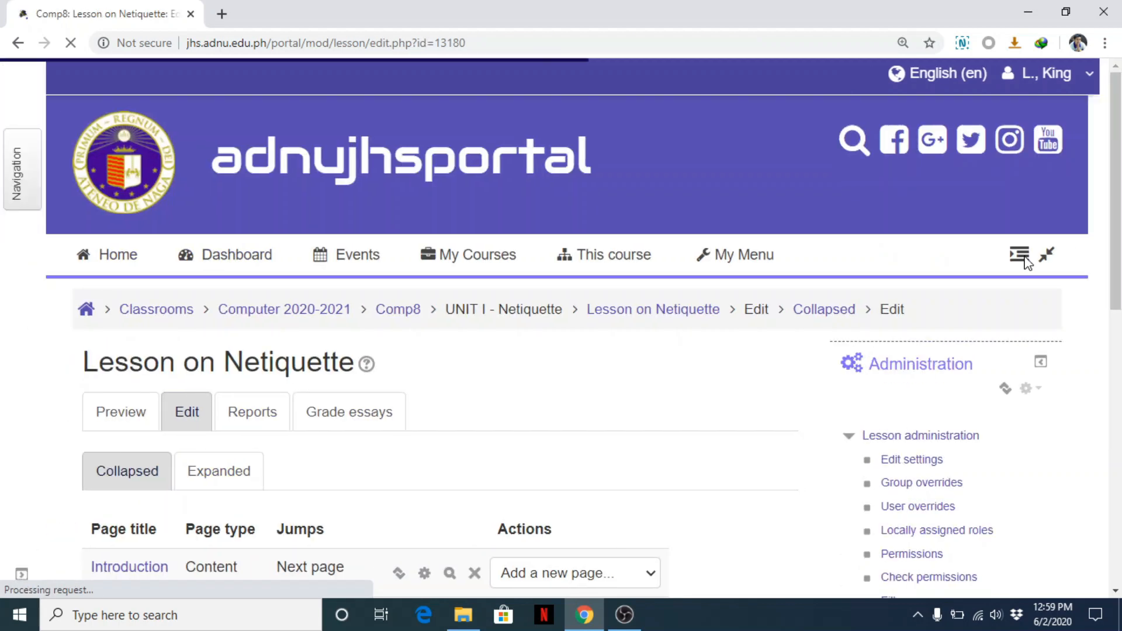
scroll(330, 377, down, 7)
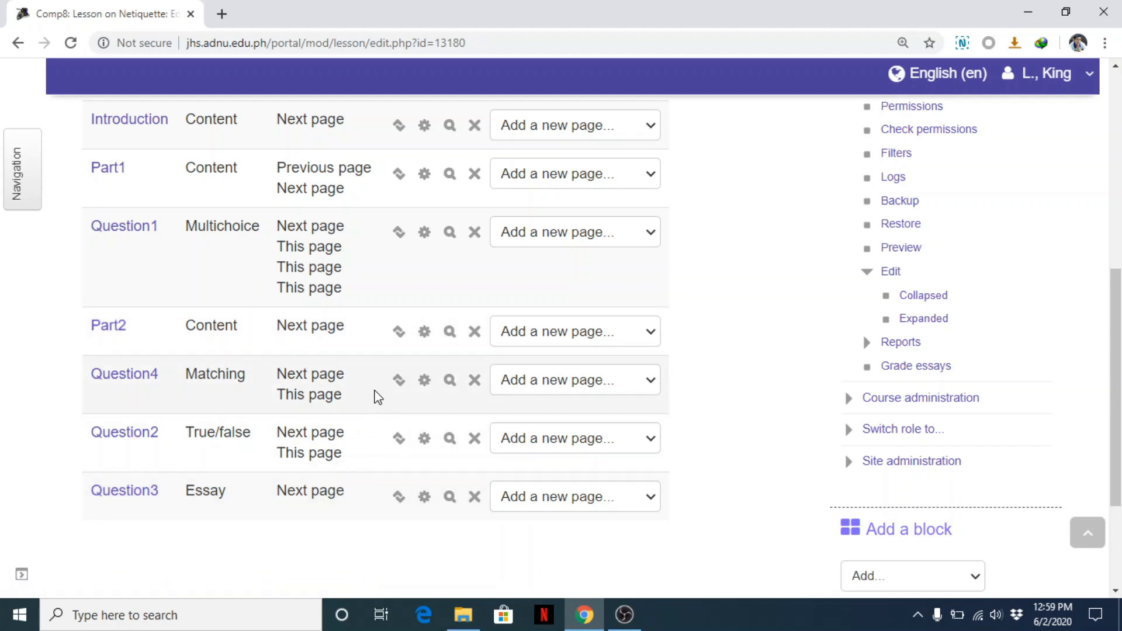
Move the Question4 page back to the end of the lesson, after Question3
click(397, 381)
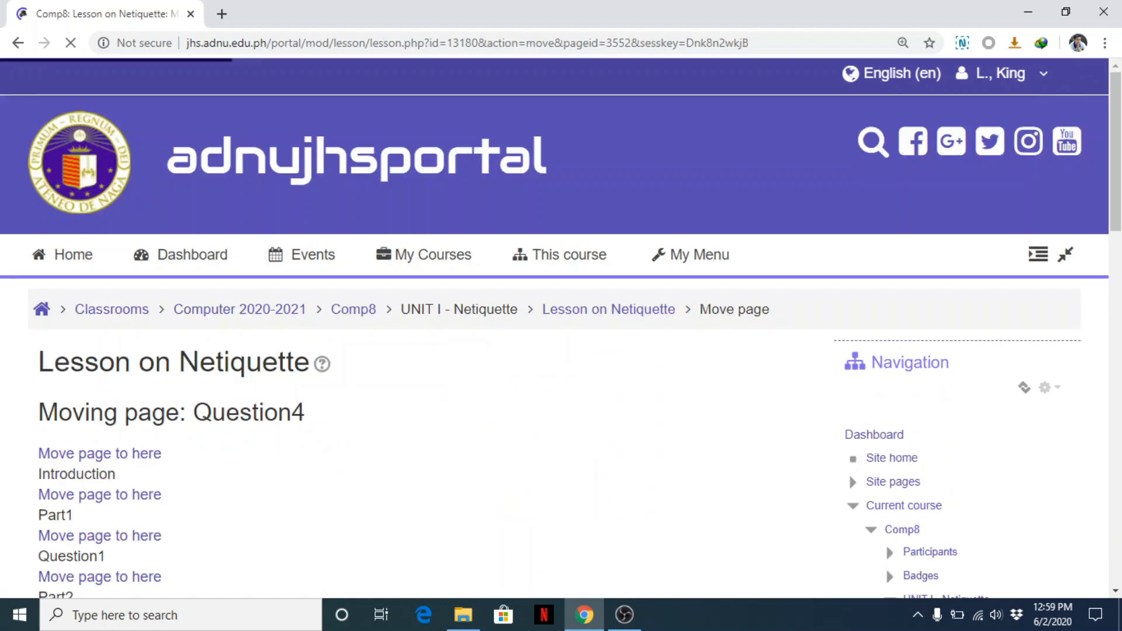
scroll(198, 326, down, 5)
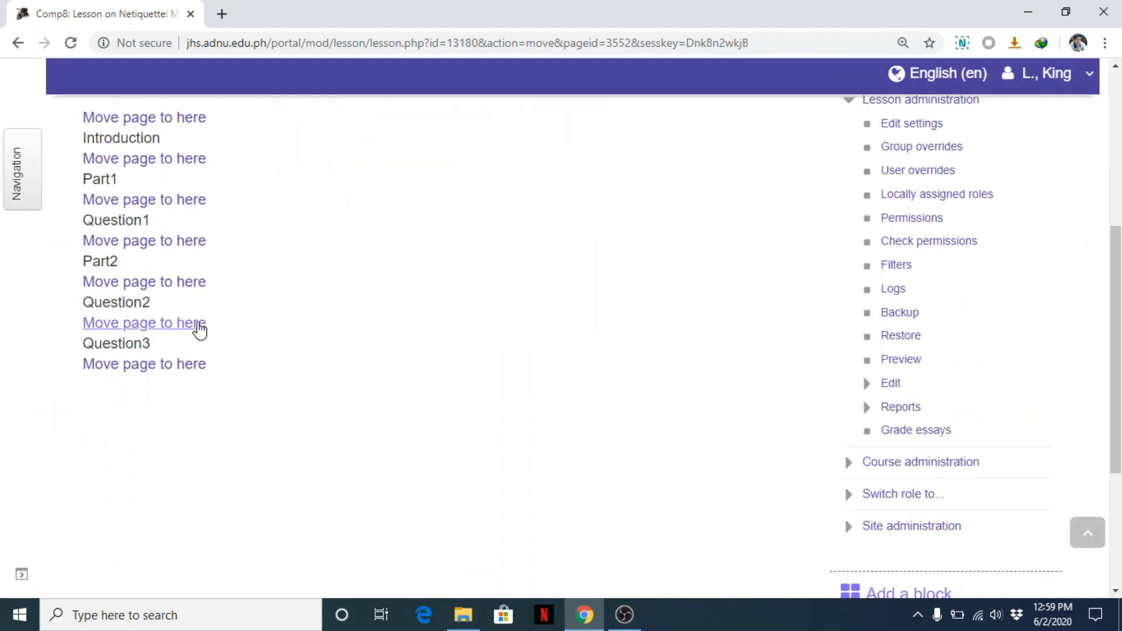
click(163, 367)
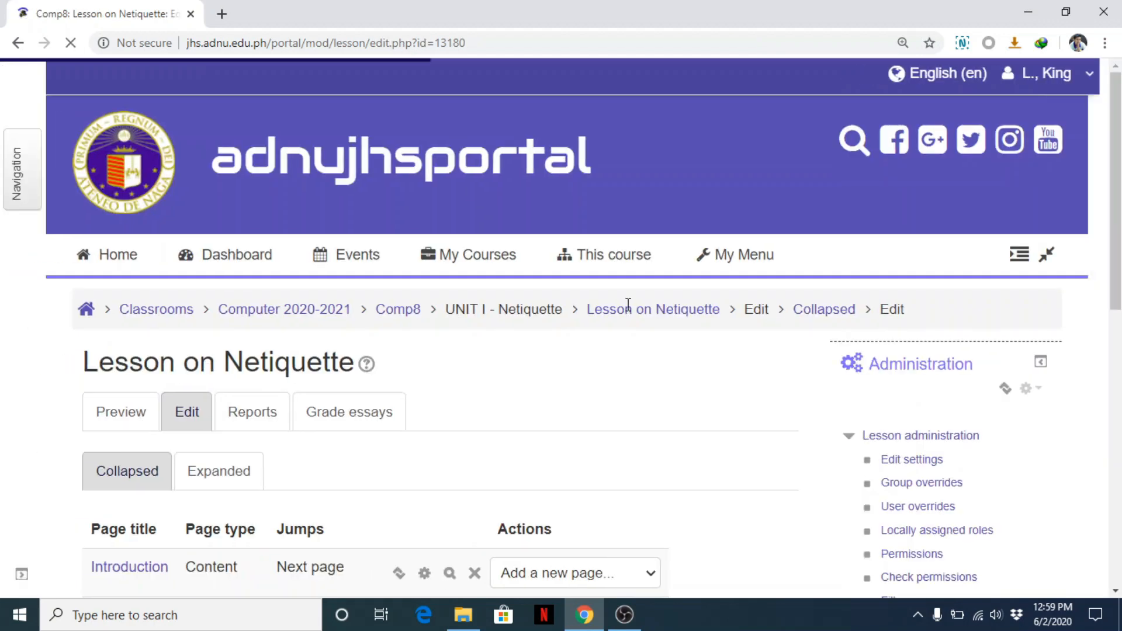
scroll(1117, 213, down, 7)
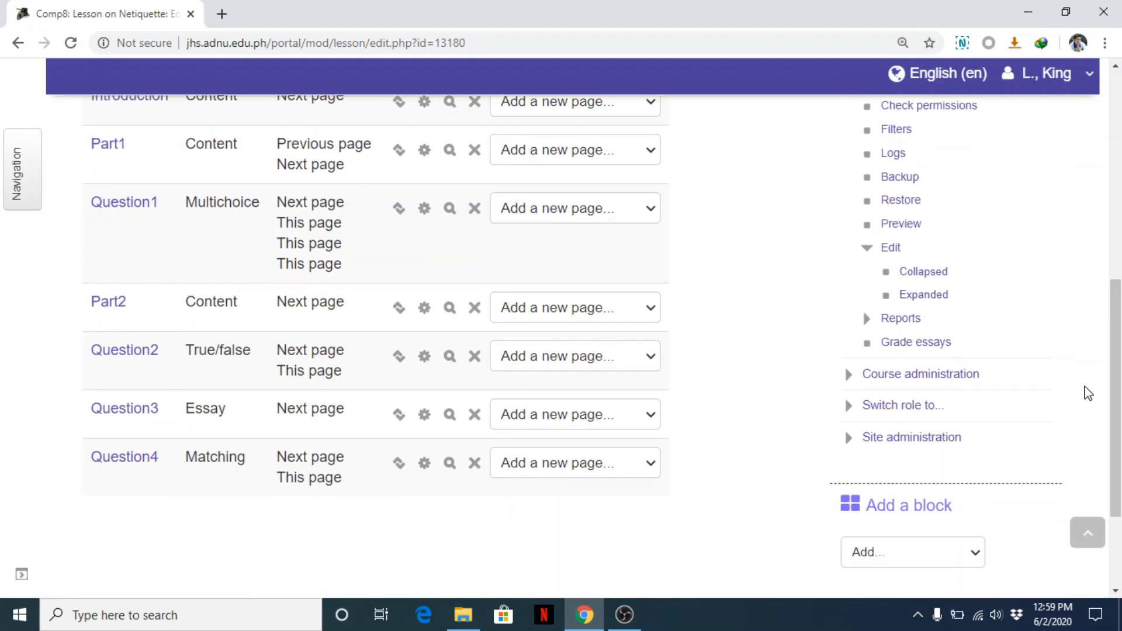
Start creating a new question page after Question4, opening the question type selection
drag(1115, 328, 1115, 312)
click(626, 248)
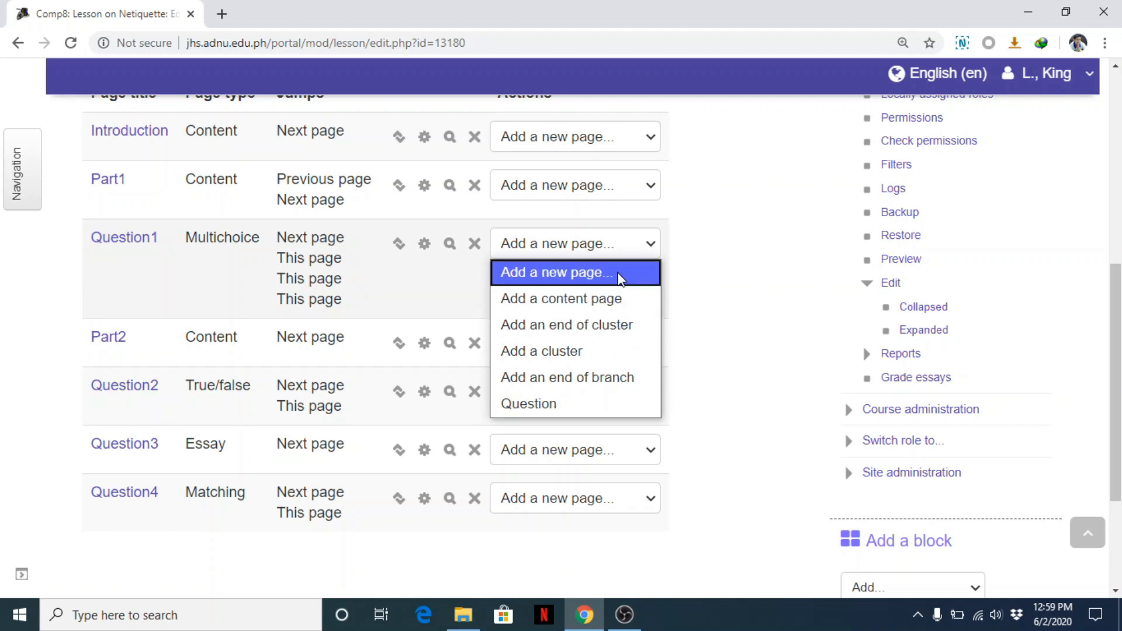
click(765, 271)
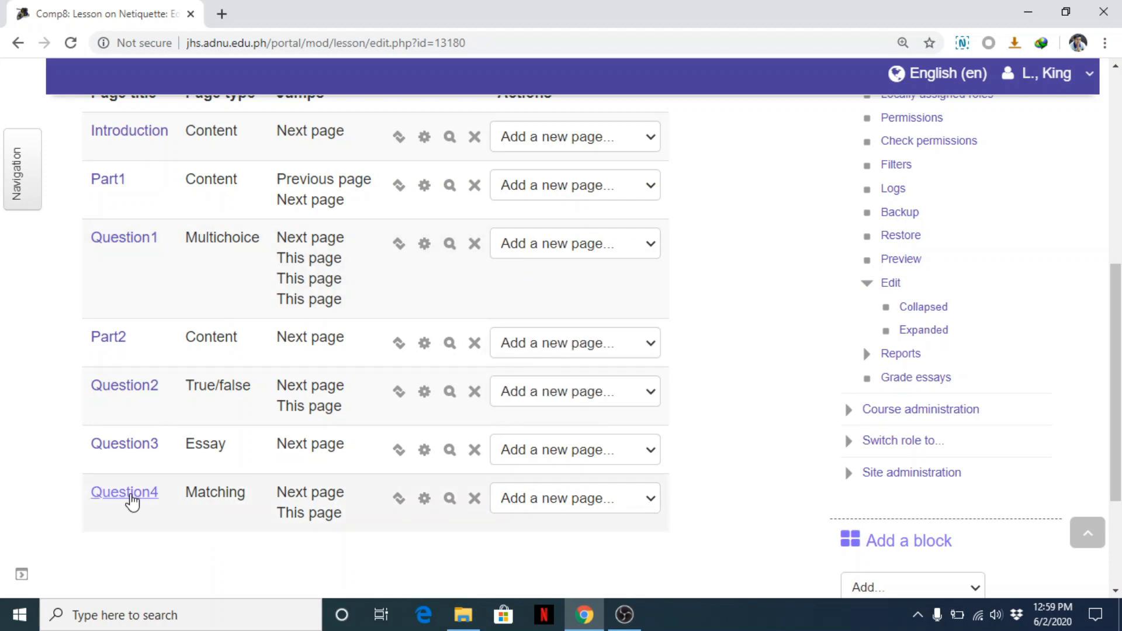
click(609, 500)
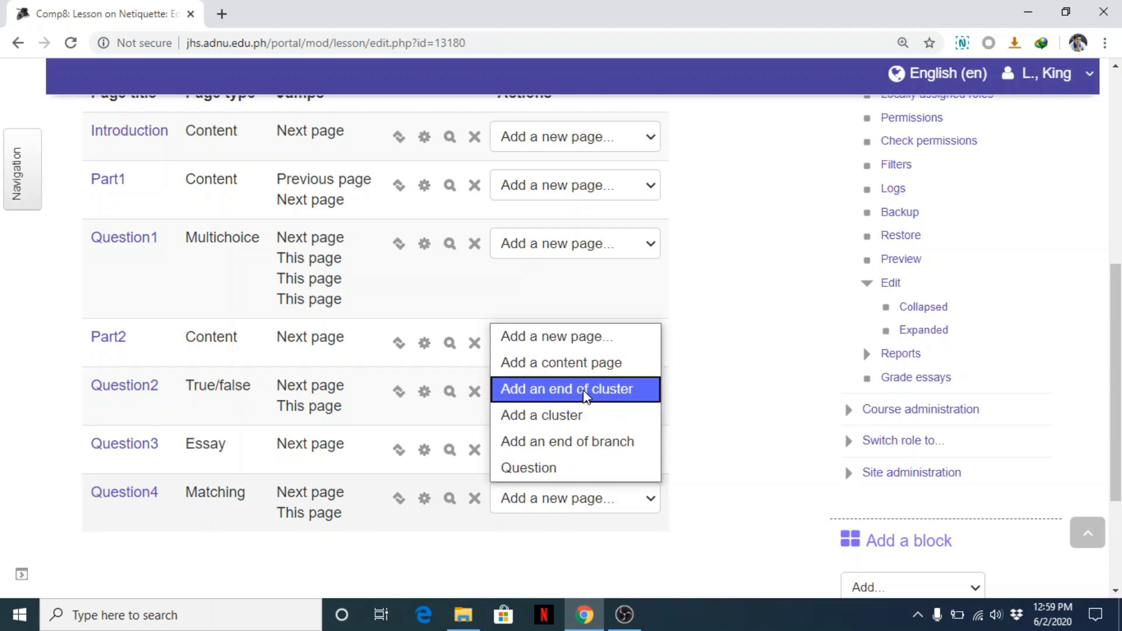
click(575, 469)
scroll(1119, 201, down, 3)
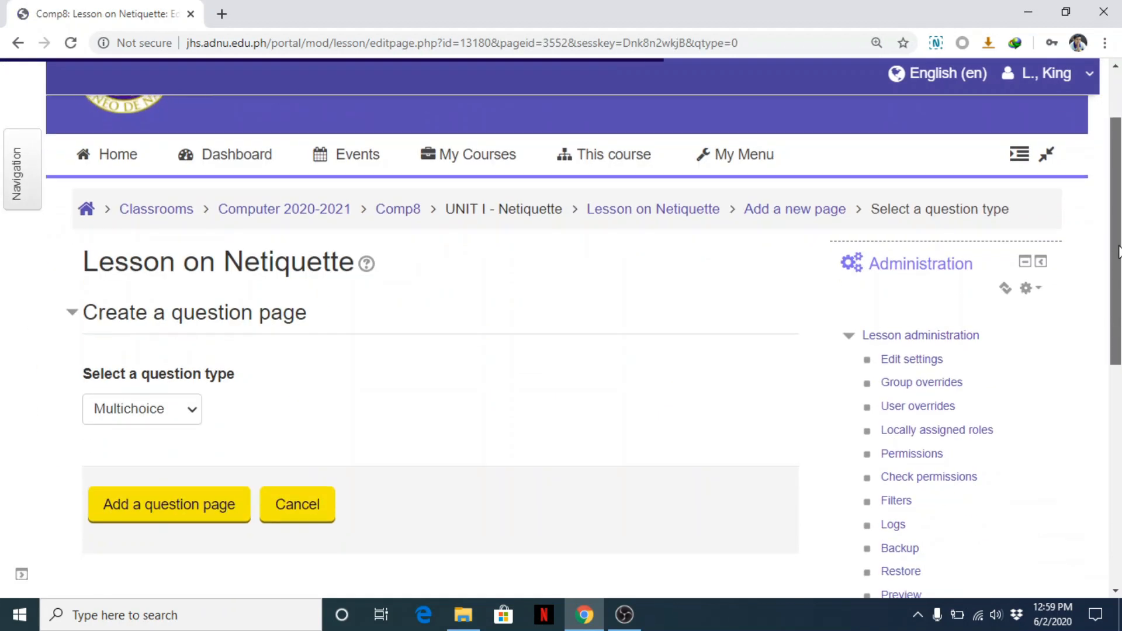
Choose Numerical as the question type and add the question page
click(162, 320)
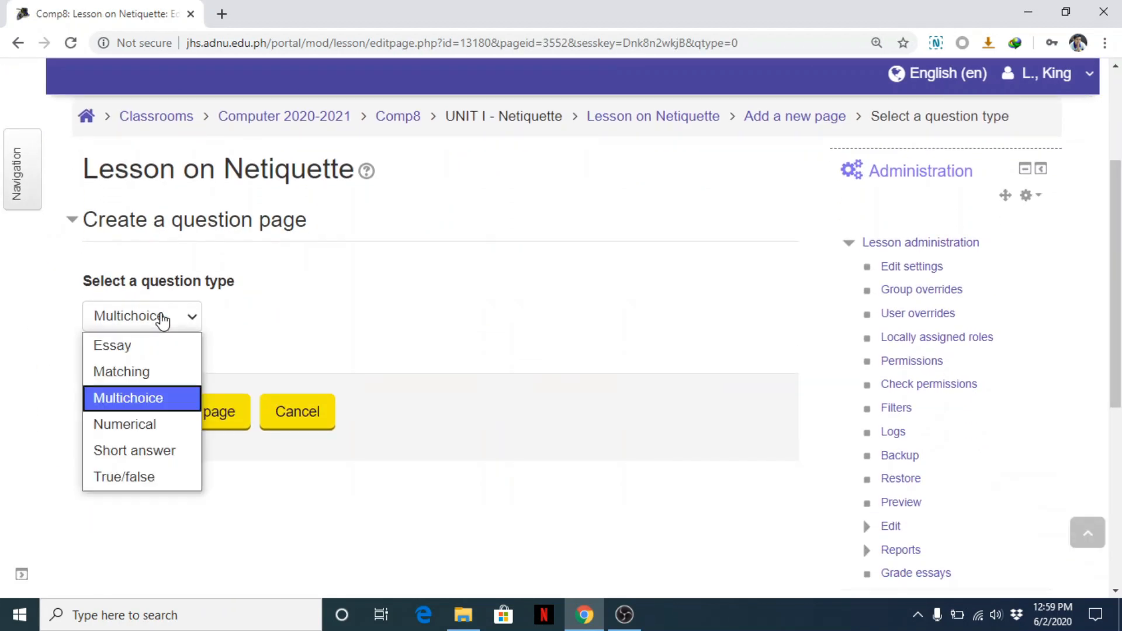
click(142, 426)
click(177, 413)
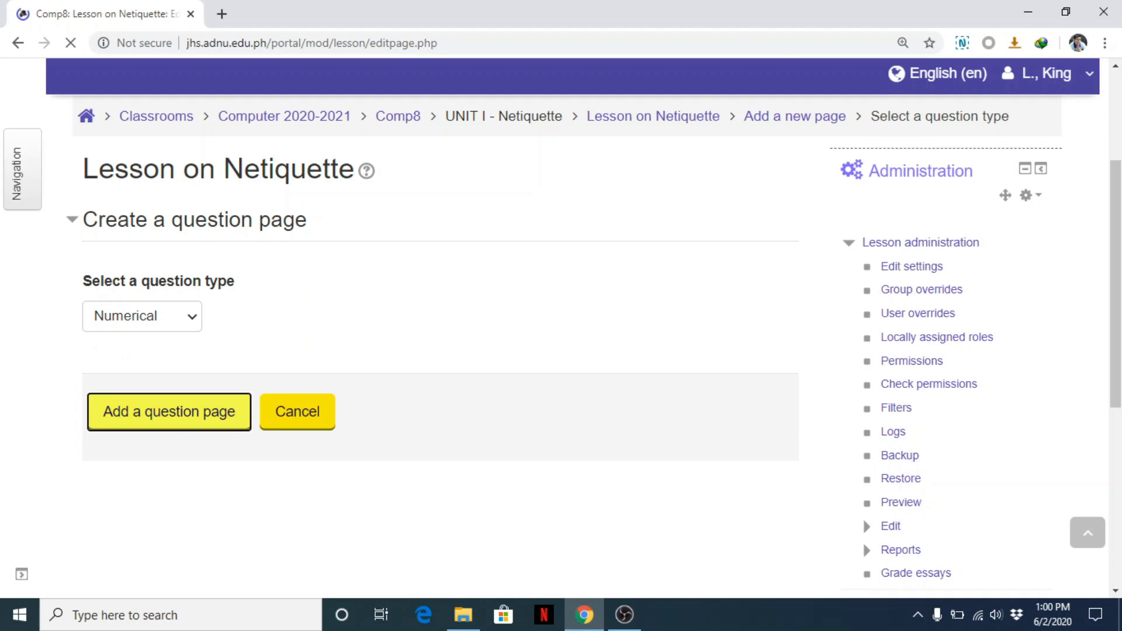
Examine the numerical question form, including its contents, answer, response, jump and score fields
scroll(1120, 219, down, 4)
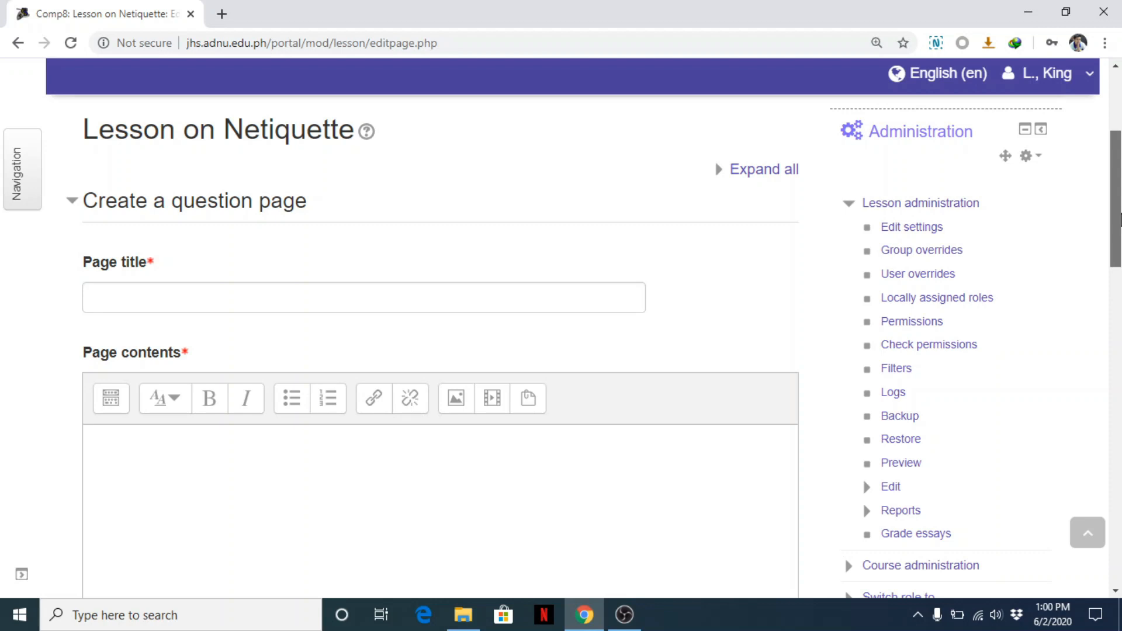
scroll(1120, 219, down, 10)
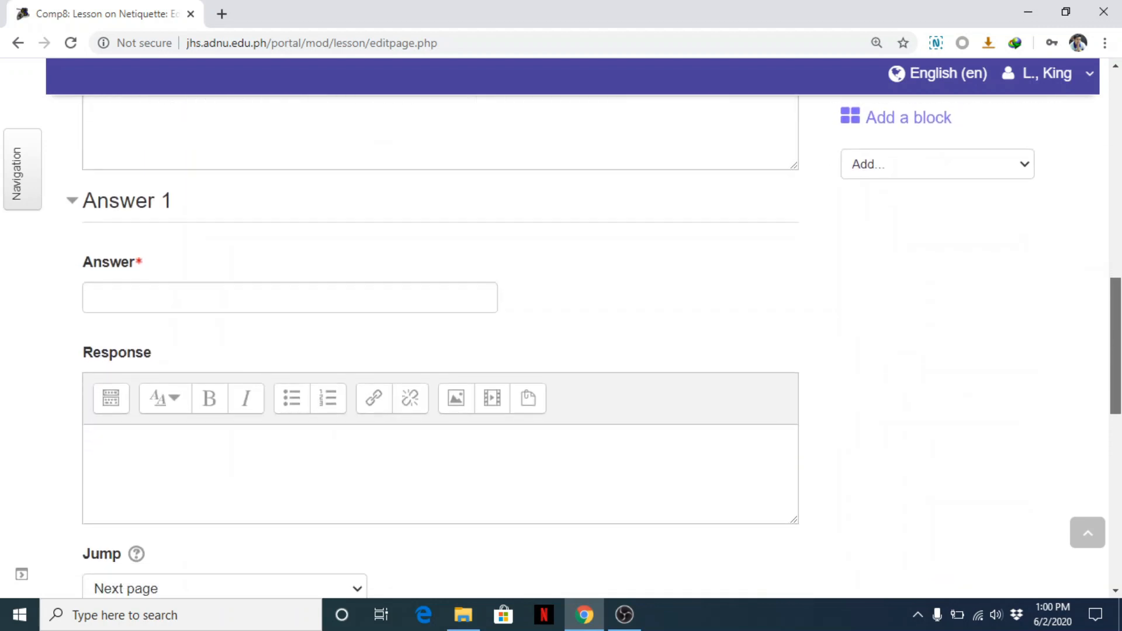
scroll(441, 345, down, 4)
scroll(440, 345, up, 2)
scroll(440, 345, down, 5)
drag(1119, 465, 1117, 243)
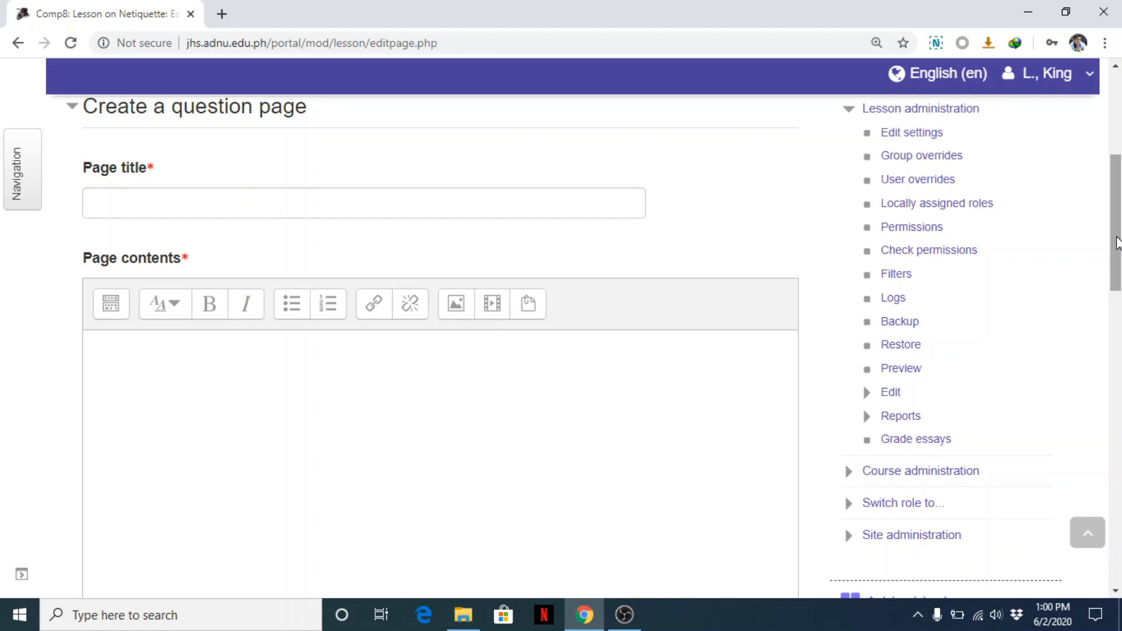
mouse_move(1117, 237)
mouse_down()
mouse_move(1117, 222)
mouse_move(1117, 233)
mouse_up()
Title the new question page "Question5"
click(223, 220)
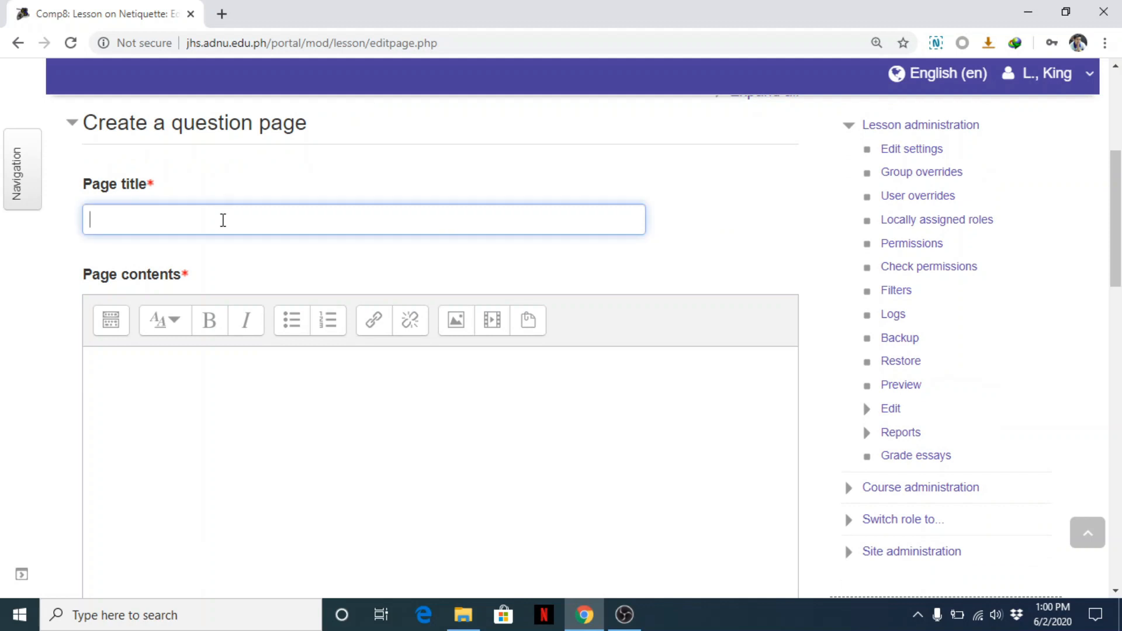
text(Question)
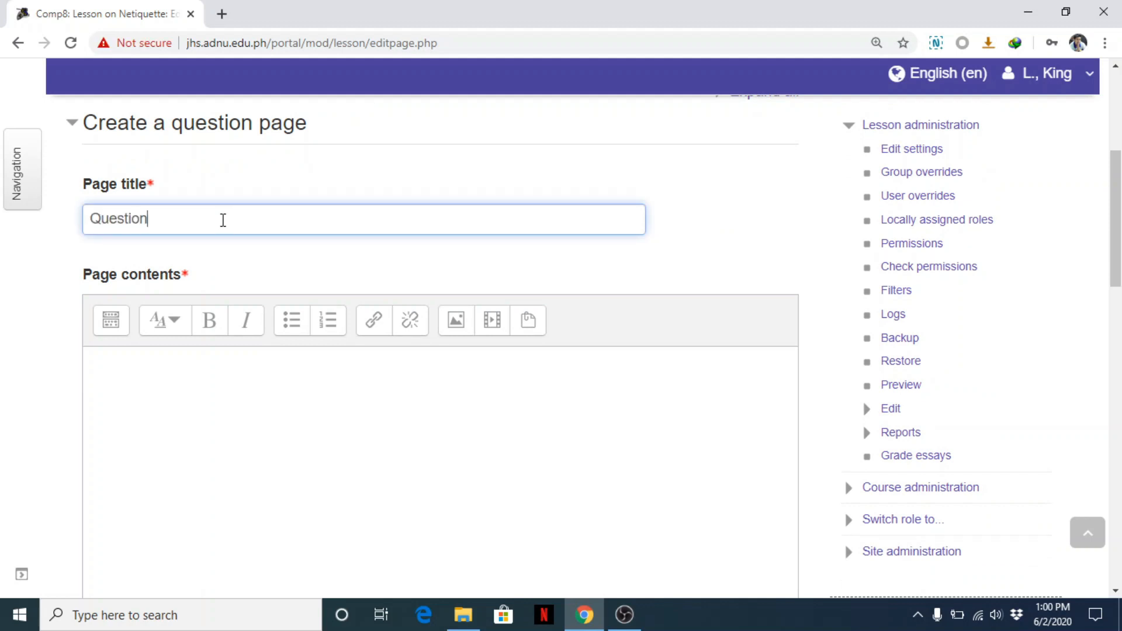
text(5)
click(283, 458)
text(How )
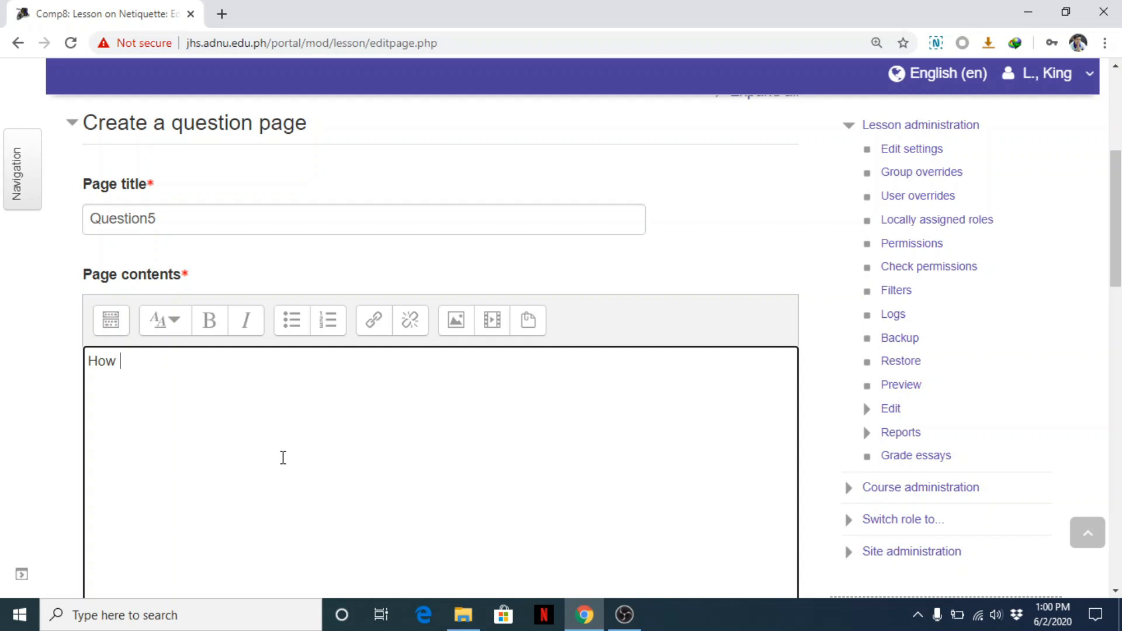
text(many rules of Netiquette)
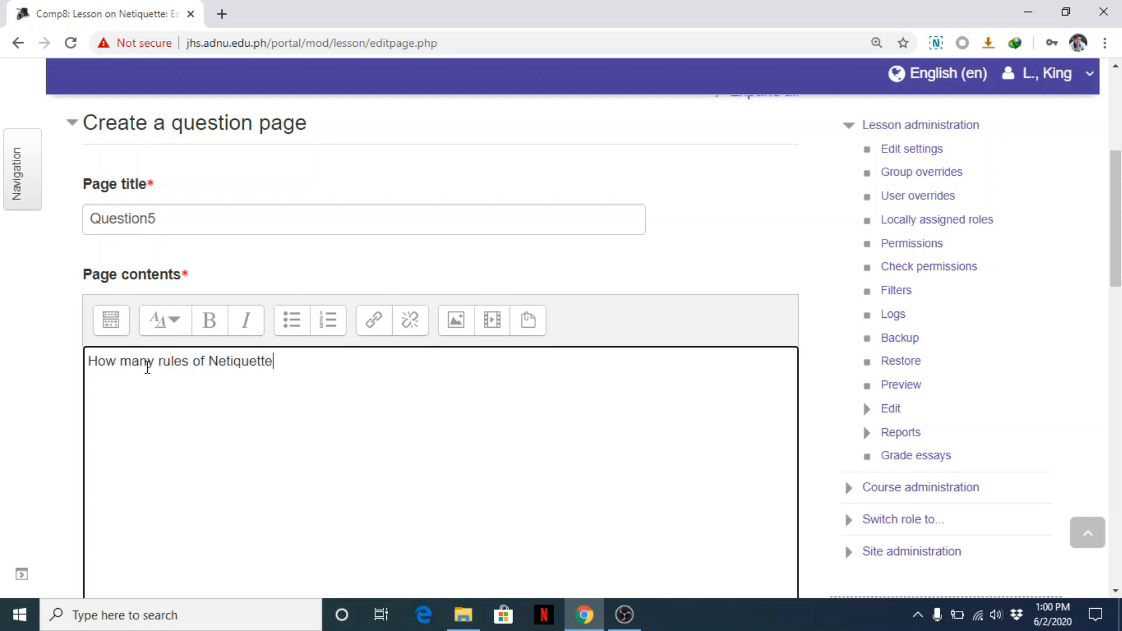
drag(310, 367, 85, 368)
drag(336, 356, 87, 366)
key(BackSpace)
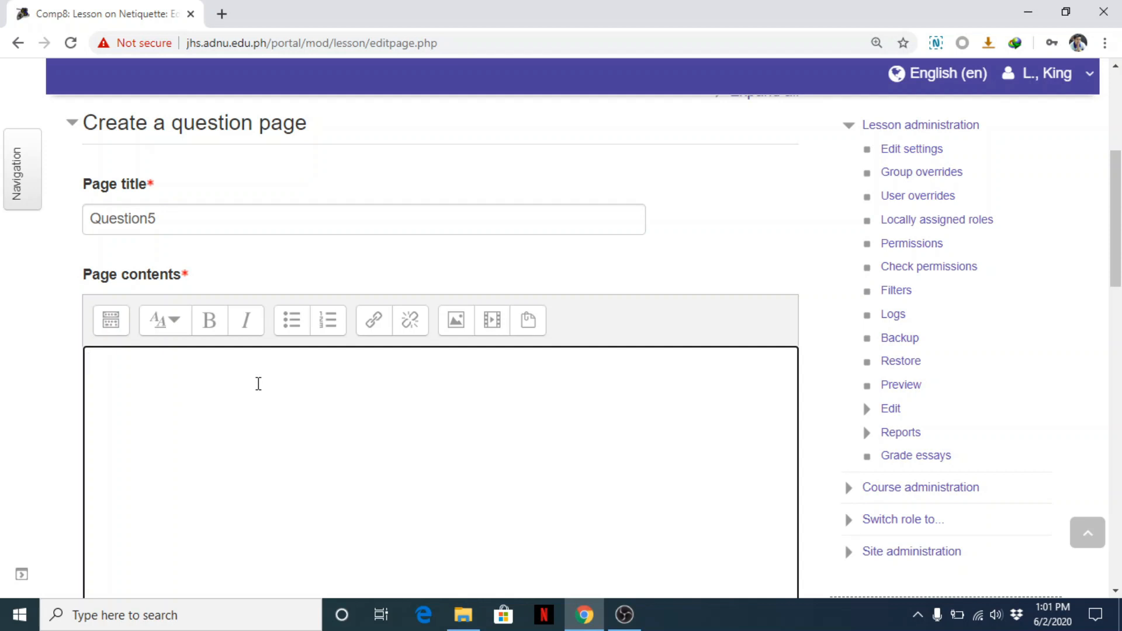
Write "3 X 2 is equal to ____?" as the page contents and enter 6 as the answer of Answer 1
text(3 X 2 is equal to)
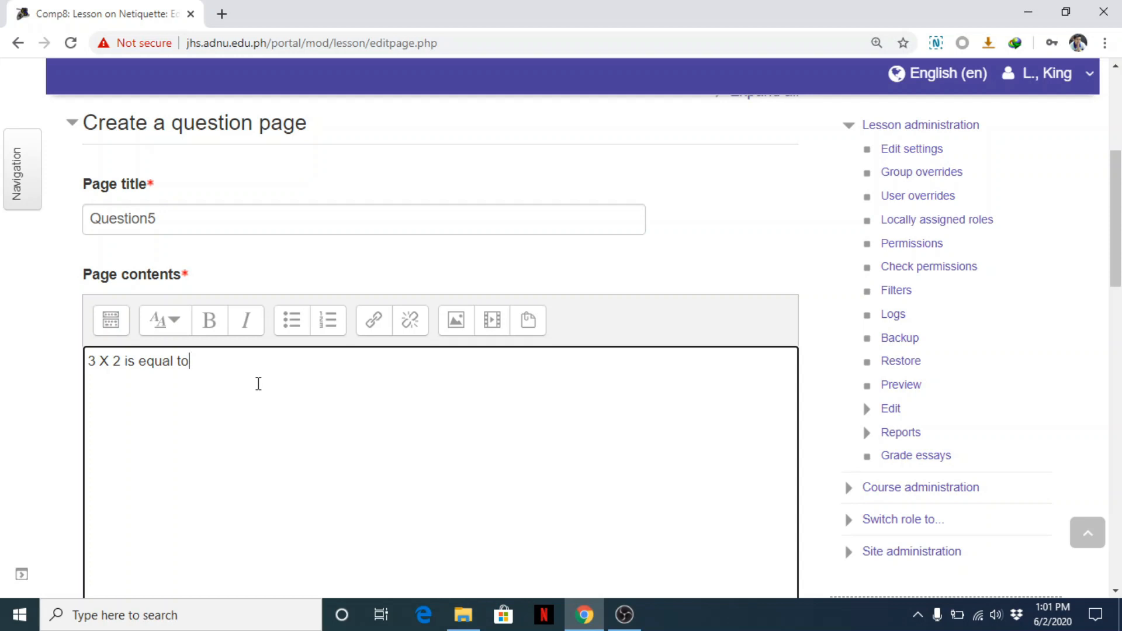
text( ____?)
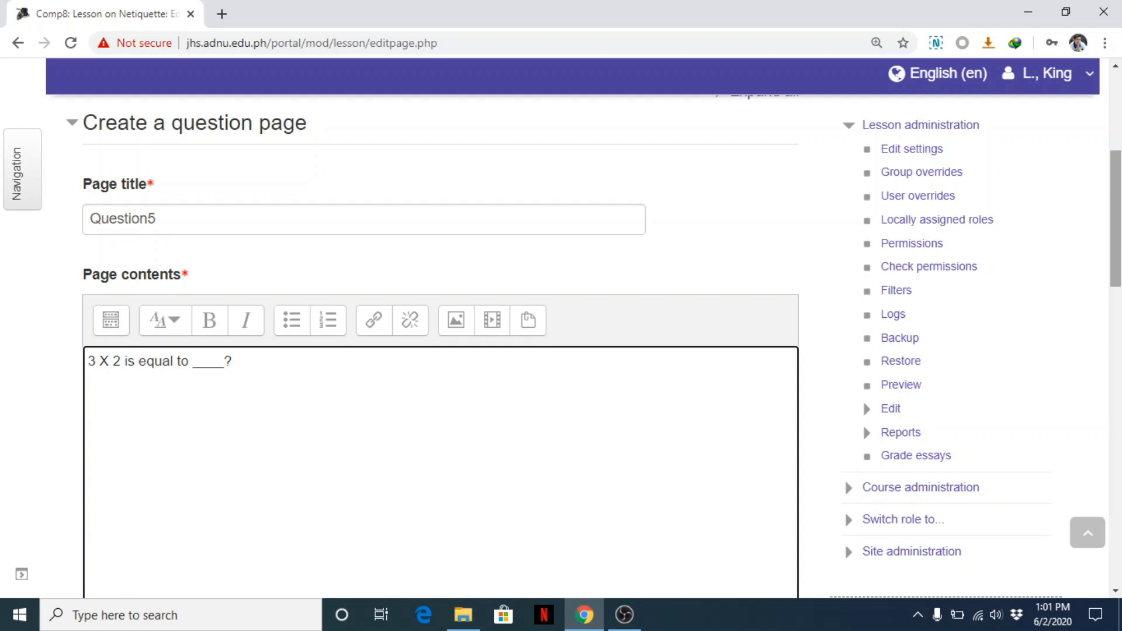
scroll(438, 351, down, 2)
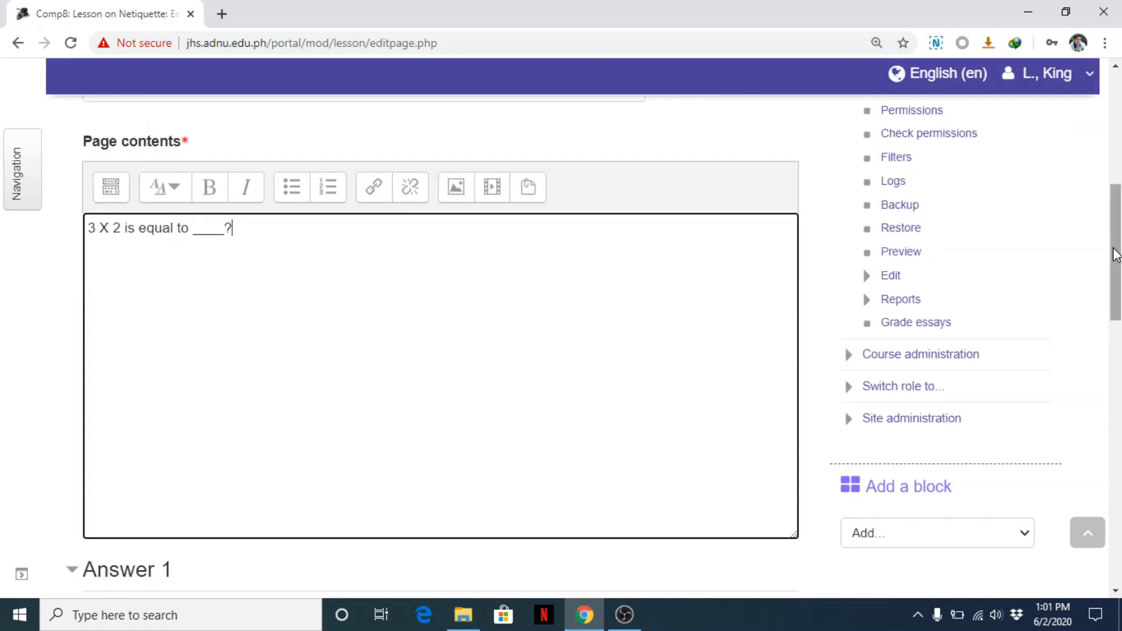
scroll(1116, 256, down, 6)
click(182, 312)
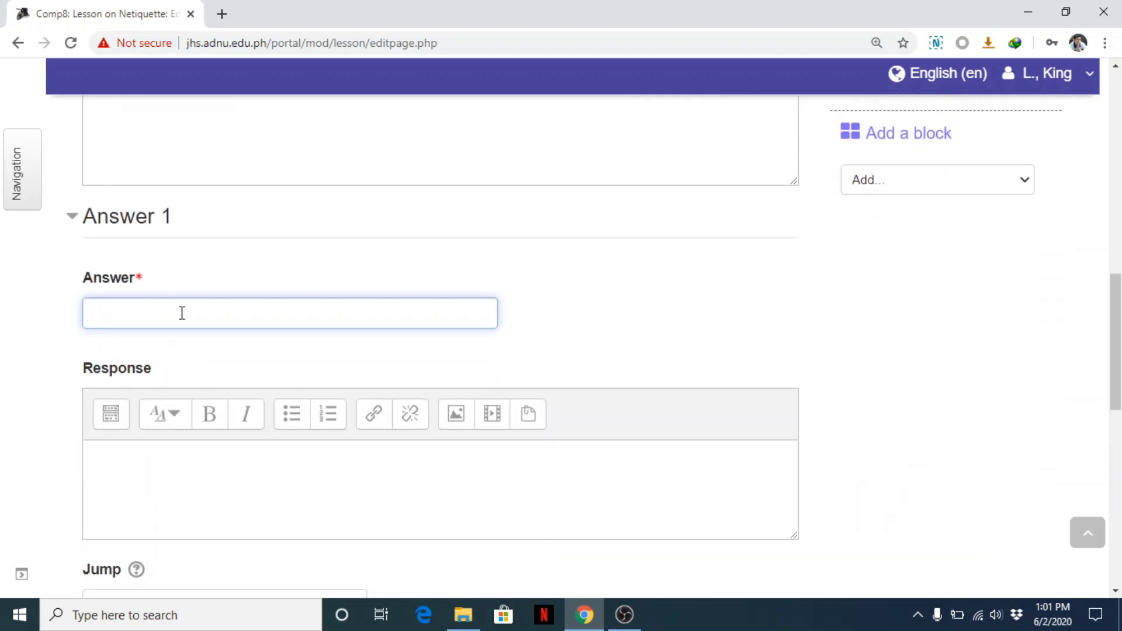
text(6)
click(182, 478)
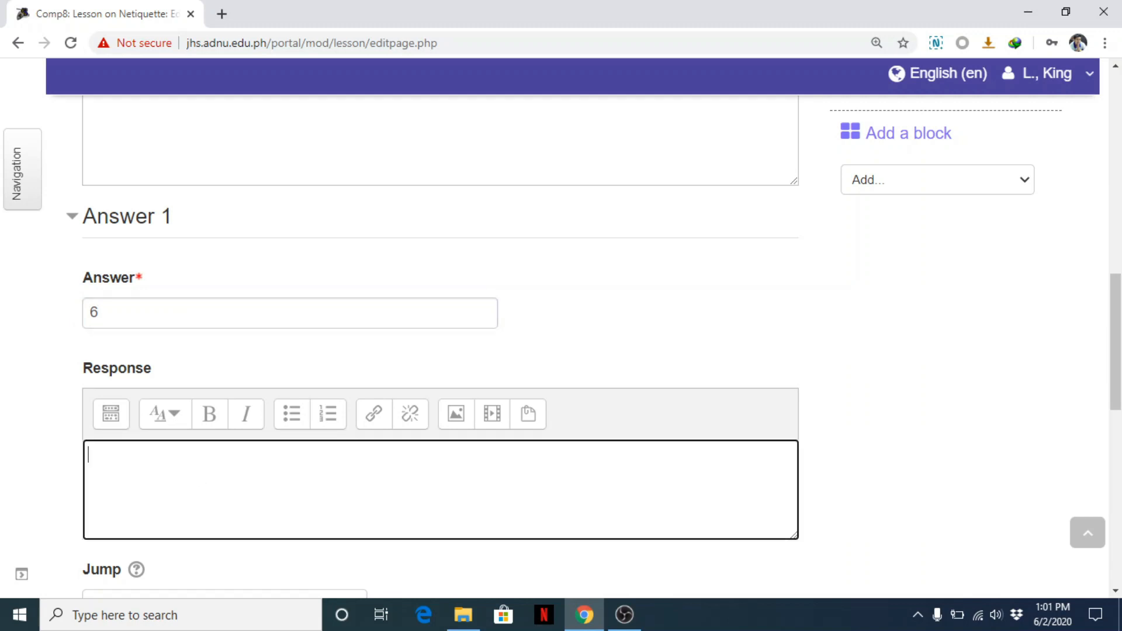
Review the jump, score and answer sections of the numerical question and save the page
scroll(1116, 332, down, 3)
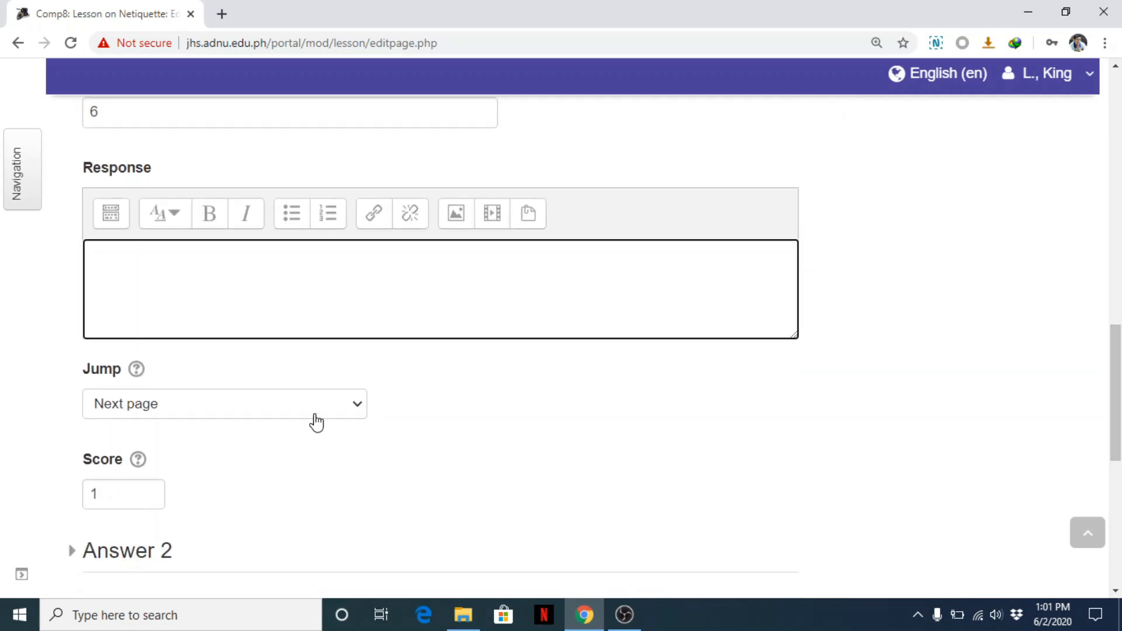
scroll(807, 391, down, 4)
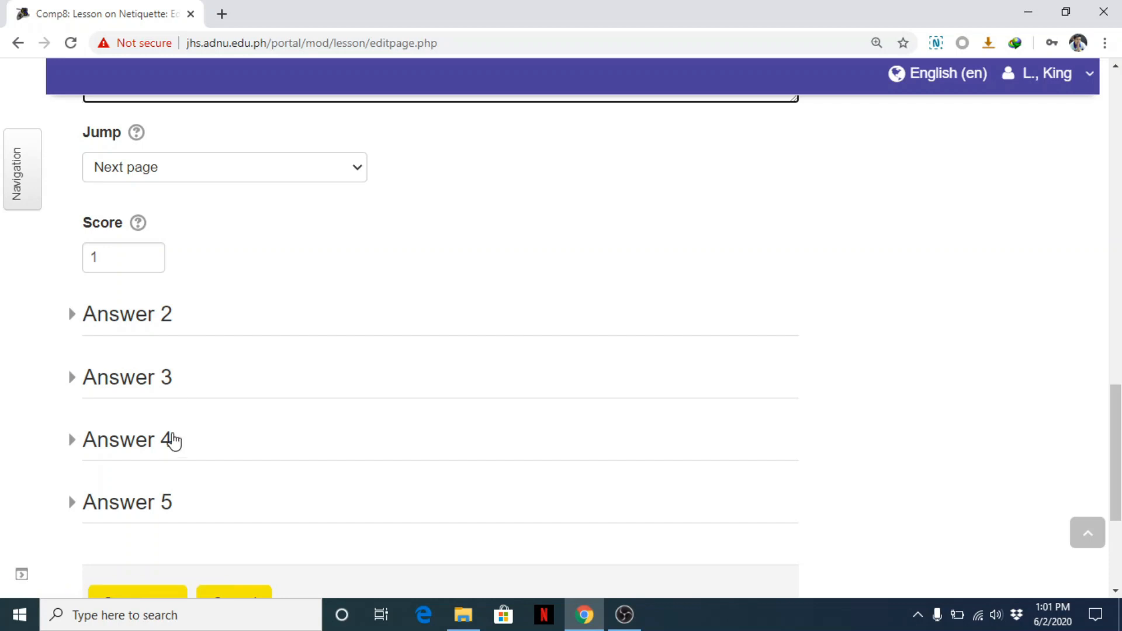
drag(1116, 450, 1116, 344)
click(130, 291)
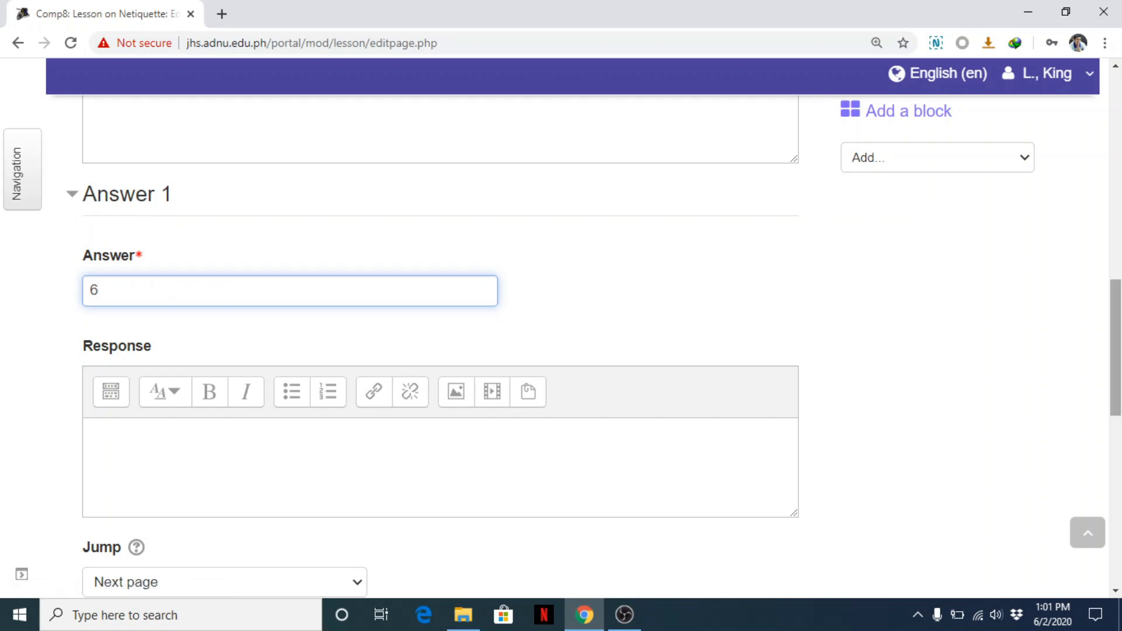
drag(1115, 351, 1116, 505)
click(128, 398)
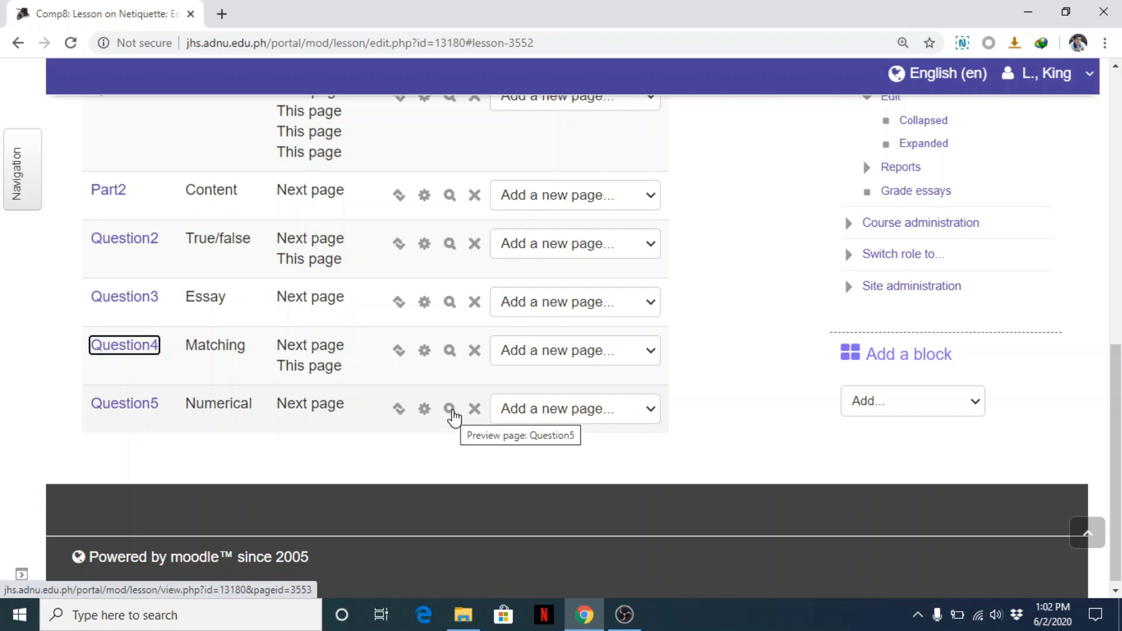
Preview the Question5 page and submit "six" as the answer
click(450, 410)
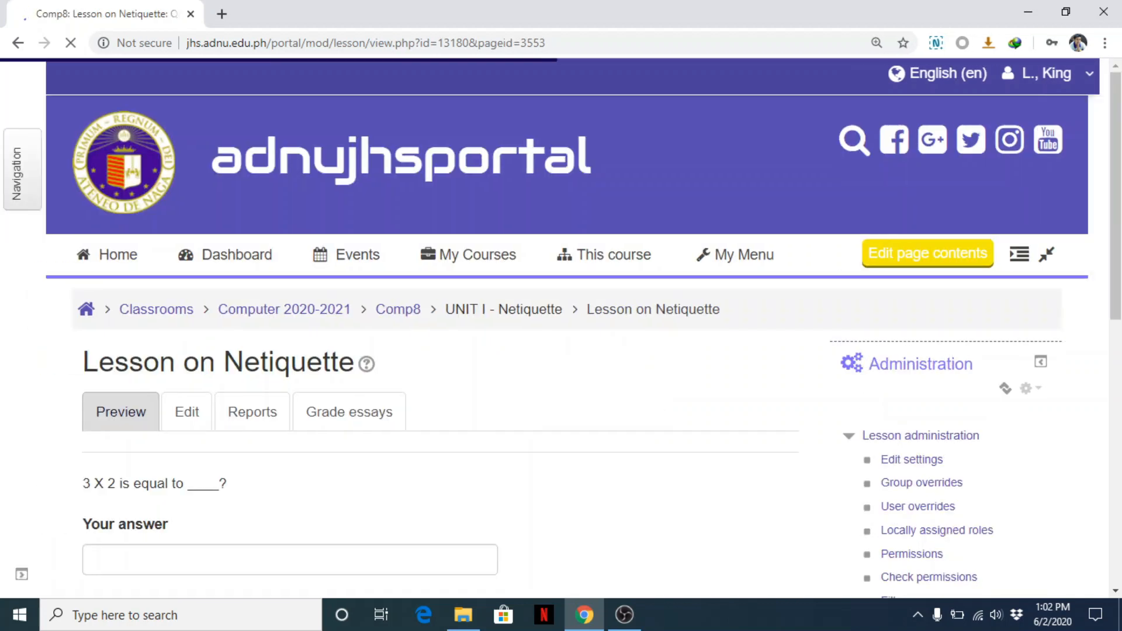
scroll(561, 327, down, 2)
click(136, 429)
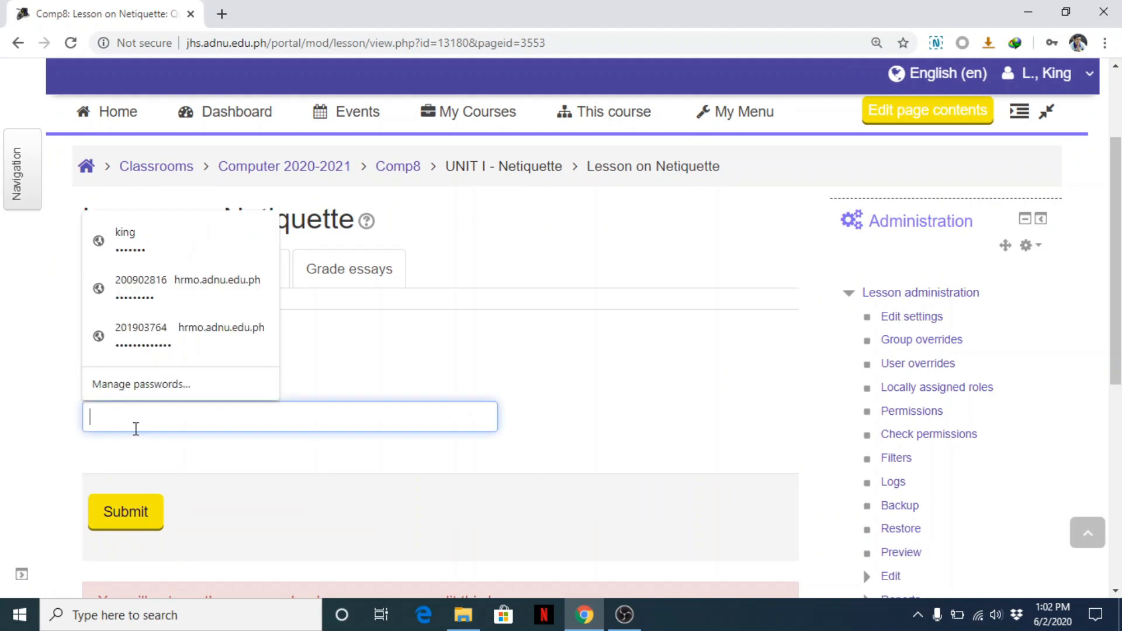
text(six)
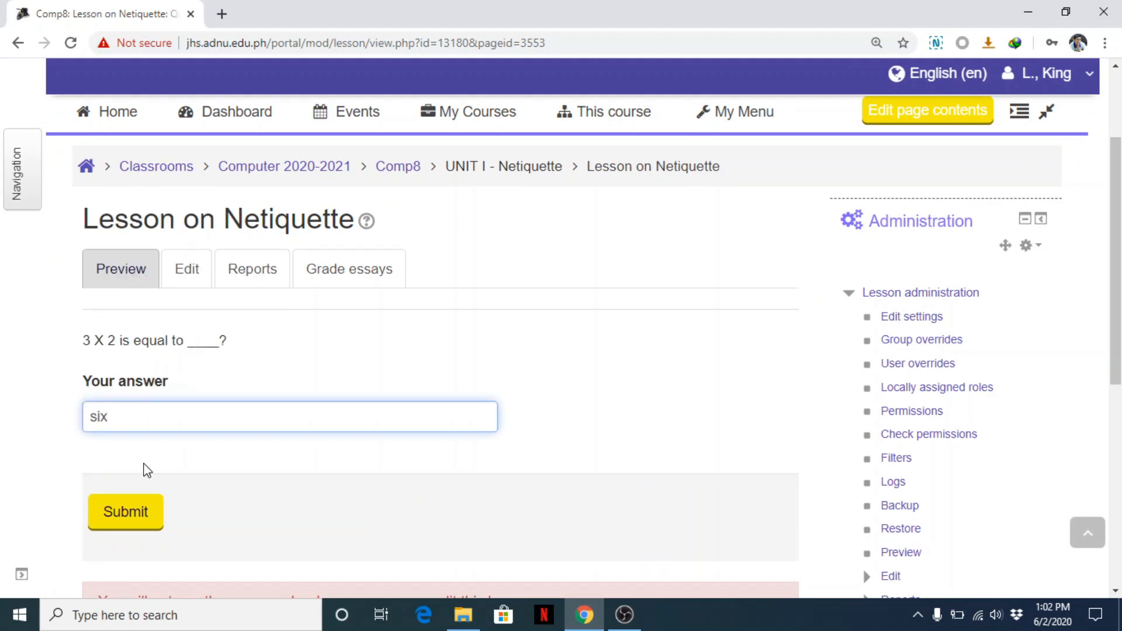
click(125, 512)
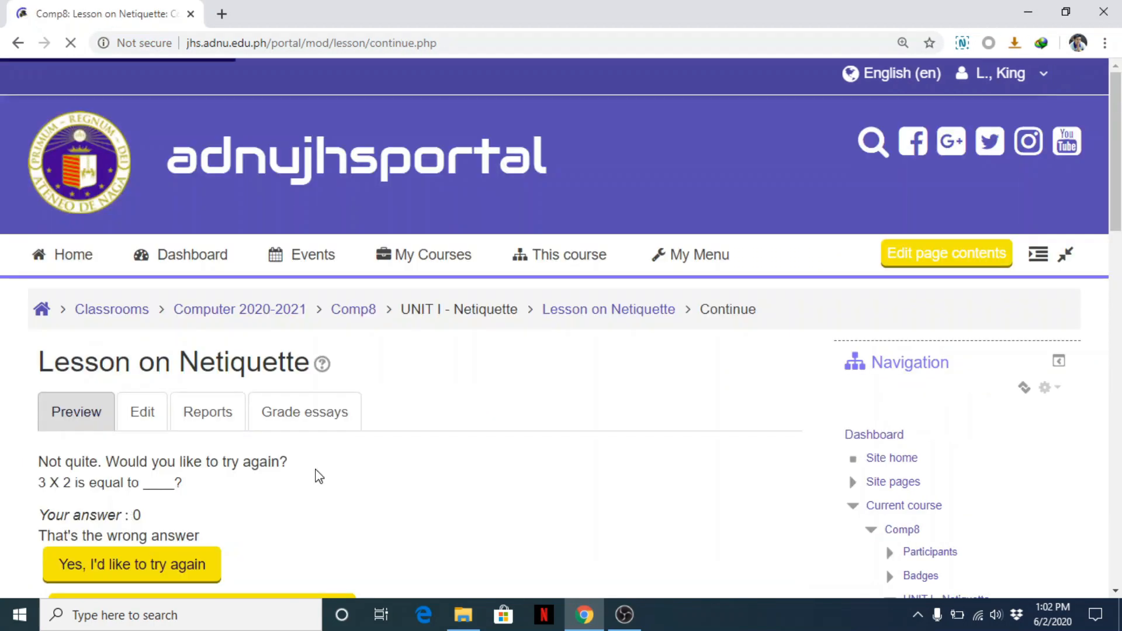
Try the previewed question again and submit 6 as the answer
scroll(1121, 278, down, 2)
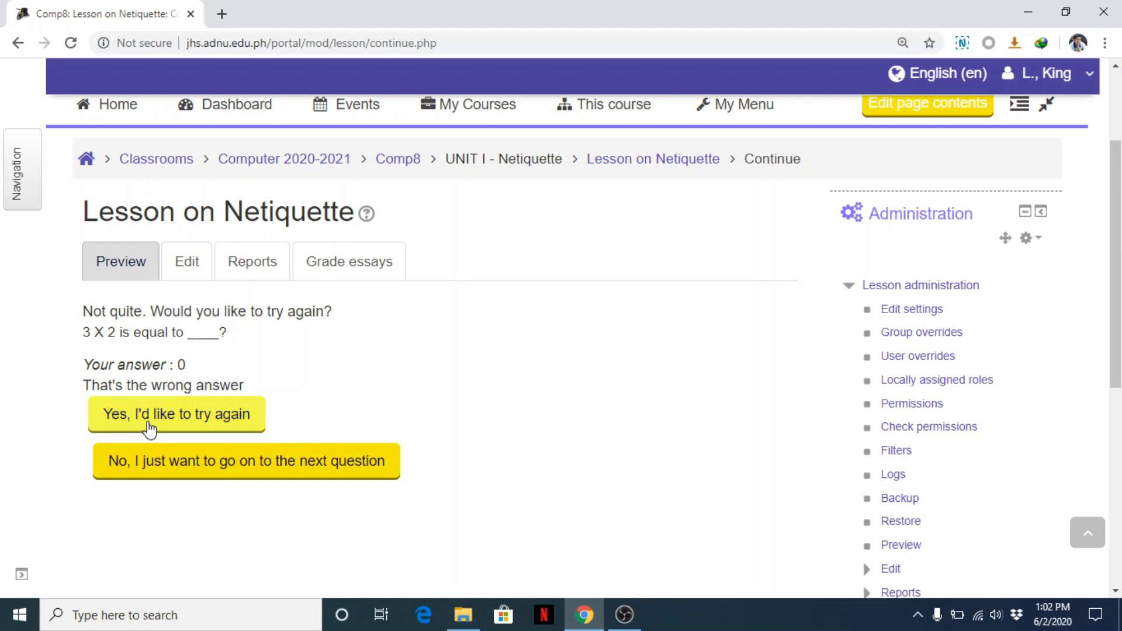
click(153, 424)
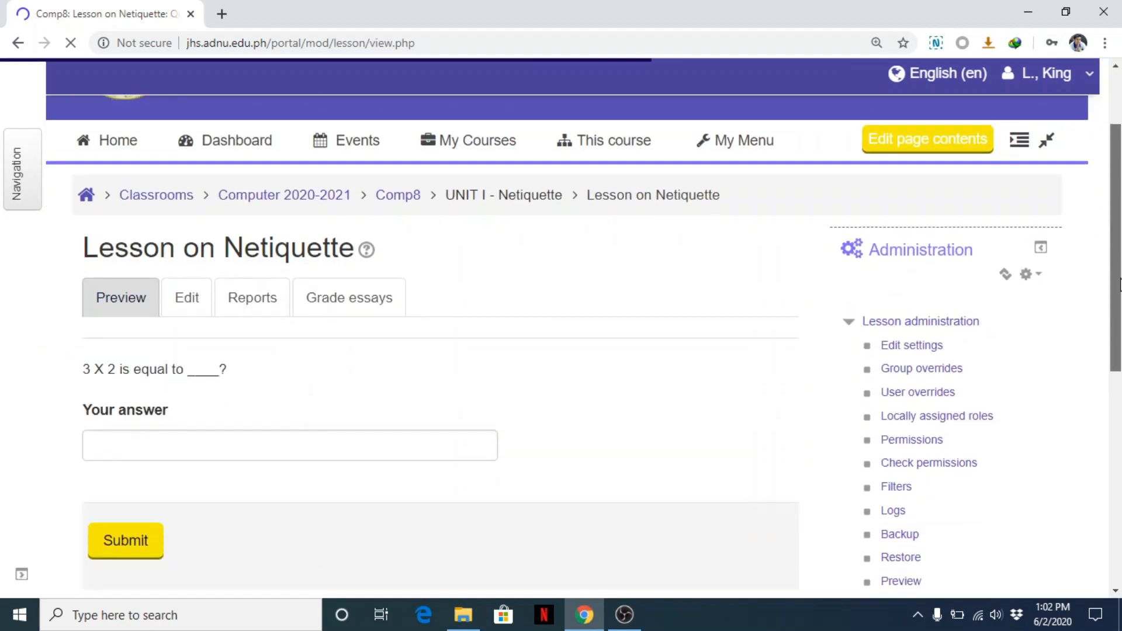
click(191, 423)
text(6)
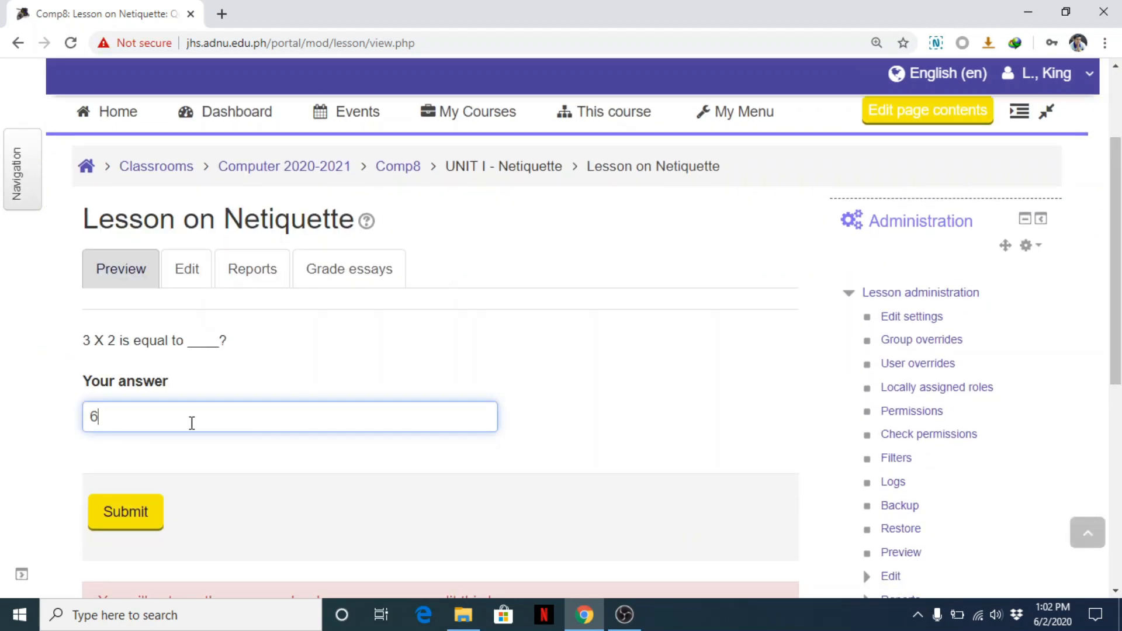
click(135, 510)
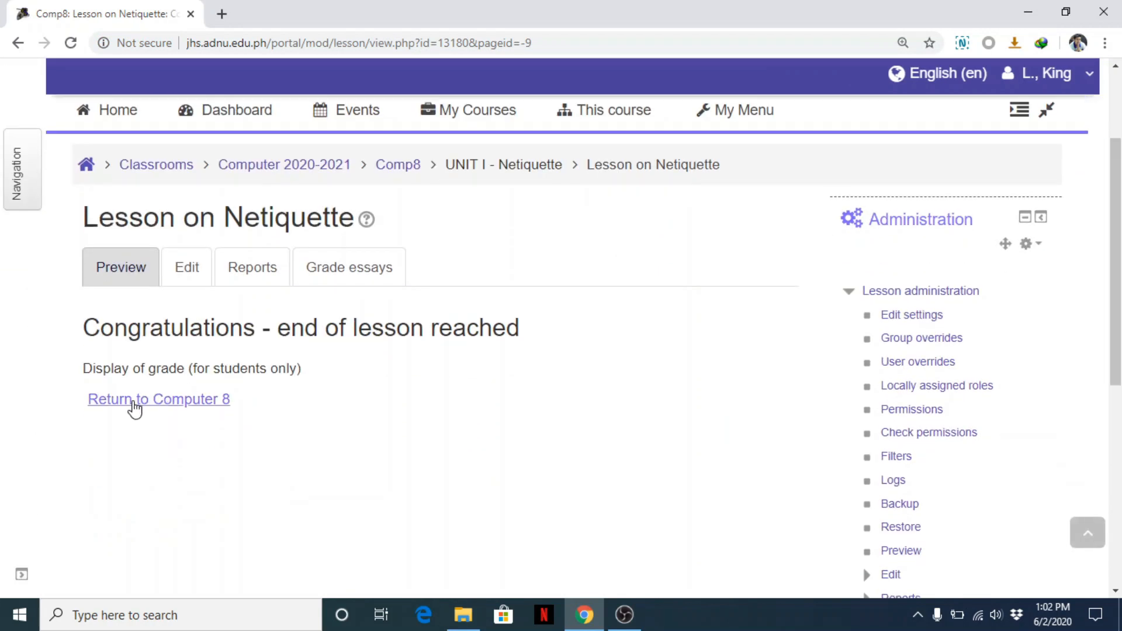
Return to the lesson editor and add a Short answer question page after Question5
click(191, 270)
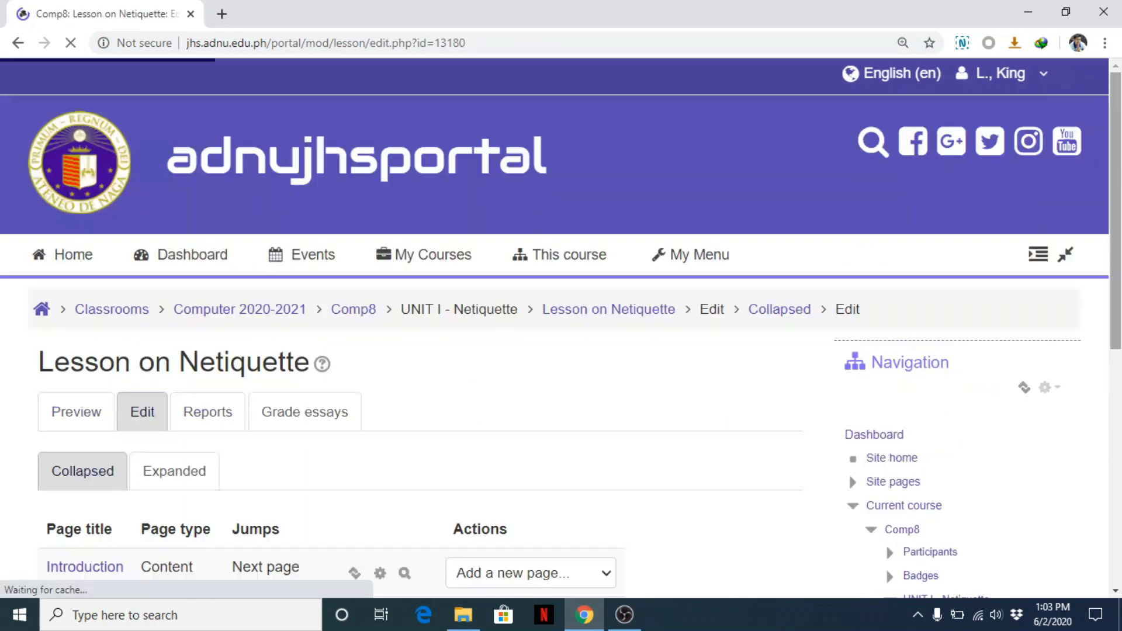
scroll(721, 307, down, 10)
click(645, 451)
click(625, 431)
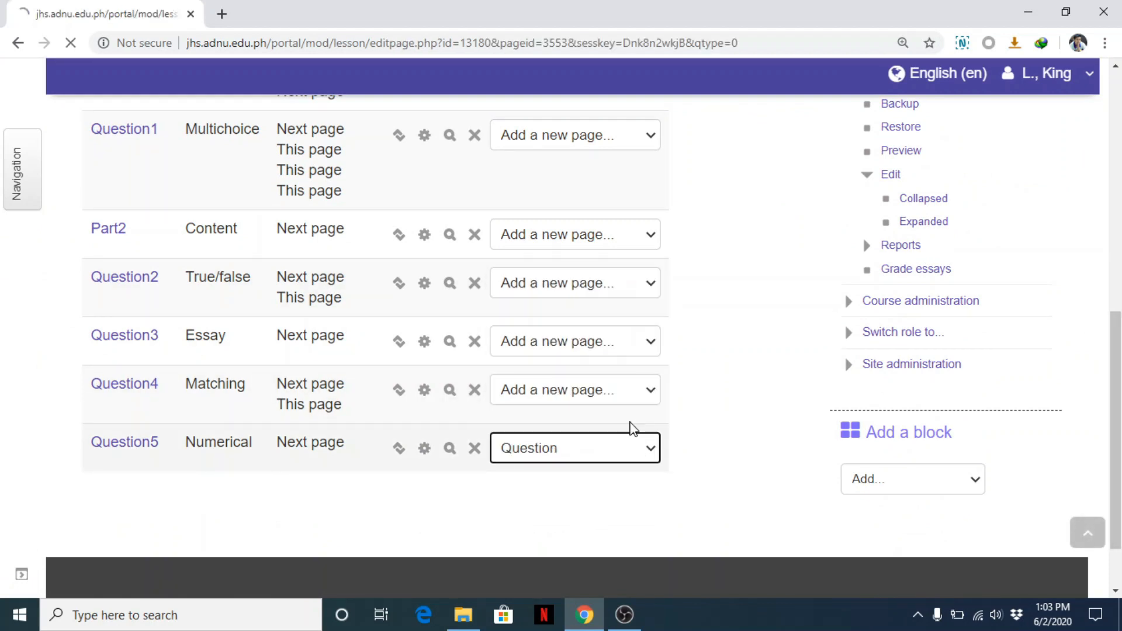
scroll(1120, 320, down, 3)
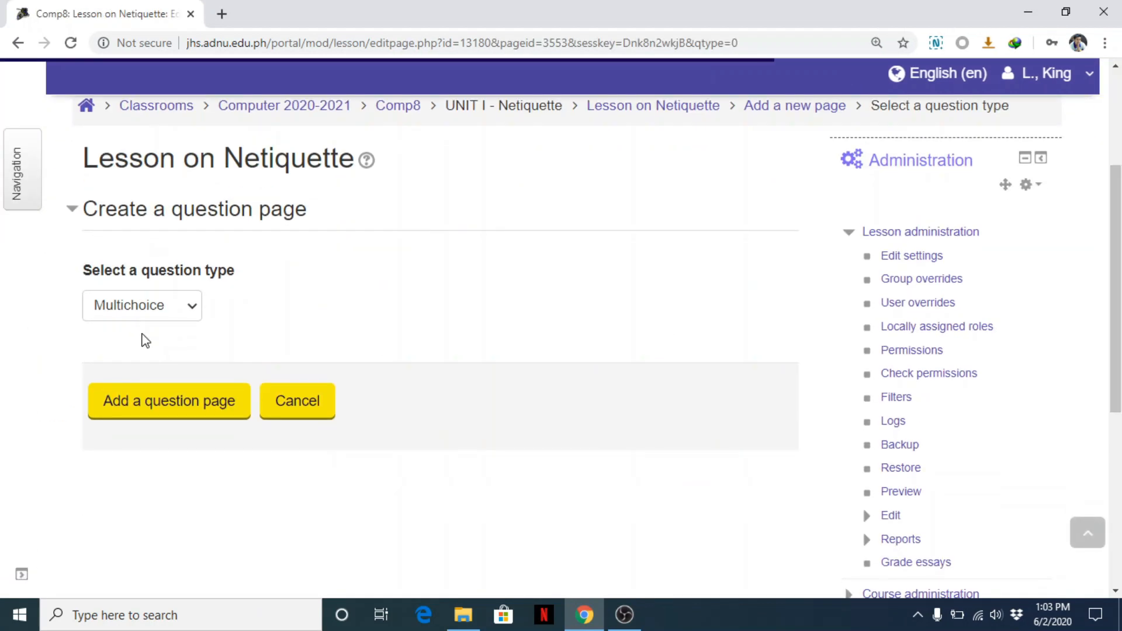
click(156, 316)
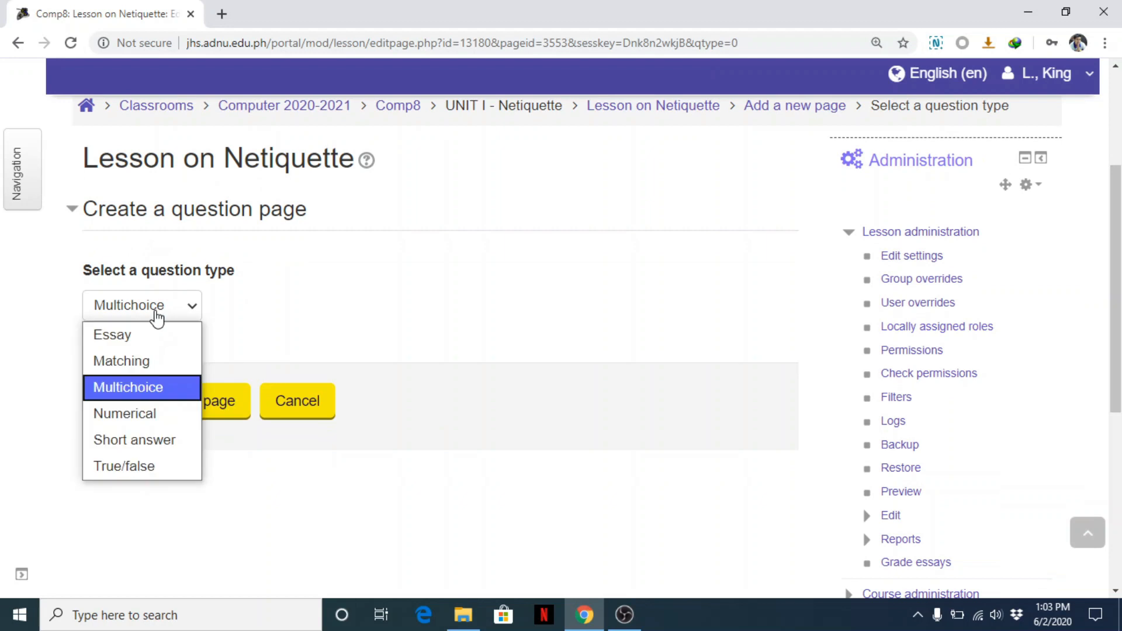
click(153, 451)
click(185, 416)
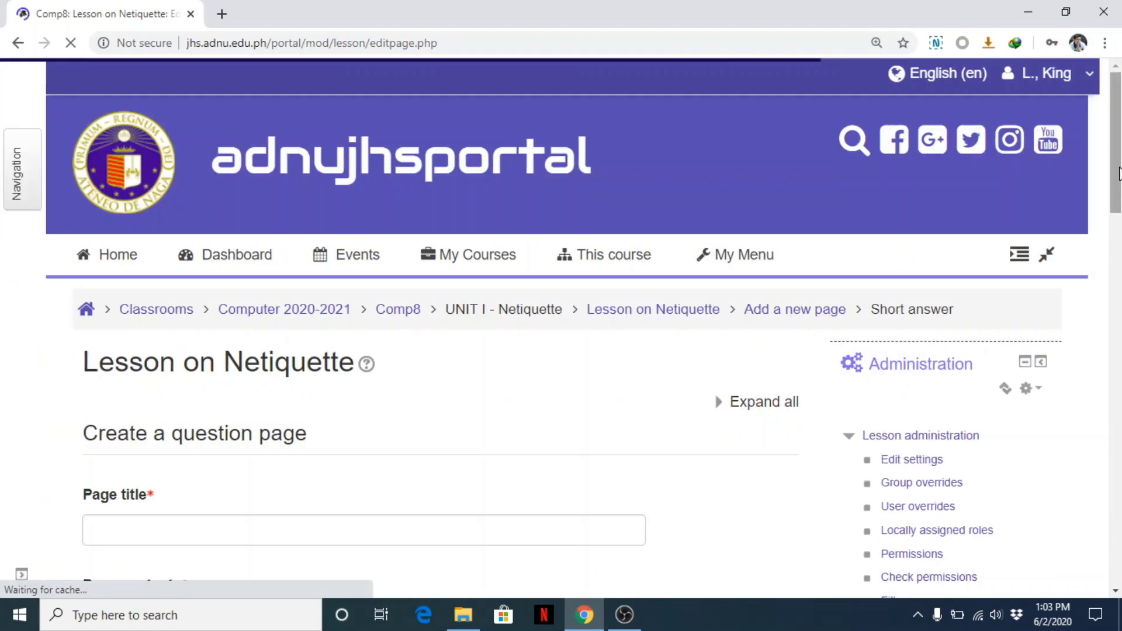
Title the short answer page "Question6"
drag(1118, 173, 1119, 224)
click(299, 284)
text(Question6)
Enter "Who is our National Hero" as the page contents of Question6
click(277, 488)
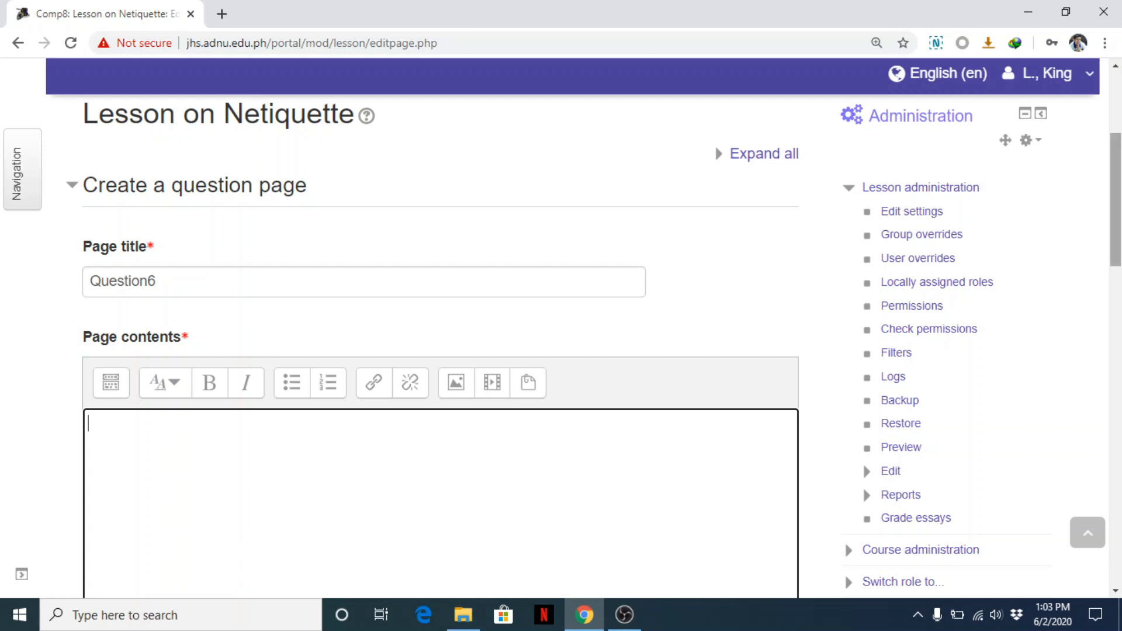
scroll(277, 488, down, 4)
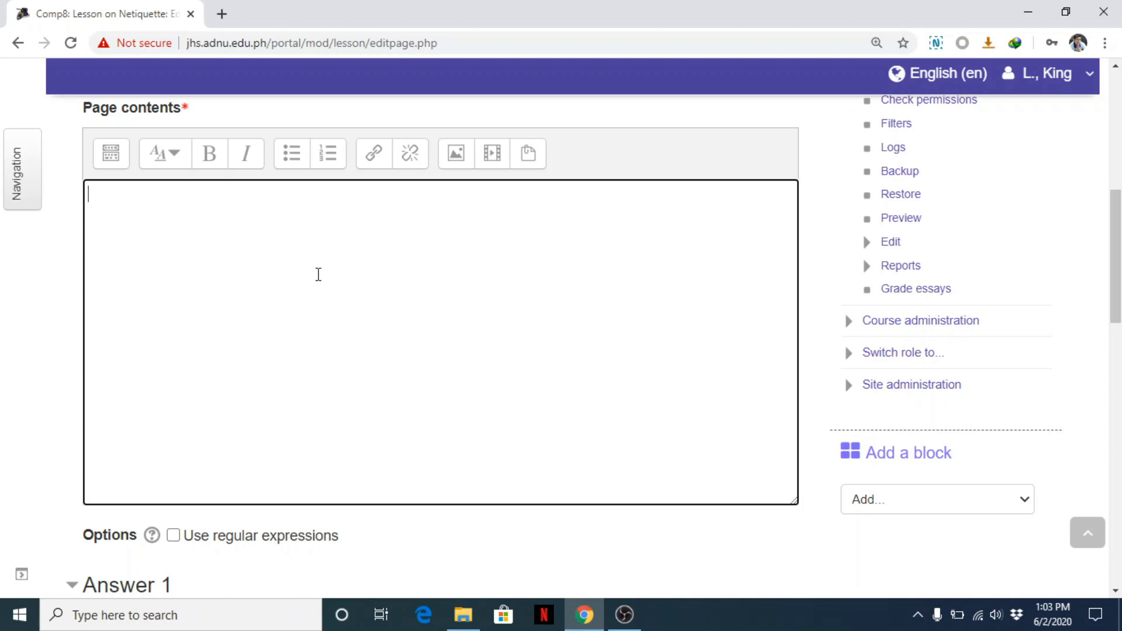
text(Who is our Na)
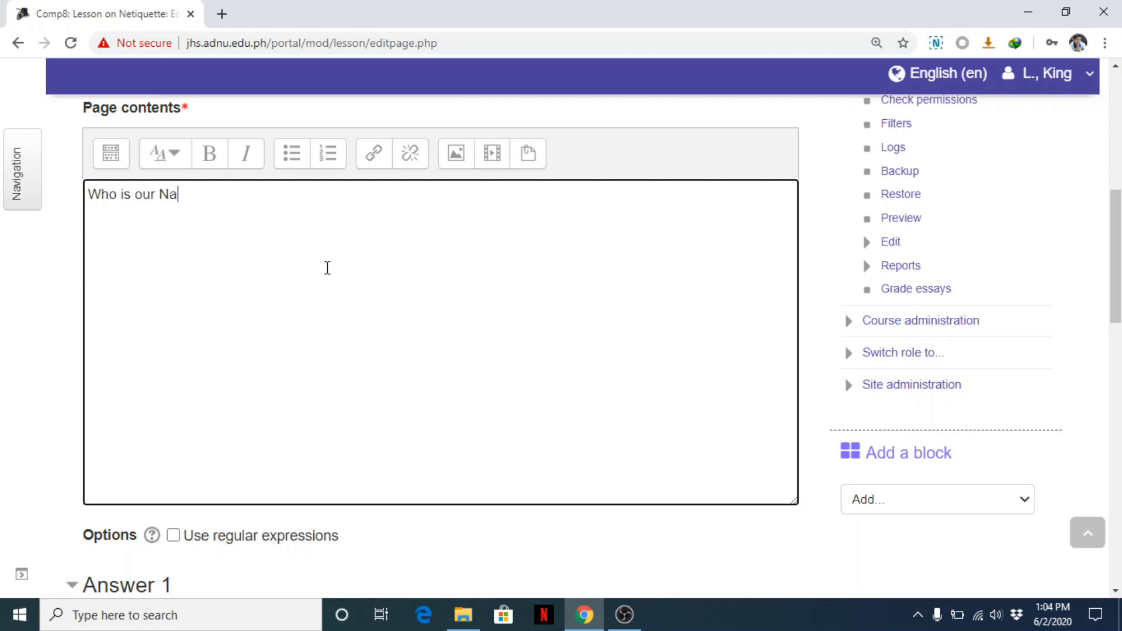
text(tional Hero)
Replace the Question6 page contents with "Give the short term for Internet Etiquette."
drag(320, 213, 25, 208)
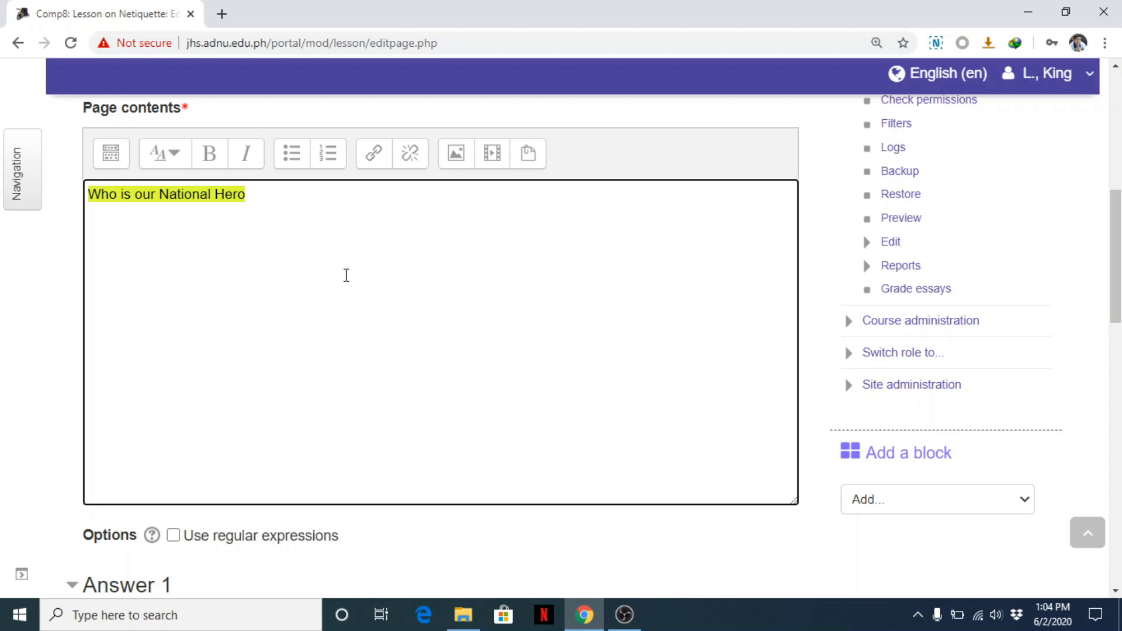
click(350, 215)
drag(386, 205, 87, 203)
text(Give the)
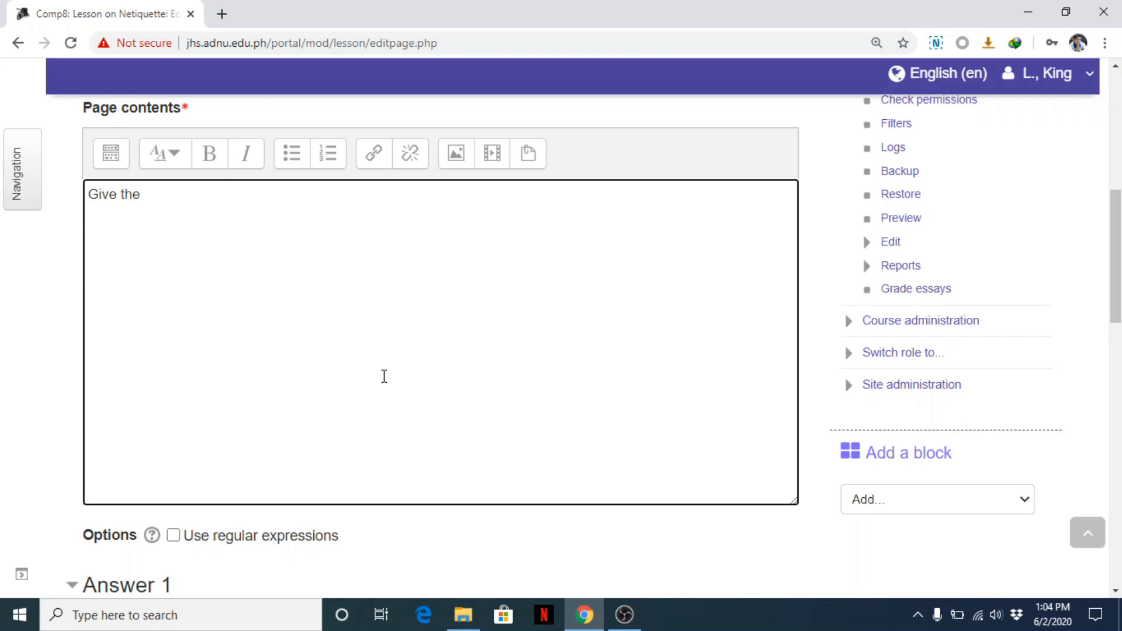
text(hort term for Internet E)
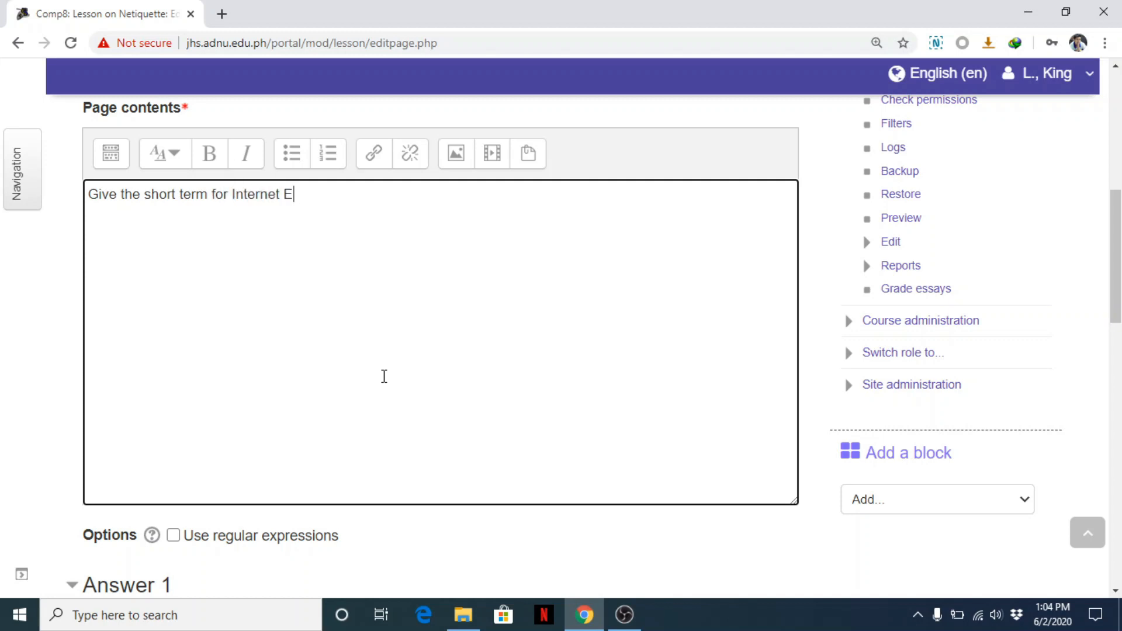
text(tiquette)
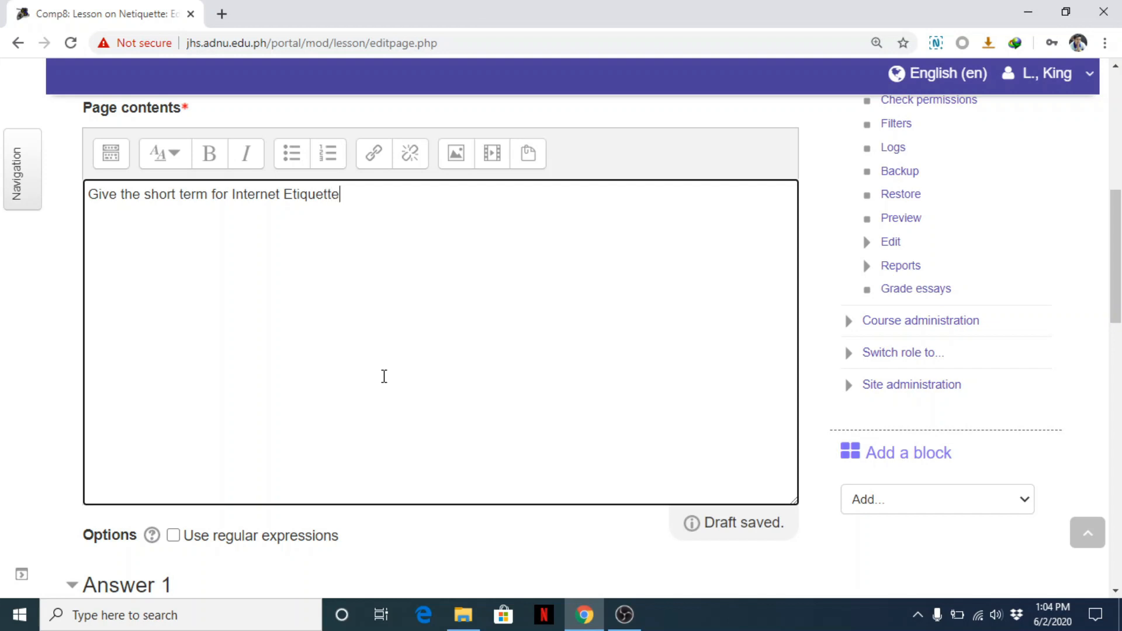
text(.)
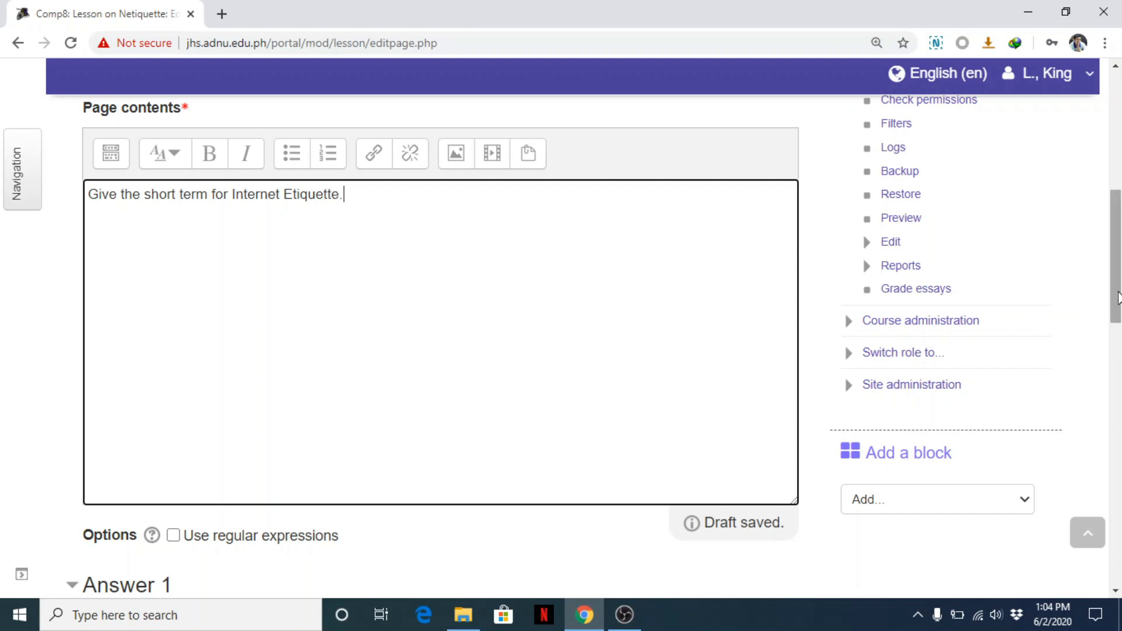
Set Answer 1 of Question6 to "Netiquette" and save the page
scroll(163, 419, down, 5)
click(197, 416)
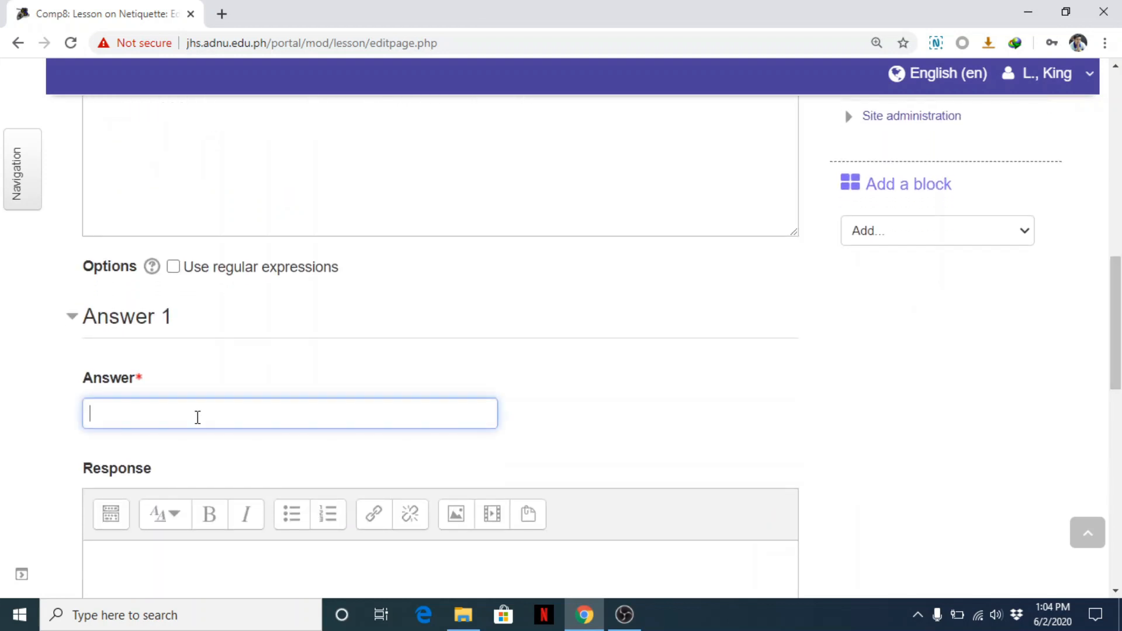
text(Netiquette)
scroll(198, 417, down, 5)
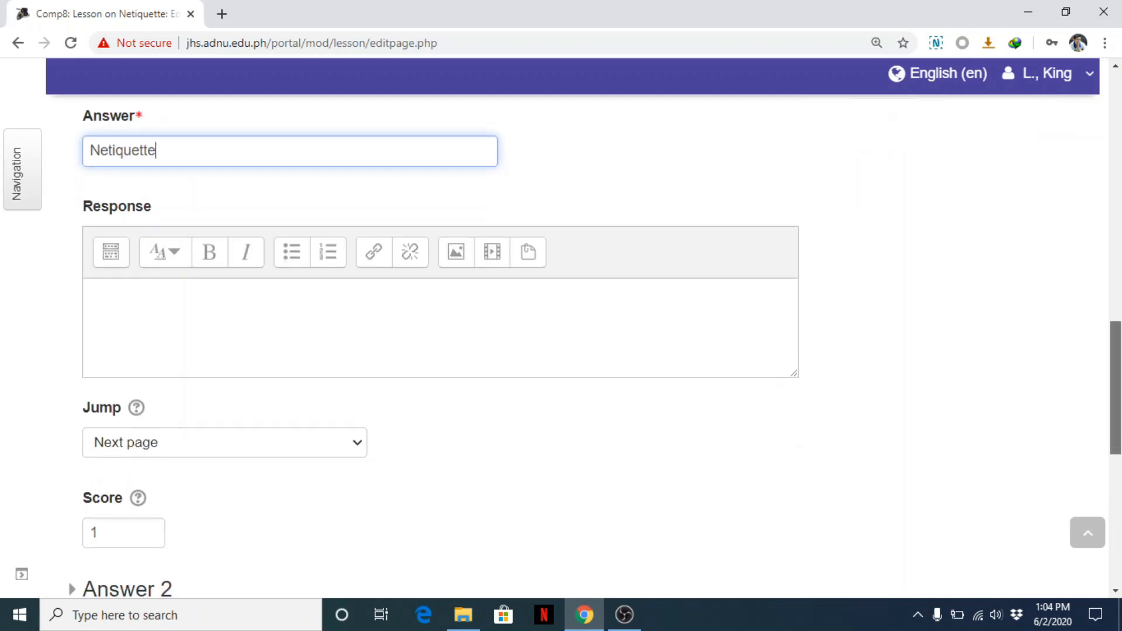
scroll(1105, 419, down, 5)
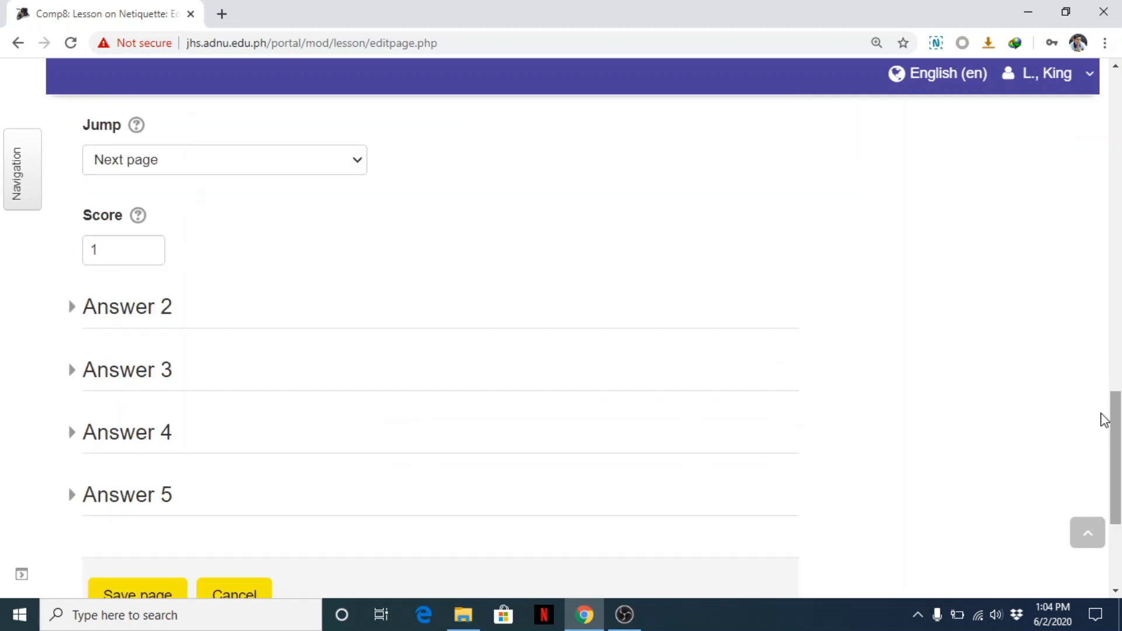
scroll(1117, 433, down, 2)
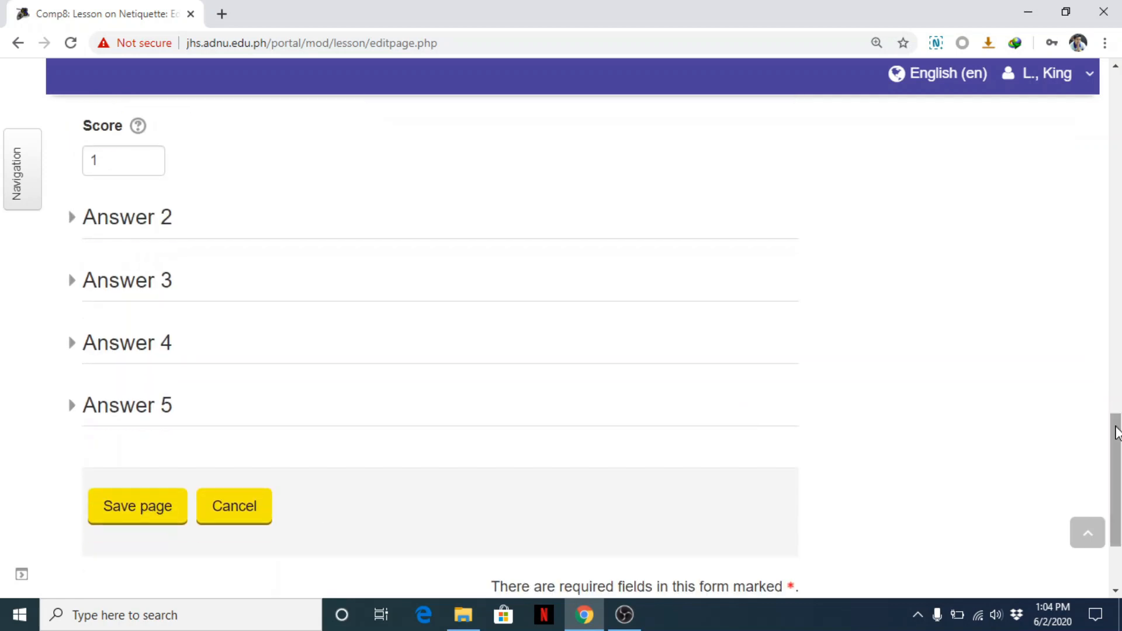
click(144, 502)
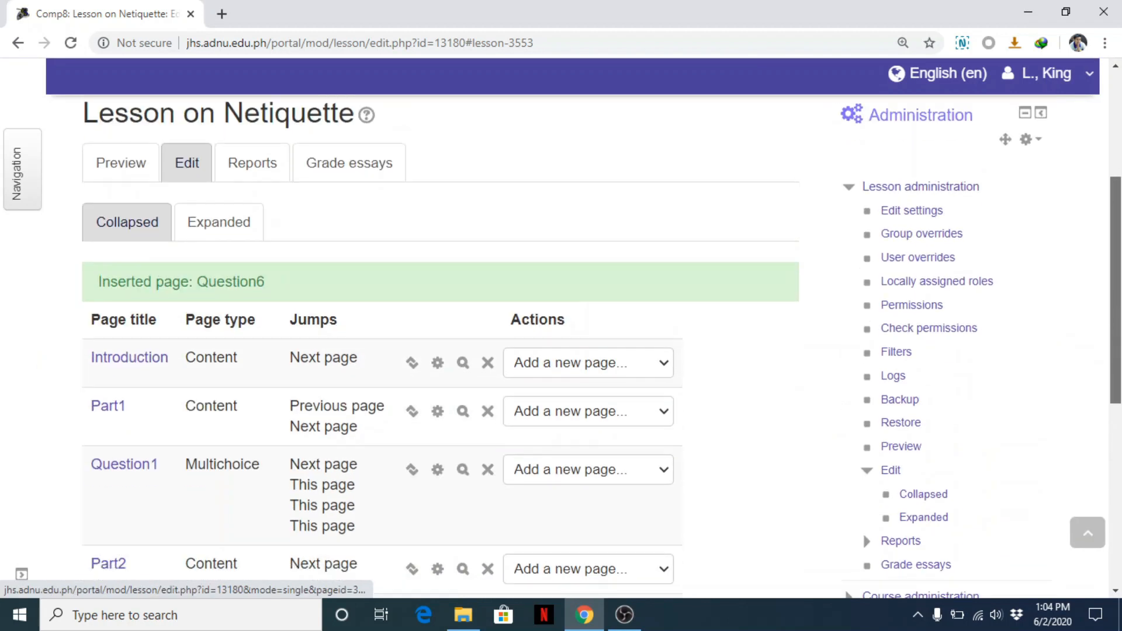
Add an end of branch page after Question6 in the lesson
scroll(947, 393, down, 7)
click(621, 403)
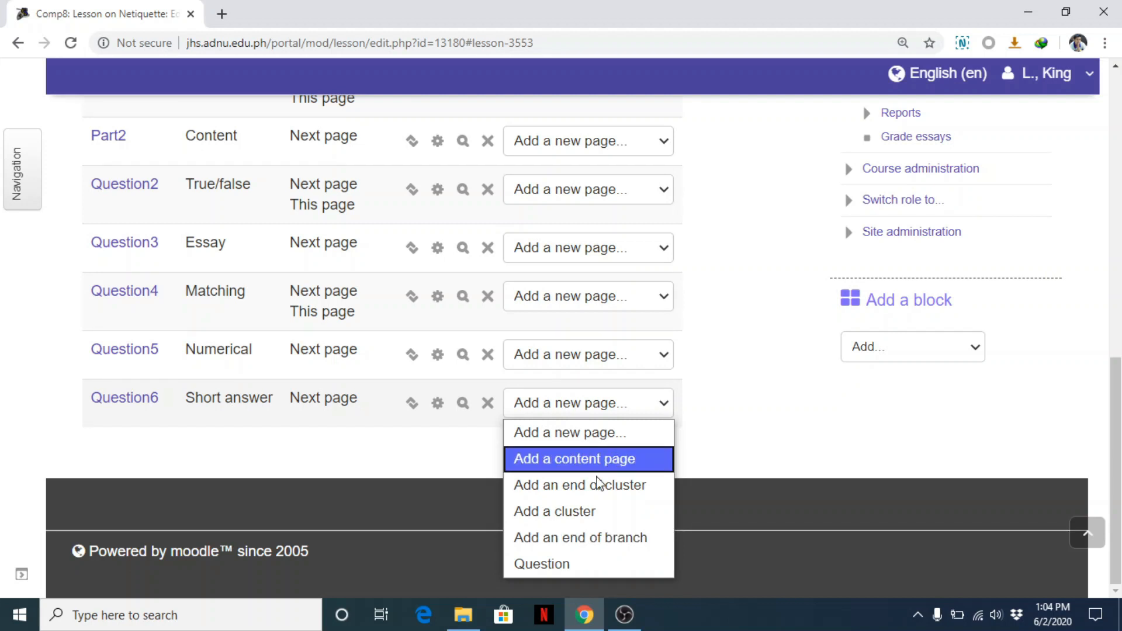
click(576, 538)
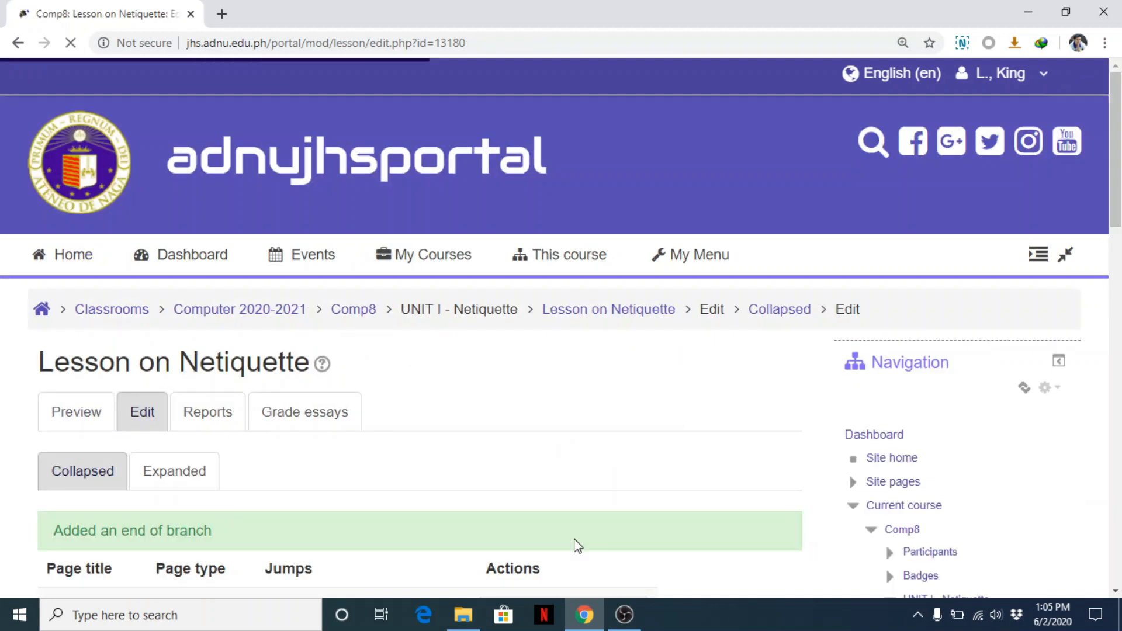
Open the End of branch page for editing and replace its page contents with "Summary of the Page." followed by a blank line
scroll(862, 569, down, 10)
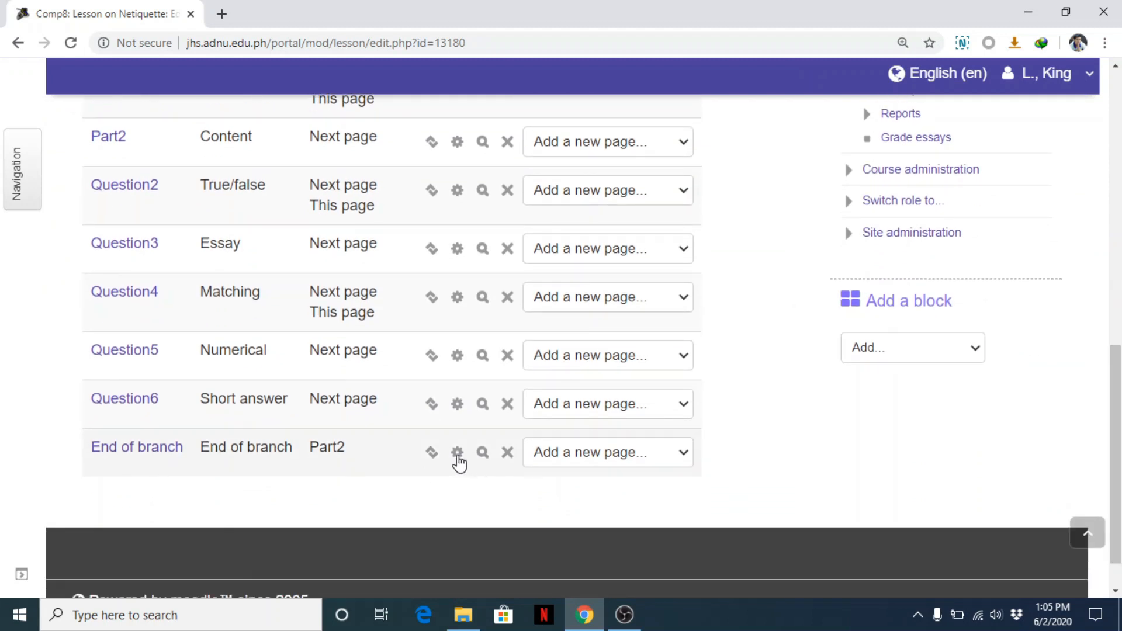
click(458, 453)
scroll(156, 229, down, 5)
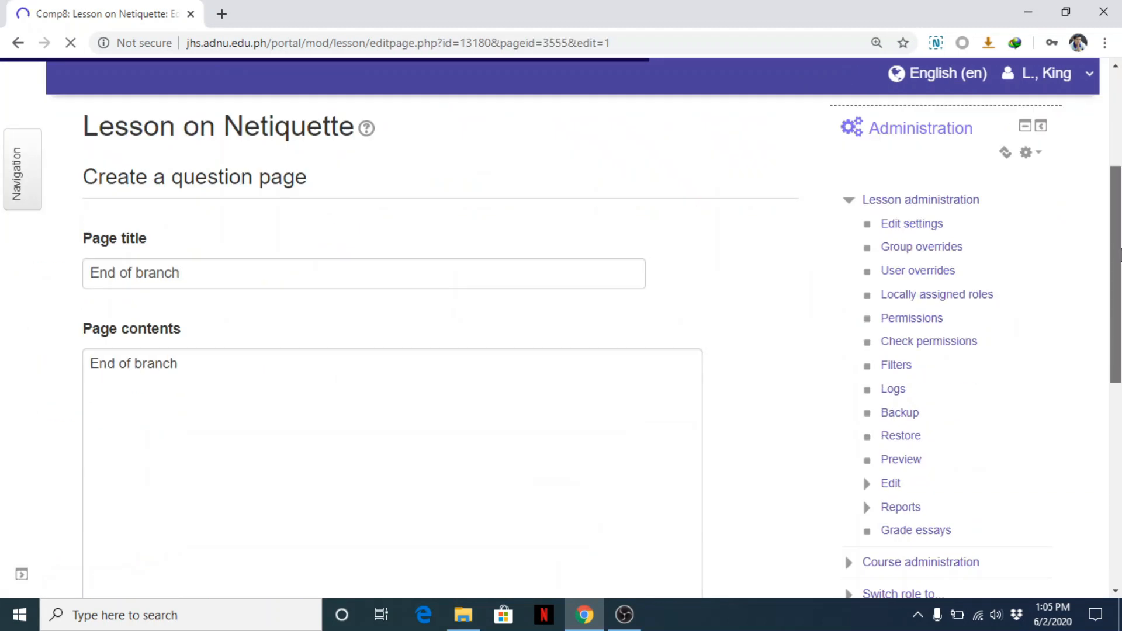
click(254, 195)
click(354, 305)
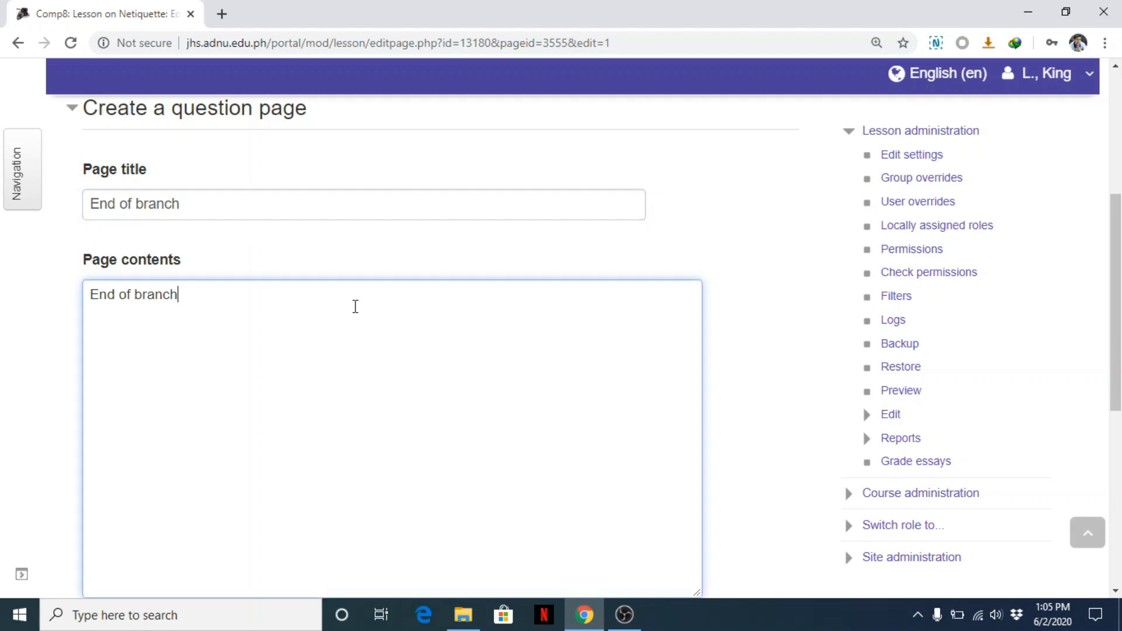
drag(353, 305, 3, 303)
click(100, 313)
drag(92, 295, 240, 302)
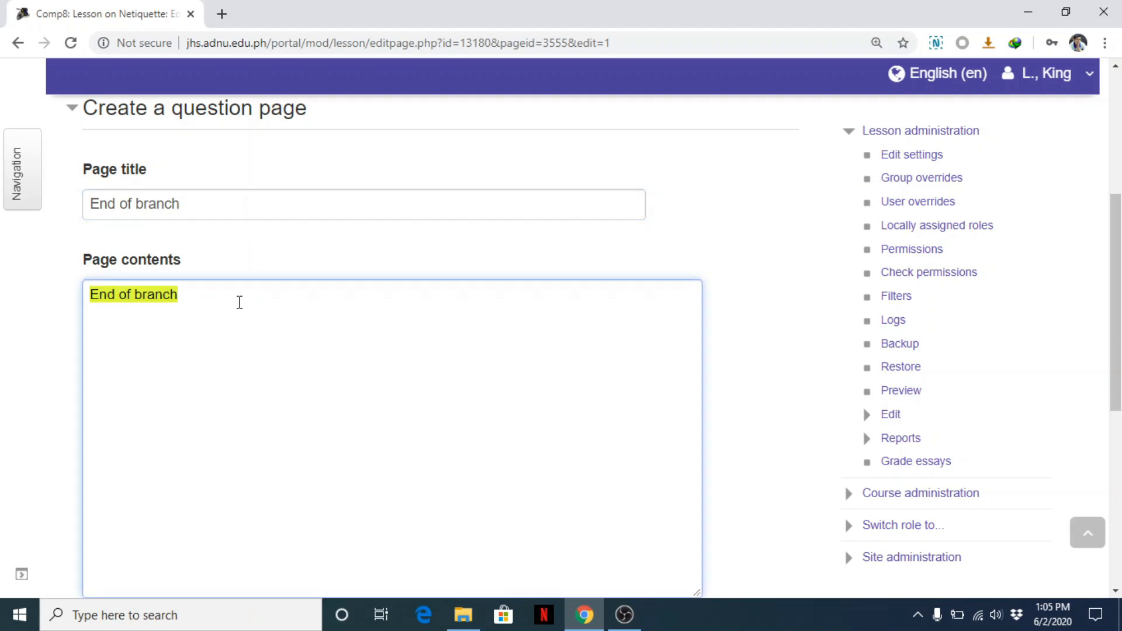
key(BackSpace)
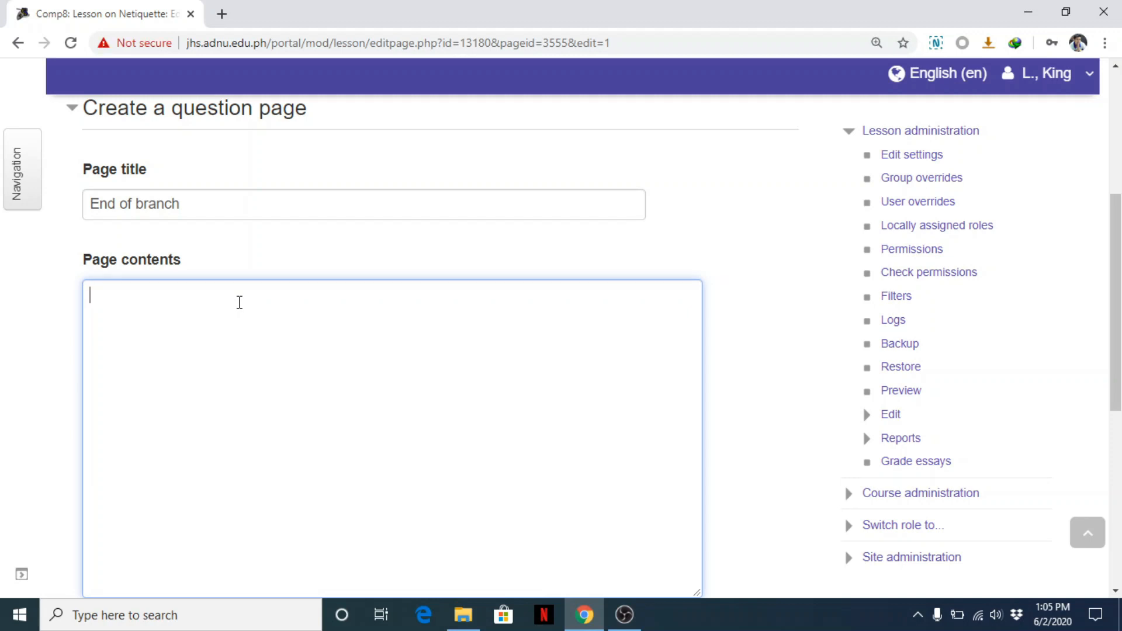
text(Summary of the Page.)
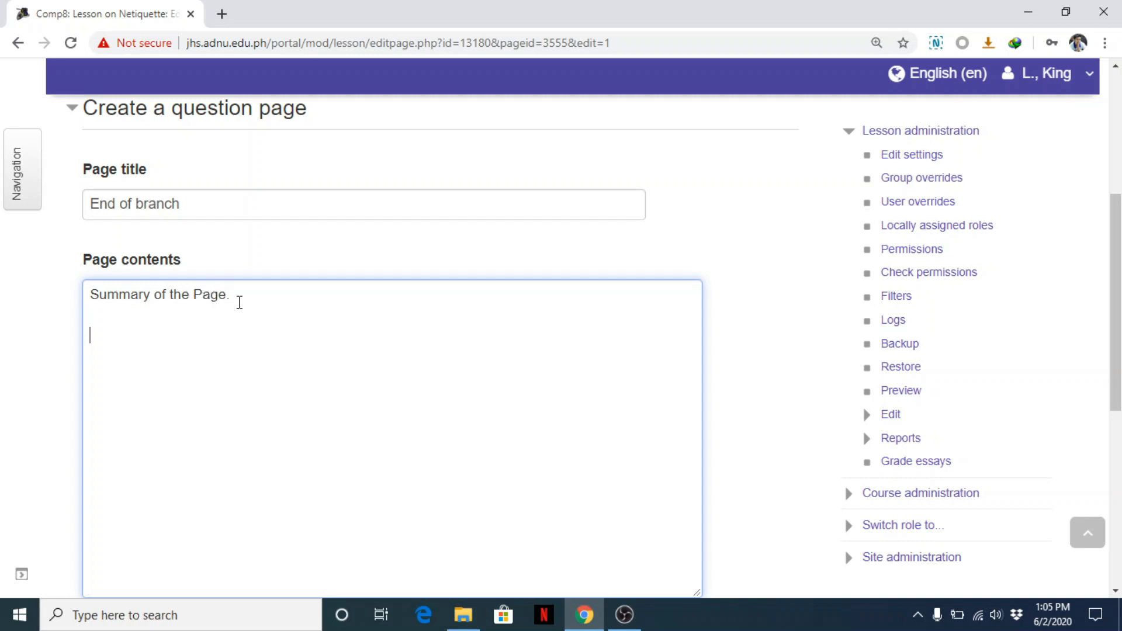
drag(252, 292, 49, 306)
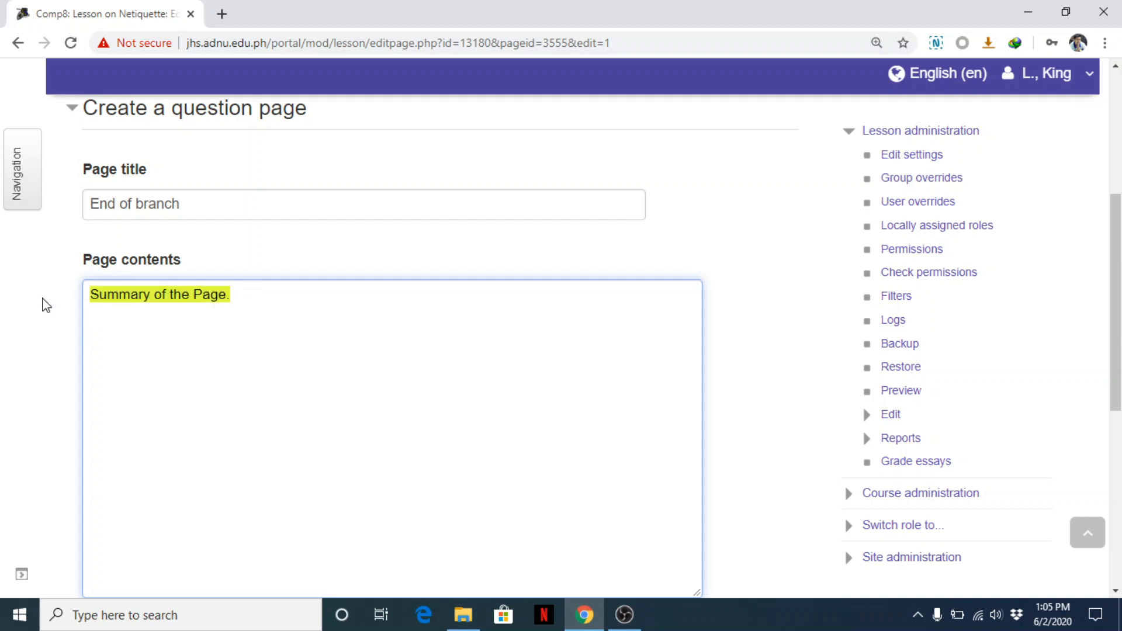
click(117, 395)
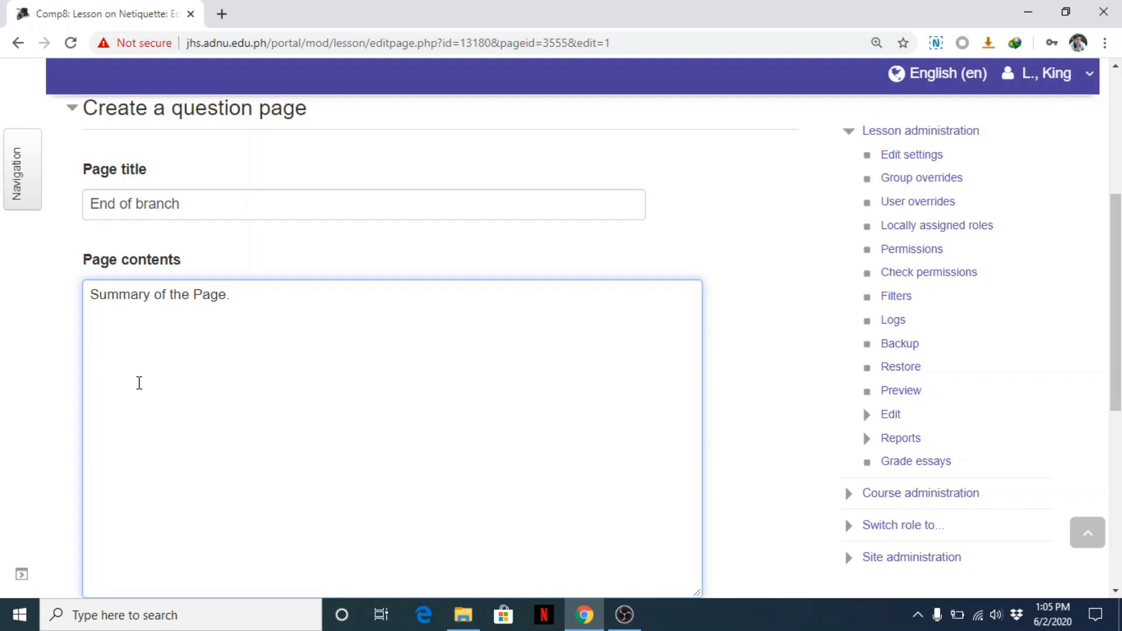
text(Description 1)
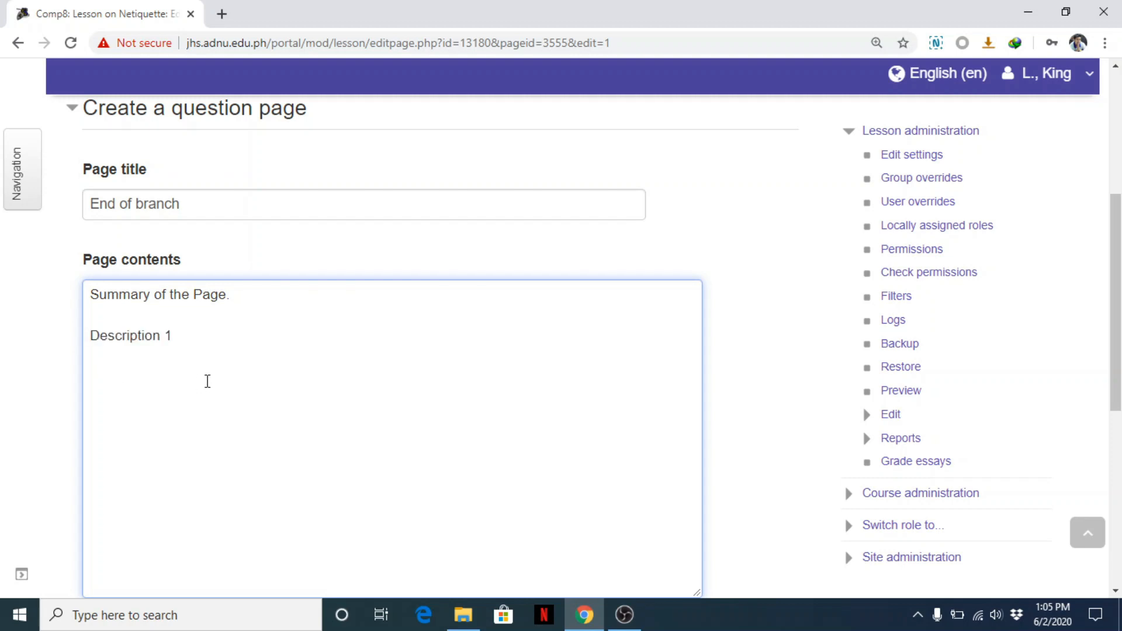
drag(245, 351, 3, 344)
key(BackSpace)
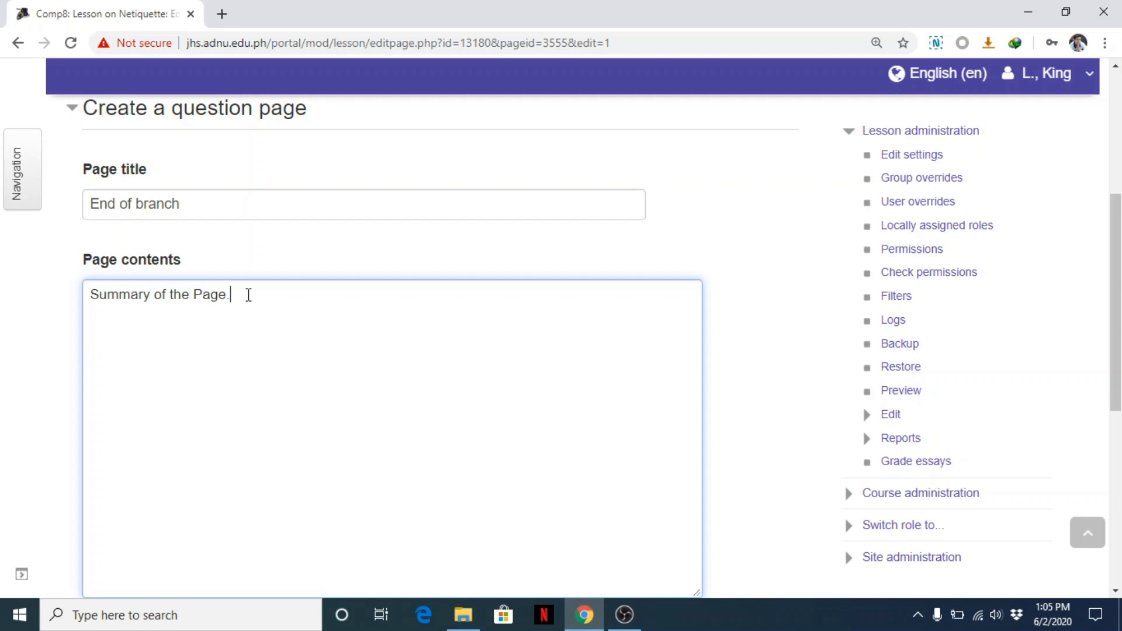
Copy the "Summary of the Page." line and paste it repeatedly below the heading line as a filler paragraph
drag(248, 295, 25, 293)
key(ctrl+c)
click(87, 358)
key(ctrl+v)
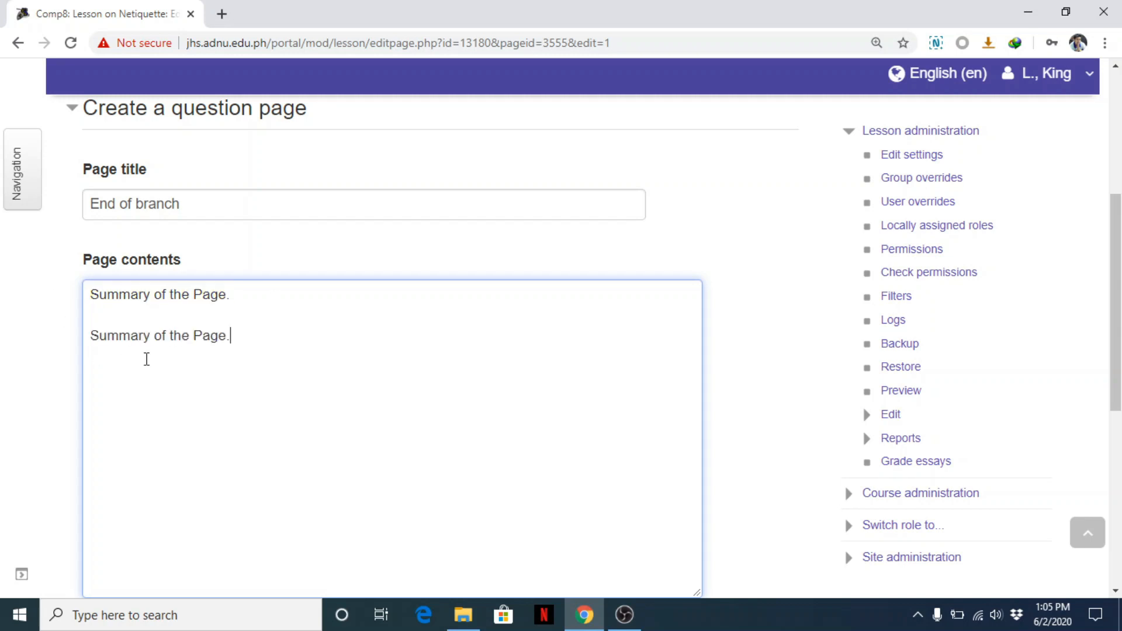
key(ctrl+v)
key(ctrl+v)
key(ctrl+v)
key(ctrl+v)
key(ctrl+v)
key(ctrl+v)
key(ctrl+v)
key(ctrl+v)
key(ctrl+v)
key(ctrl+v)
key(ctrl+v)
key(ctrl+v)
key(ctrl+v)
key(ctrl+v)
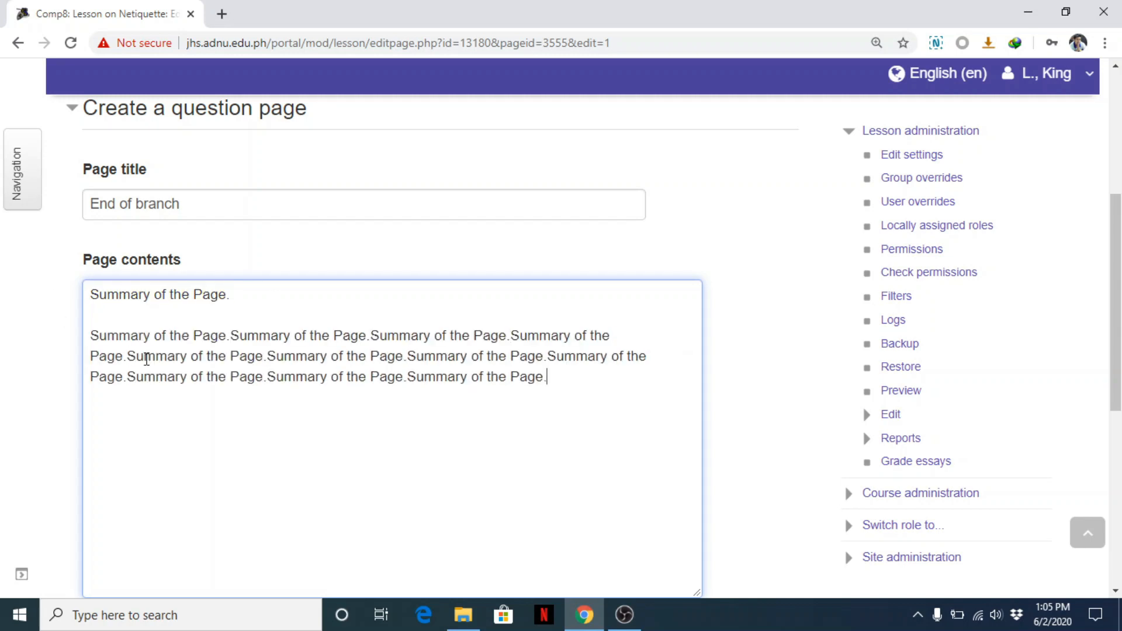
key(ctrl+v)
key(ctrl+v)
key(ctrl+v)
key(ctrl+v)
key(ctrl+v)
Set the End of branch page's jump to End of lesson and save the page
drag(1118, 225, 1119, 393)
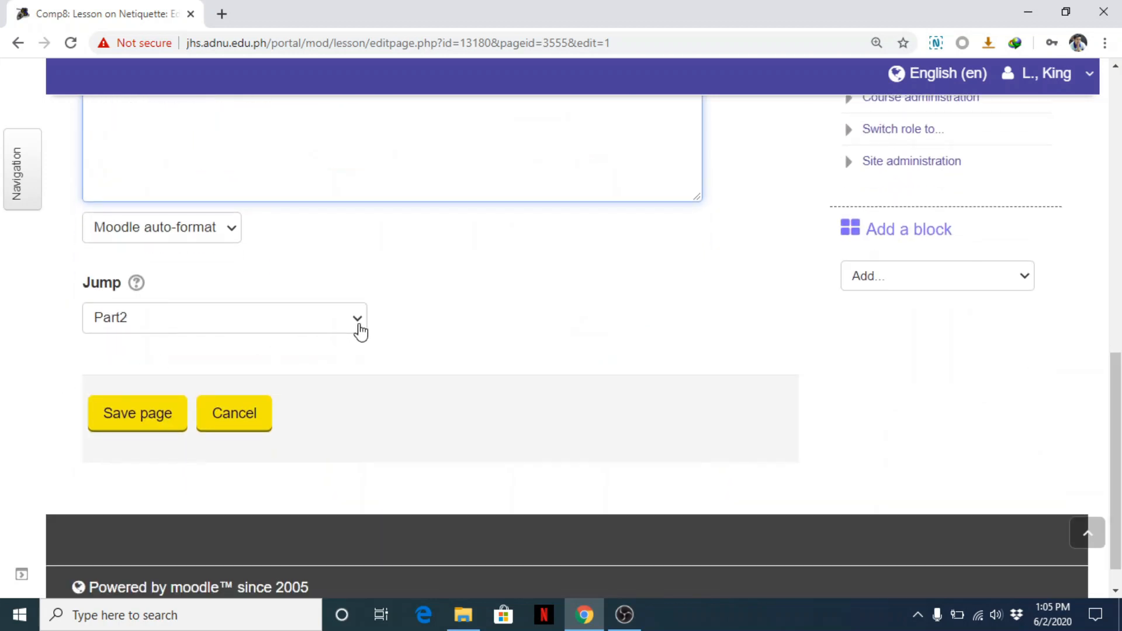
click(358, 327)
drag(377, 196, 388, 133)
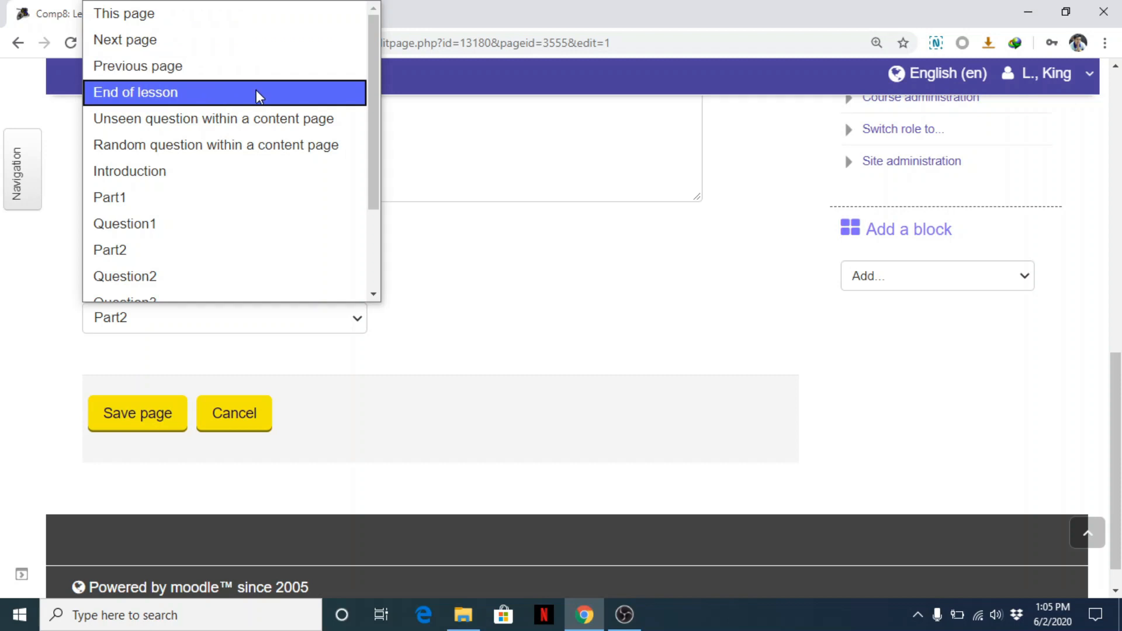
drag(377, 97, 375, 249)
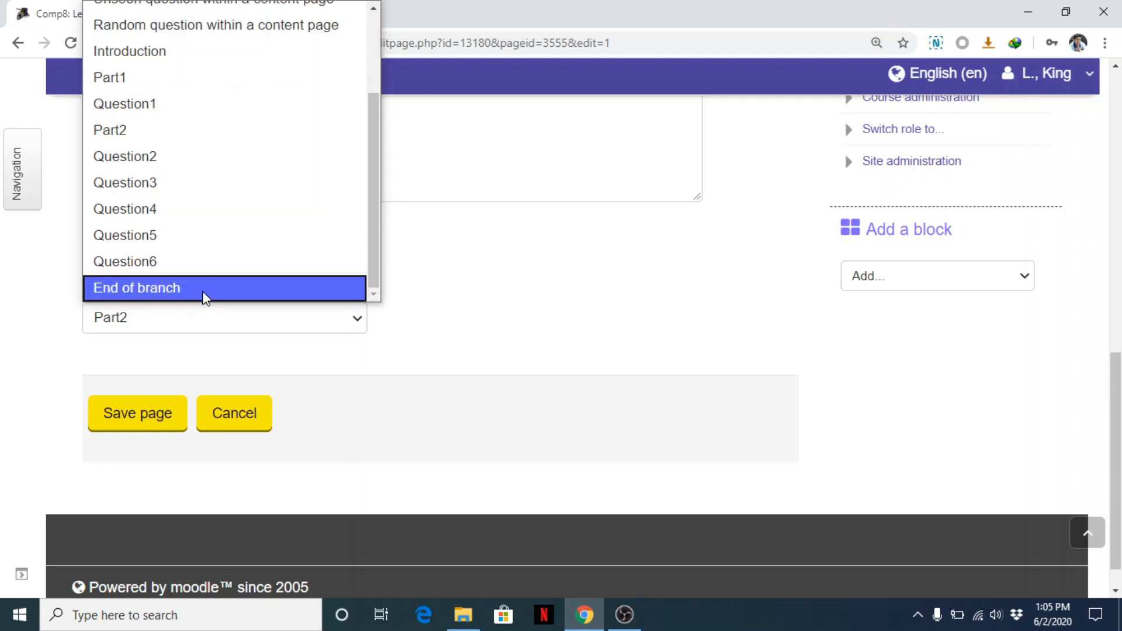
click(499, 288)
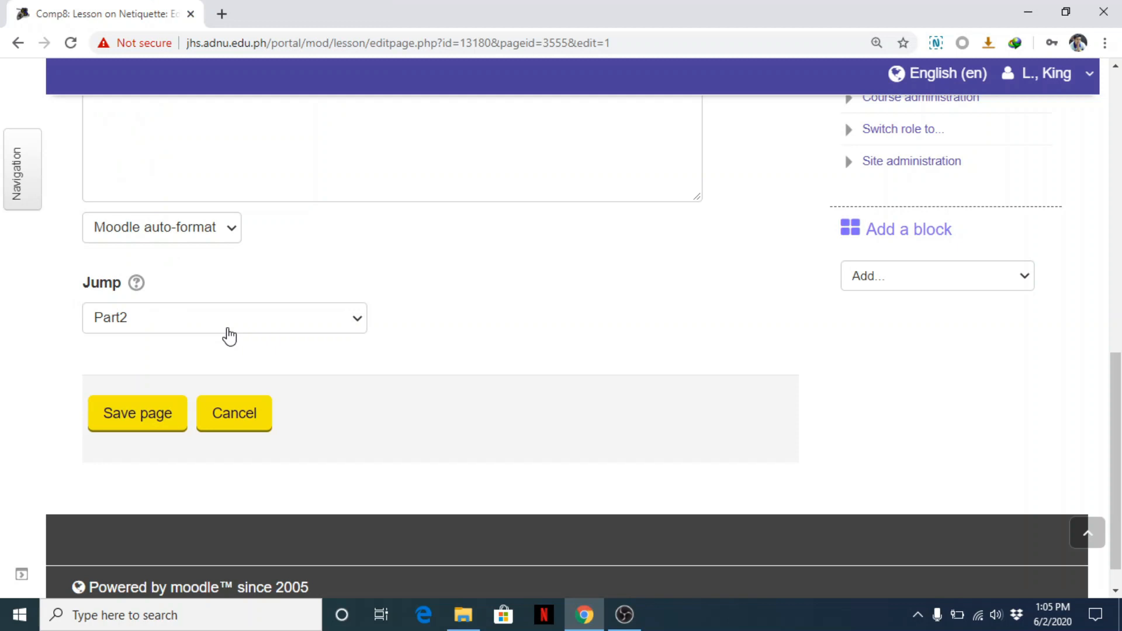
click(353, 318)
drag(377, 231, 375, 270)
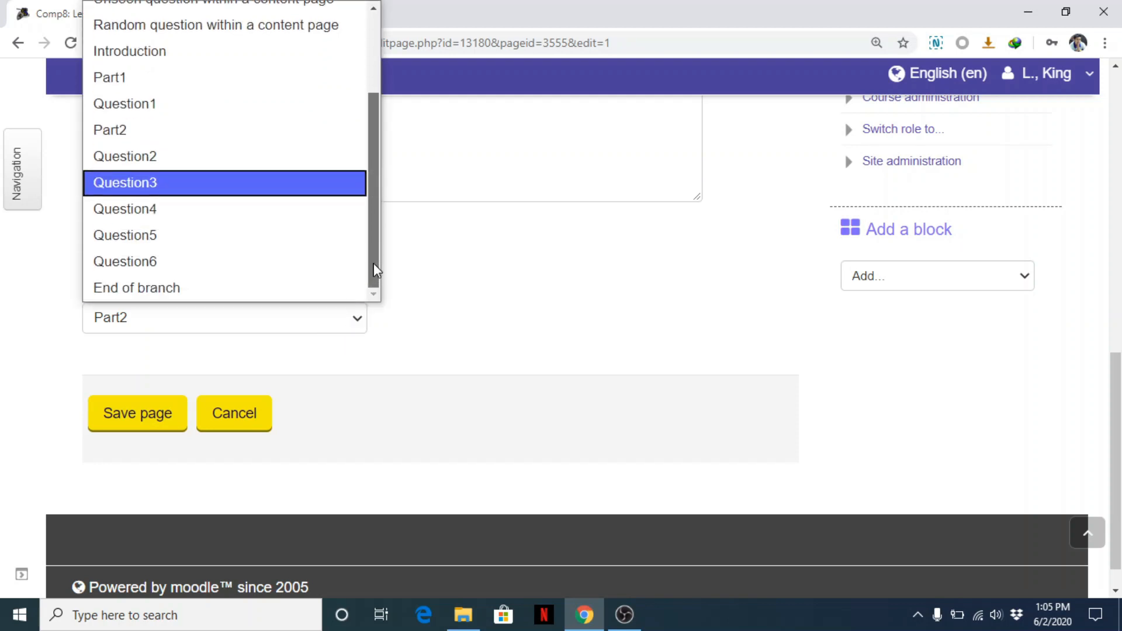
drag(376, 275, 380, 156)
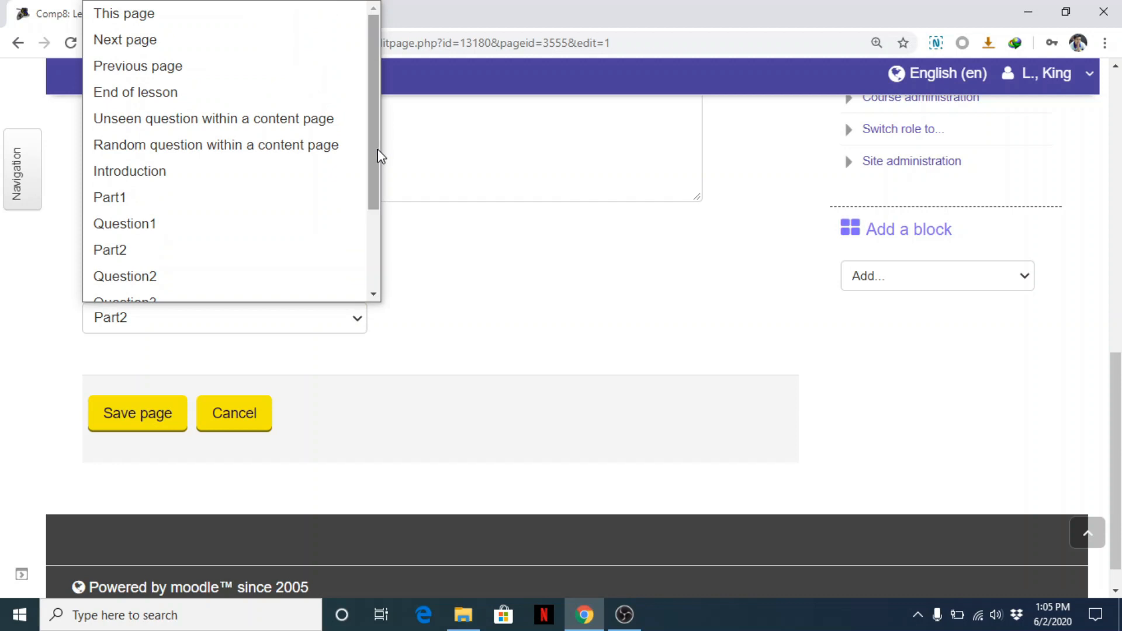
click(213, 102)
mouse_move(1116, 418)
mouse_down()
mouse_move(1116, 293)
mouse_move(1119, 419)
mouse_up()
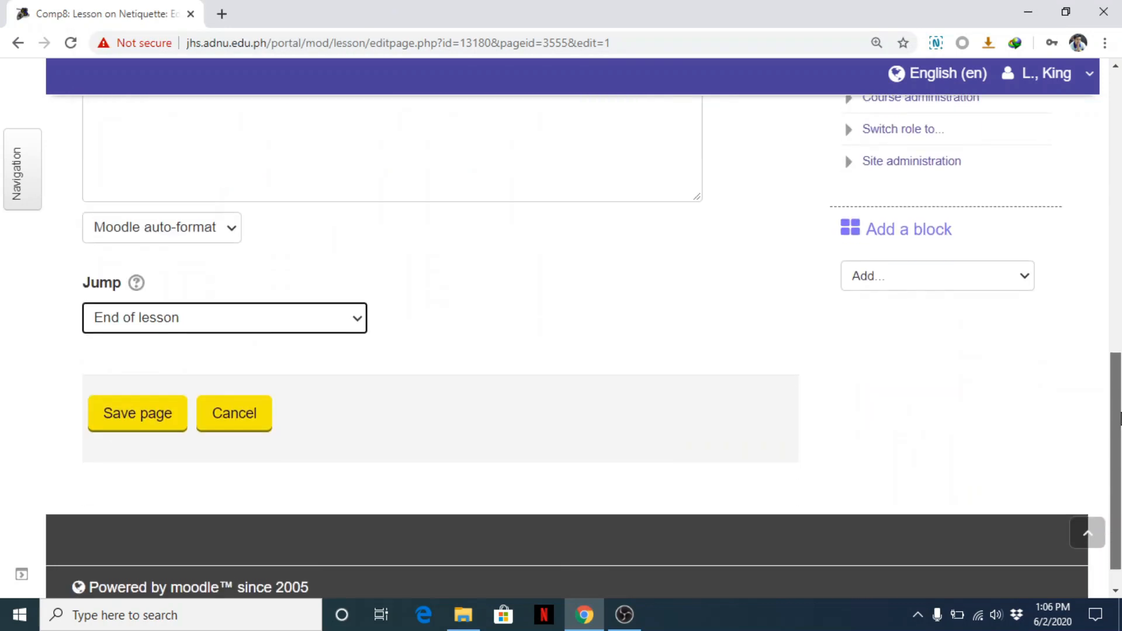
click(117, 424)
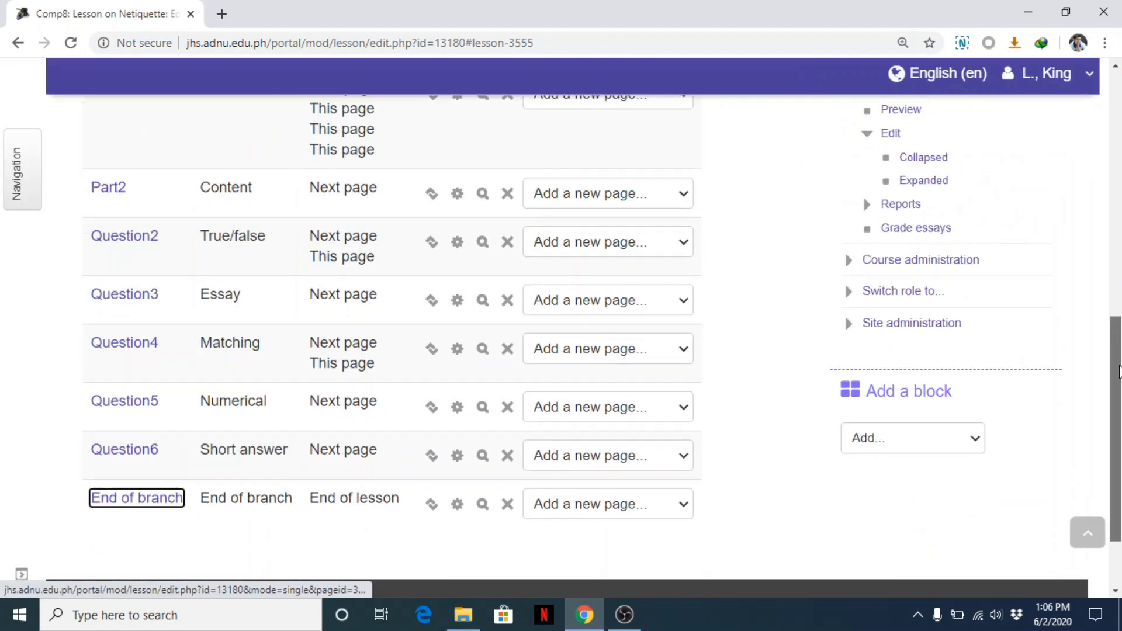
Switch to a role without lesson-editing rights and go back to the Comp8 course page
click(856, 293)
click(906, 363)
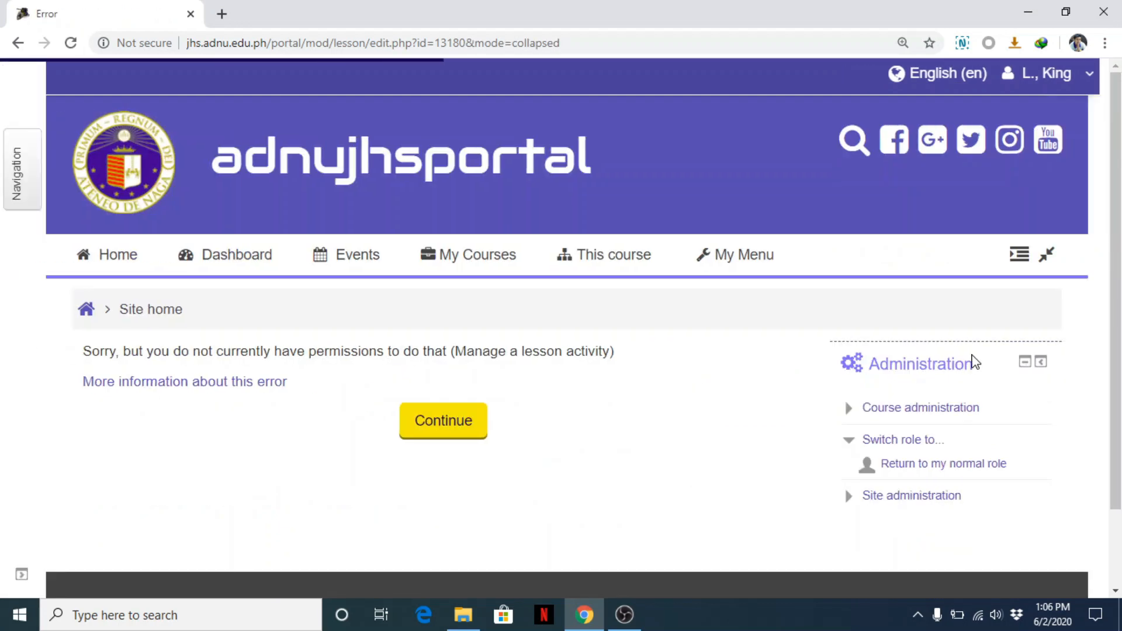
click(441, 421)
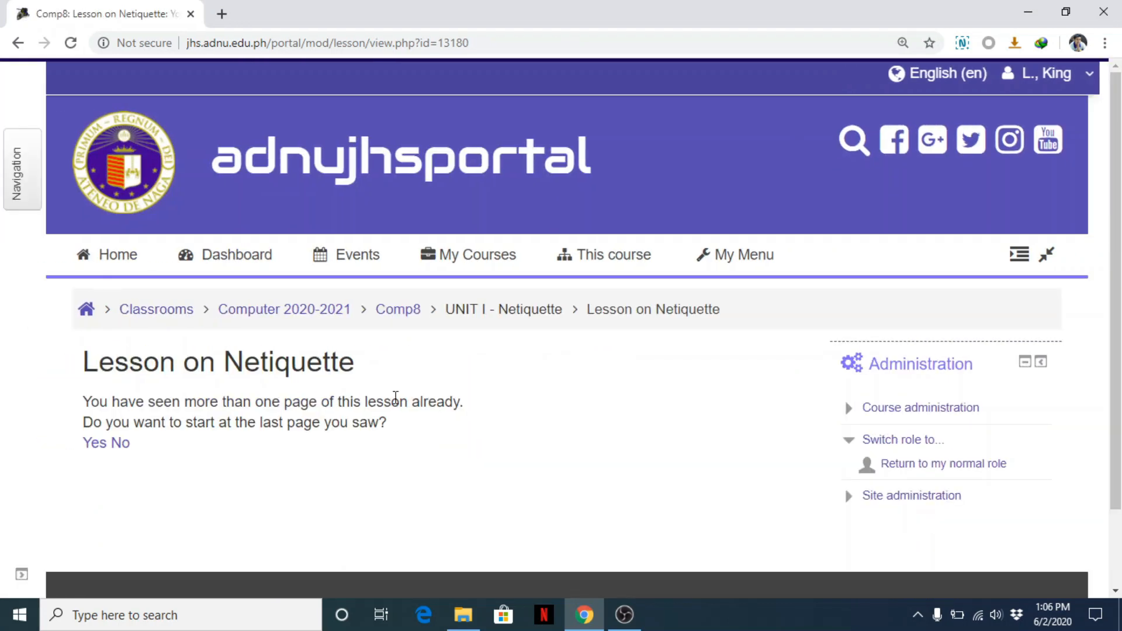
click(388, 313)
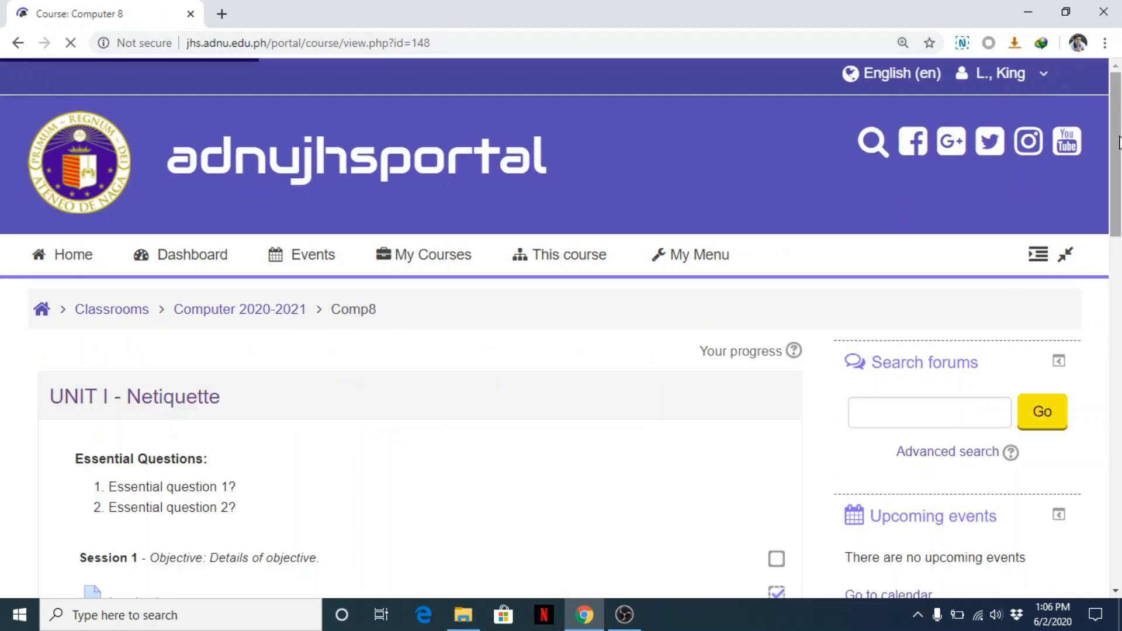
Open the Lesson on Netiquette and resume it from the last page seen
scroll(1119, 143, down, 4)
click(204, 384)
scroll(922, 275, down, 1)
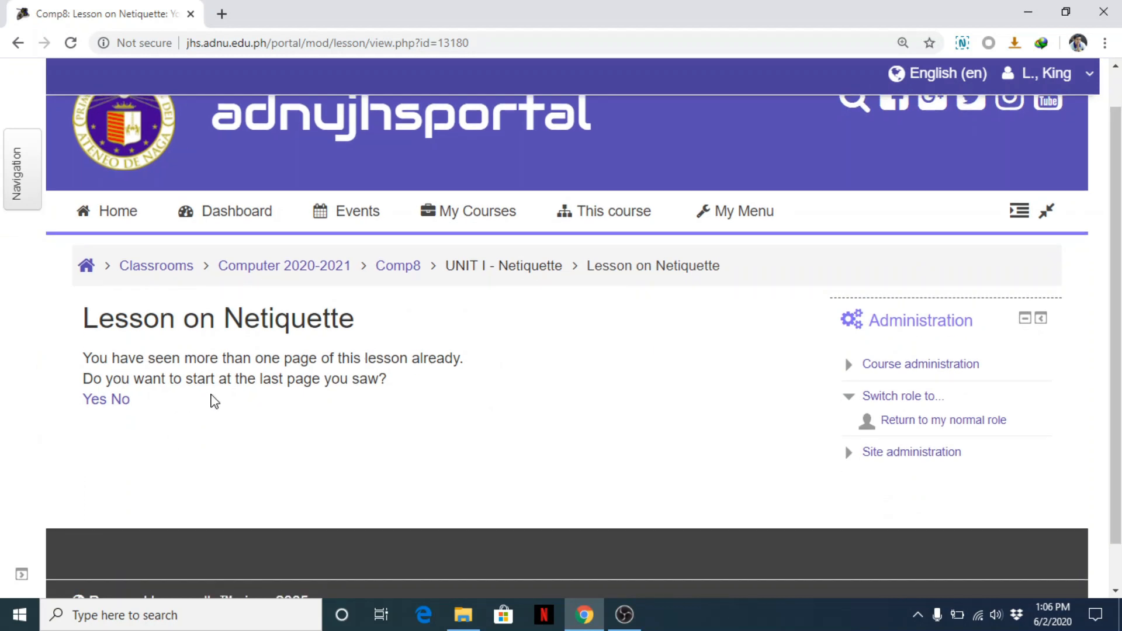
click(91, 399)
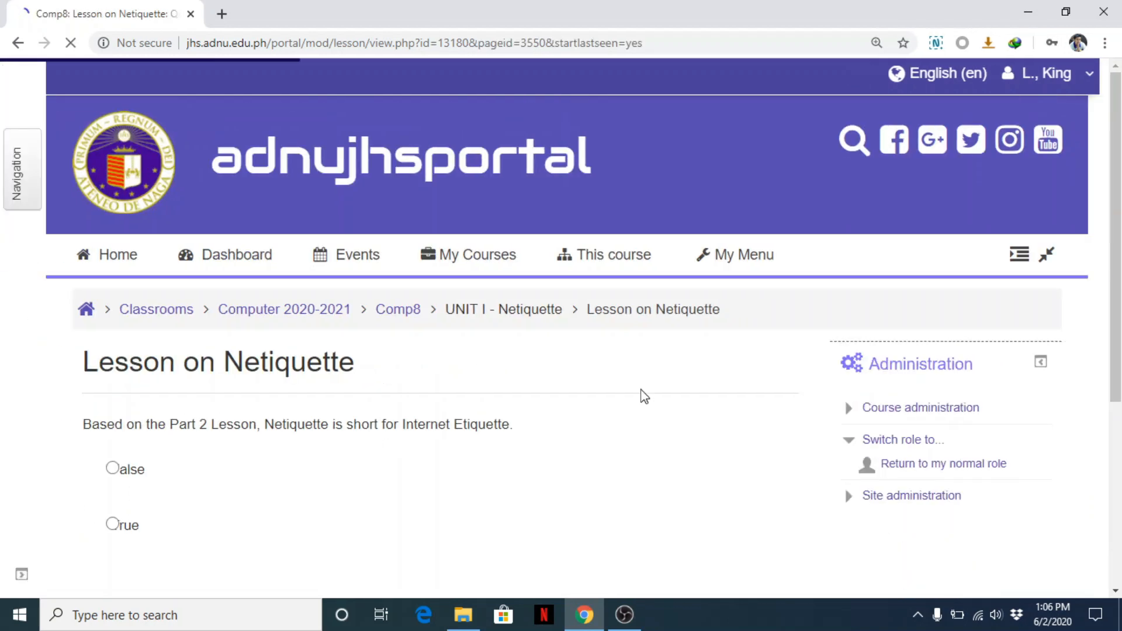
scroll(645, 397, down, 4)
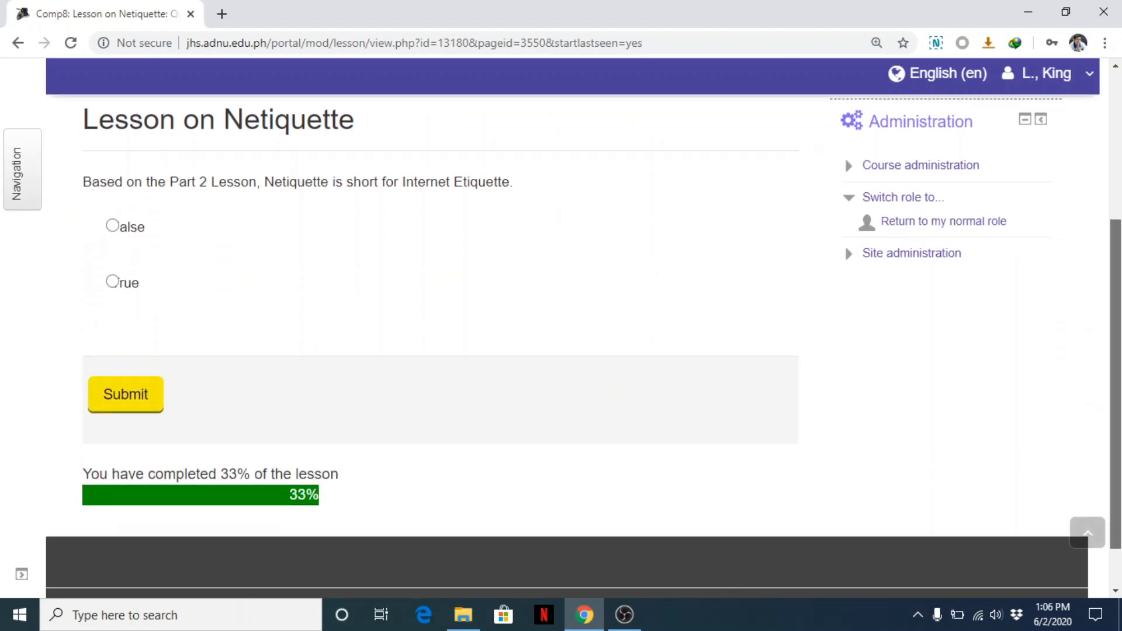
scroll(538, 211, up, 3)
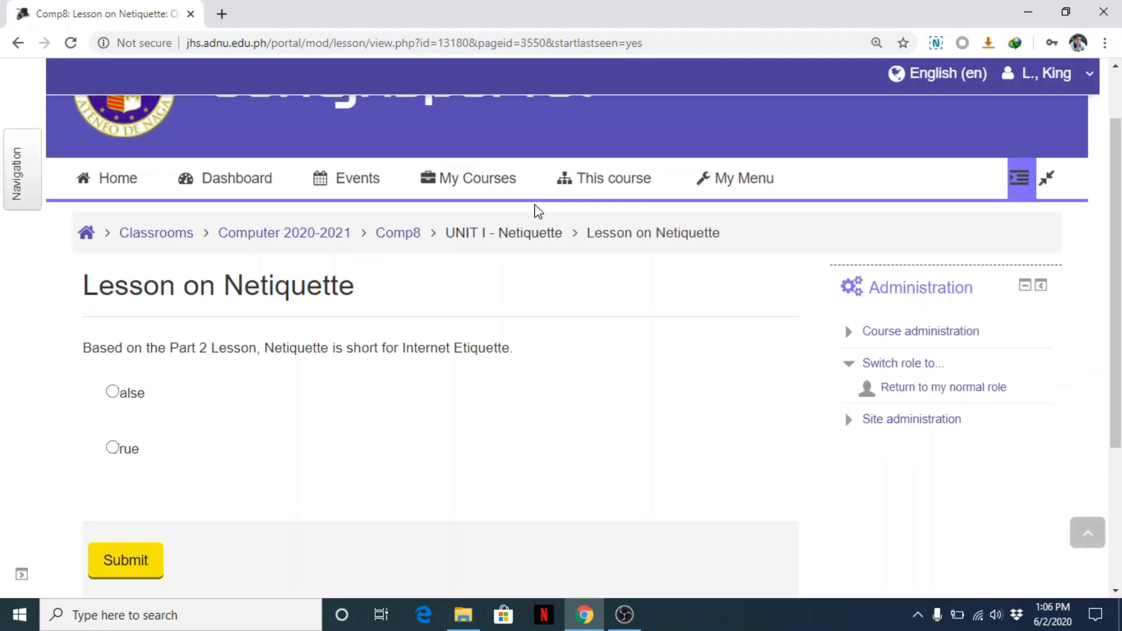
Return to the Comp8 course page and reopen the Lesson on Netiquette, starting from the beginning rather than the last page seen
click(398, 233)
scroll(1117, 287, down, 2)
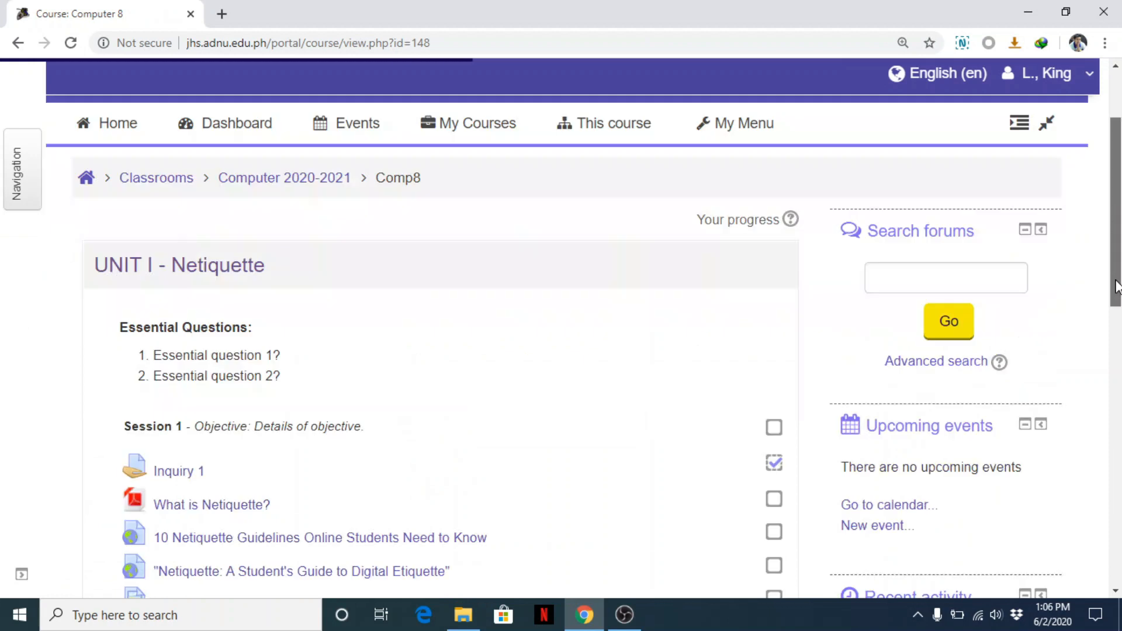
scroll(1117, 287, down, 4)
click(202, 395)
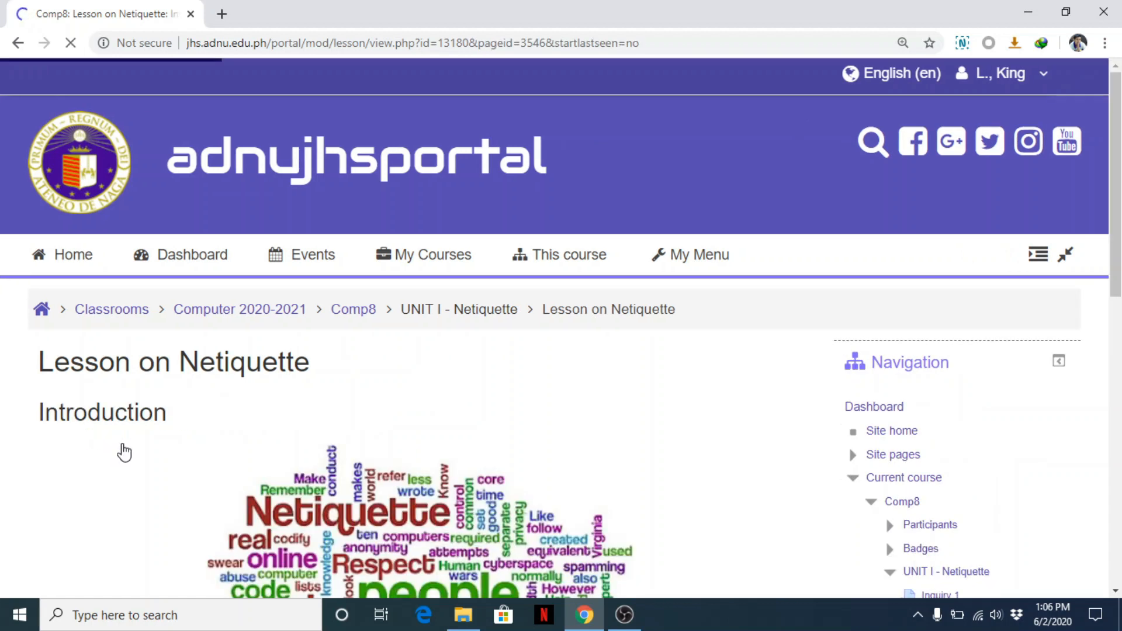
Go through the lesson's Introduction and Part1 content pages and advance to the first question
scroll(1120, 304, down, 2)
scroll(1120, 304, down, 1)
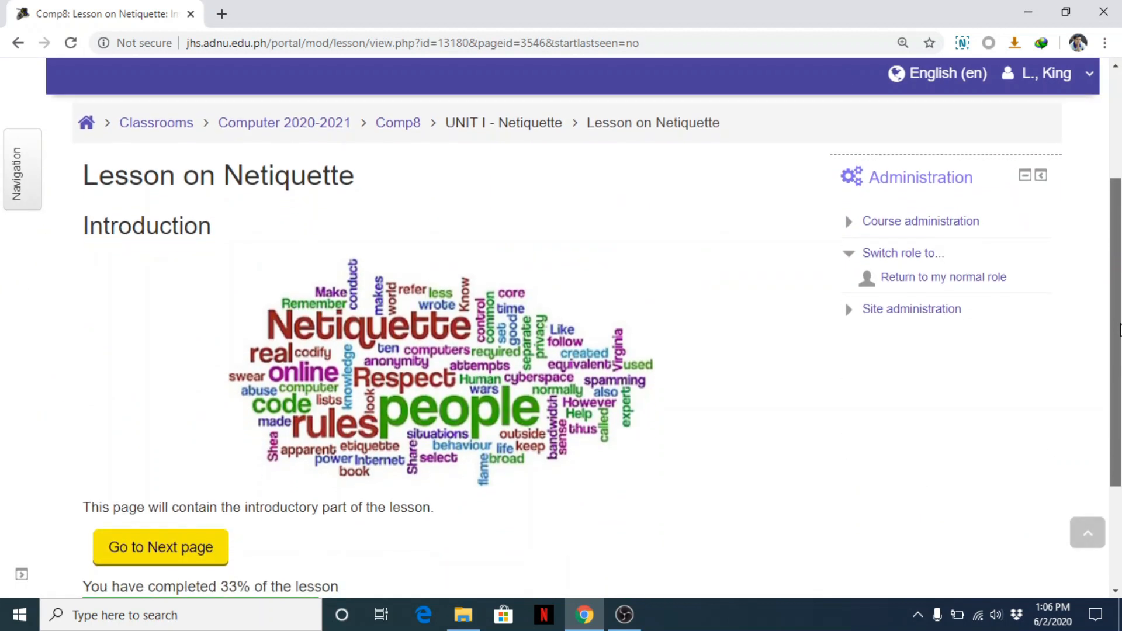
scroll(1120, 343, down, 1)
scroll(1120, 343, down, 1)
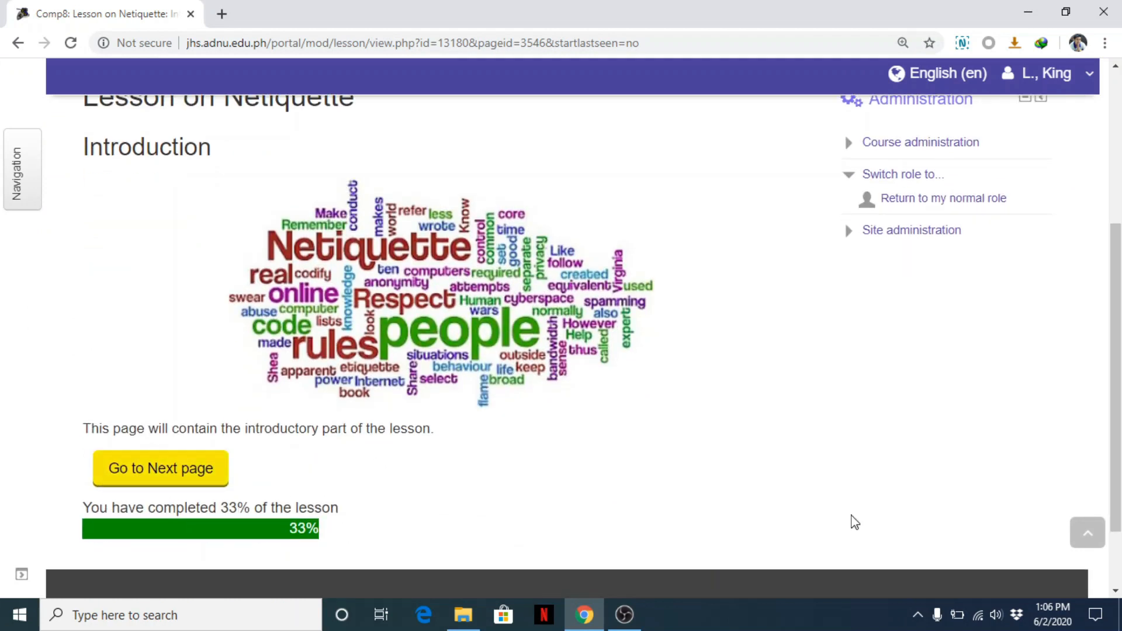
click(159, 469)
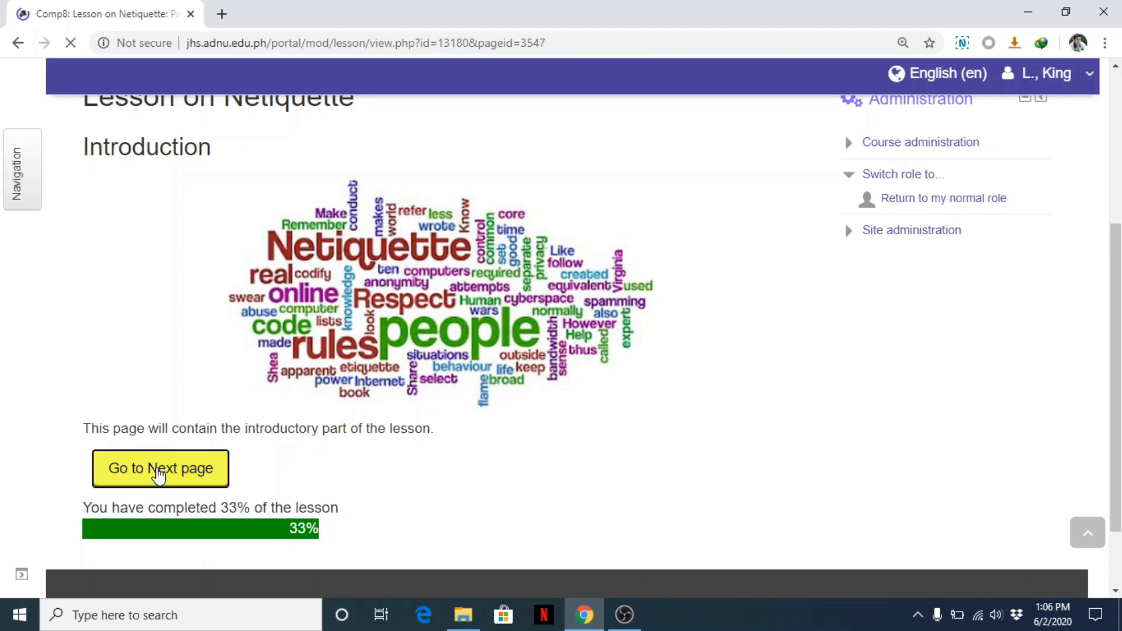
scroll(1118, 325, down, 1)
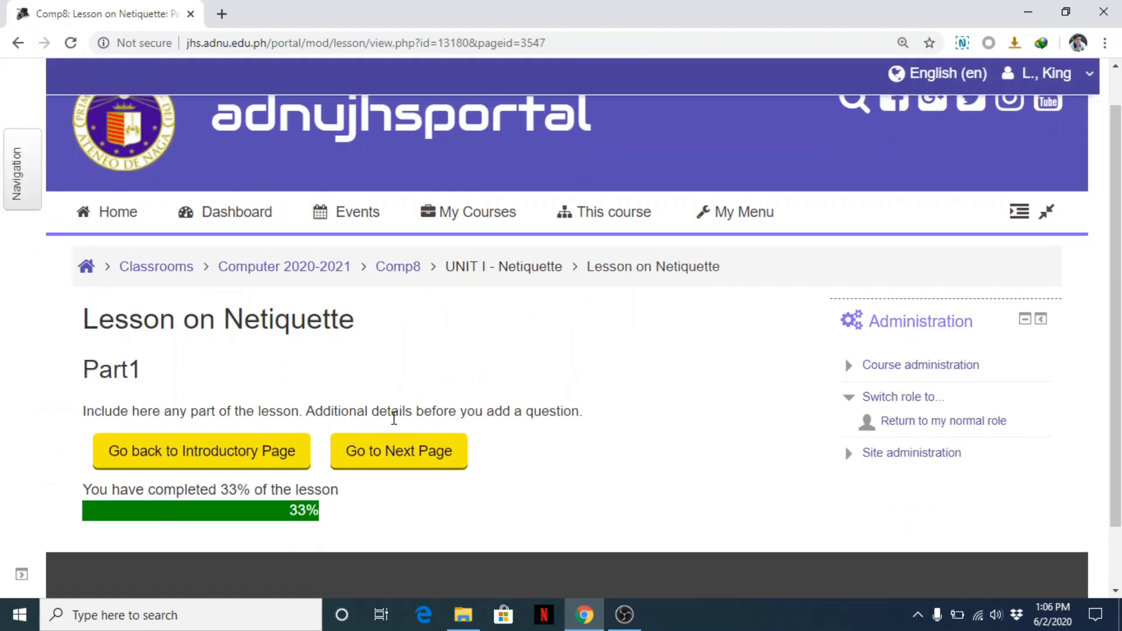
click(380, 456)
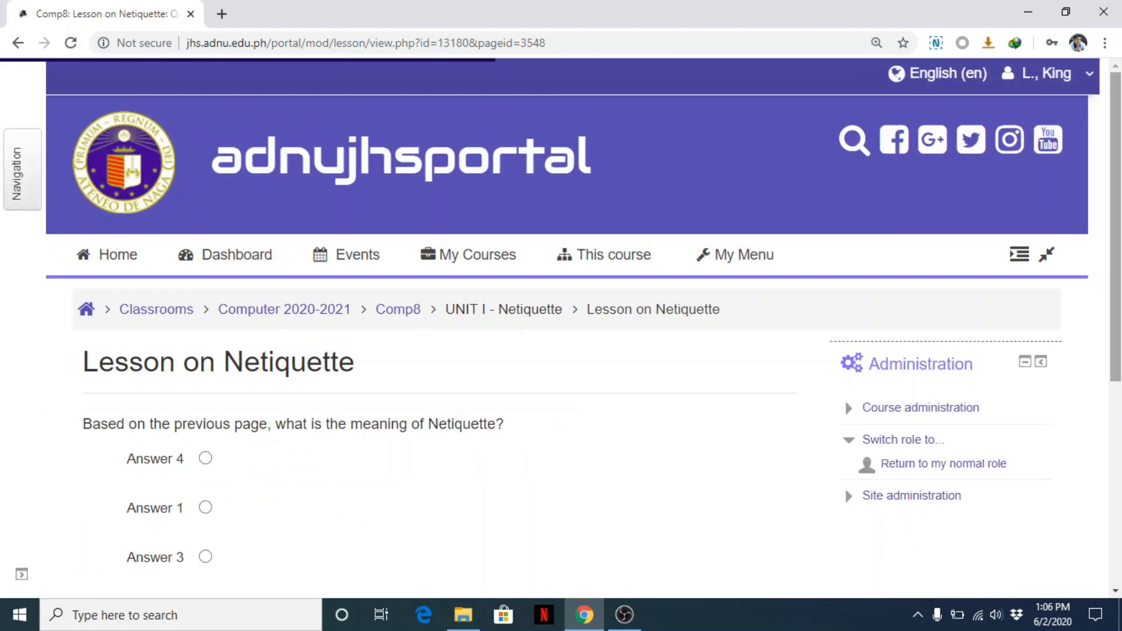
Choose Answer 1 for the multiple-choice question on the meaning of Netiquette and submit it
scroll(479, 446, down, 1)
scroll(80, 306, down, 2)
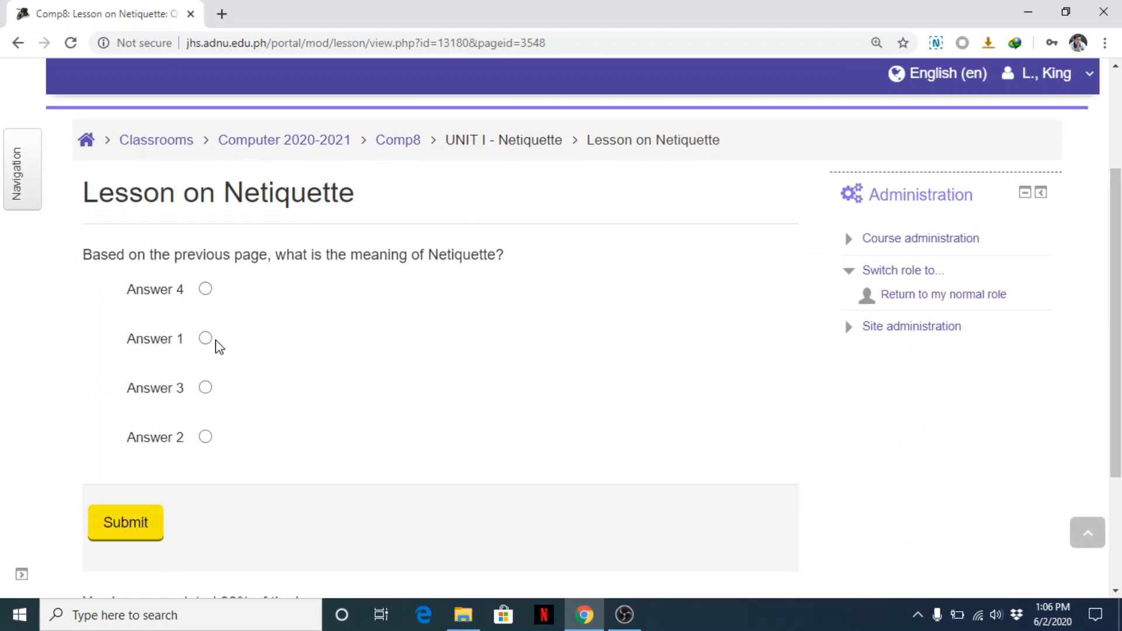
click(121, 524)
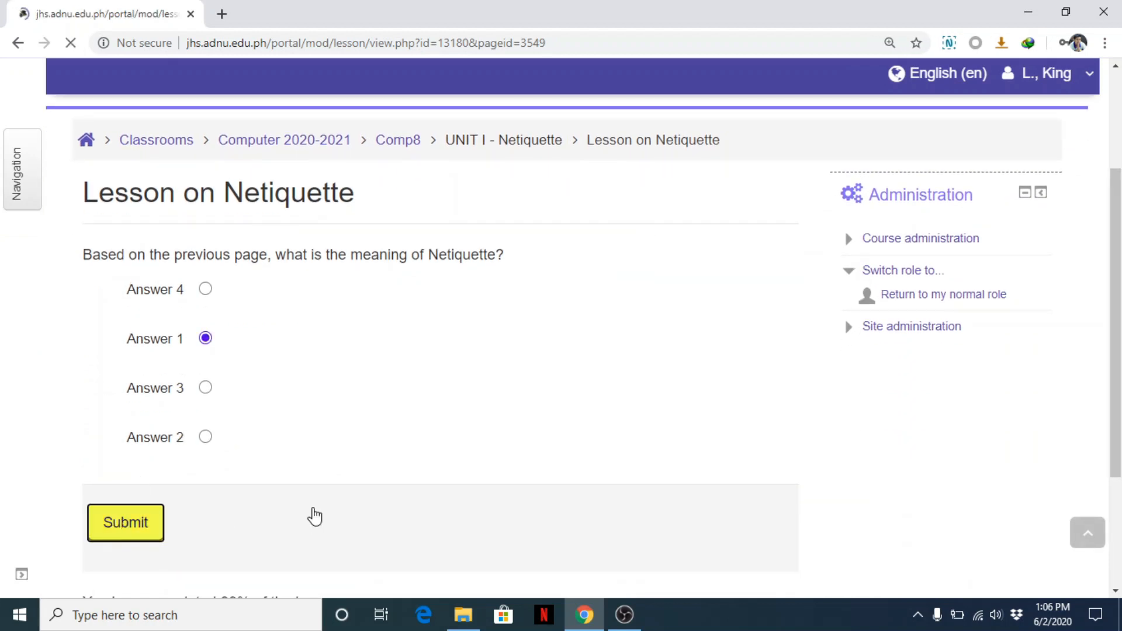
Advance past the Part 2 content page, then answer the true/false question on Internet Etiquette with True and submit it
scroll(410, 316, down, 5)
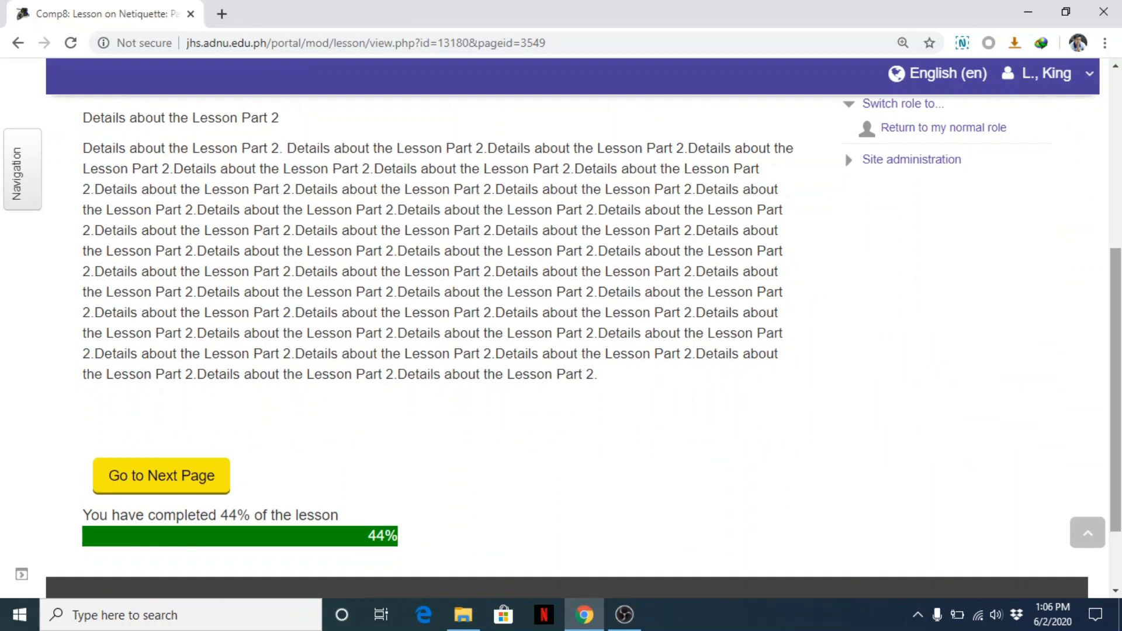
click(148, 474)
scroll(916, 365, down, 5)
scroll(916, 365, up, 2)
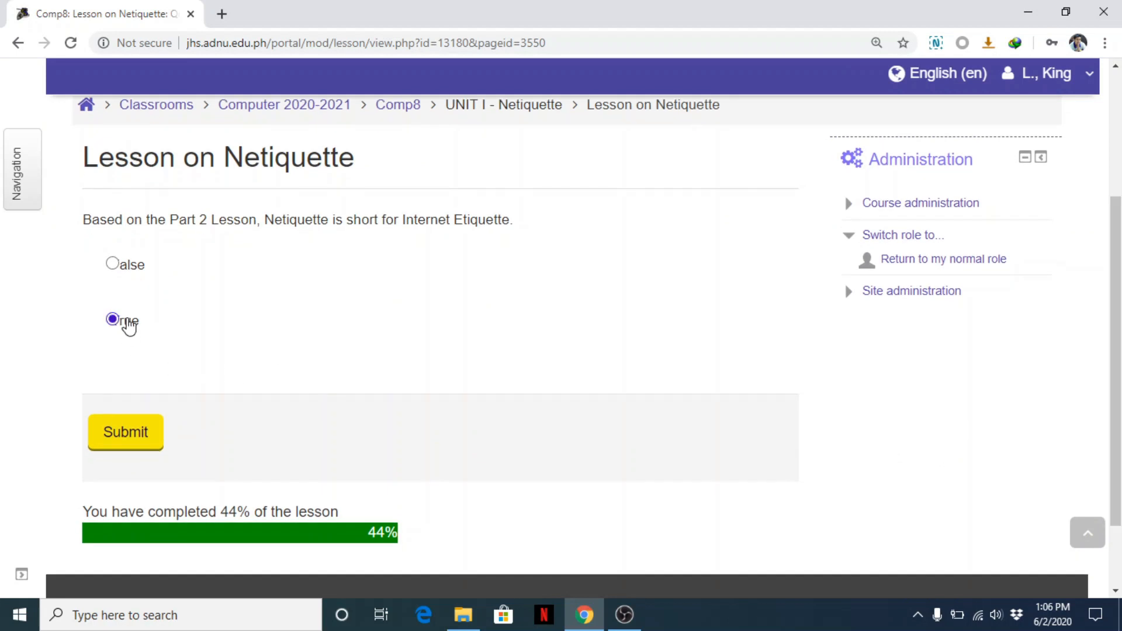
click(162, 447)
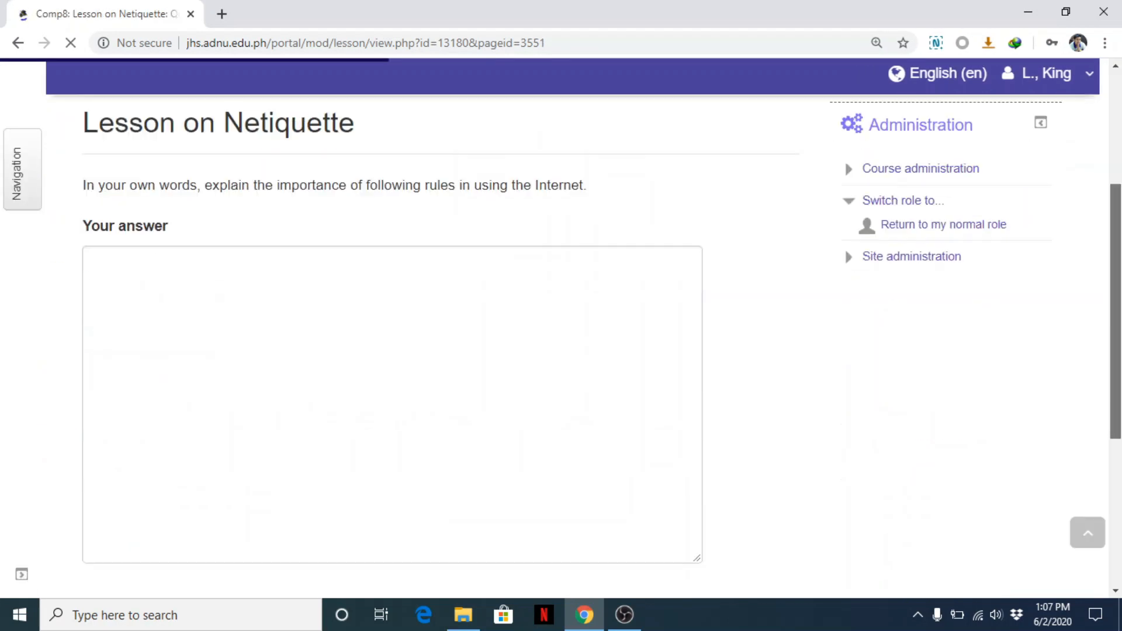
Enter "Answer" as the essay response on the importance of following Internet rules and submit it
scroll(357, 400, down, 1)
click(358, 400)
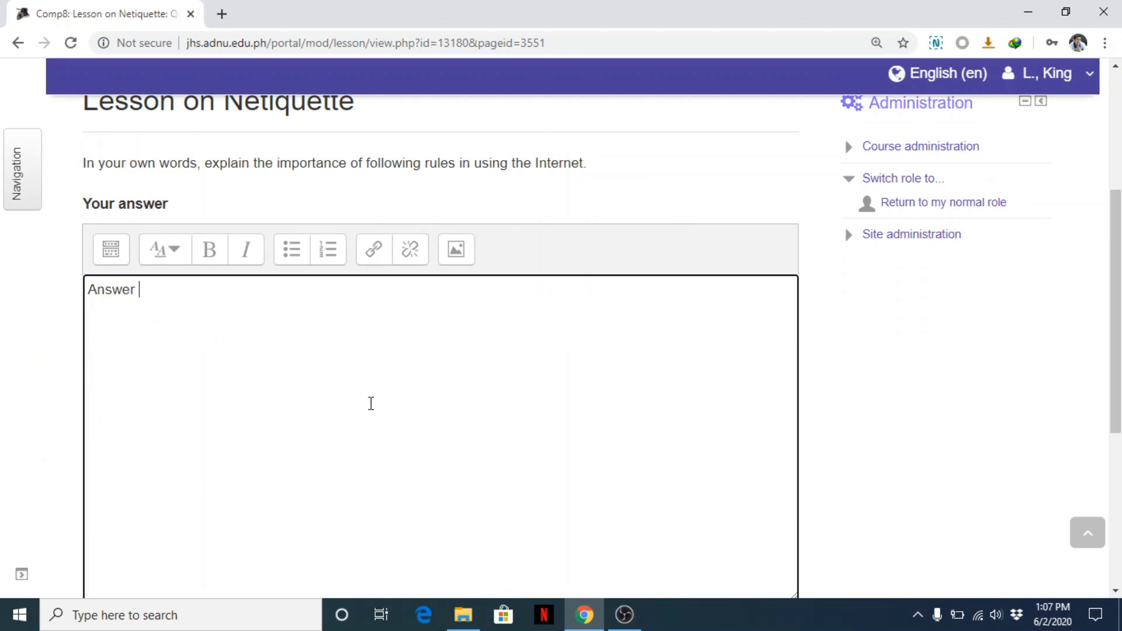
text(Answer)
scroll(371, 404, down, 3)
click(125, 486)
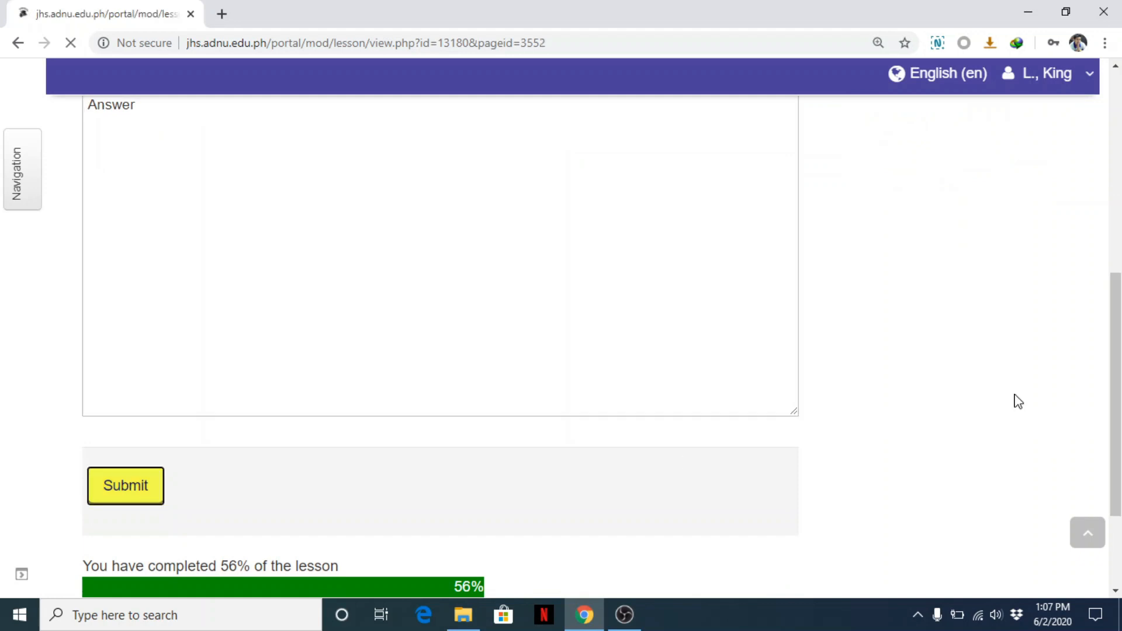
Match Description 1 with Answer 1, Description 2 with Answer 2 and Description 3 with Answer 3, and submit the matching question
scroll(1117, 392, down, 5)
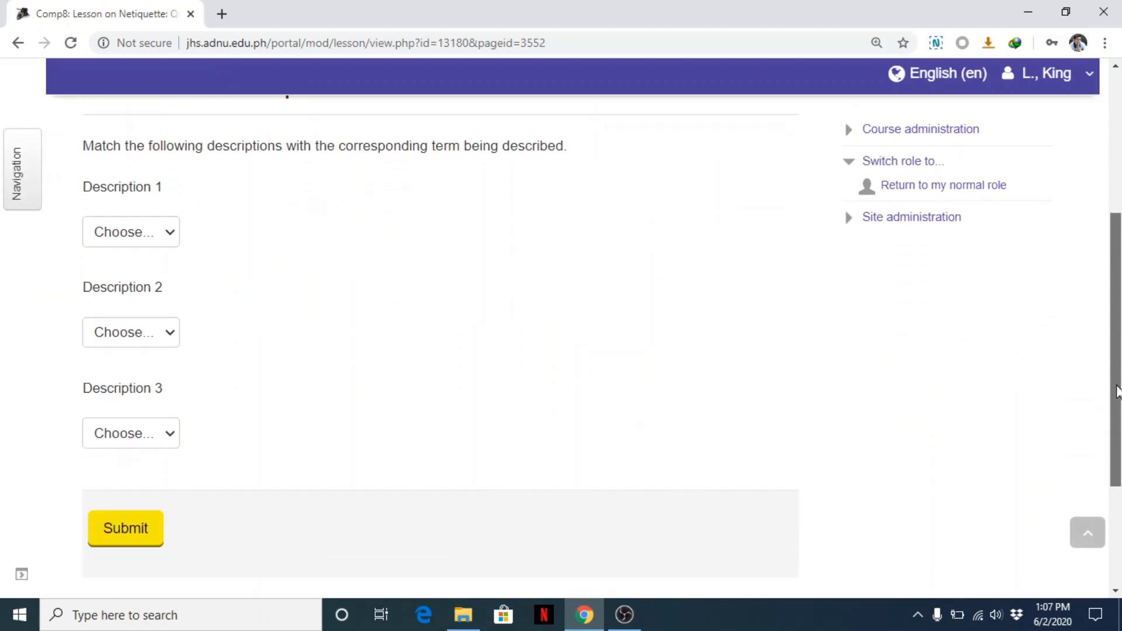
click(157, 233)
click(145, 288)
click(140, 332)
click(135, 413)
click(138, 436)
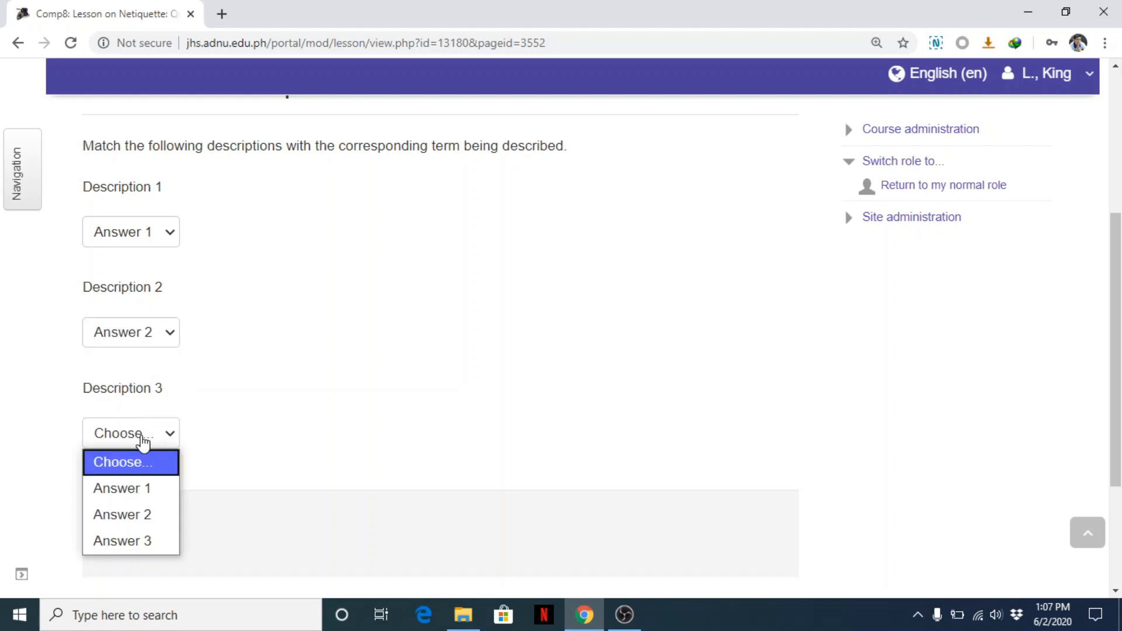
click(137, 540)
click(121, 542)
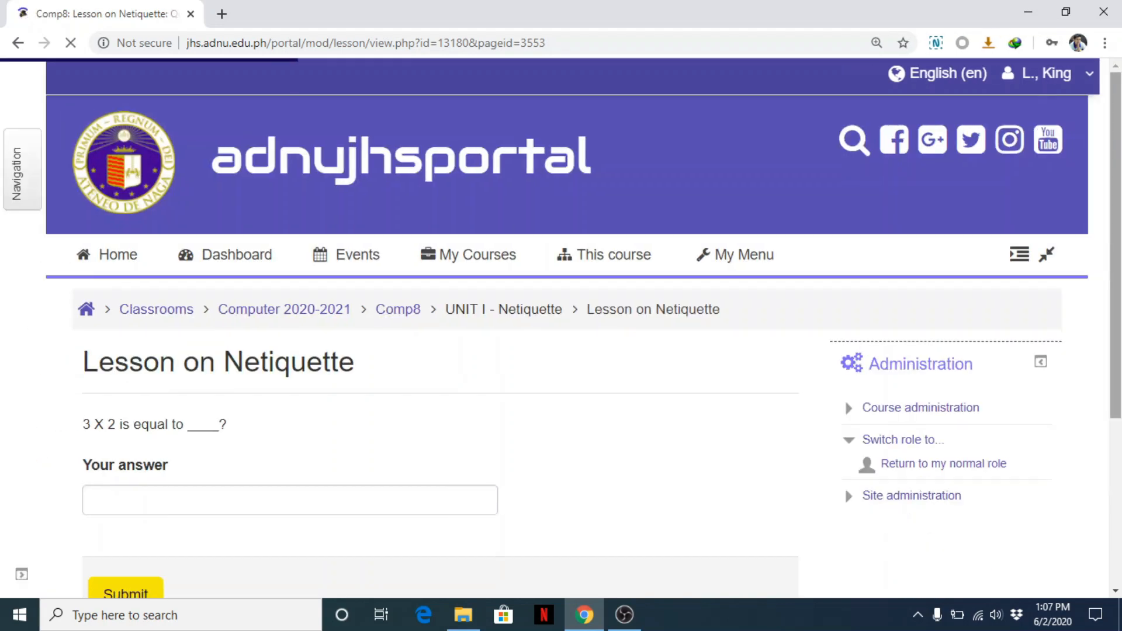
Answer the numerical question "3 X 2 is equal to" with 6 and submit it
scroll(844, 487, down, 3)
click(384, 328)
text(6)
click(121, 426)
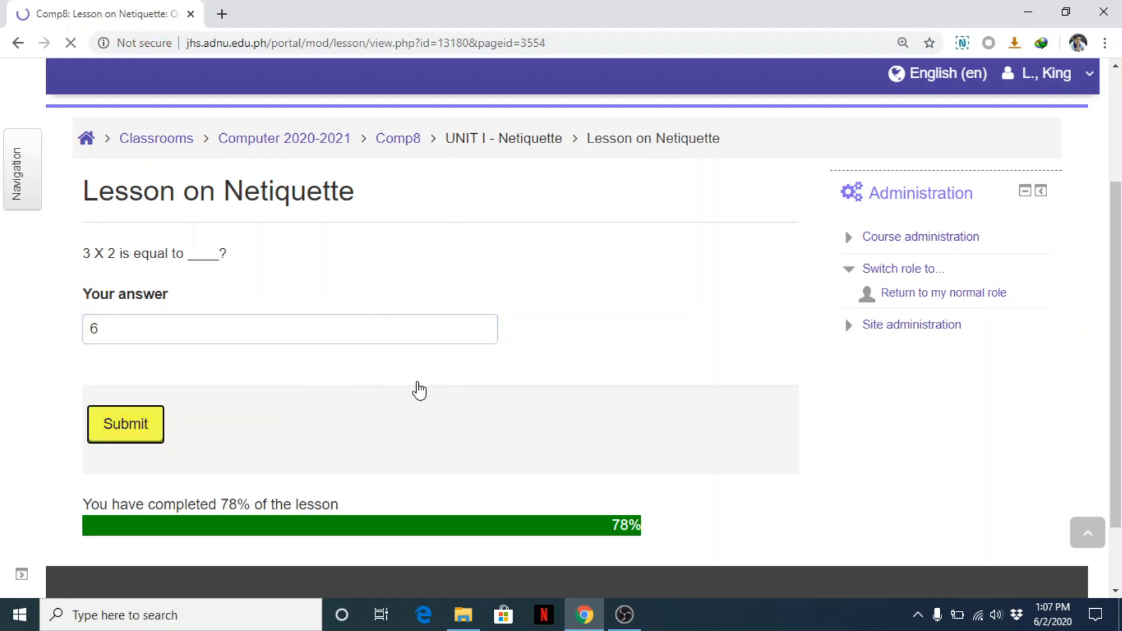
Answer the short answer question with "Netiquette", submit it, and review the end-of-lesson results
scroll(1120, 365, down, 2)
click(277, 379)
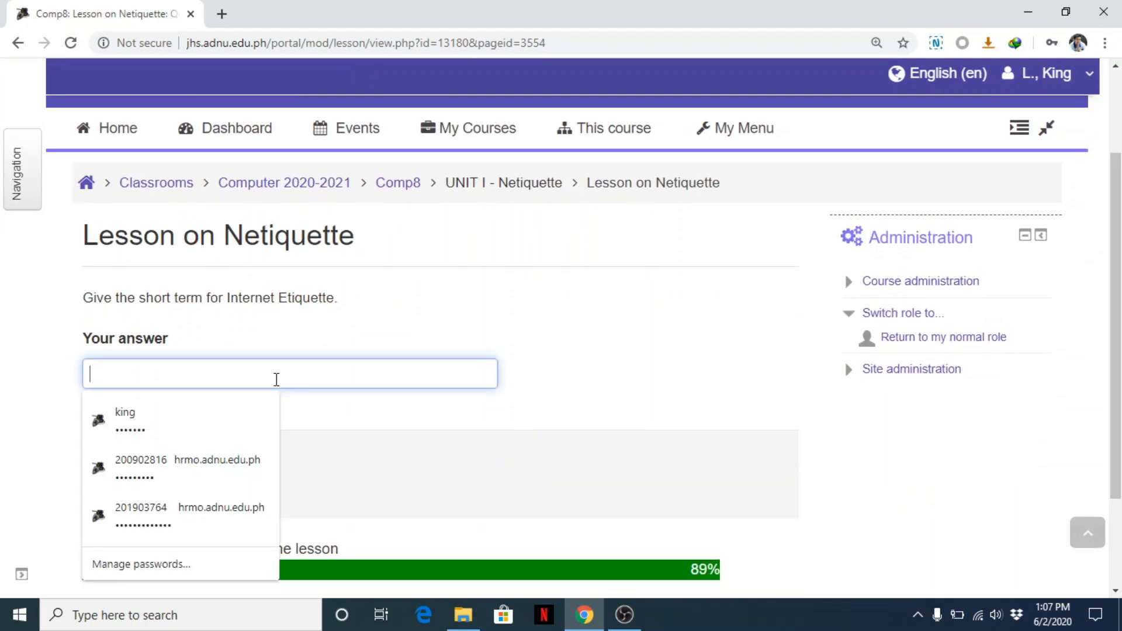
text(Netiquette)
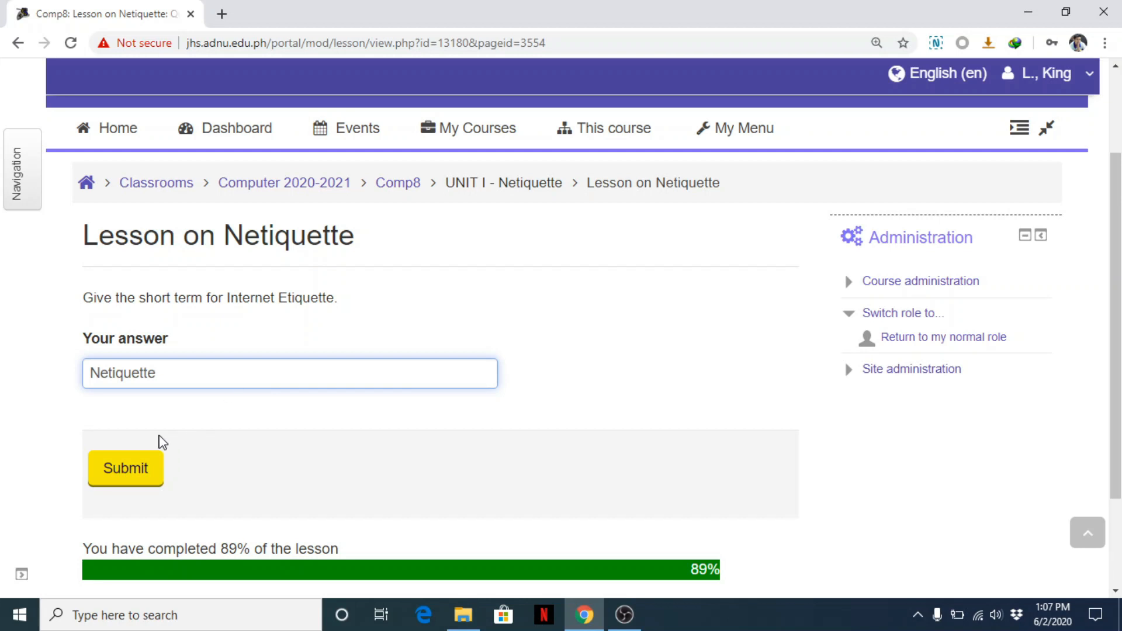
click(125, 470)
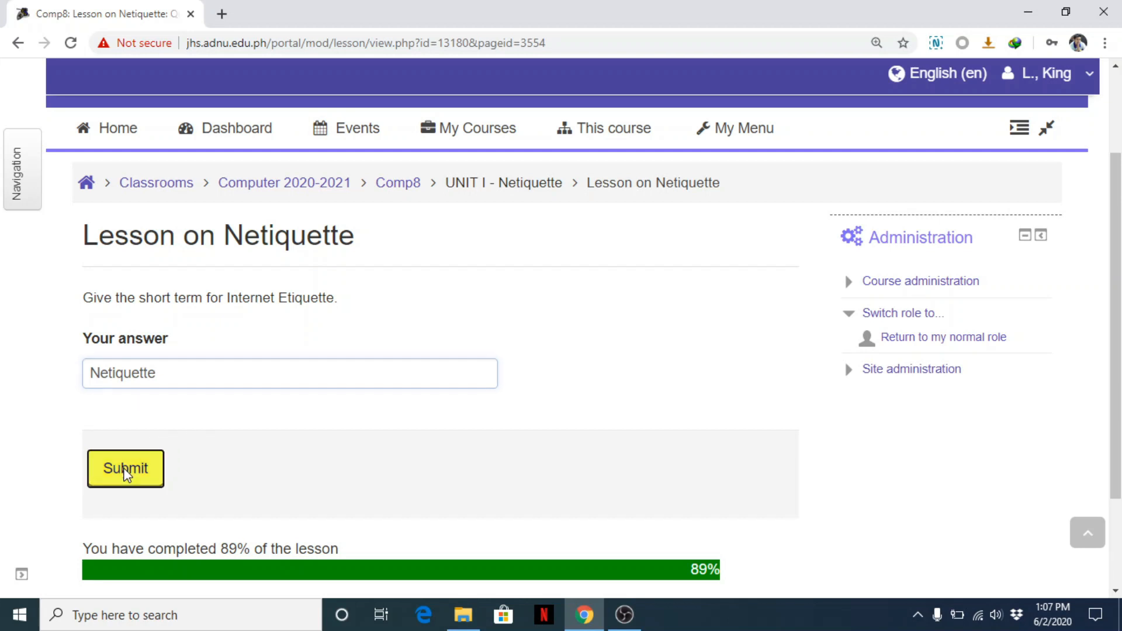
scroll(1117, 248, down, 3)
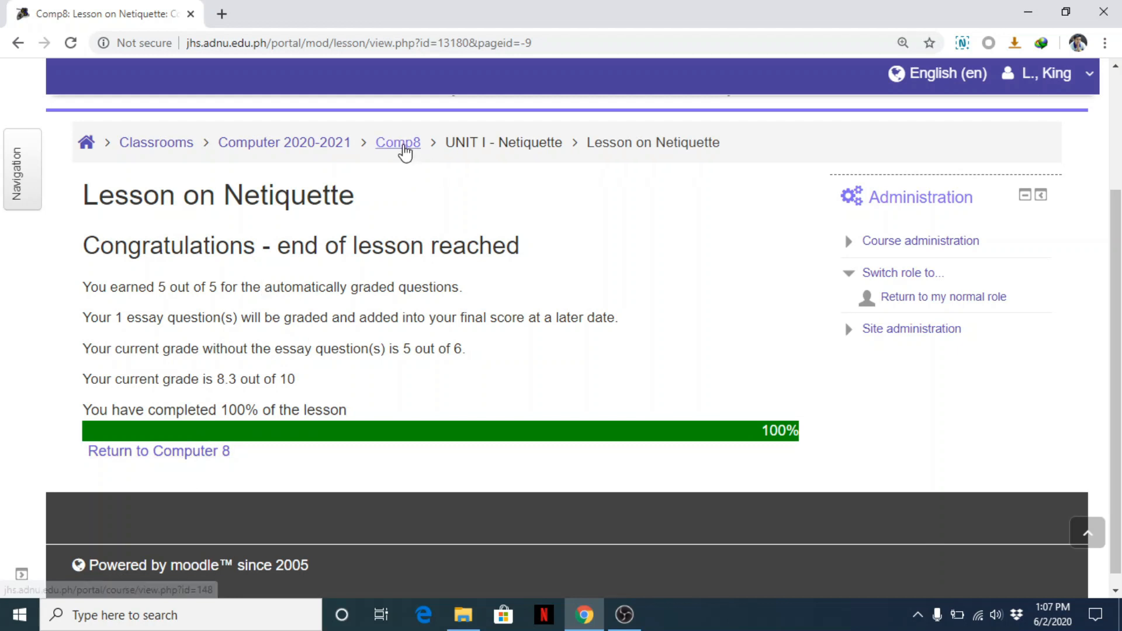
Go back to the Comp8 course page and return to the normal role
click(403, 145)
scroll(543, 242, down, 20)
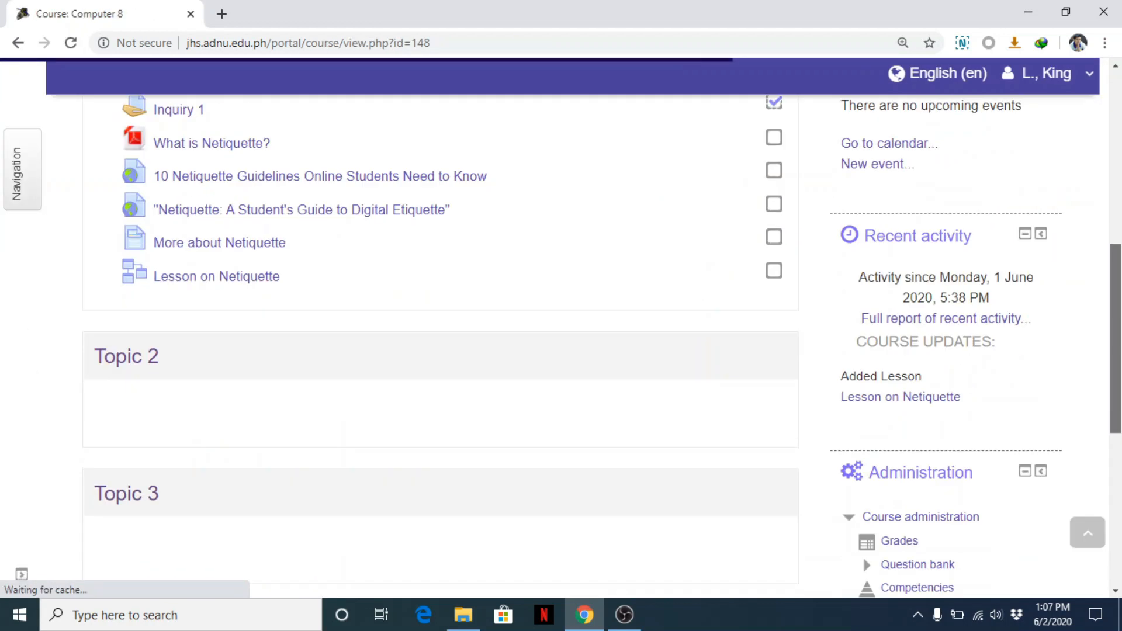
scroll(844, 352, up, 3)
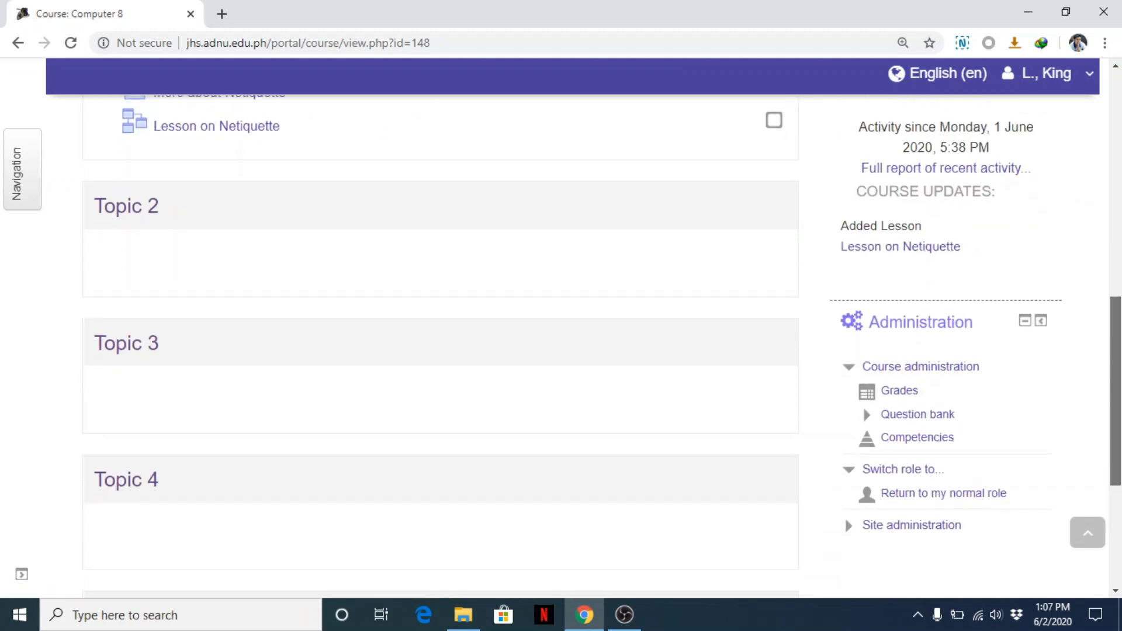
scroll(914, 539, down, 1)
click(954, 454)
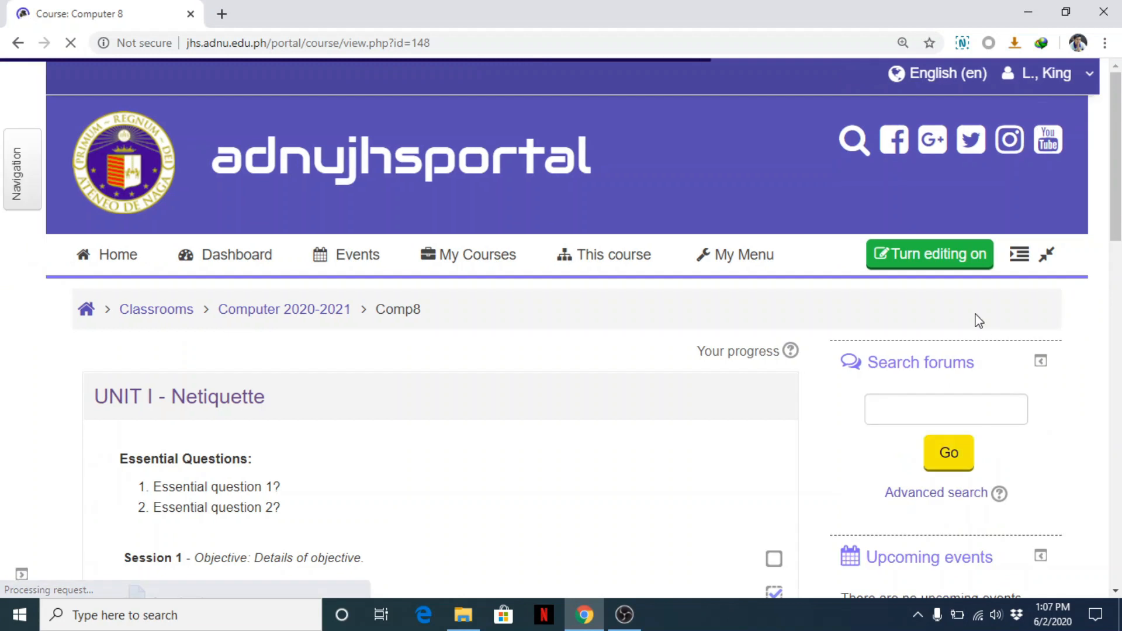
Turn editing on for the Comp8 course and open the Lesson on Netiquette
drag(1118, 216, 1121, 335)
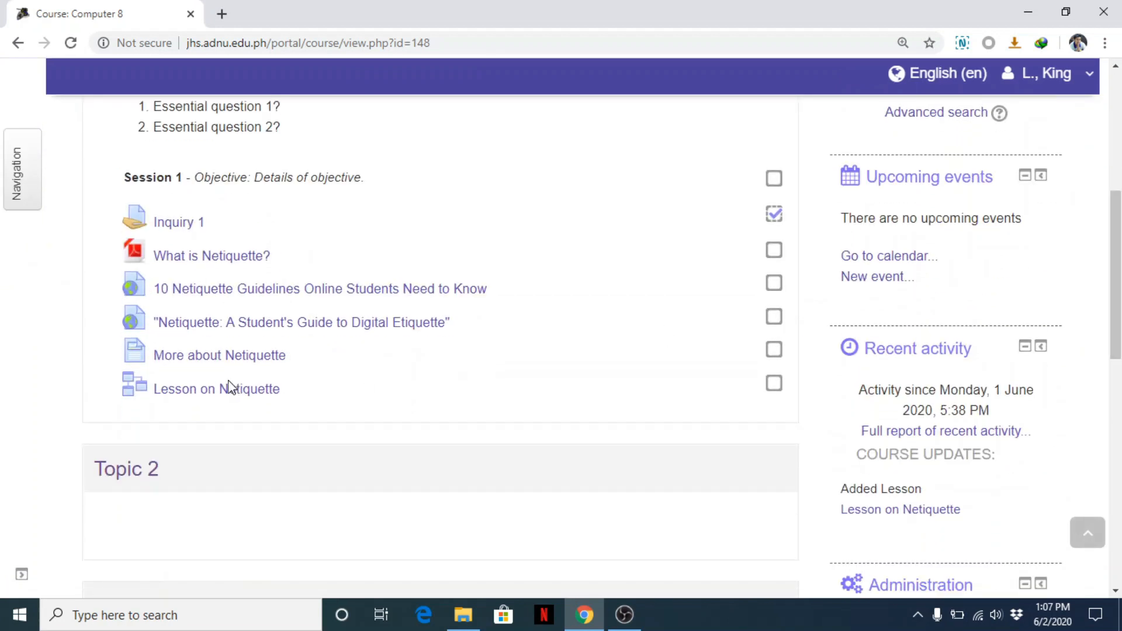
mouse_move(1119, 264)
mouse_down()
mouse_move(1117, 146)
mouse_move(1115, 251)
mouse_up()
click(921, 258)
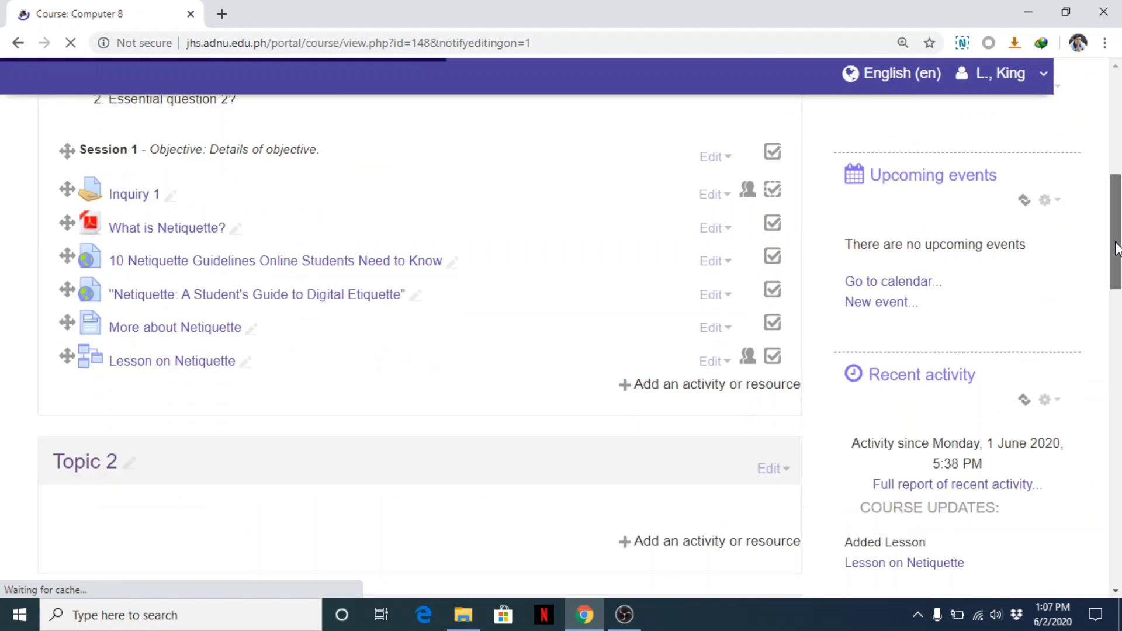
click(217, 365)
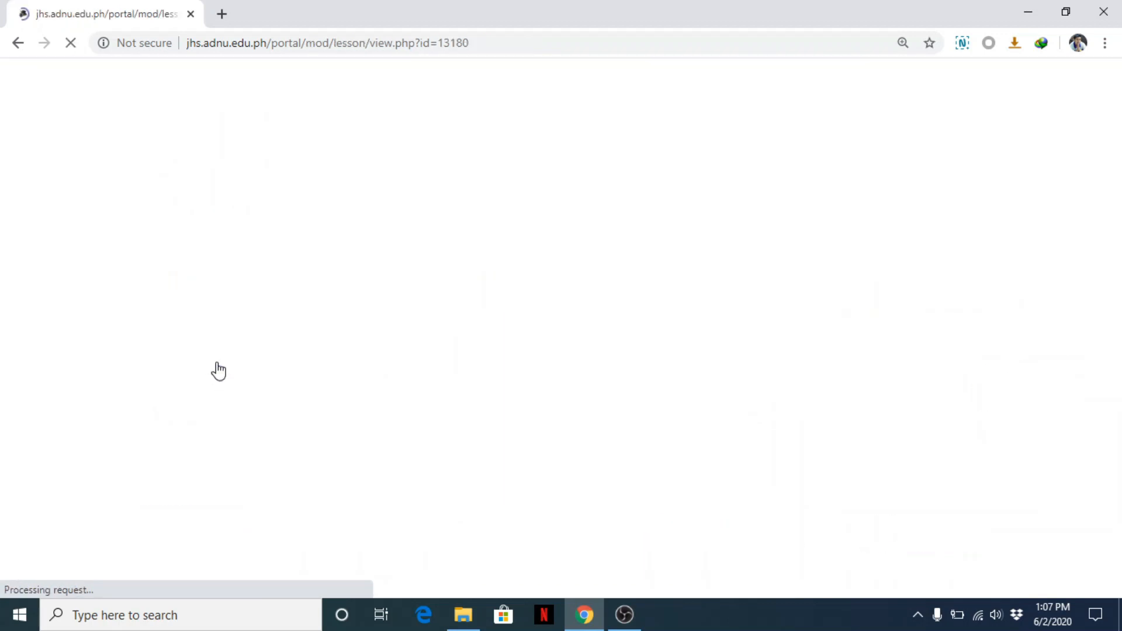
Open the End of branch page from the lesson's edit view, review its contents and jump setting, and return to the page list
click(196, 420)
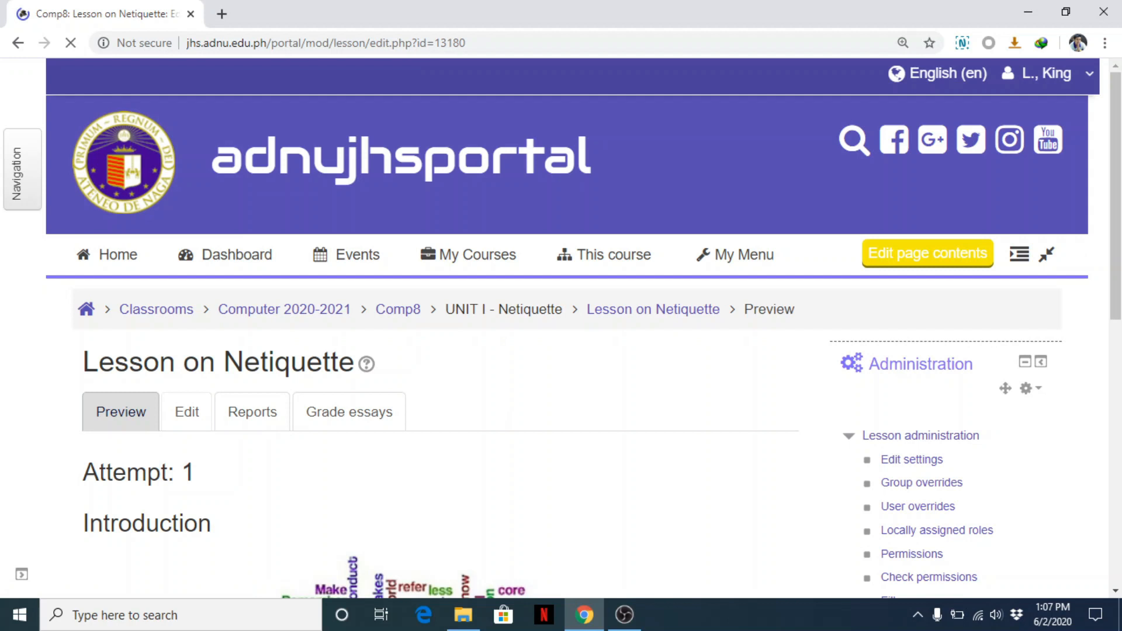
drag(1117, 195, 1120, 463)
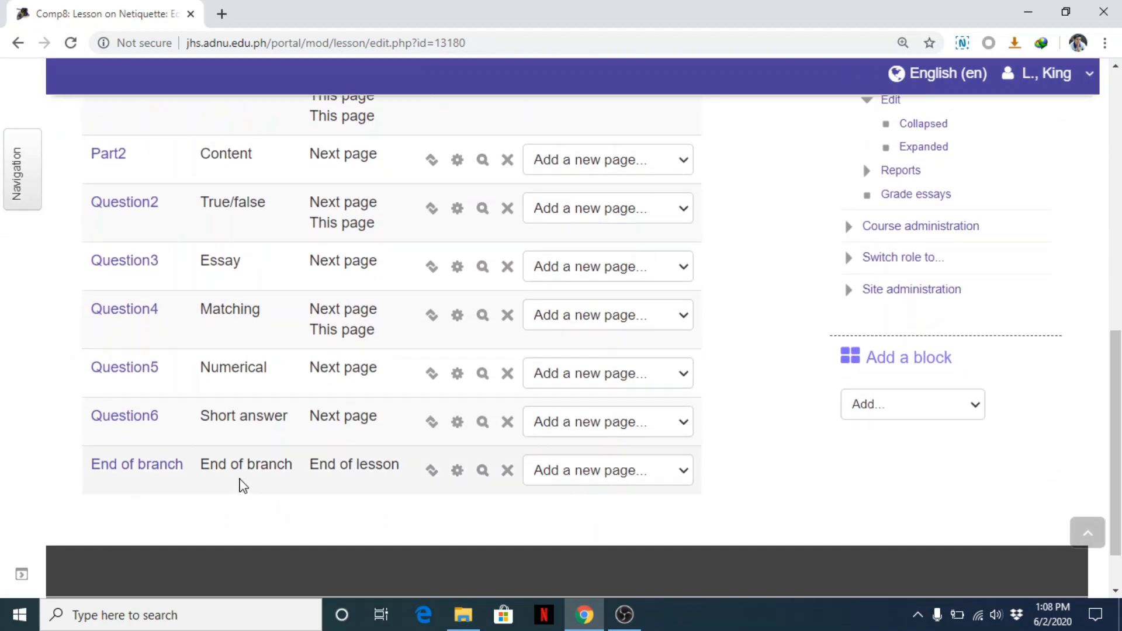
click(454, 473)
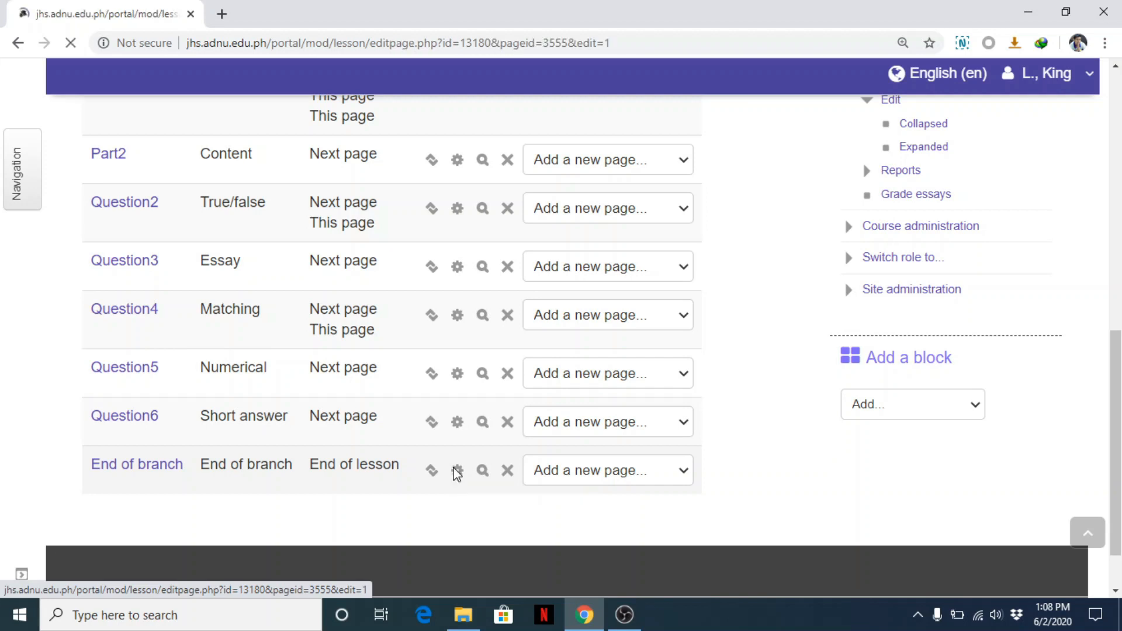
scroll(900, 430, down, 10)
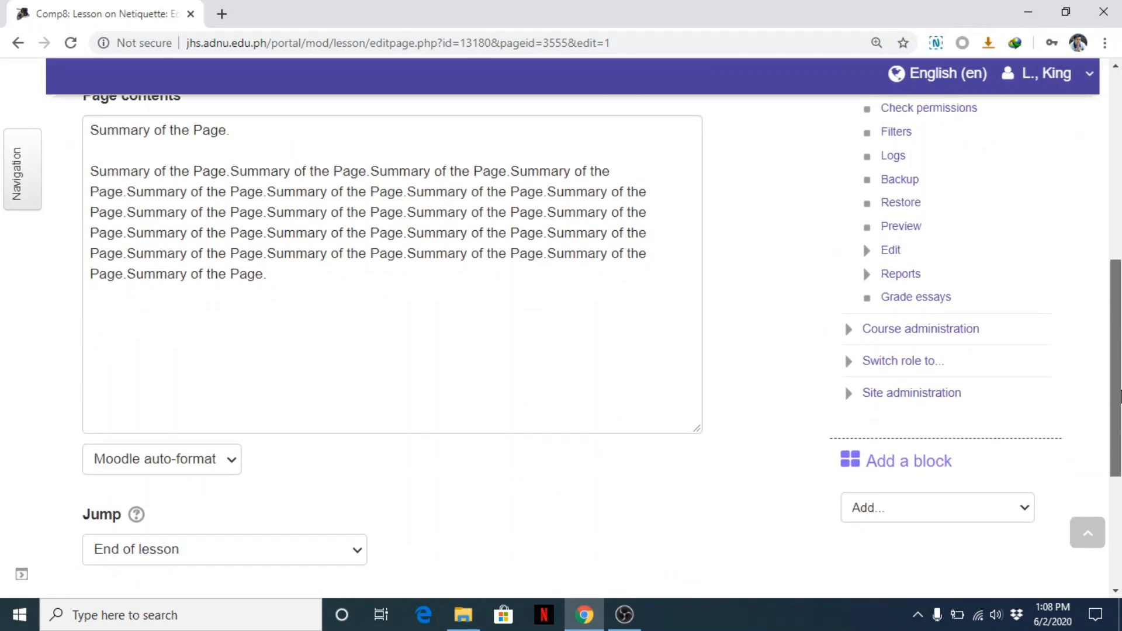
scroll(561, 345, up, 8)
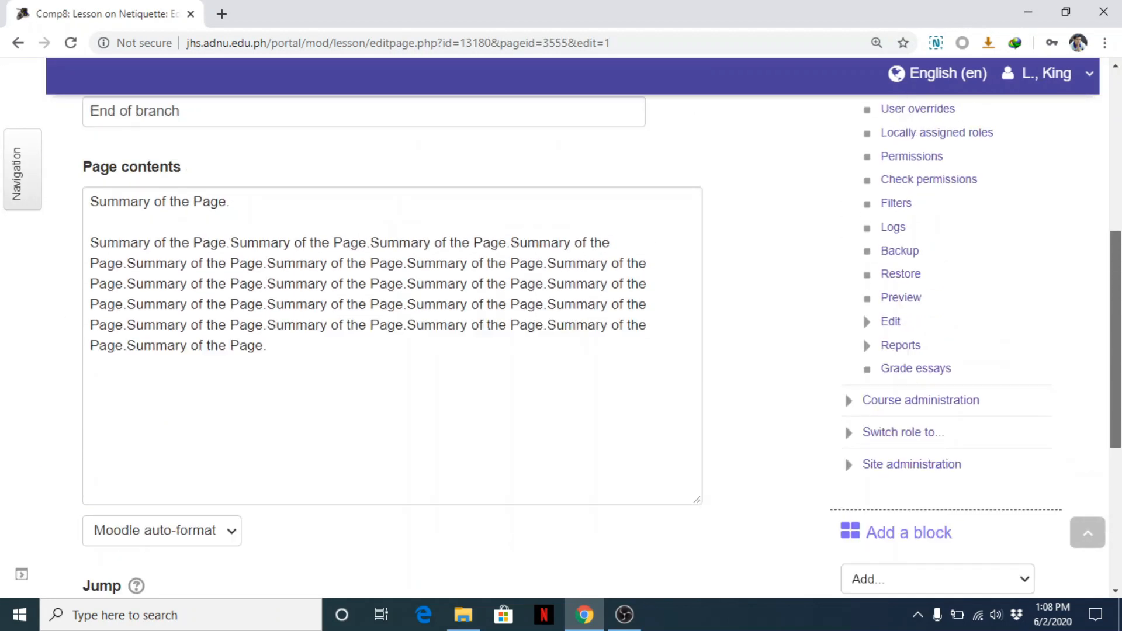
scroll(844, 574, down, 5)
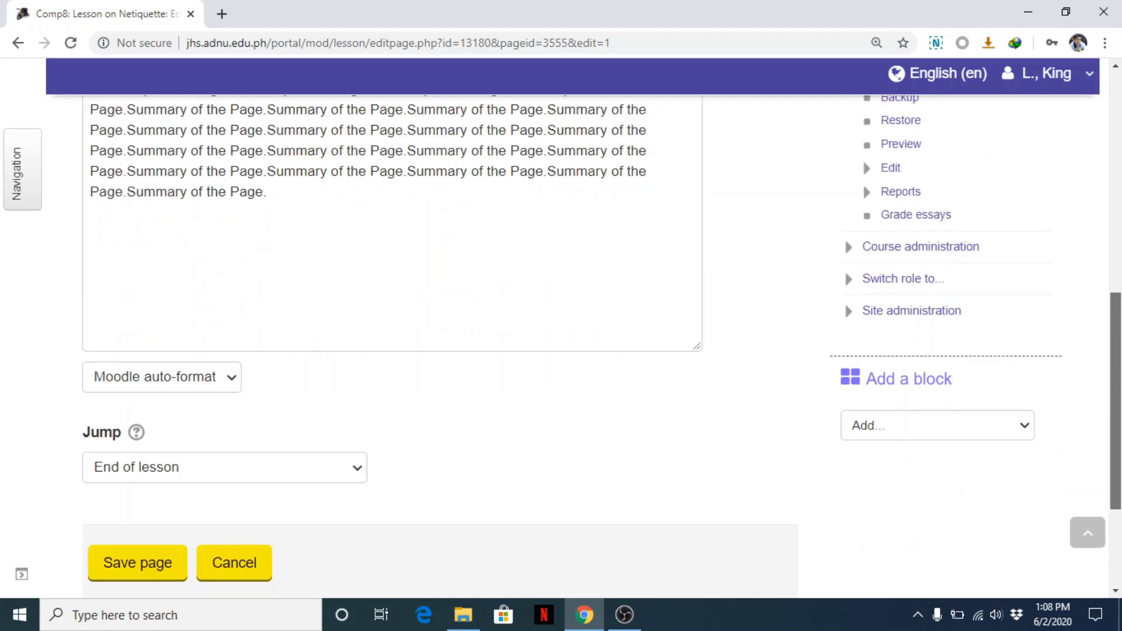
scroll(4, 169, up, 4)
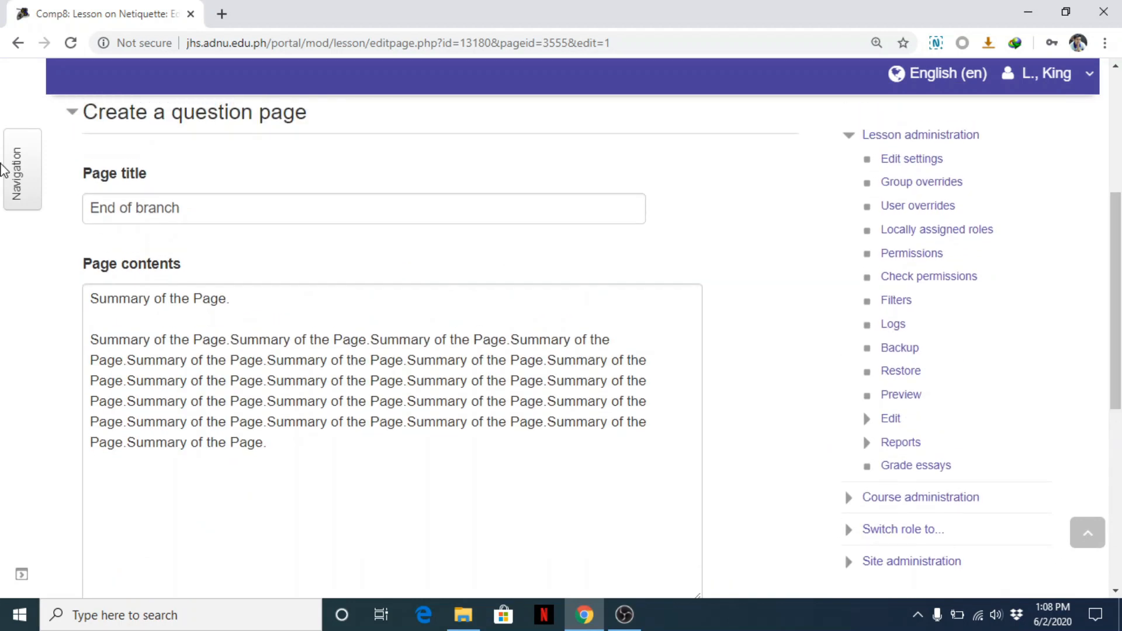
click(18, 44)
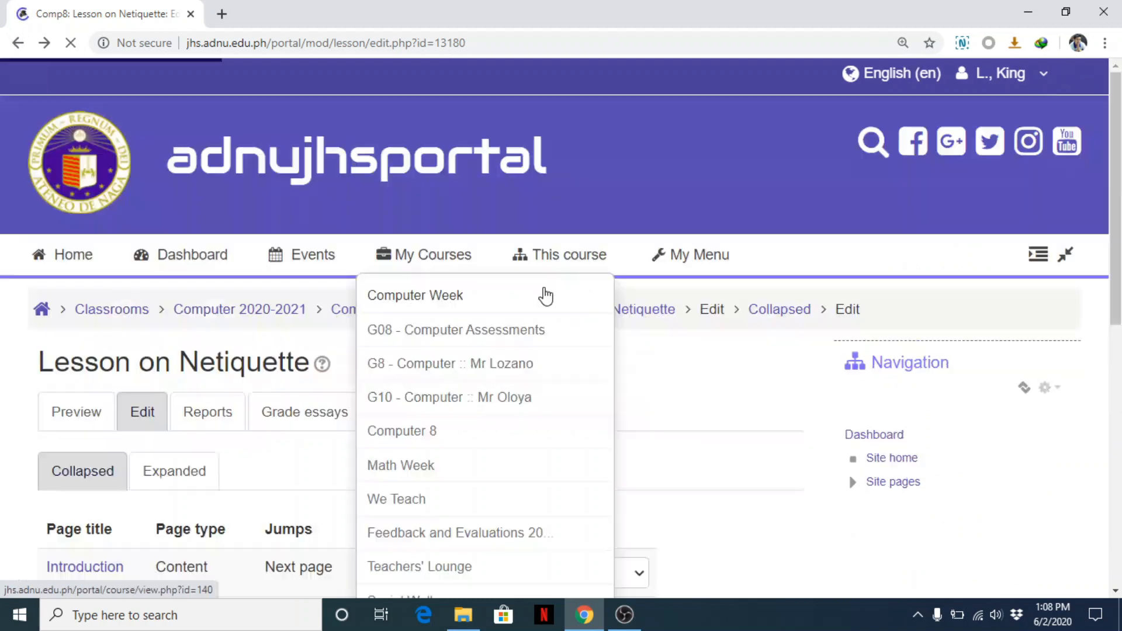
click(673, 431)
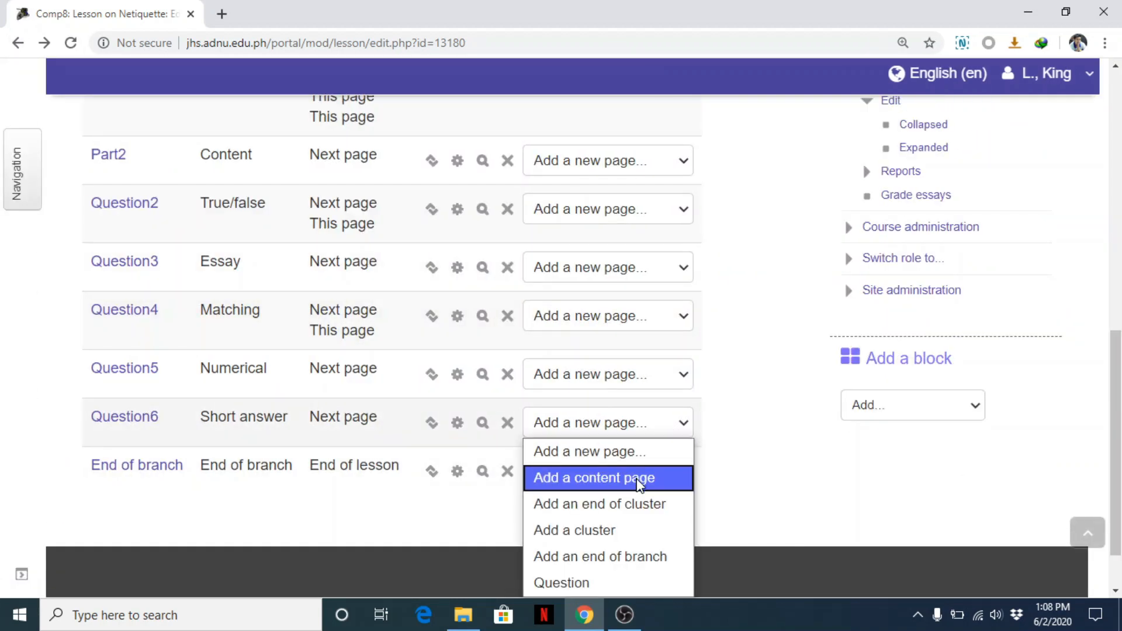
click(638, 478)
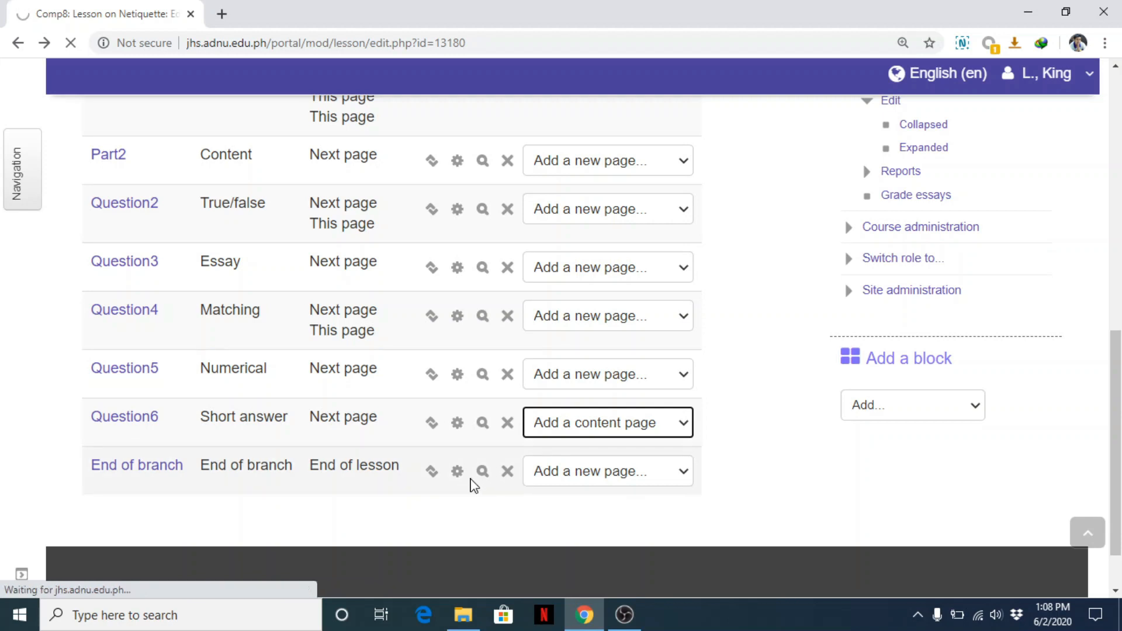
mouse_move(1117, 503)
mouse_down()
mouse_move(1117, 529)
mouse_move(1117, 494)
mouse_up()
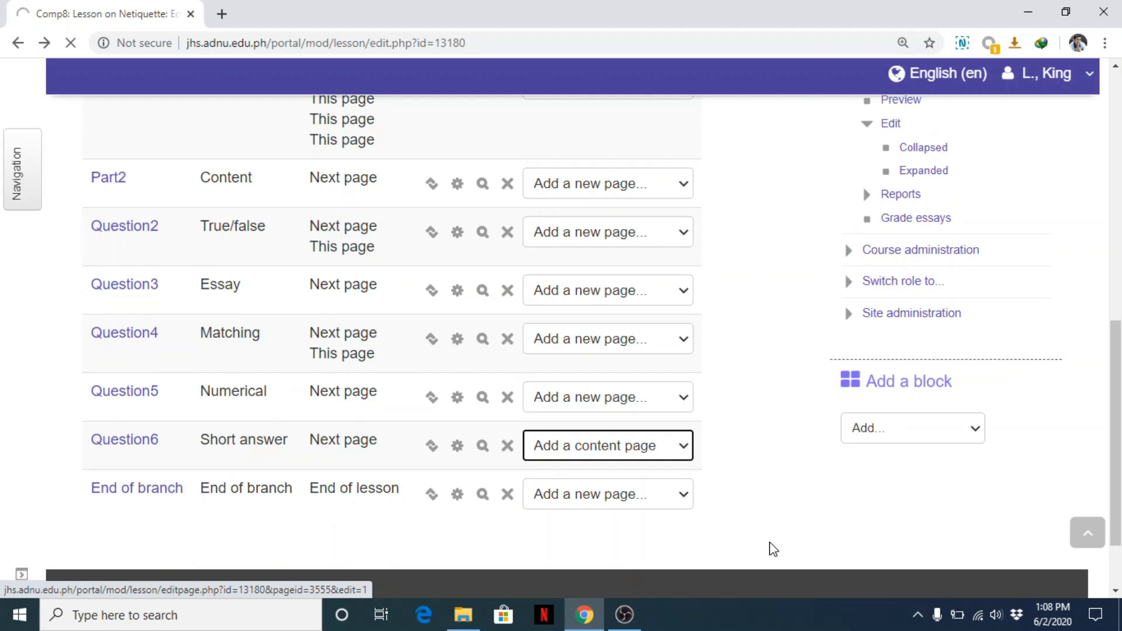
drag(1118, 371, 1121, 399)
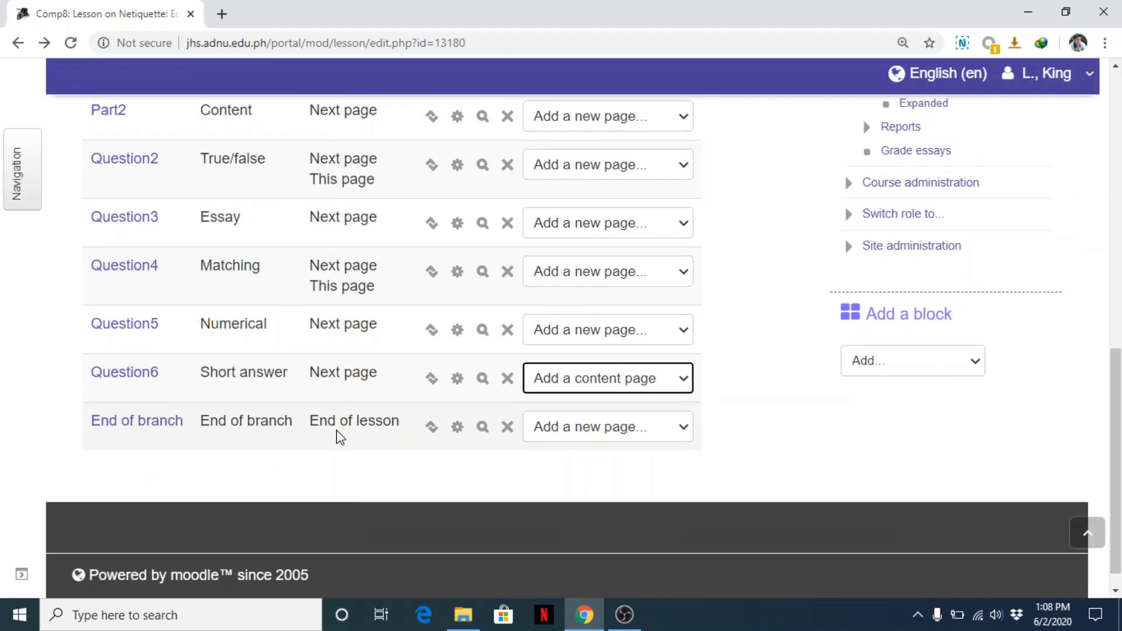
Open the End of branch page for editing in a separate browser tab and copy all of its page contents
middle_click(459, 429)
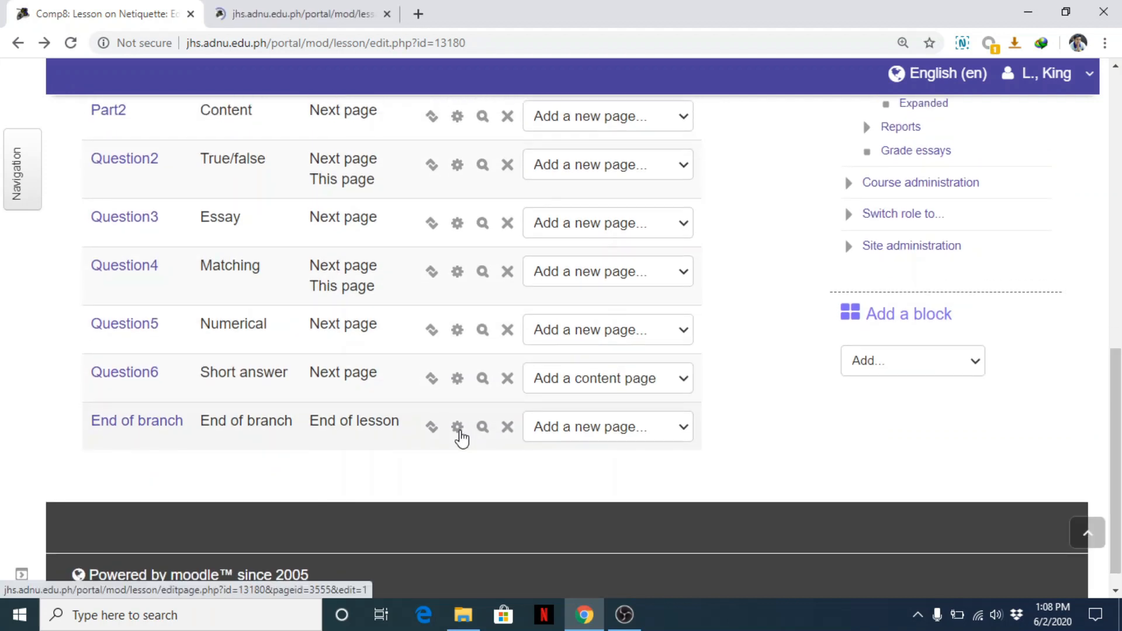
click(326, 8)
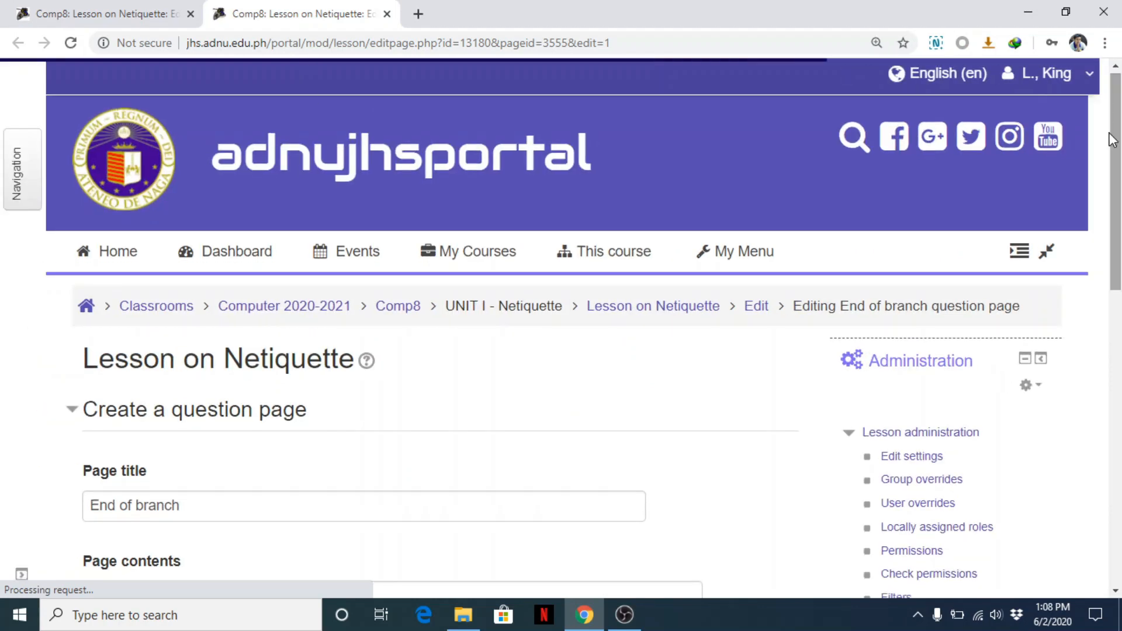
scroll(316, 387, down, 5)
click(315, 387)
key(ctrl+a)
key(ctrl+c)
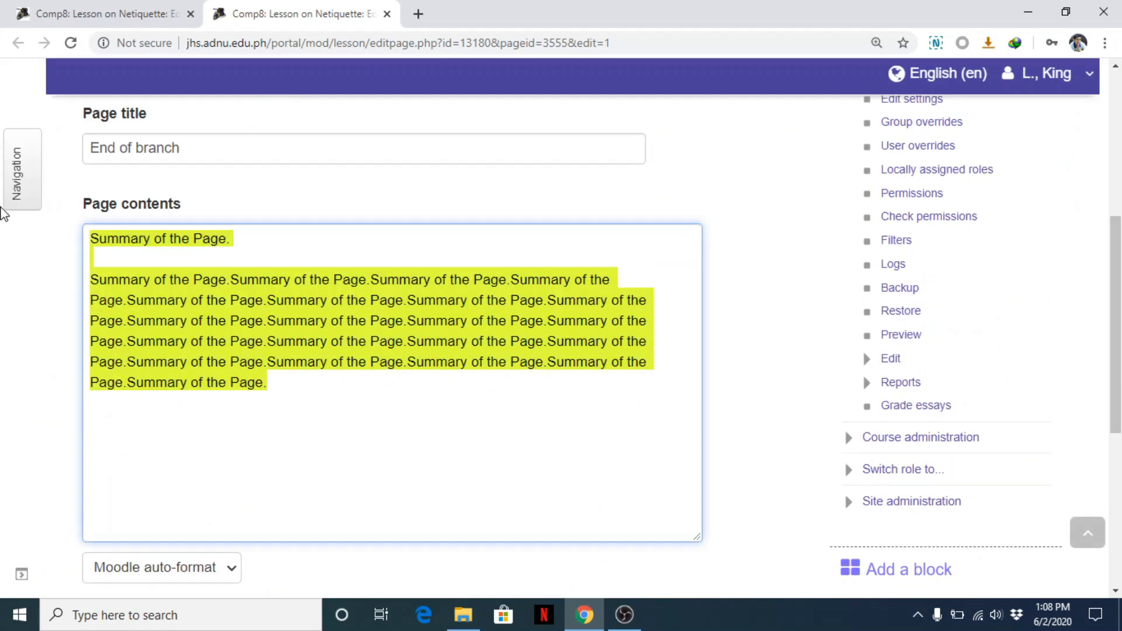
Replace the End of branch page's contents with "End of Branch" and save the page
key(BackSpace)
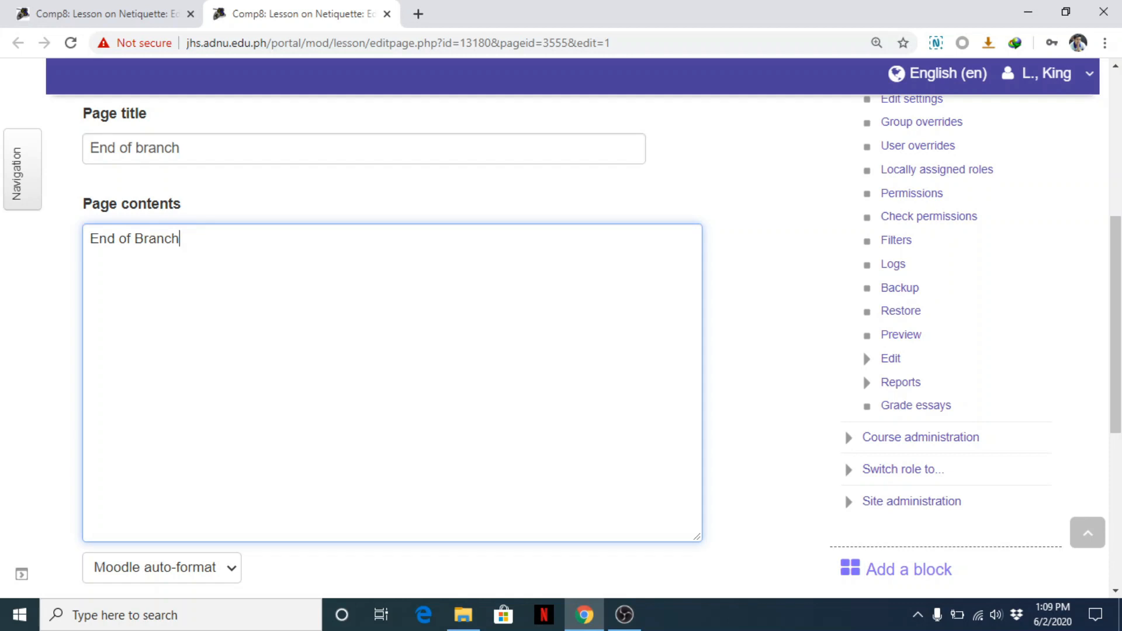
scroll(673, 345, down, 5)
click(124, 462)
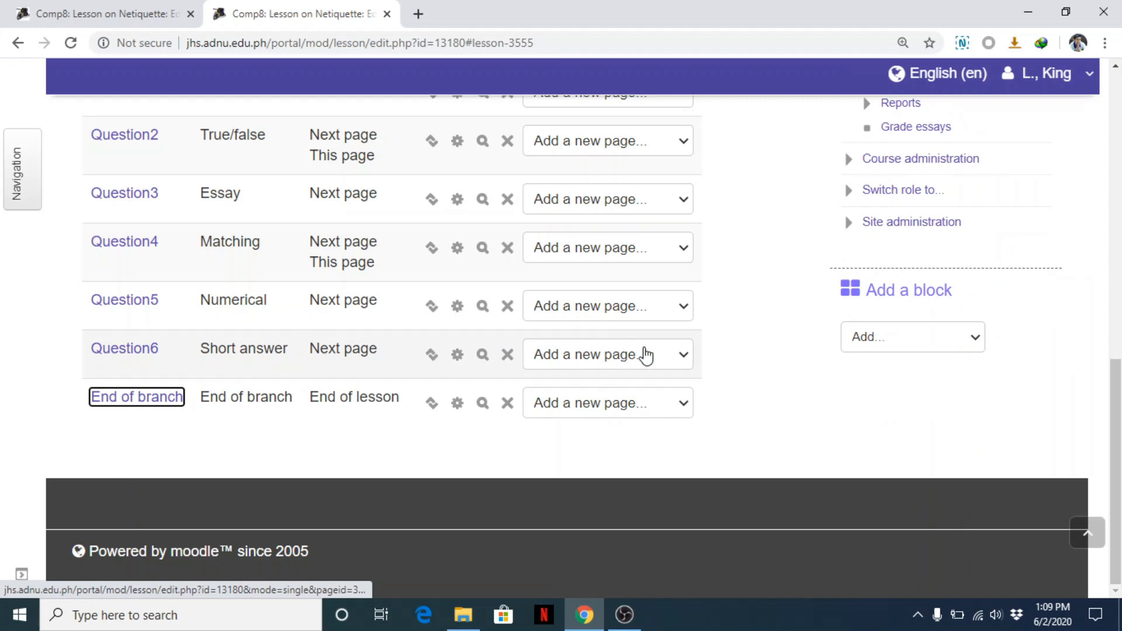
Add a content page after Question6, title it "Summary", and paste the copied summary text as its contents
click(646, 355)
click(622, 408)
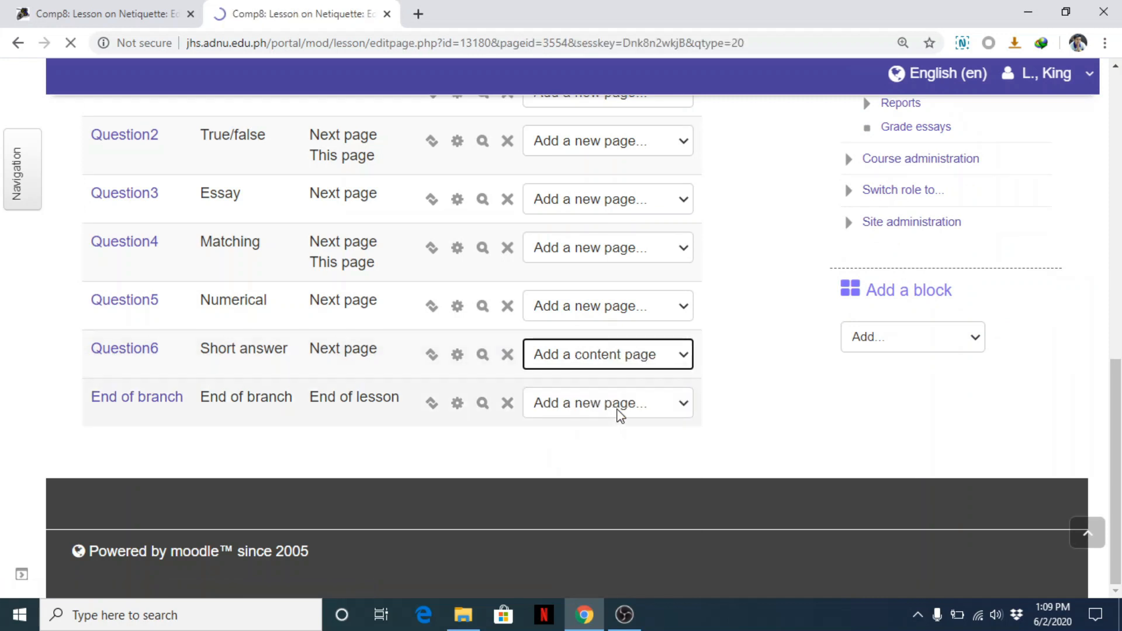
click(191, 14)
scroll(409, 351, down, 5)
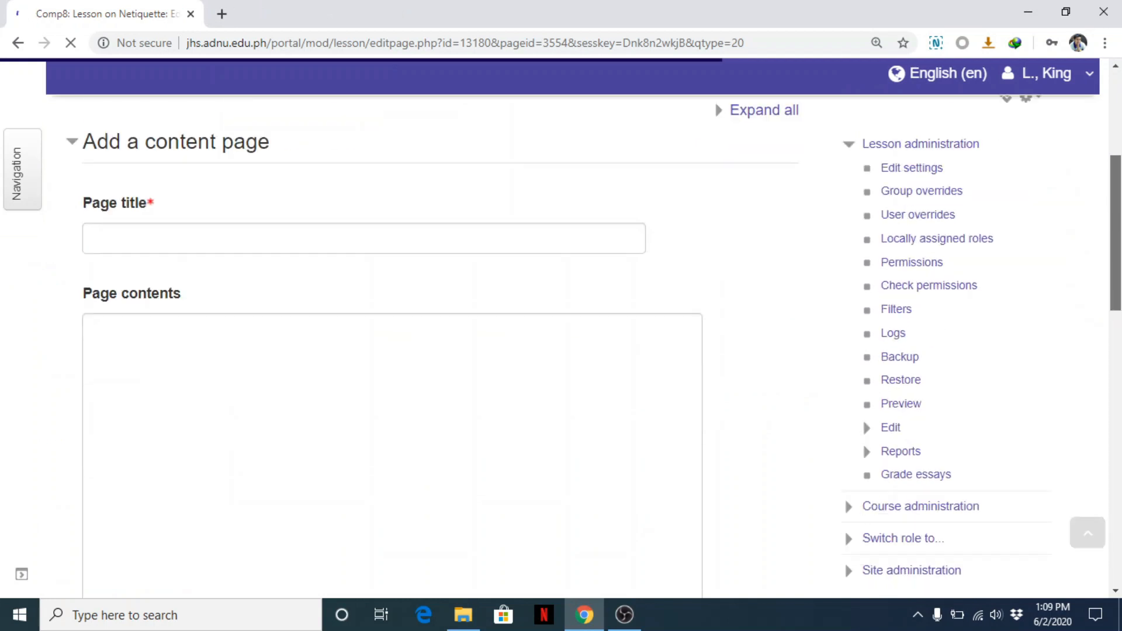
click(178, 205)
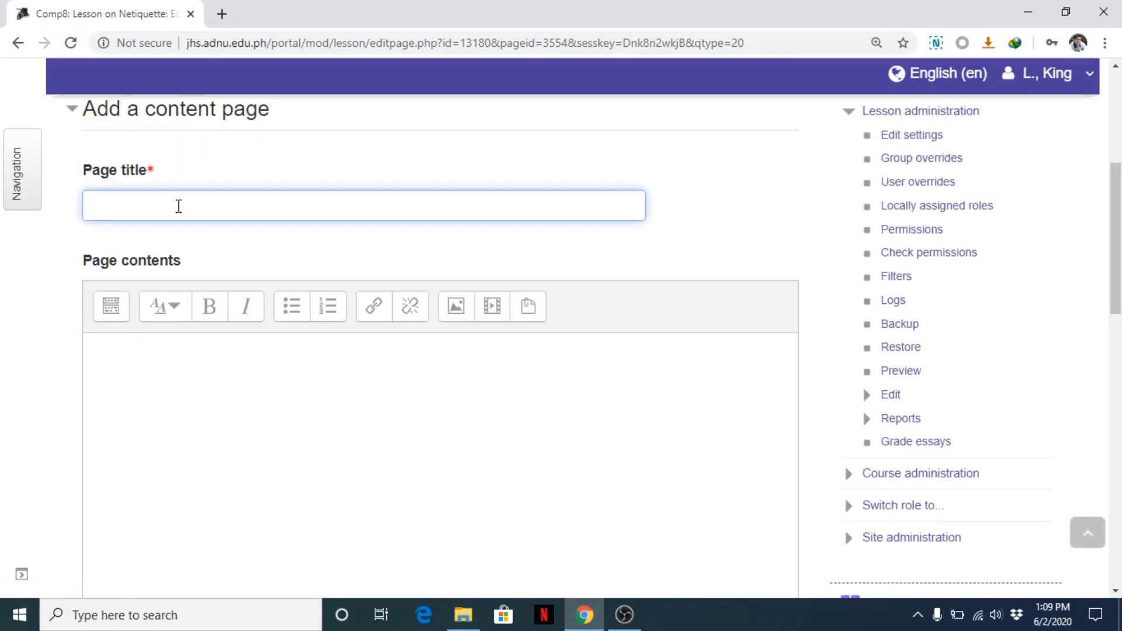
click(209, 345)
key(ctrl+v)
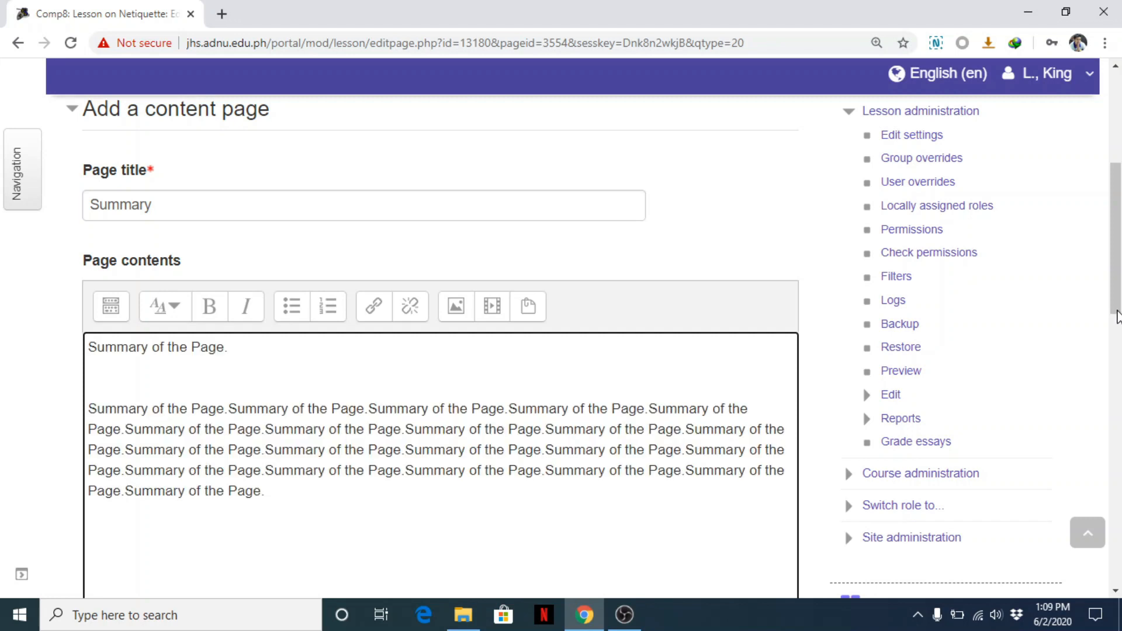
Set the jump of Content 1 on the Summary page to End of branch
scroll(868, 387, down, 6)
scroll(844, 165, down, 5)
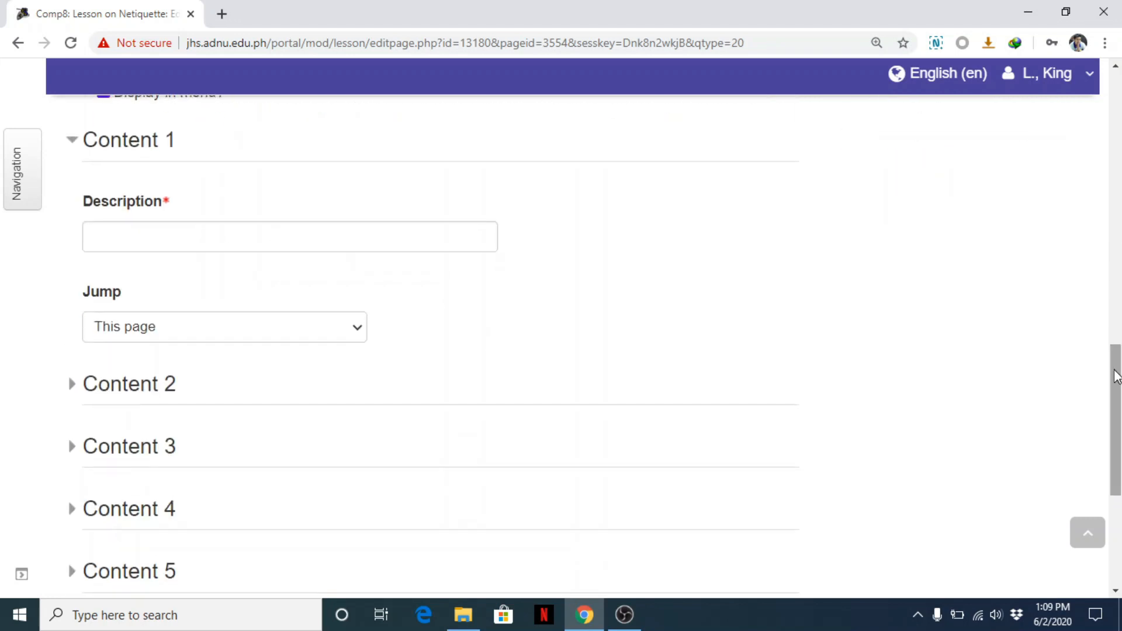
click(204, 344)
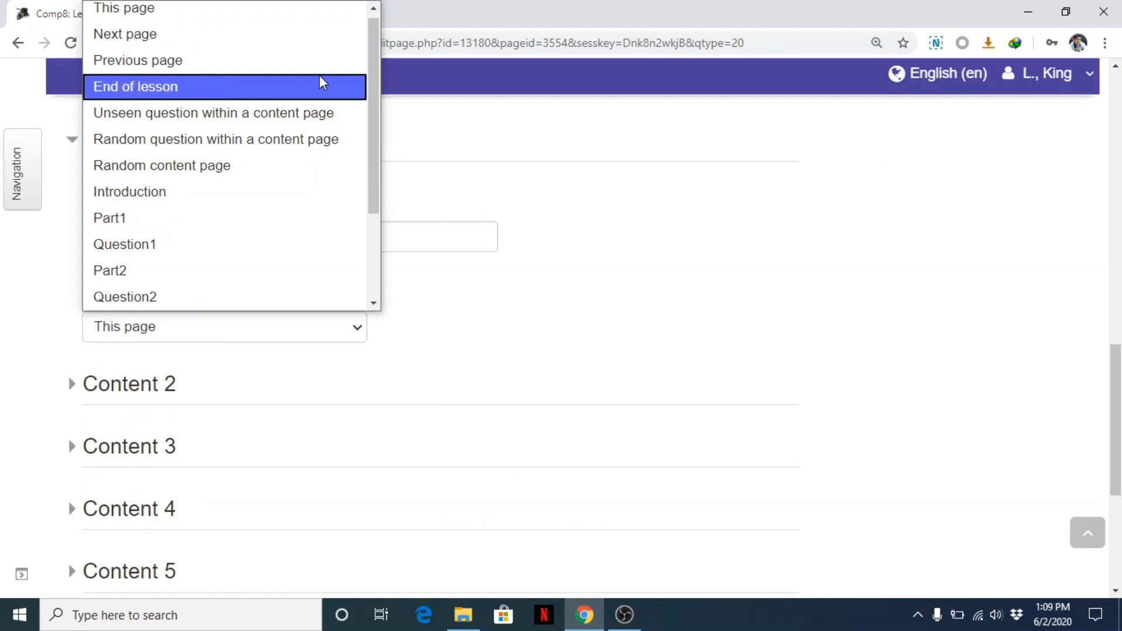
drag(374, 87, 377, 171)
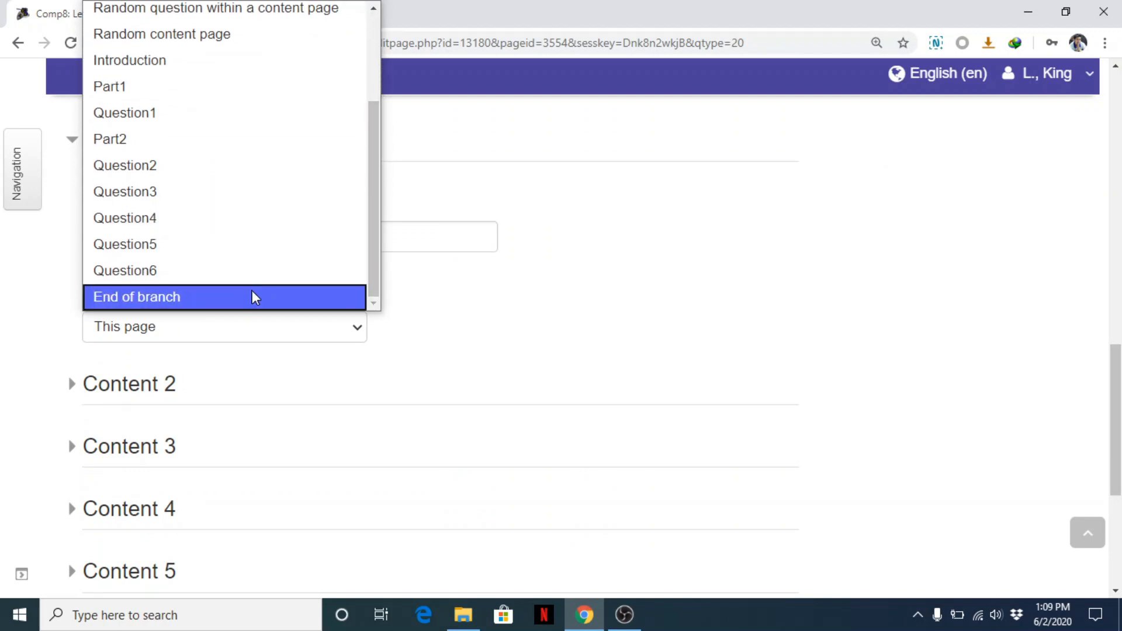
click(254, 298)
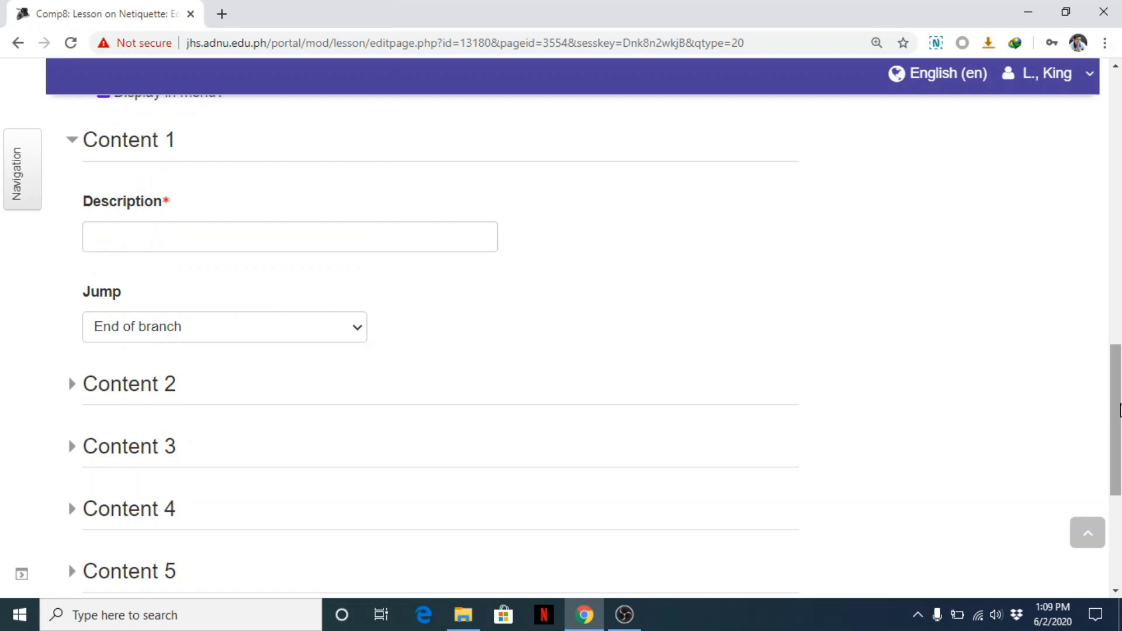
Enter "End of Lesson" as the Content 1 description and save the Summary page
scroll(223, 348, up, 1)
click(215, 276)
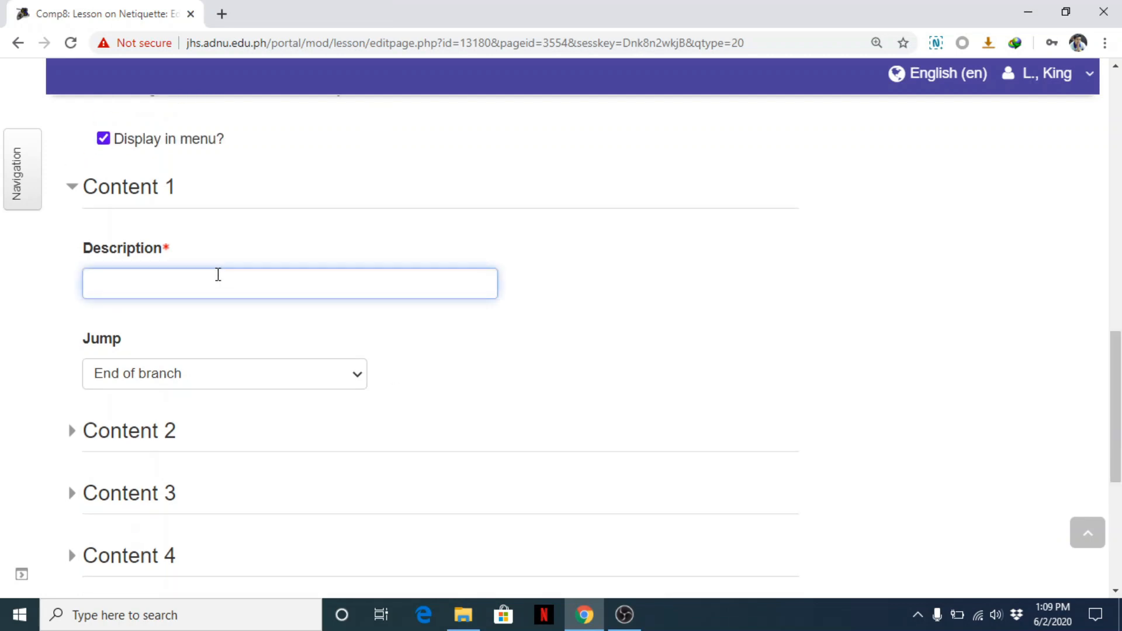
scroll(409, 351, down, 6)
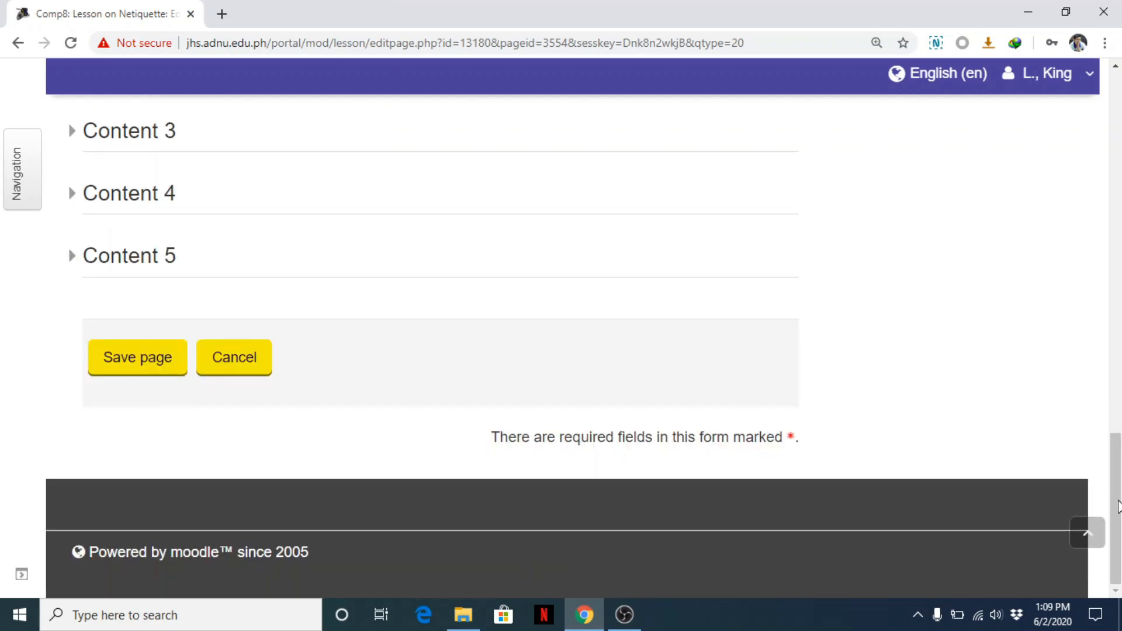
scroll(409, 350, up, 4)
scroll(257, 367, up, 2)
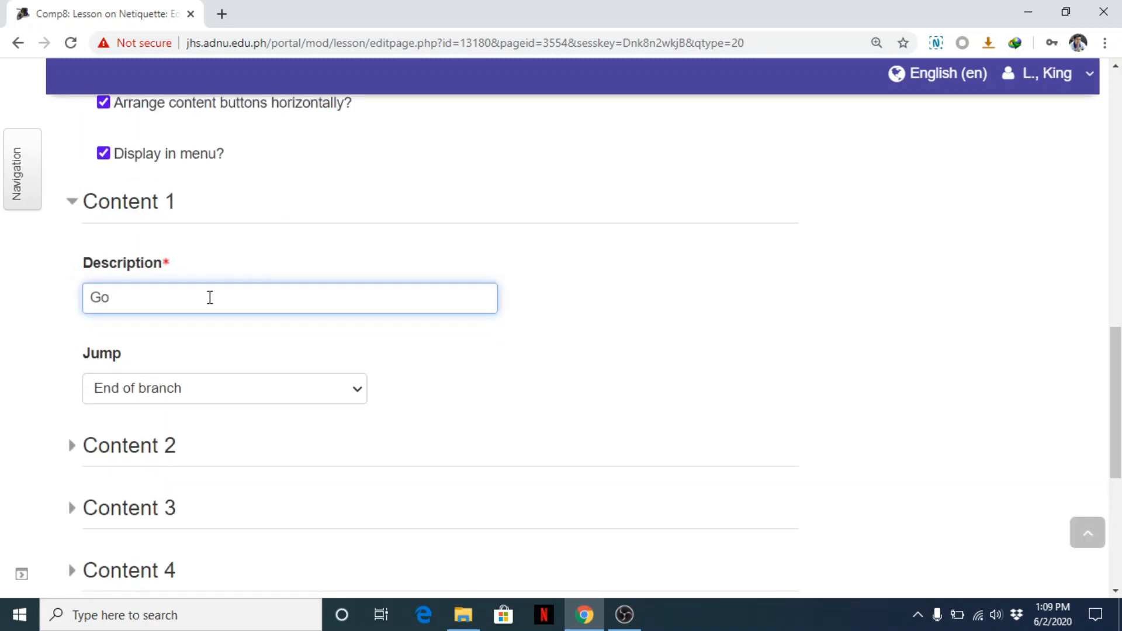
text(DOne)
key(BackSpace)
key(BackSpace)
key(BackSpace)
key(BackSpace)
text(End of Lesson)
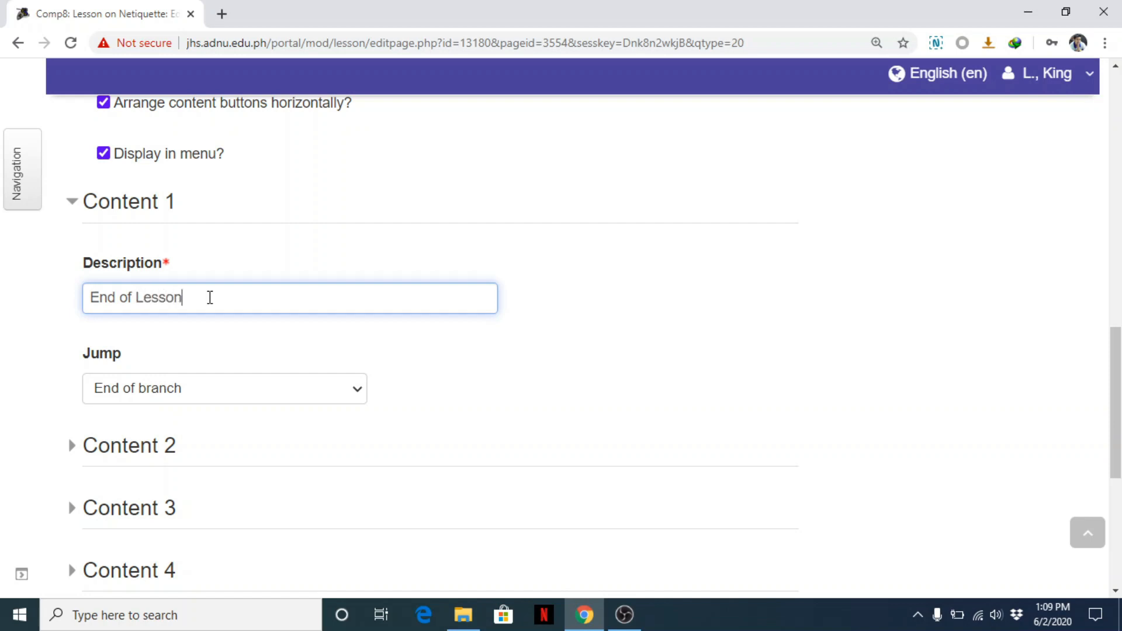
scroll(93, 482, down, 5)
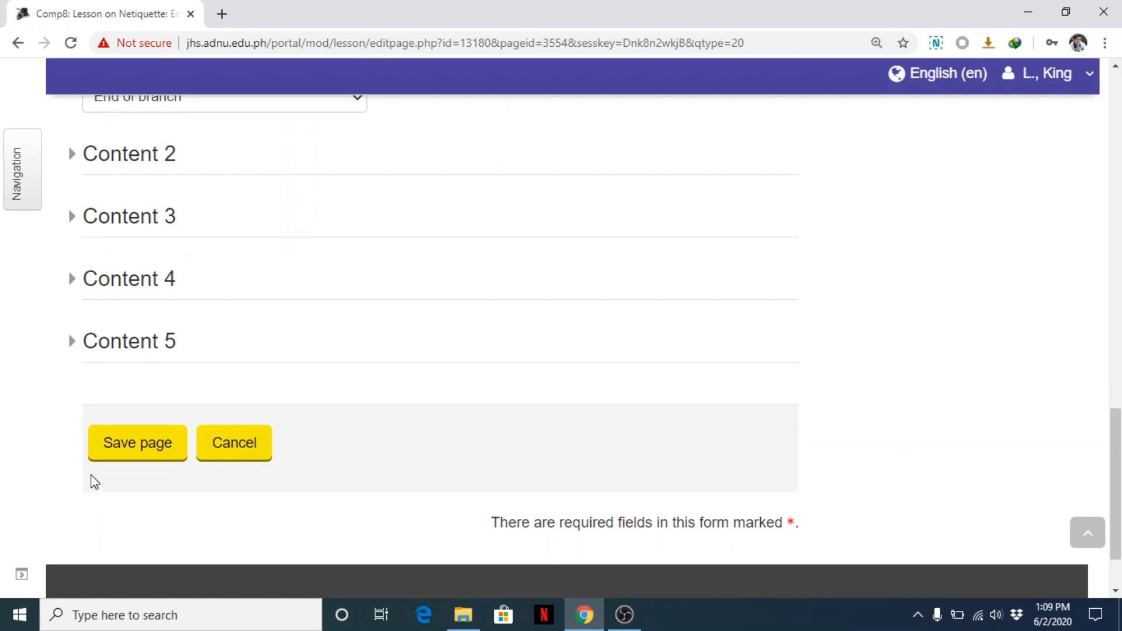
click(133, 451)
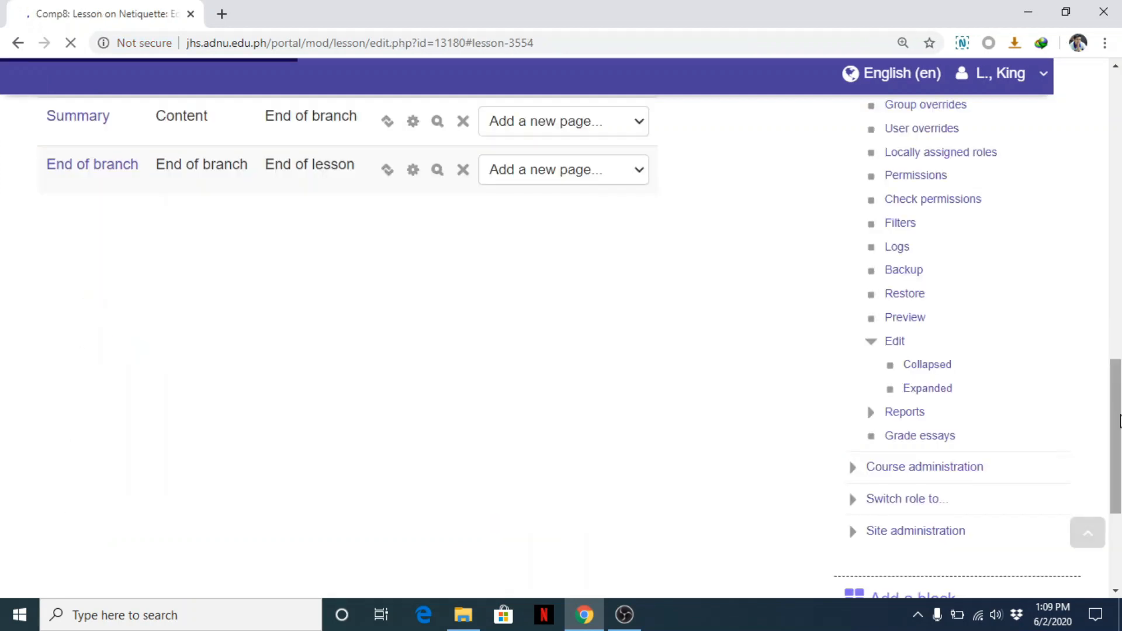
Switch to the Student role and continue to the lesson's introduction page
scroll(865, 257, up, 3)
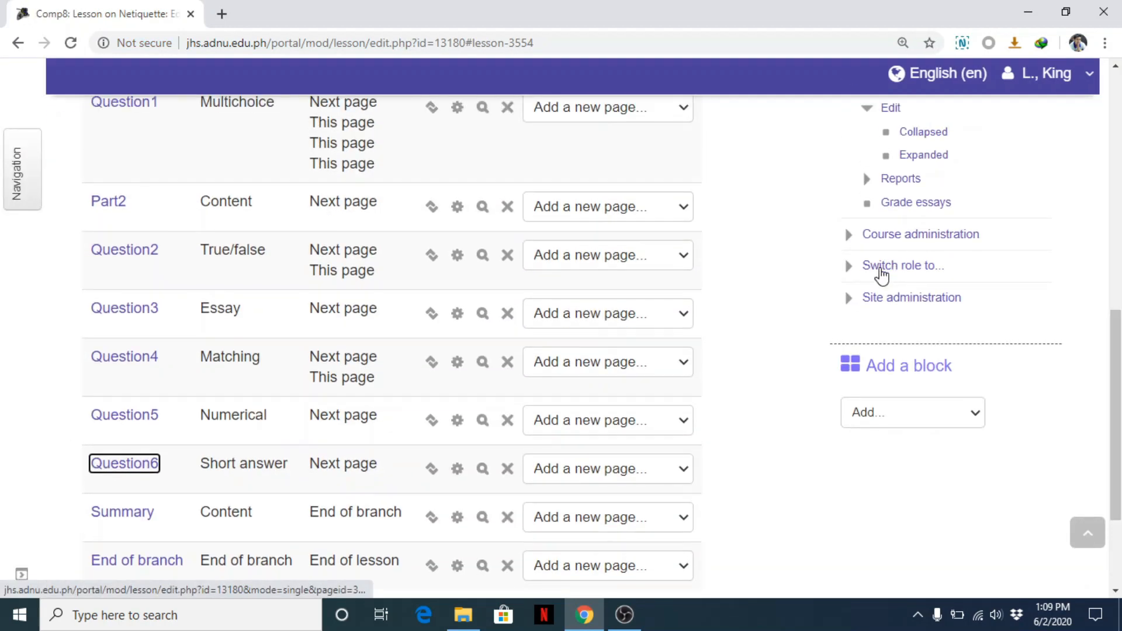
click(881, 270)
click(901, 340)
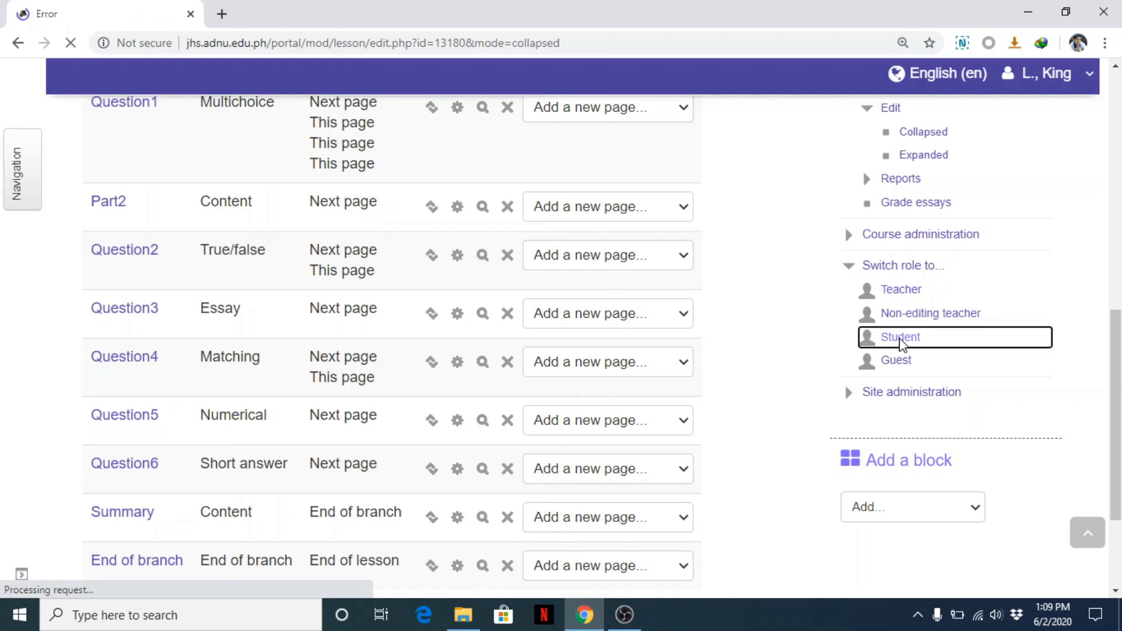
click(459, 421)
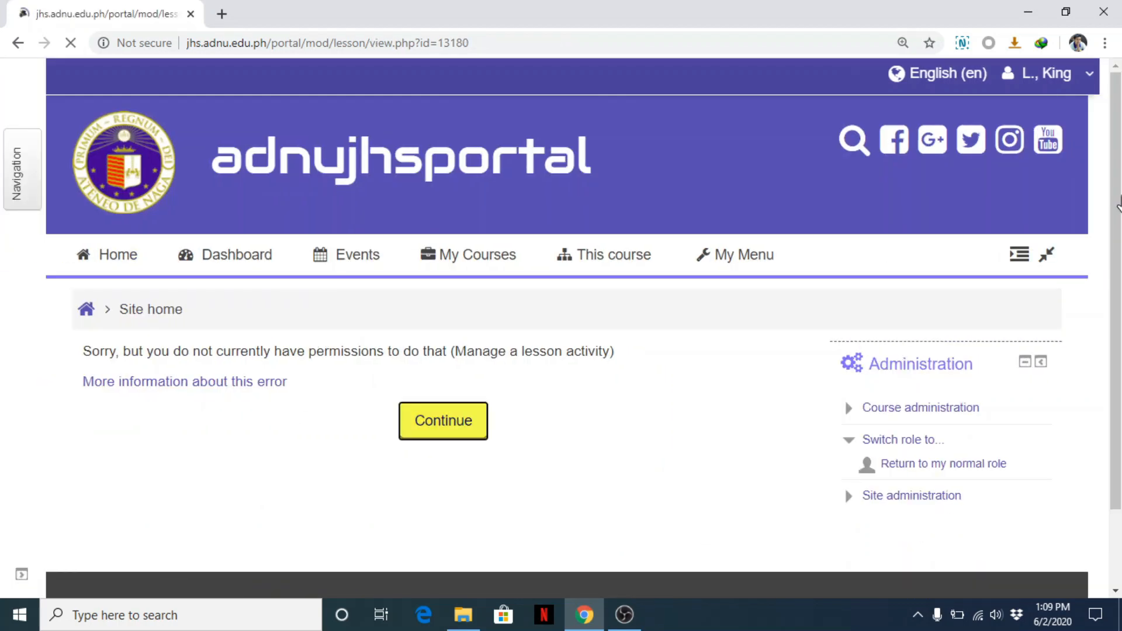
scroll(1118, 350, down, 5)
scroll(1117, 350, down, 2)
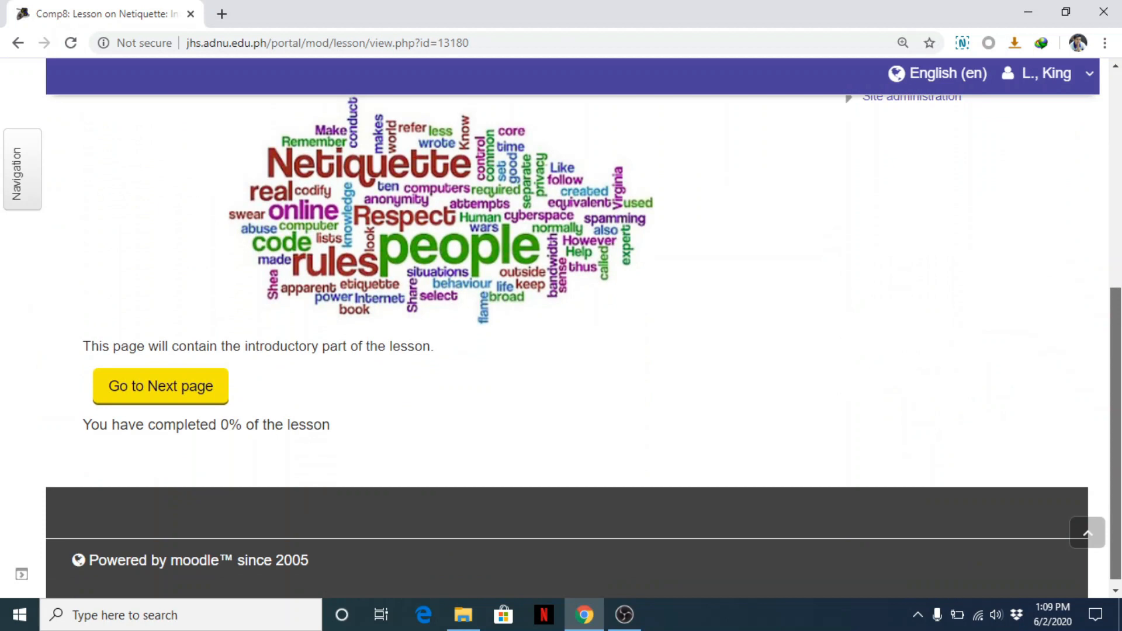
Advance through the Introduction and Part1 pages, then answer and submit the first question
scroll(1017, 345, up, 2)
click(209, 454)
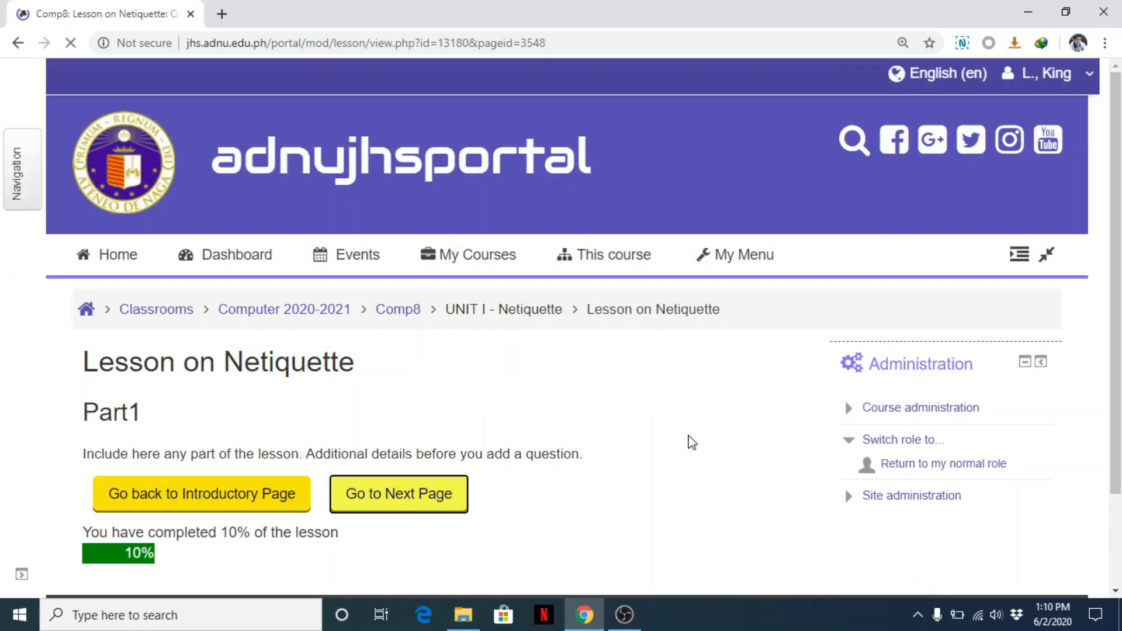
scroll(140, 354, down, 4)
click(205, 327)
click(153, 468)
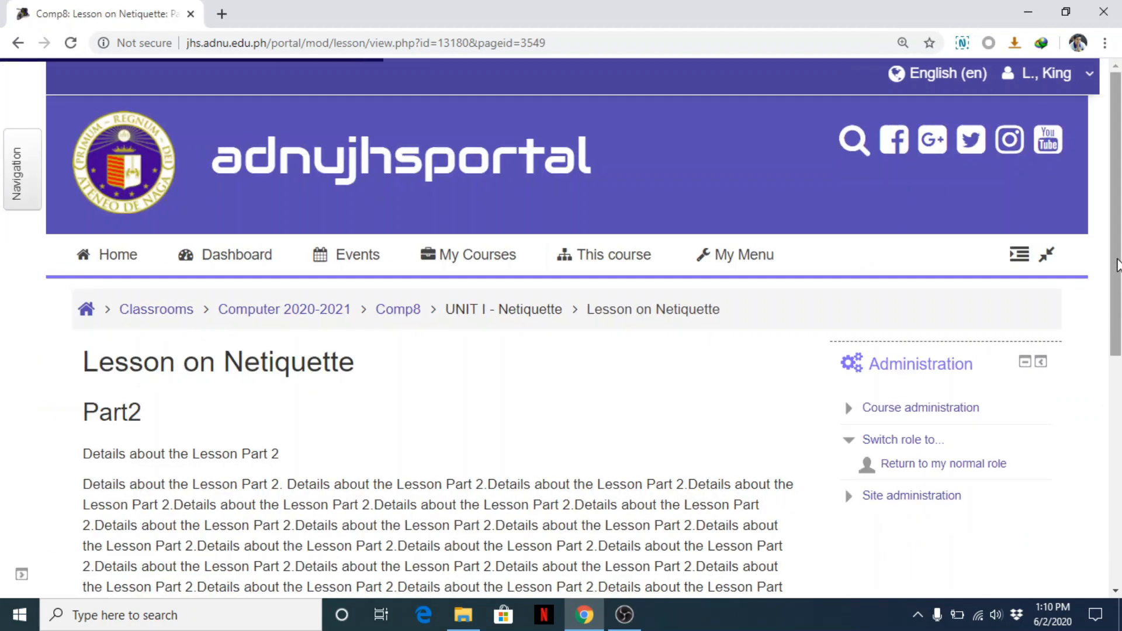
Continue past the Part2 page and submit True for the question on Netiquette being short for Internet Etiquette
scroll(1116, 265, down, 5)
click(179, 497)
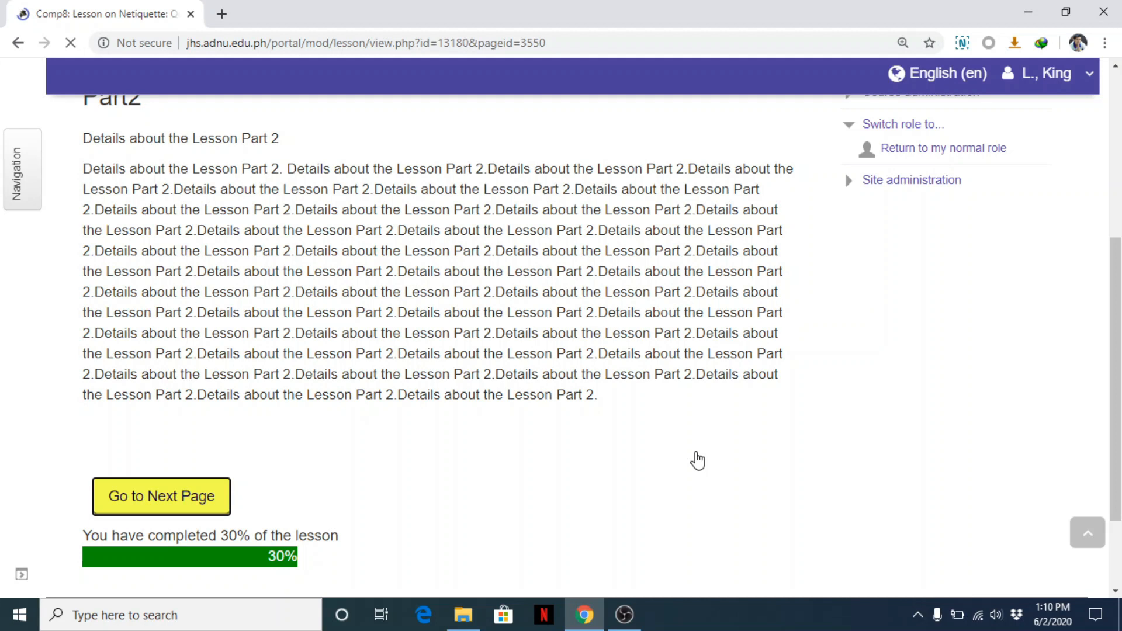
scroll(117, 431, down, 5)
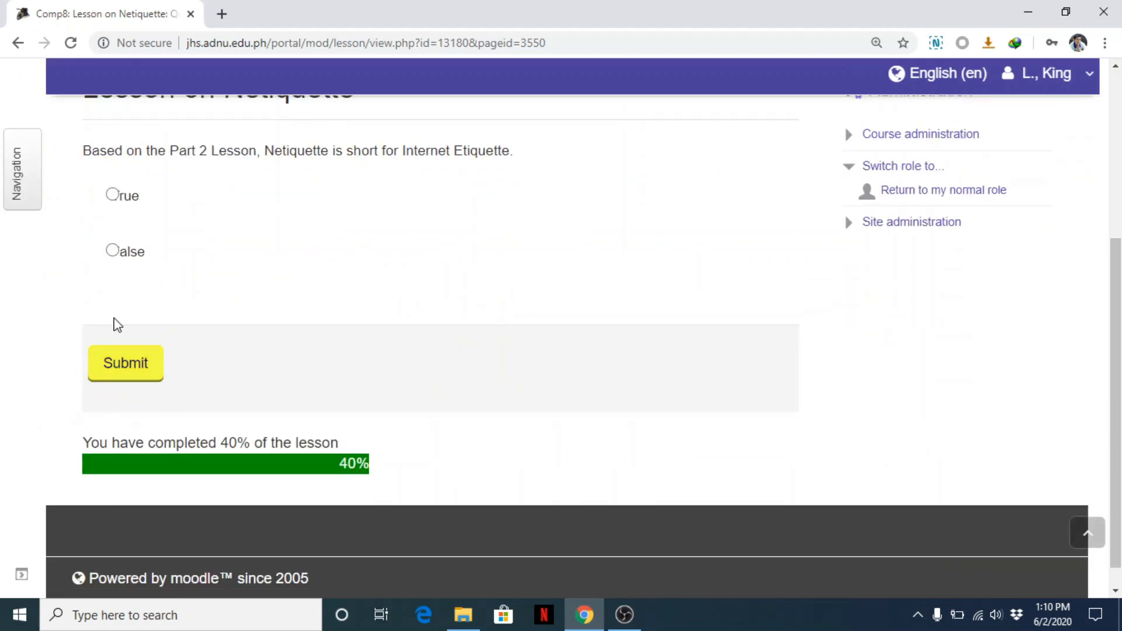
click(113, 194)
click(122, 367)
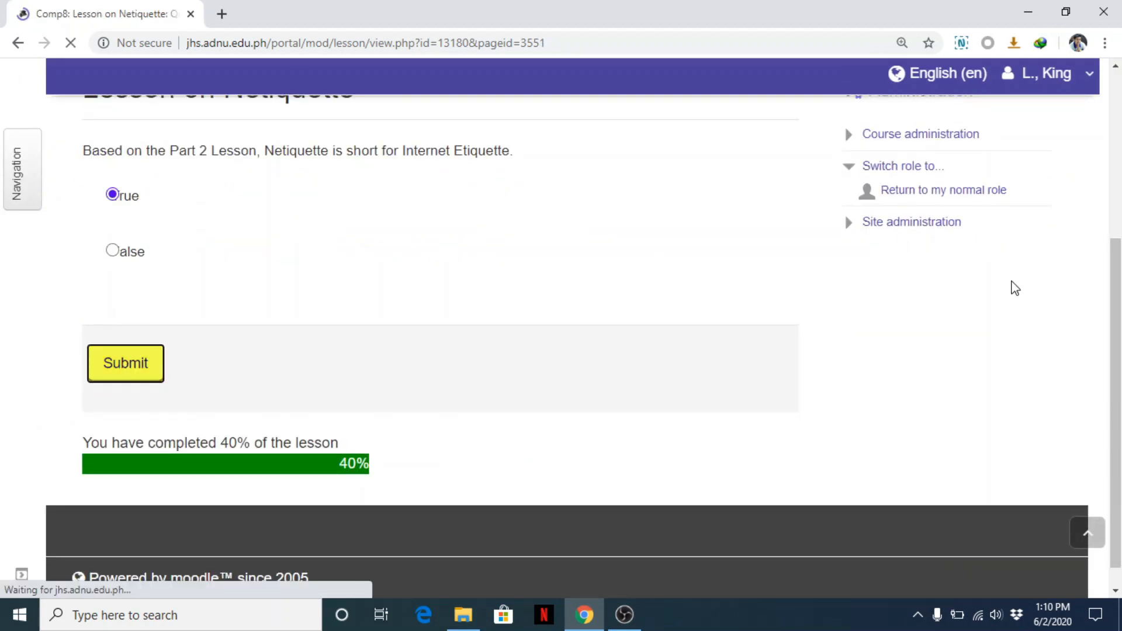
Enter "Answer" as the essay question's response and submit it
scroll(1120, 418, down, 5)
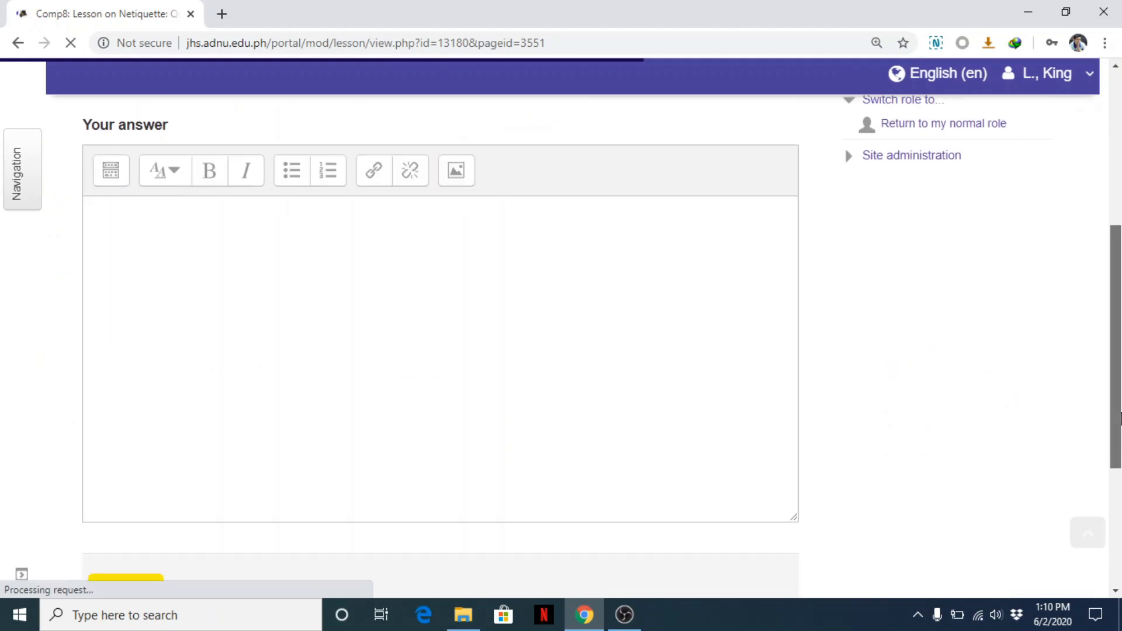
click(449, 386)
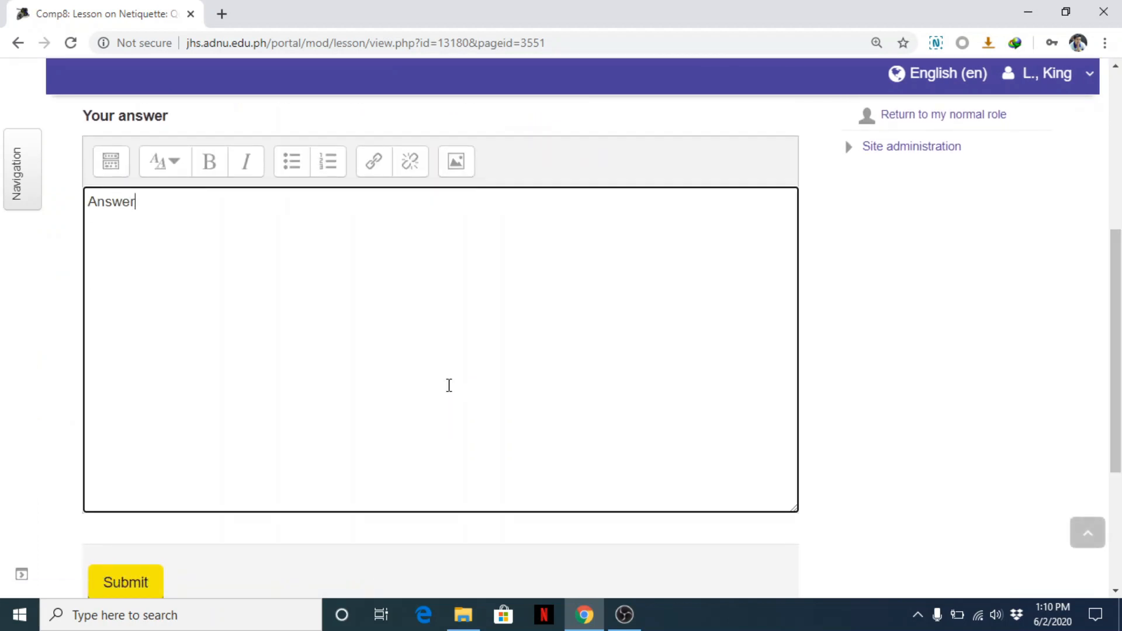
click(122, 584)
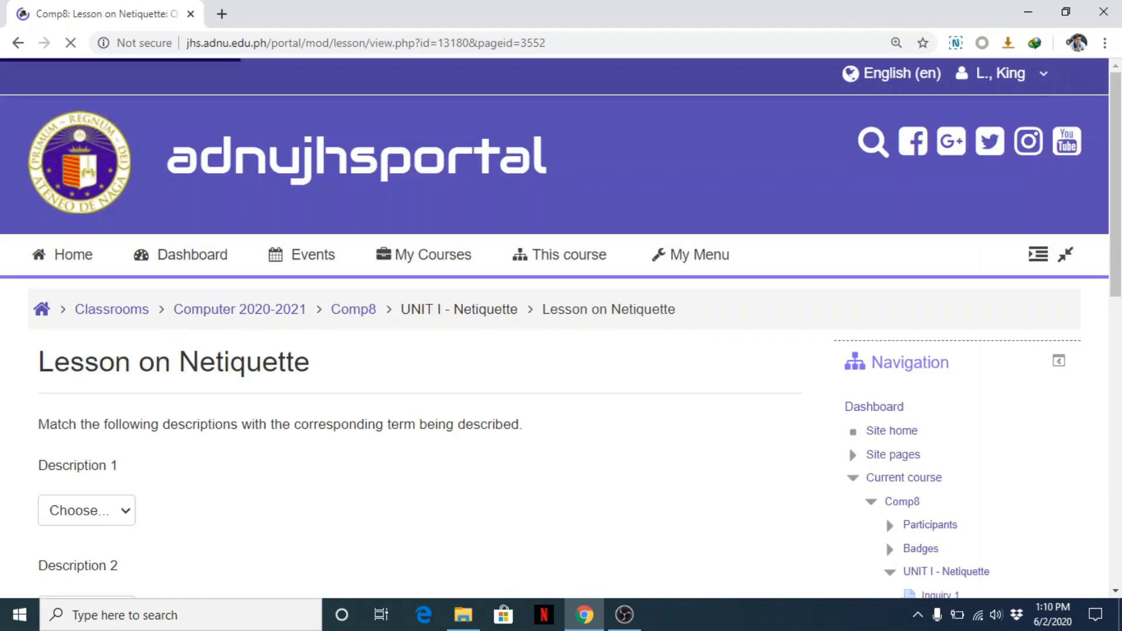
Match Descriptions 1, 2 and 3 with Answer 1, Answer 2 and Answer 3 respectively, and submit the matching question
drag(1117, 246, 1114, 393)
click(140, 202)
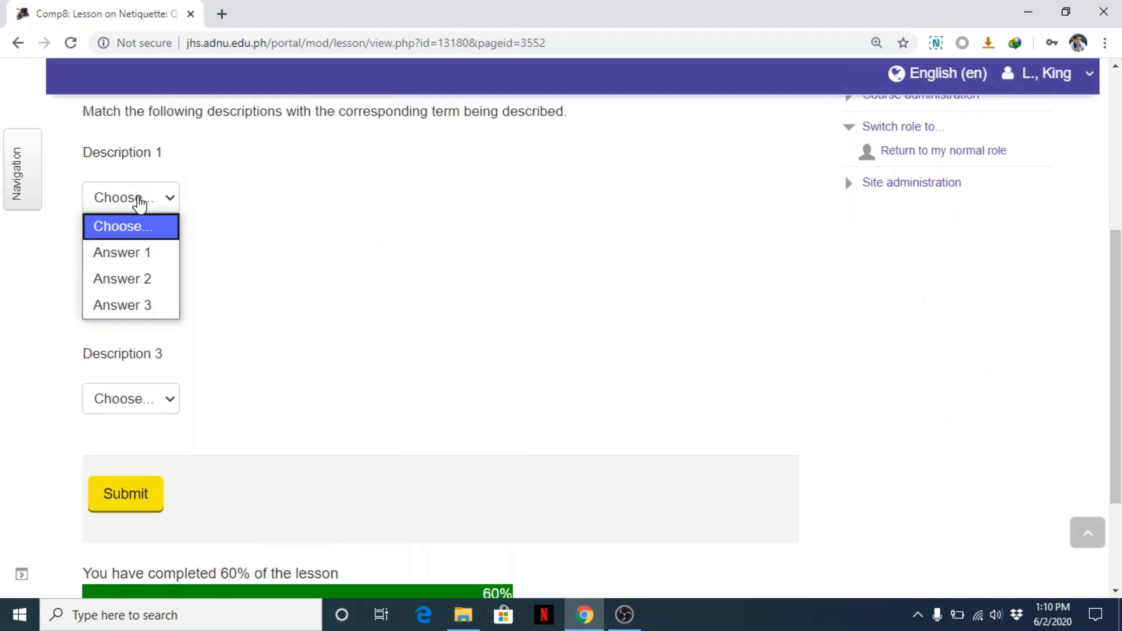
click(133, 252)
click(135, 295)
click(140, 381)
click(136, 396)
click(138, 506)
click(138, 496)
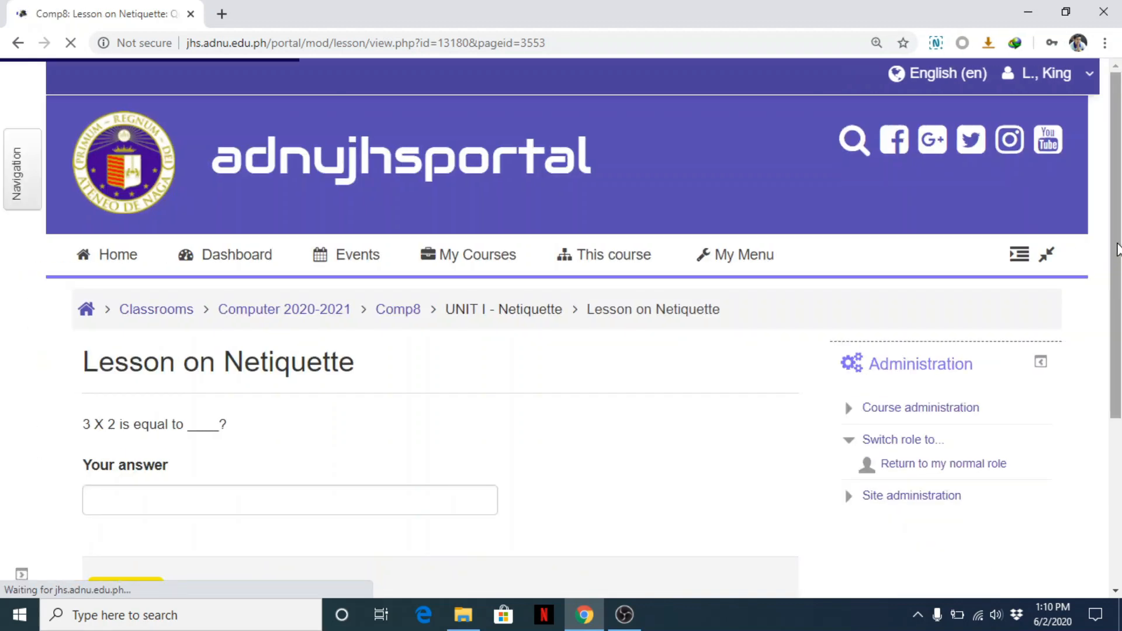
Submit 6 as the answer to the 3 X 2 question
drag(1117, 241, 1116, 351)
click(309, 339)
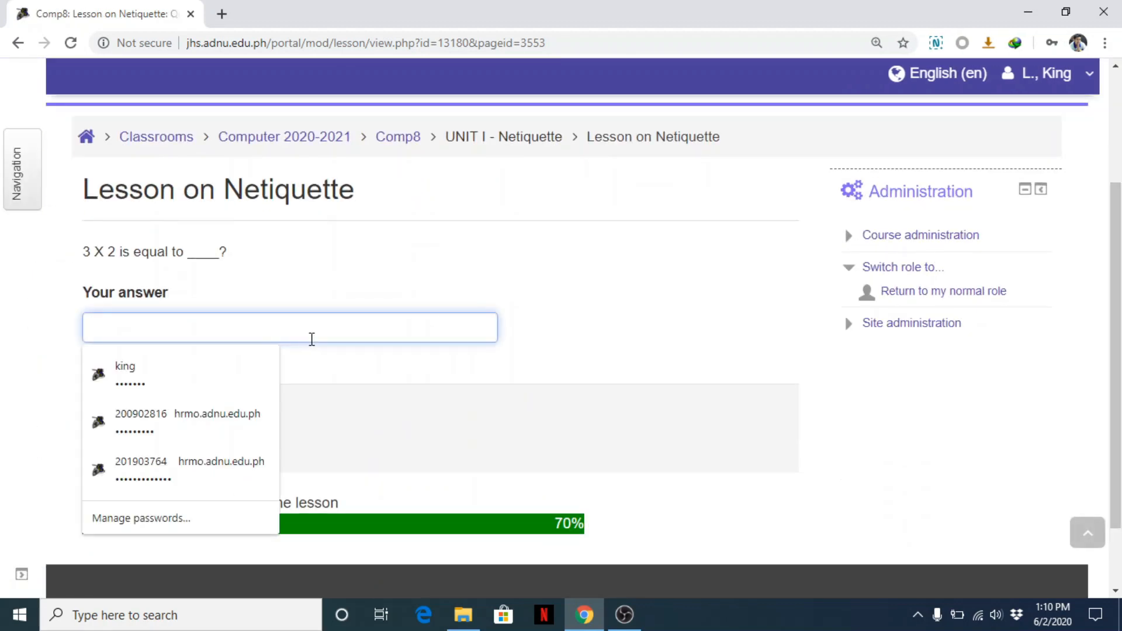
text(6)
click(153, 423)
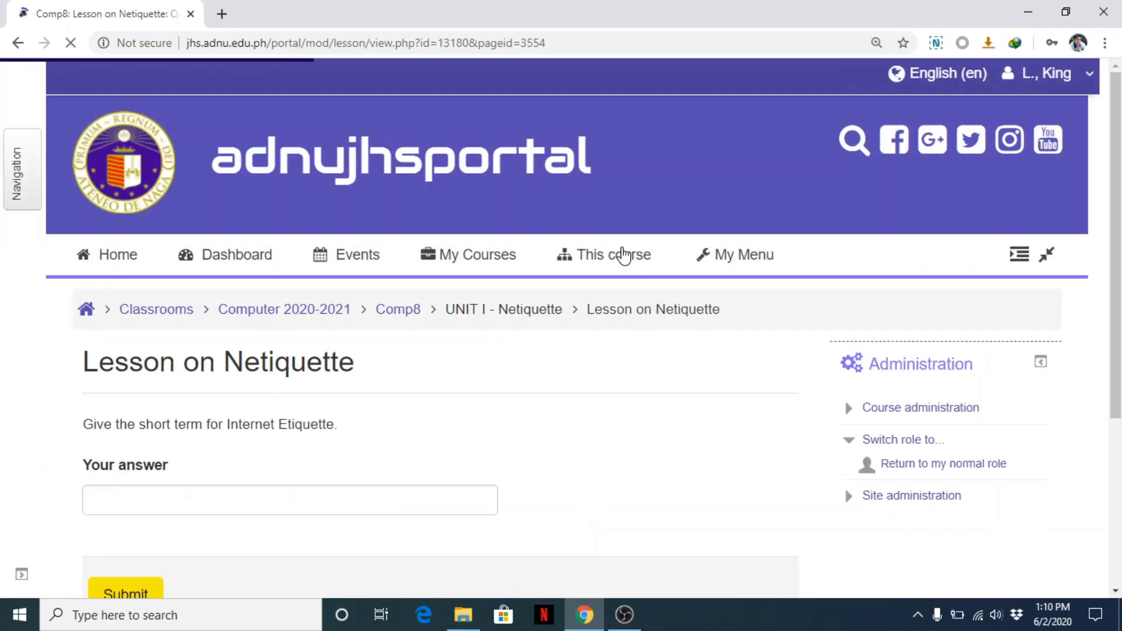
Submit "Netiquette" as the short term for Internet Etiquette
drag(1114, 136, 1114, 205)
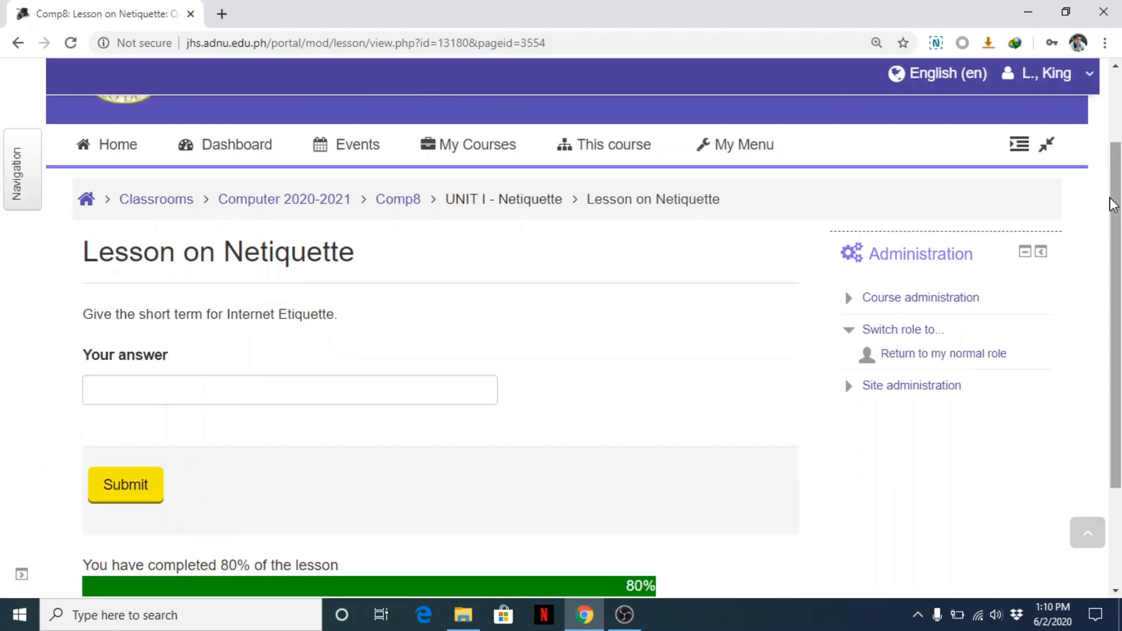
click(309, 396)
text(Netiquette)
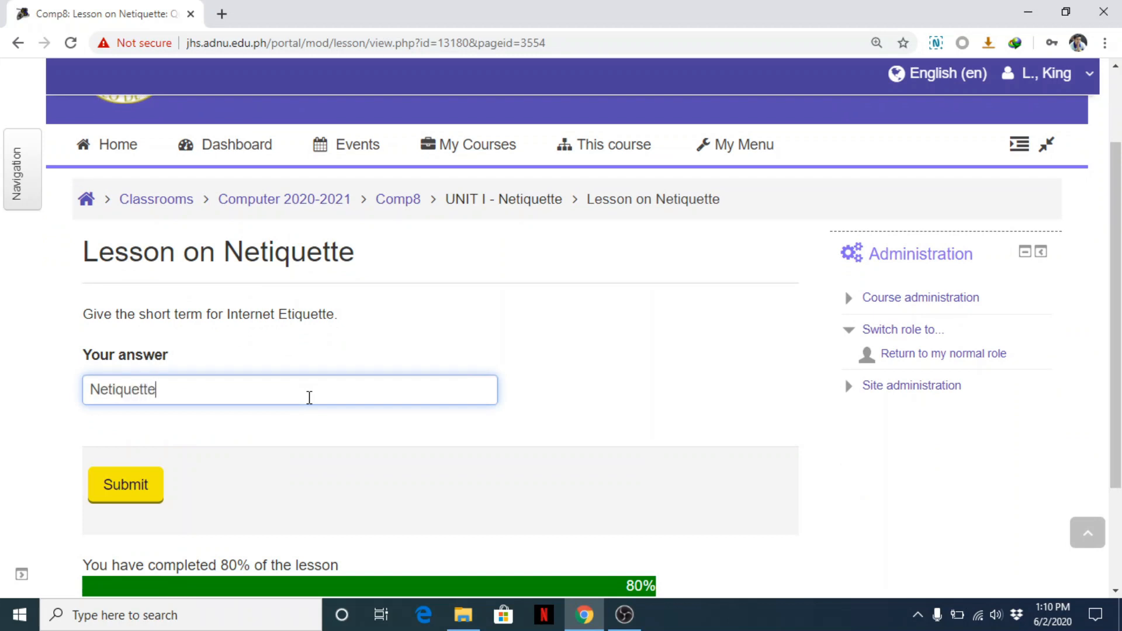
click(154, 483)
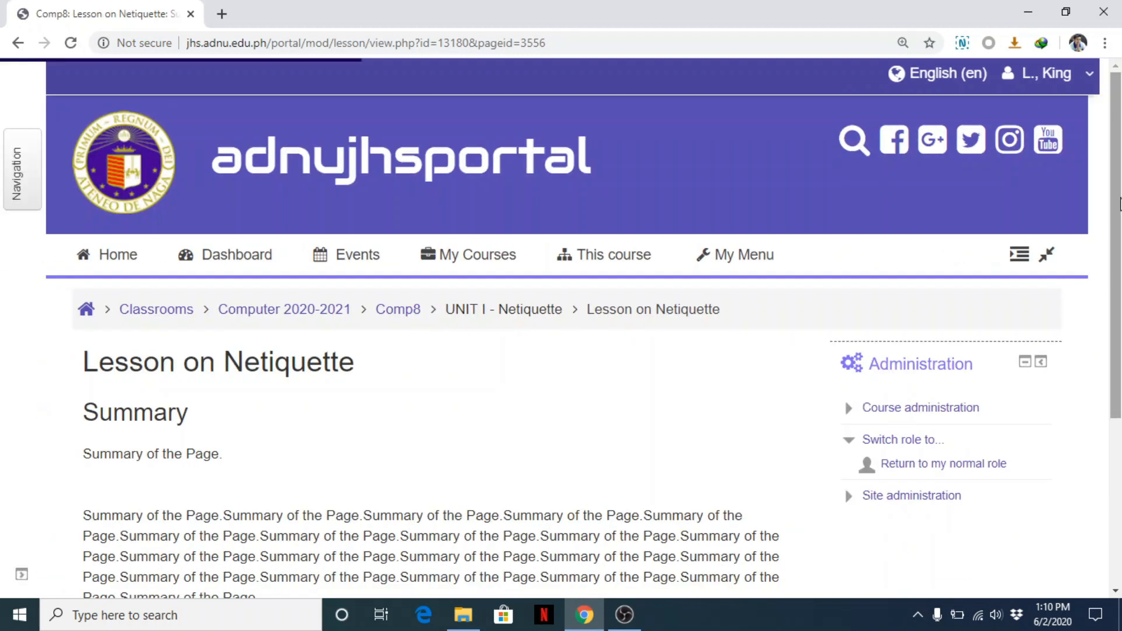
Read through the Summary page and finish with End of Lesson
drag(1117, 207, 1119, 348)
drag(107, 185, 295, 351)
click(374, 398)
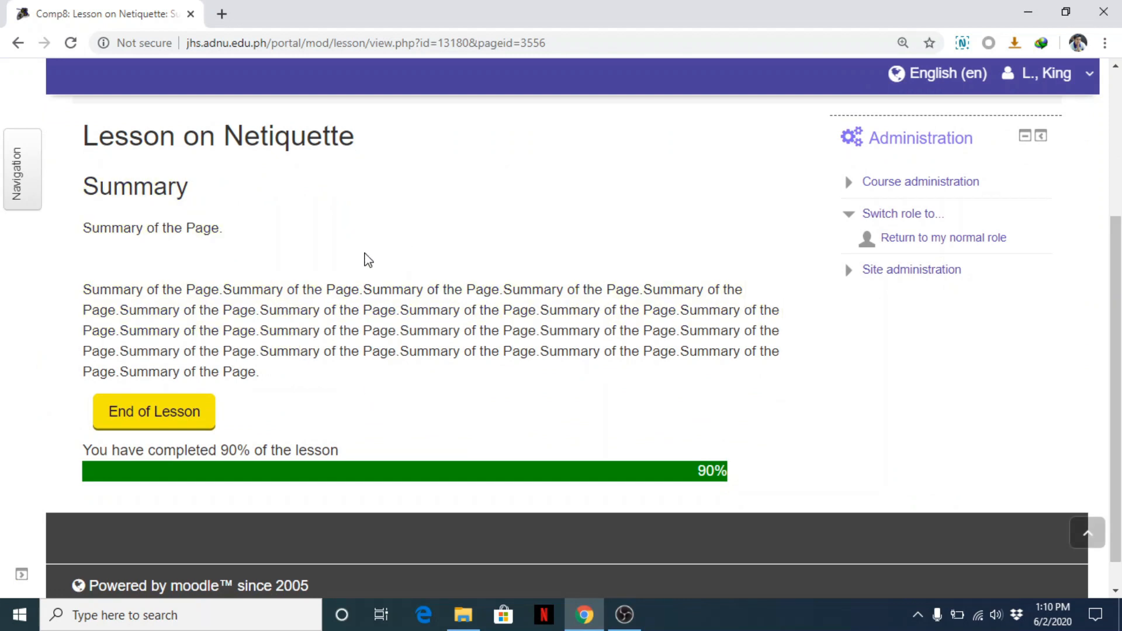
click(158, 412)
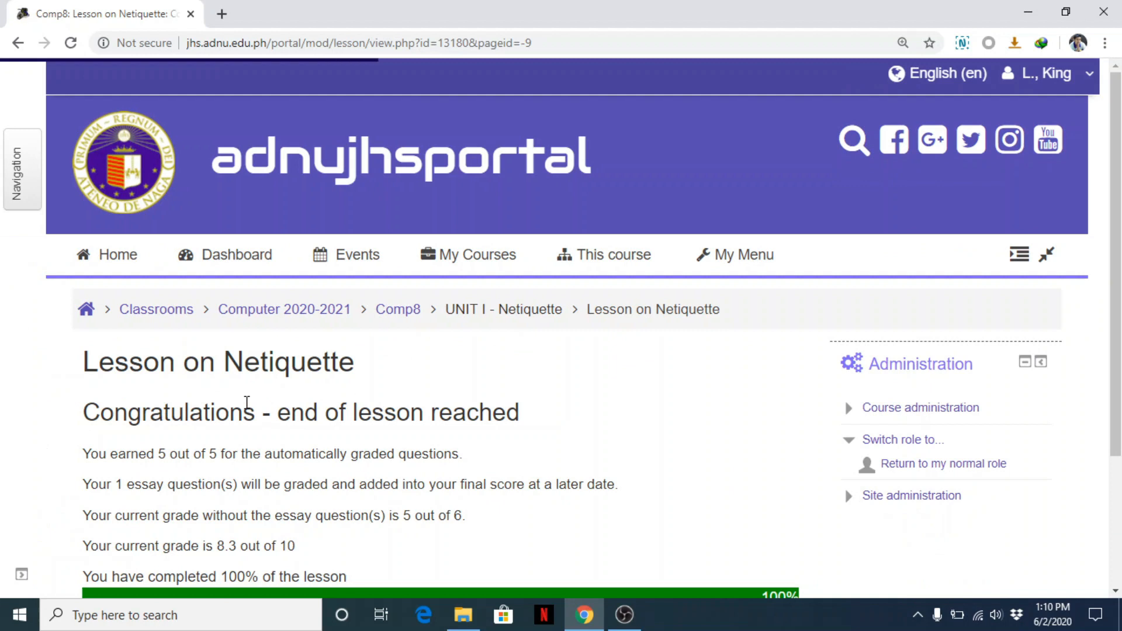
Review the score, essay grading and current grade lines on the end-of-lesson page
scroll(105, 333, down, 3)
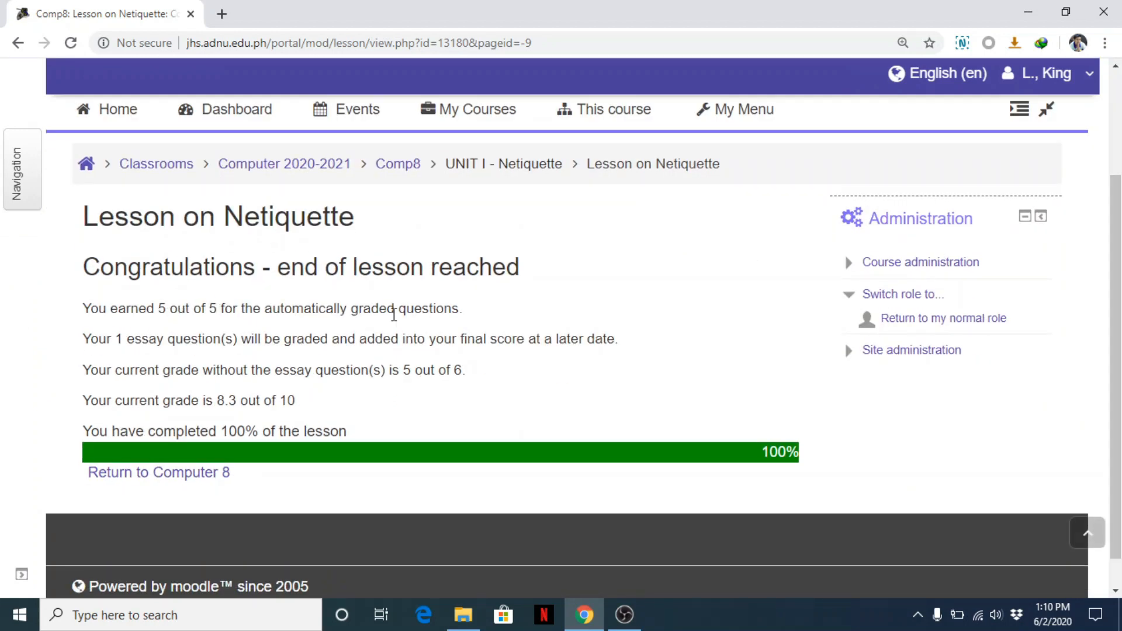
drag(108, 307, 346, 401)
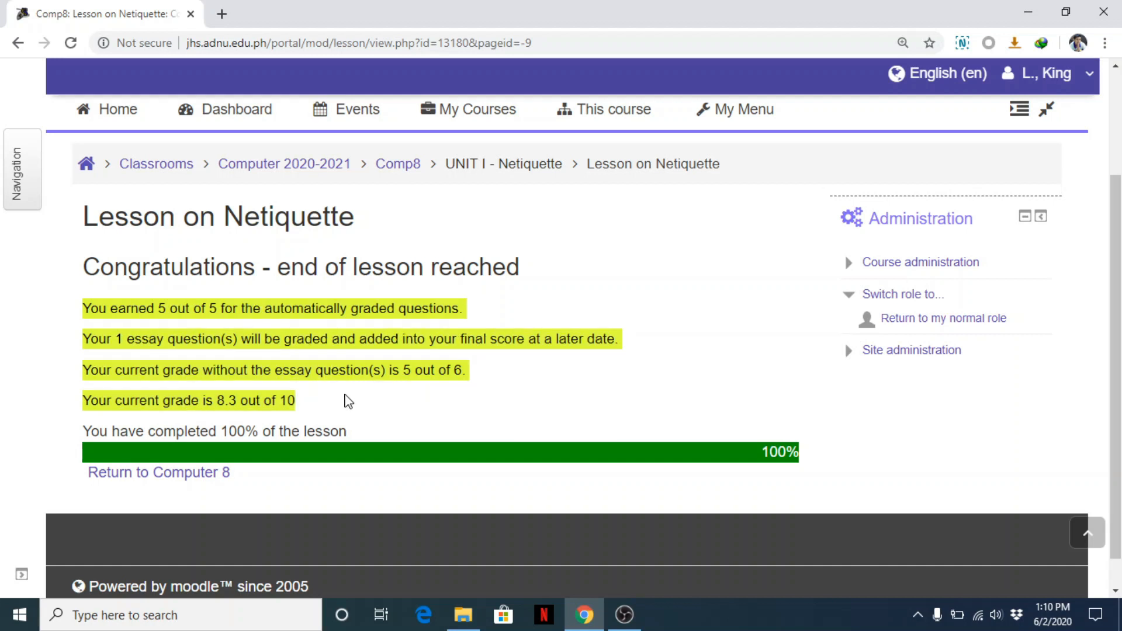
click(350, 401)
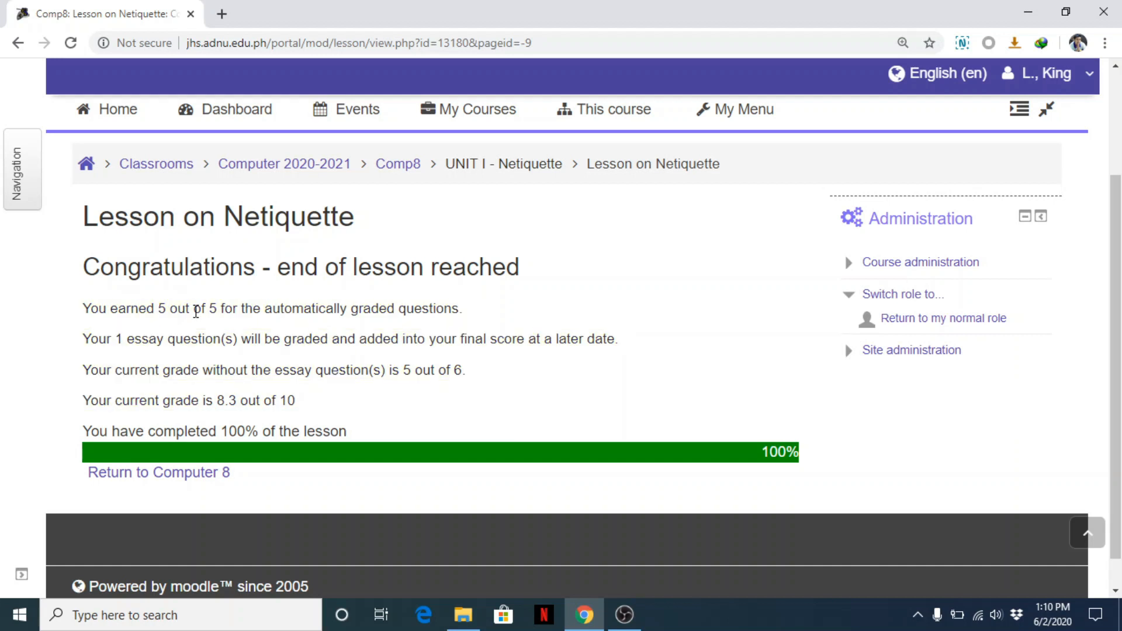
drag(81, 310, 444, 403)
click(470, 403)
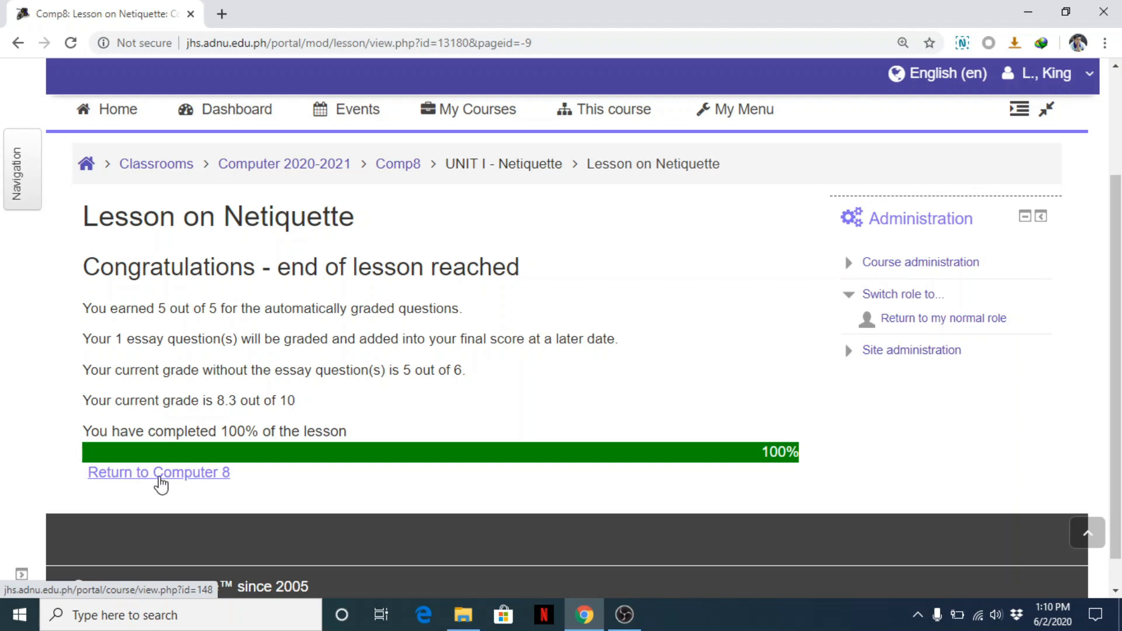
Return to the Computer 8 course page and reopen Lesson on Netiquette under UNIT I
click(166, 482)
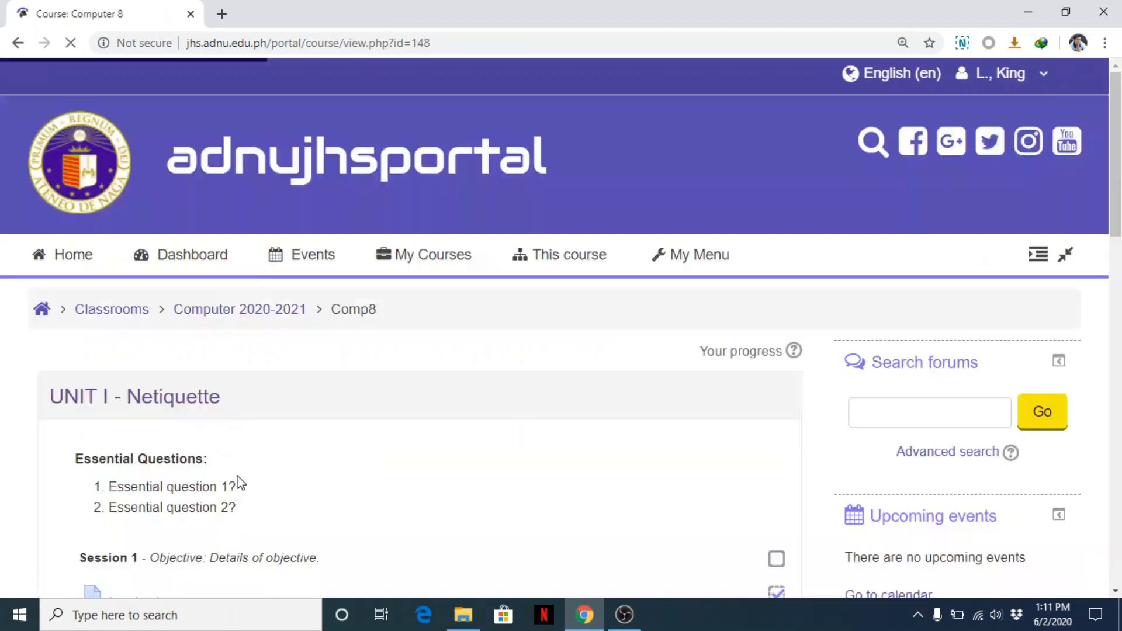
drag(1118, 200, 1121, 286)
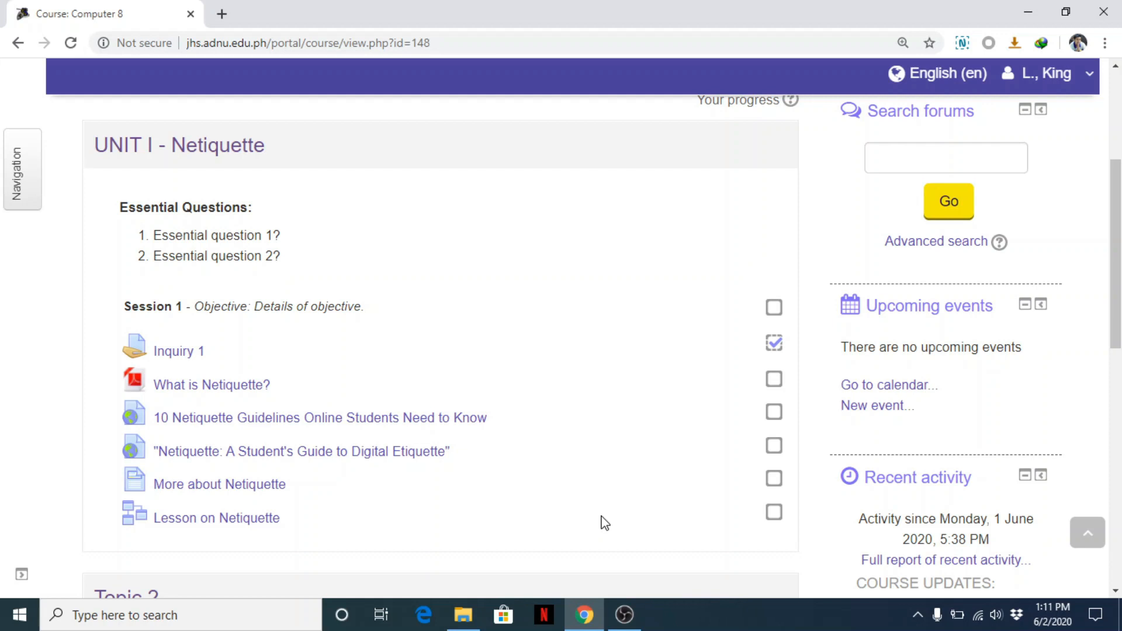
drag(1120, 287, 1120, 357)
click(221, 320)
scroll(561, 351, down, 2)
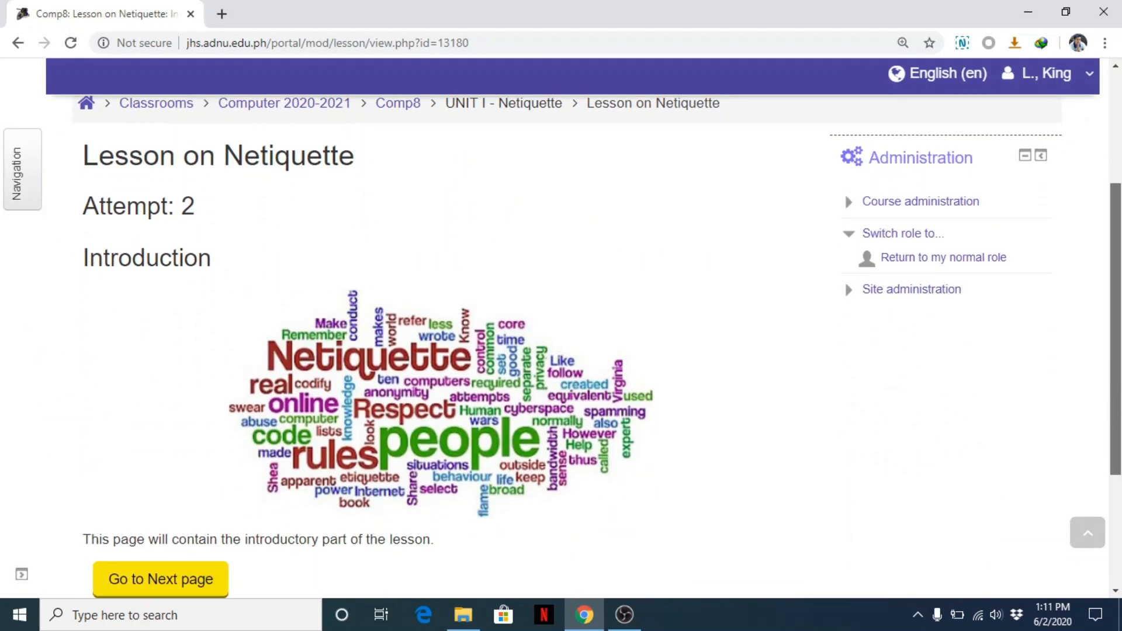
Return to the normal role and open the lesson's settings for editing
click(899, 257)
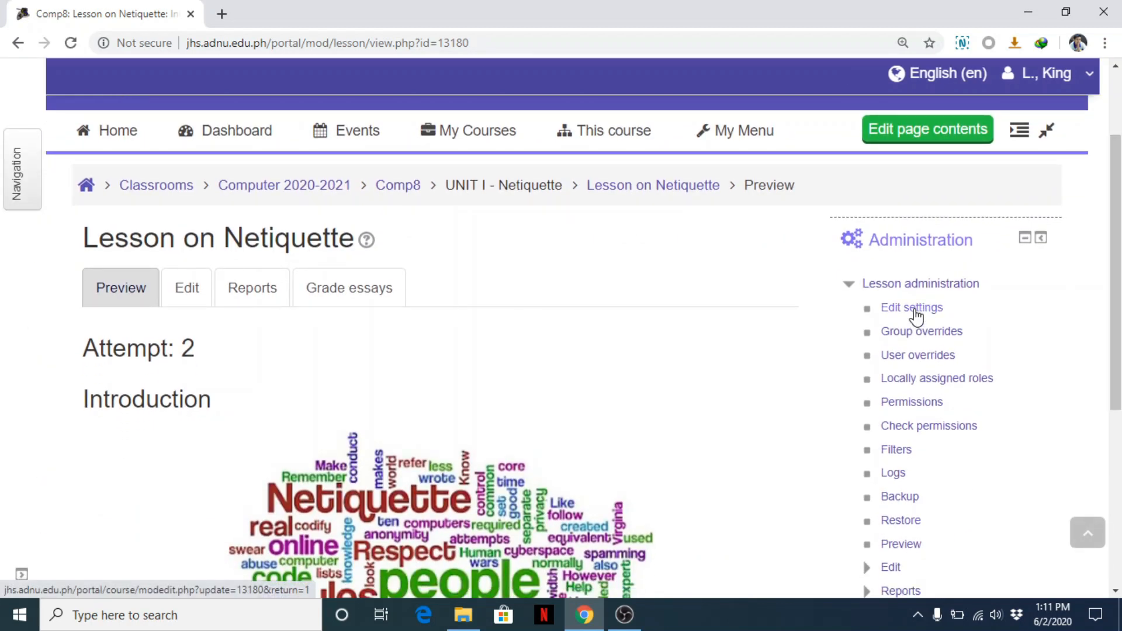
click(915, 314)
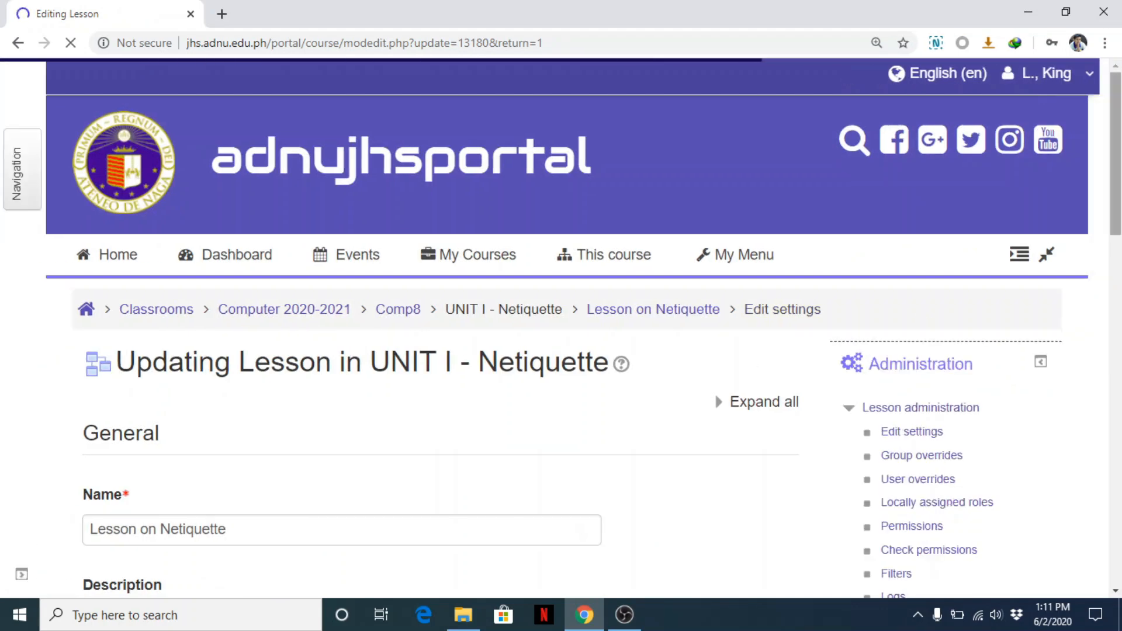
Examine the Restrict access and Activity completion settings of the lesson, collapsing each section again
scroll(561, 327, down, 12)
scroll(76, 331, down, 2)
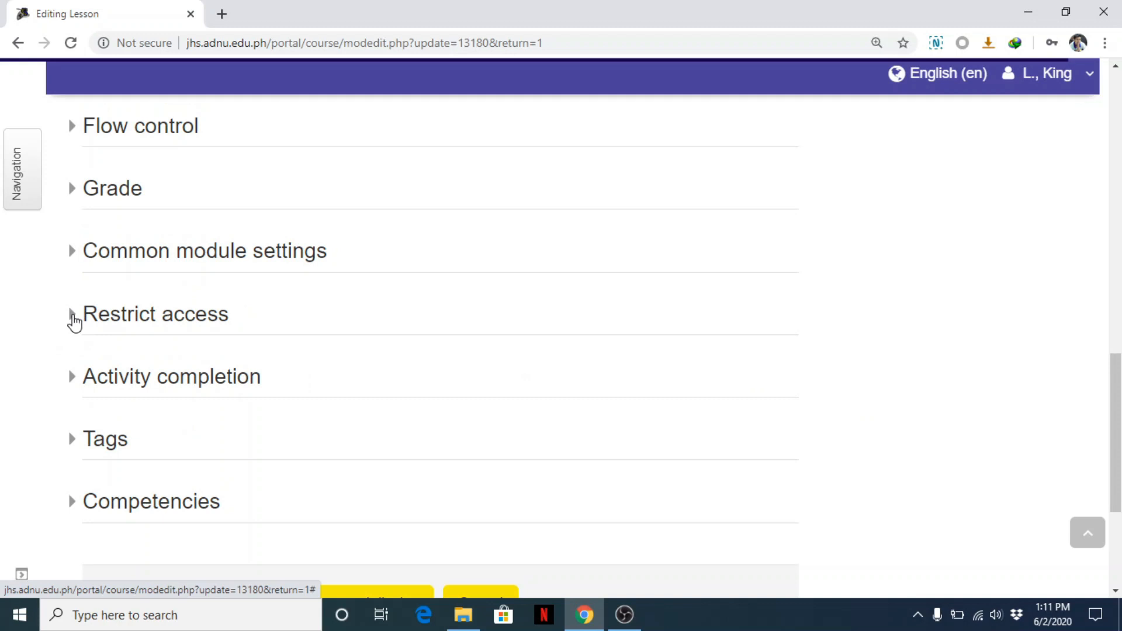
click(74, 318)
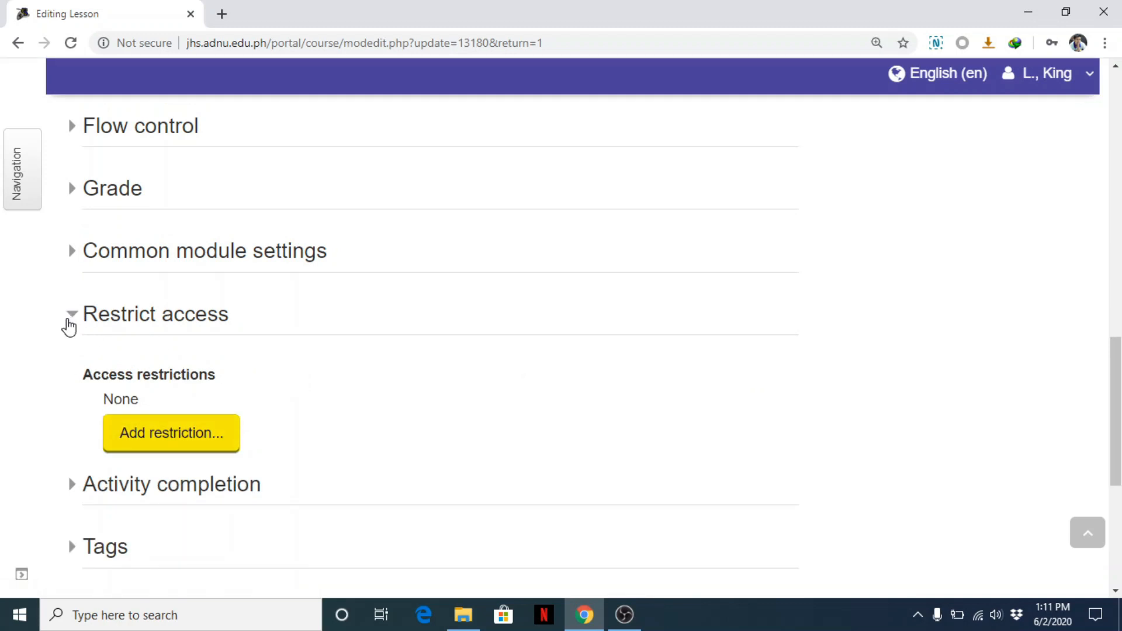
click(69, 321)
click(74, 377)
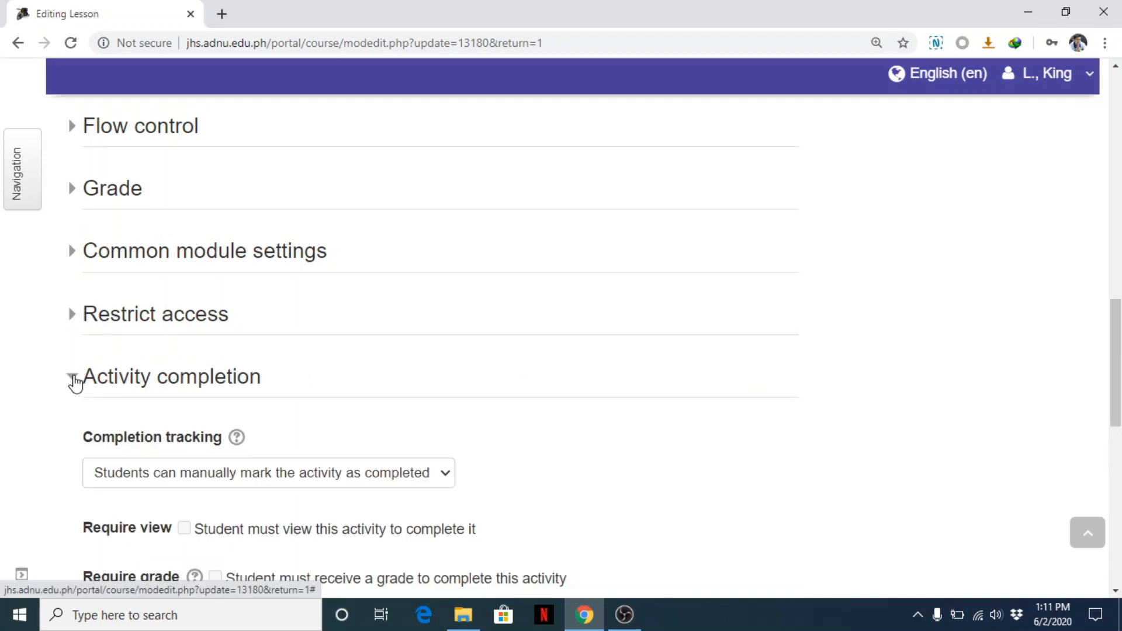
click(74, 379)
Expand the lesson's Appearance settings and show its additional options for review
drag(1118, 439, 1119, 356)
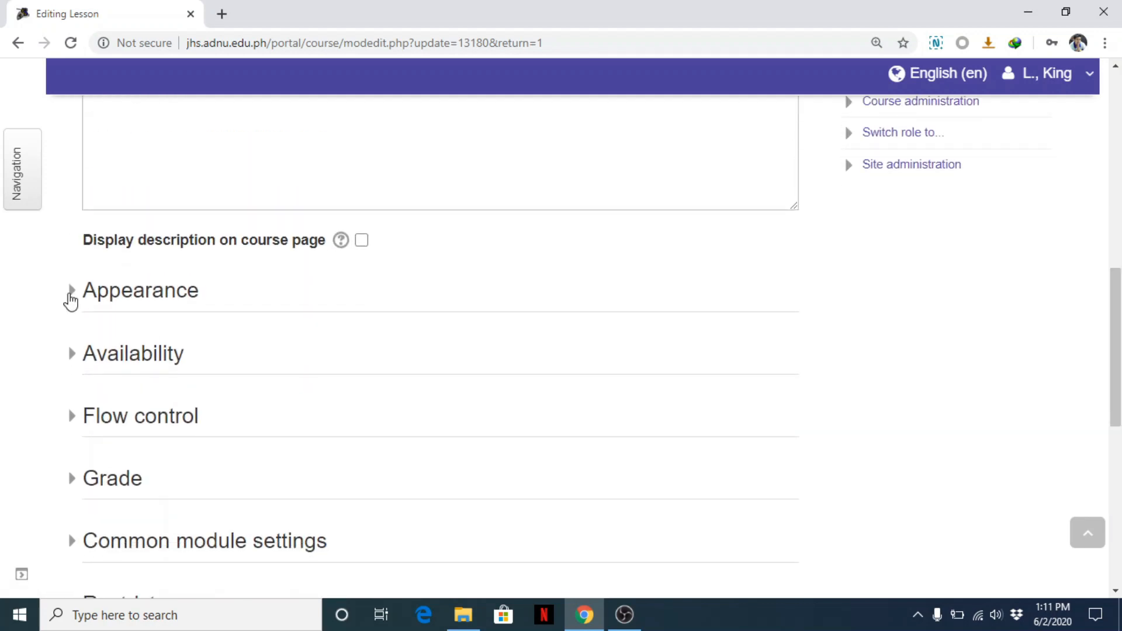
click(71, 292)
scroll(122, 331, down, 3)
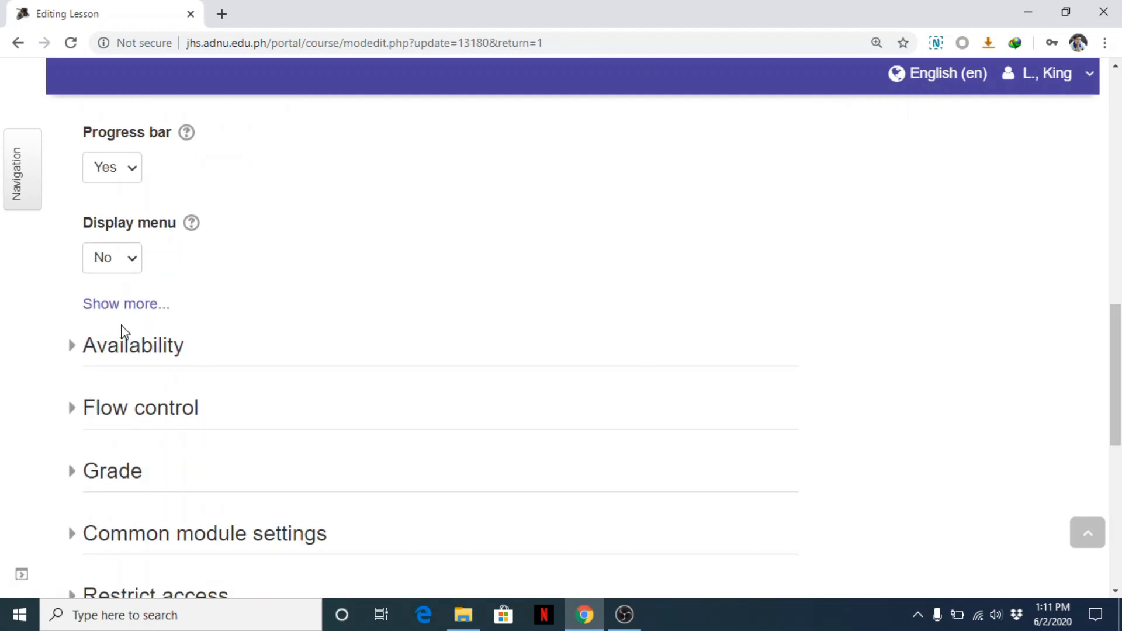
click(125, 310)
drag(1119, 323, 1121, 455)
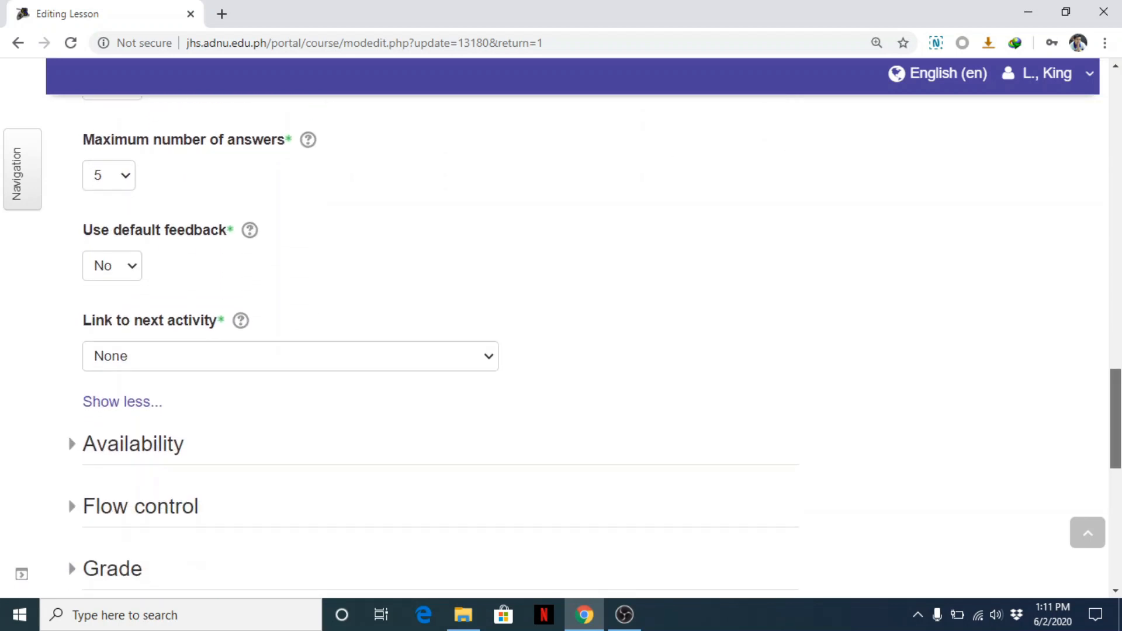
Expand the lesson's Availability settings and show its additional options
scroll(695, 453, down, 1)
click(73, 380)
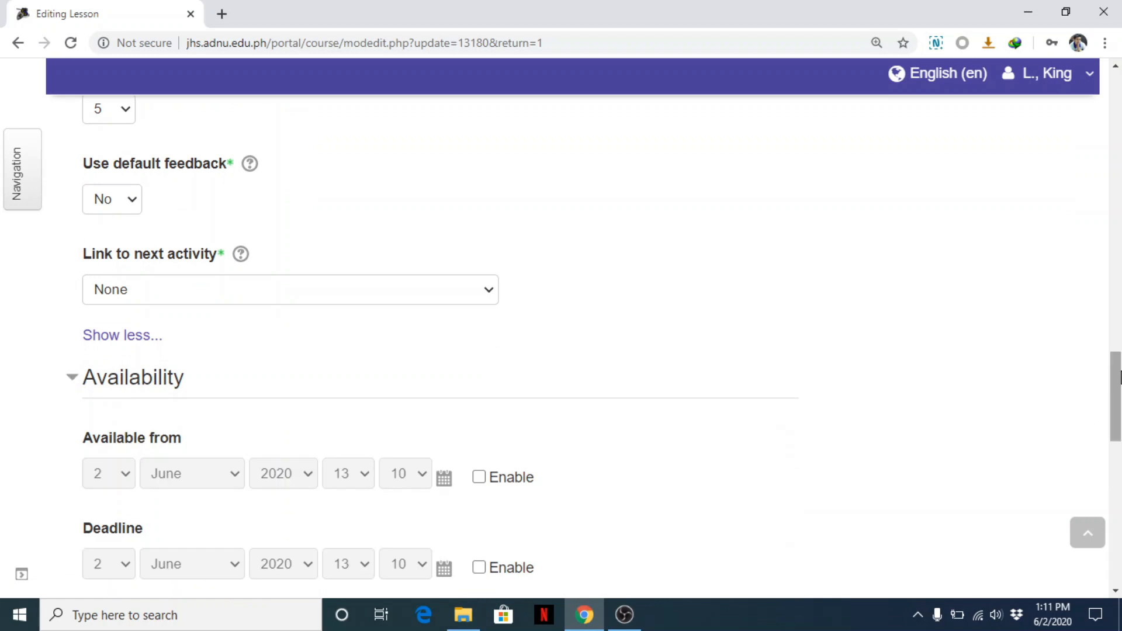
scroll(333, 433, down, 5)
click(126, 369)
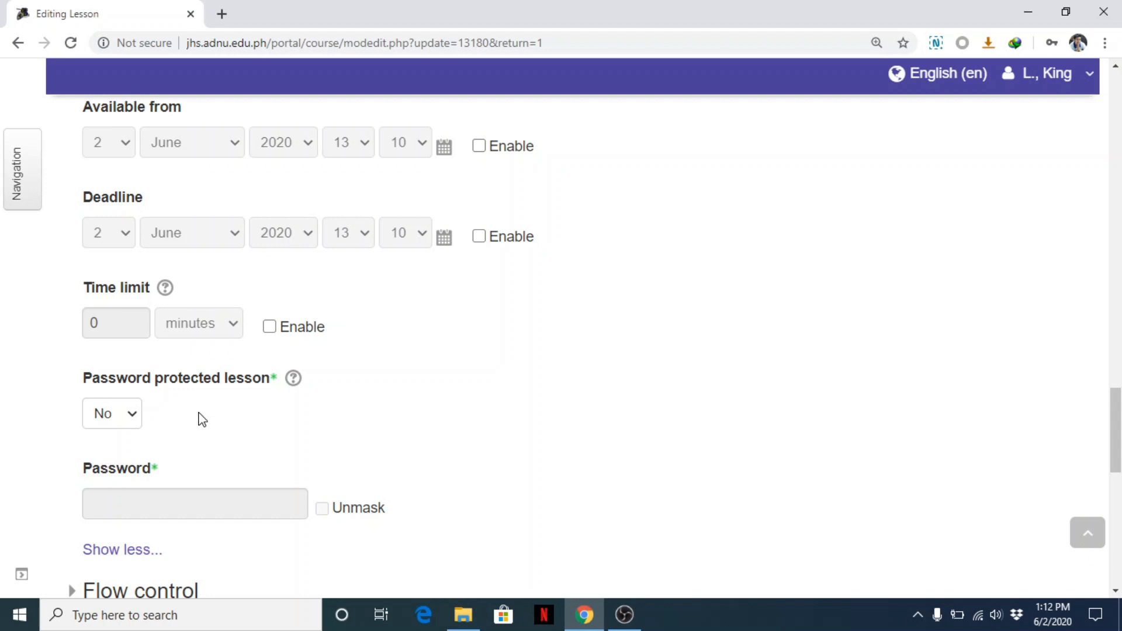
Set Password protected lesson to Yes and enter the lesson password
click(126, 420)
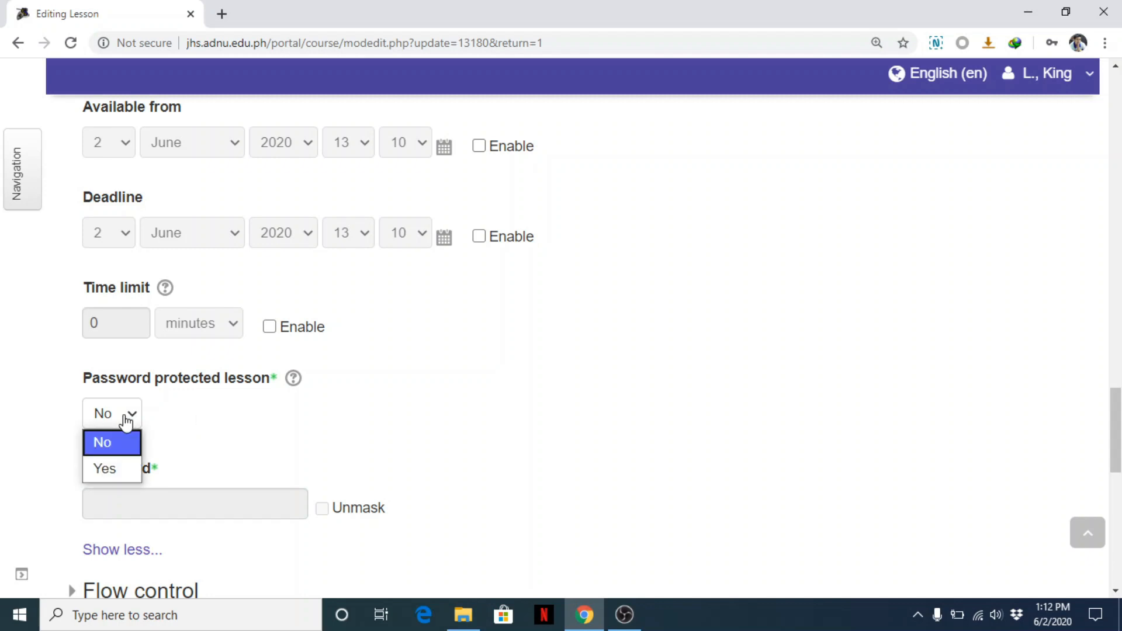
click(123, 470)
click(322, 508)
click(243, 502)
click(325, 517)
click(244, 507)
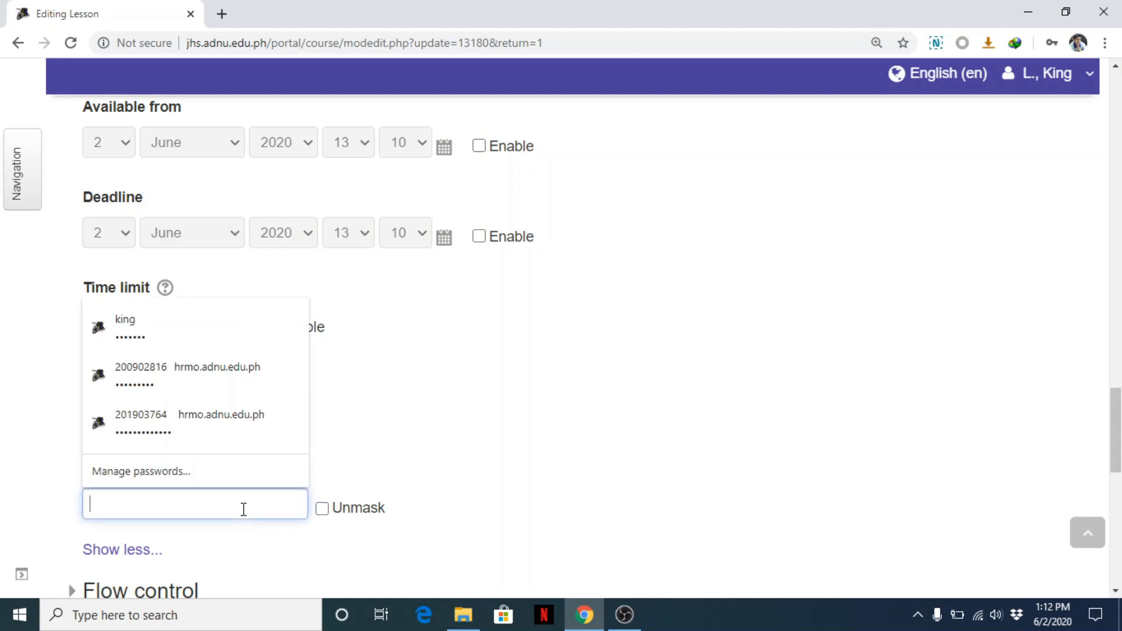
click(634, 390)
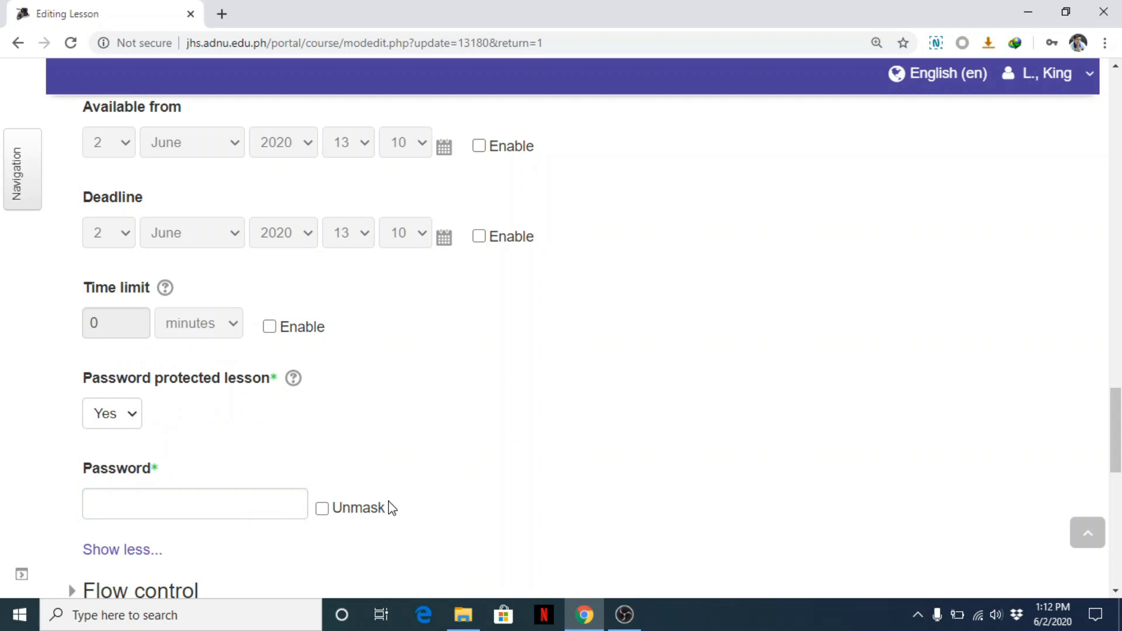
click(288, 511)
text(p)
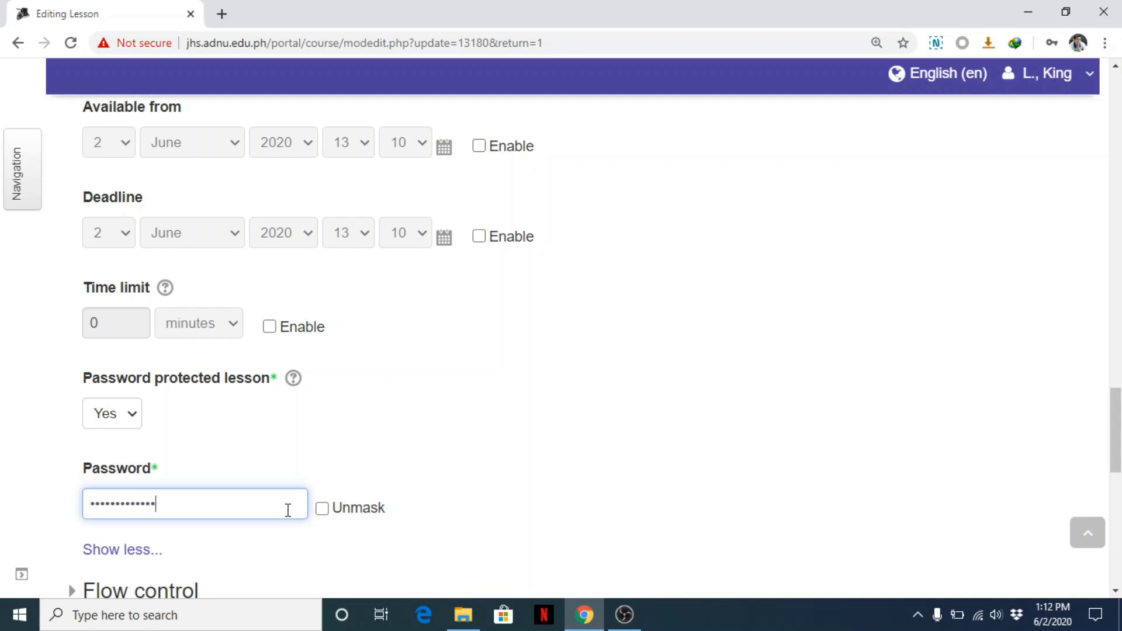
Unmask the lesson password to check it, then mask it again
drag(176, 502, 75, 502)
click(326, 515)
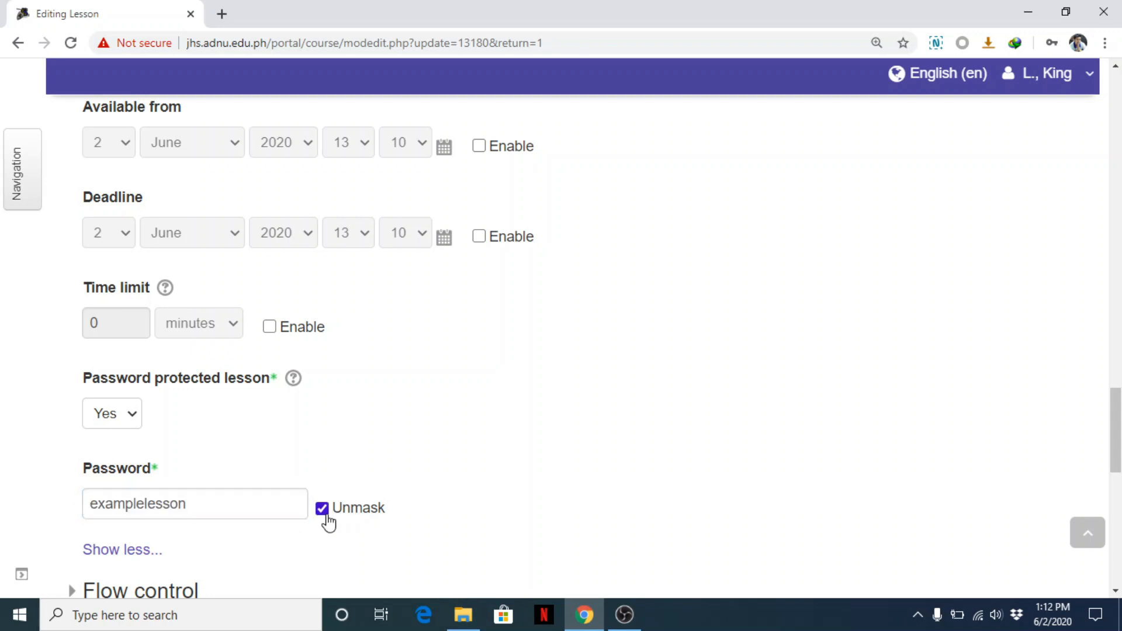
drag(245, 509, 65, 514)
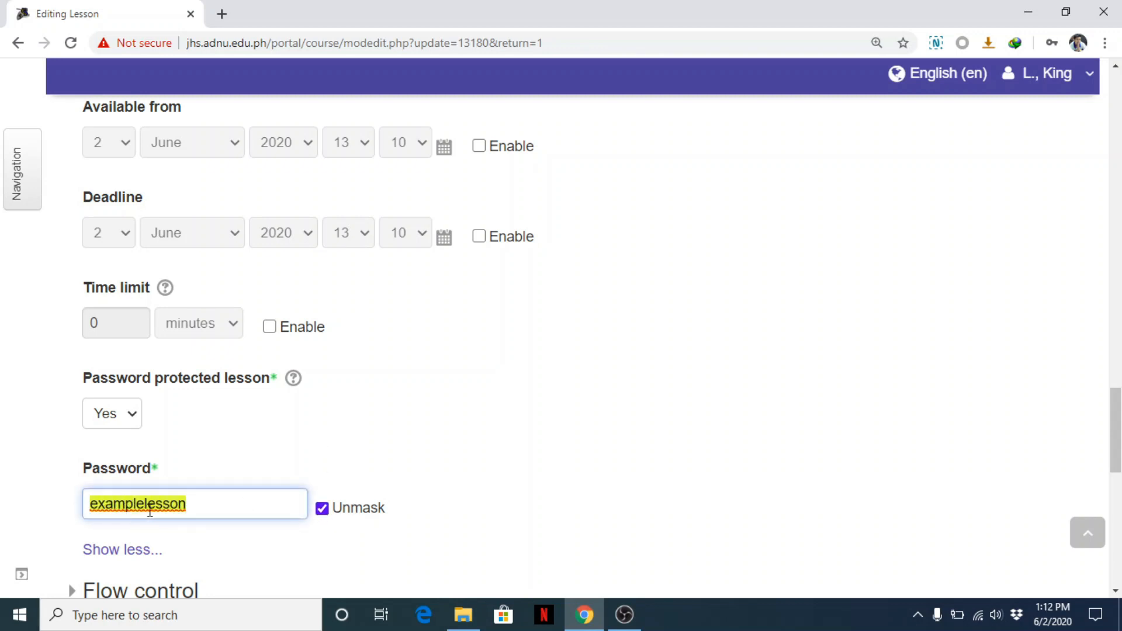
click(322, 512)
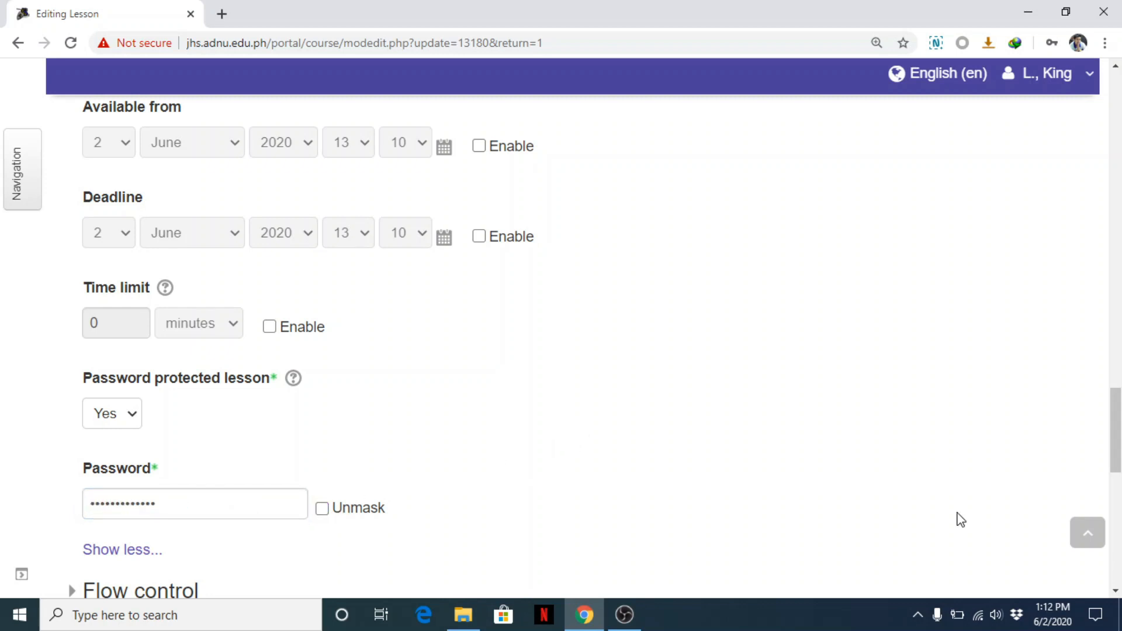
Save the lesson settings, return to the course, and dismiss the browser's offer to store the password
scroll(1116, 433, down, 3)
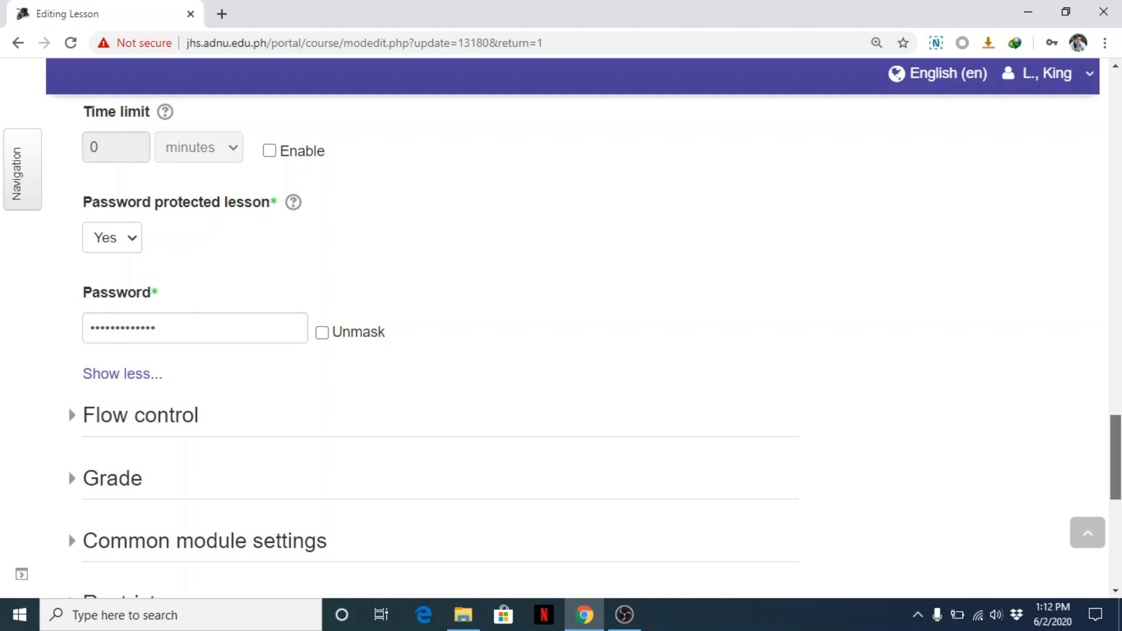
scroll(379, 534, down, 8)
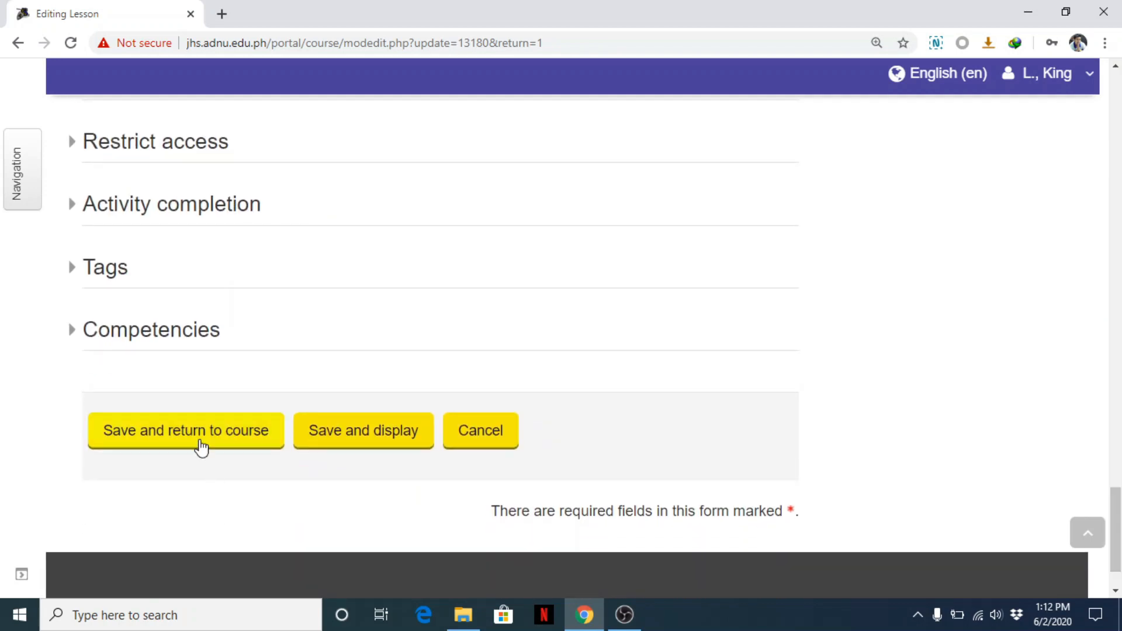
click(202, 449)
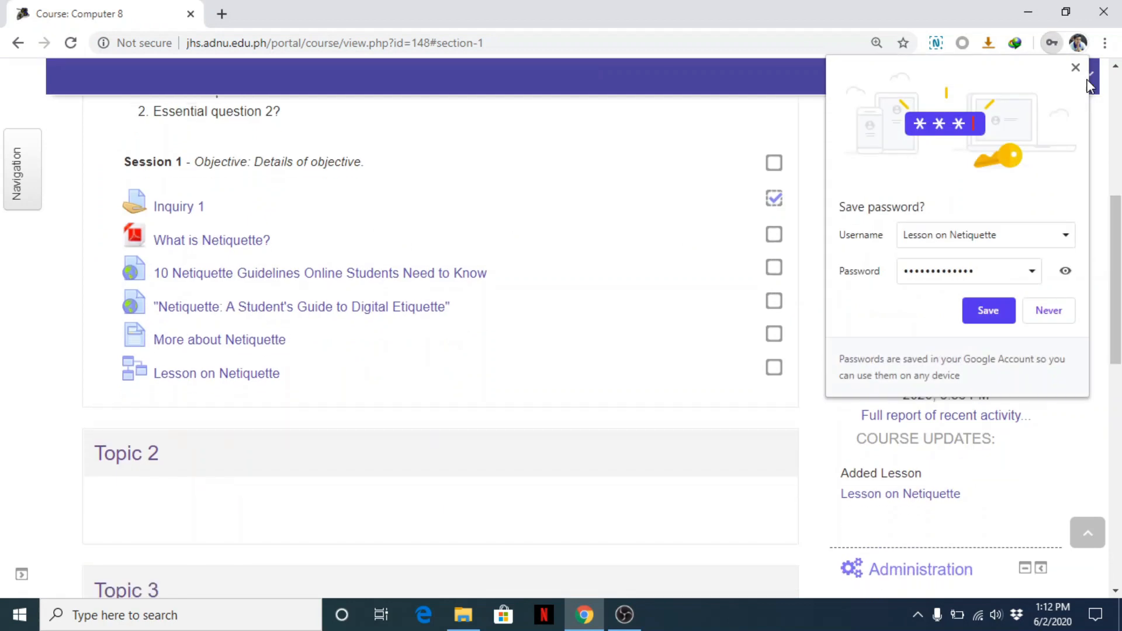
click(1075, 68)
Switch to the Student role and open Lesson on Netiquette under UNIT I
drag(1117, 351, 1116, 325)
scroll(1053, 511, down, 12)
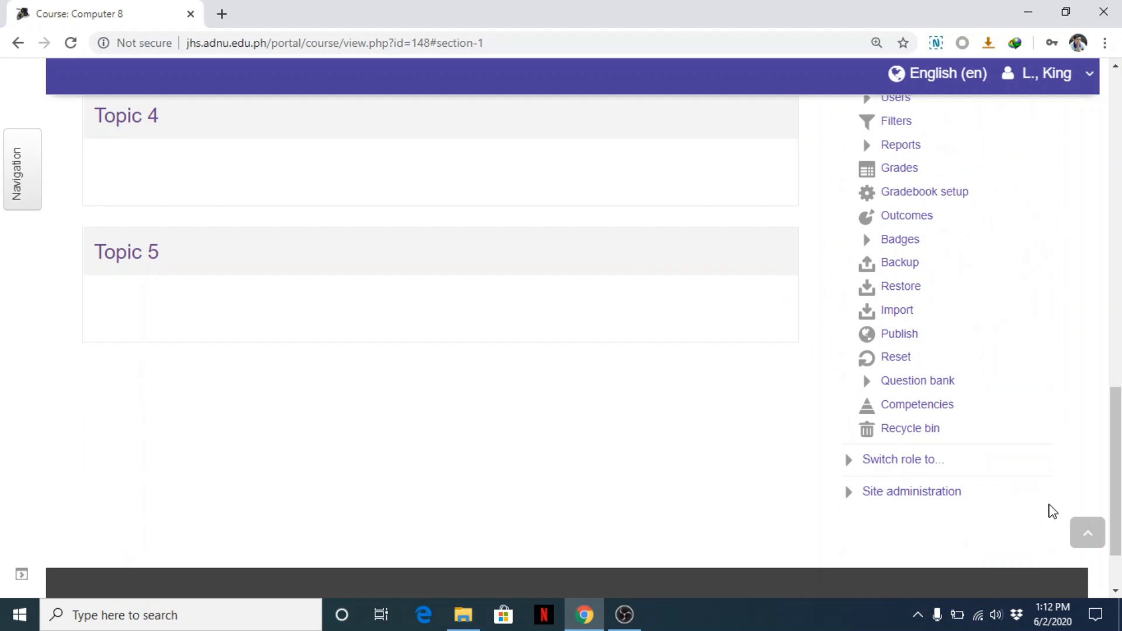
click(885, 462)
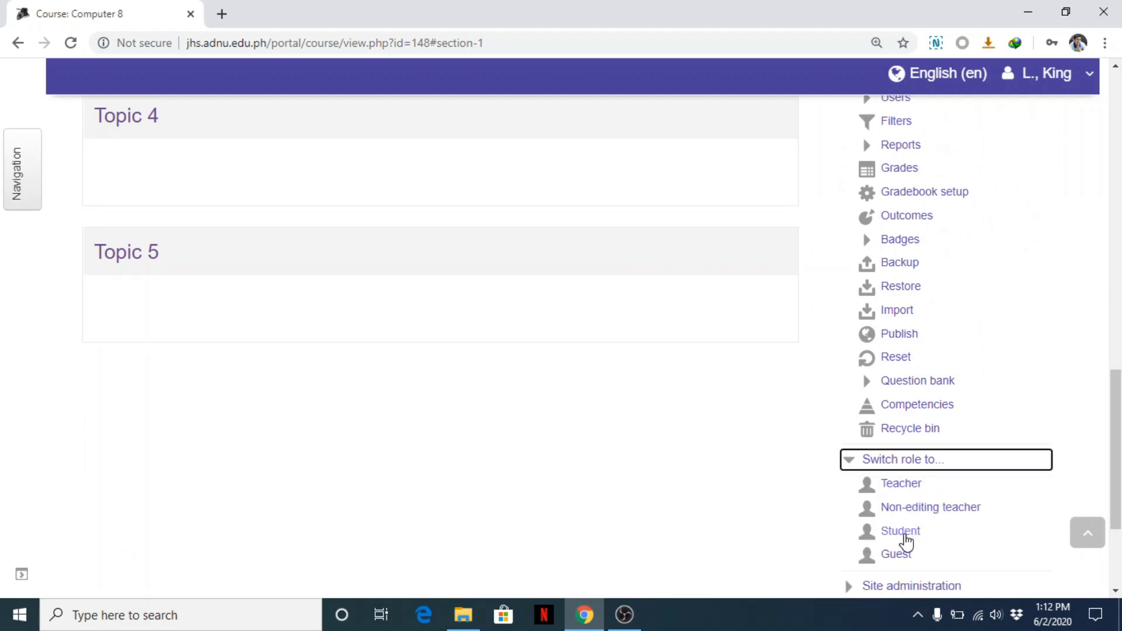
click(903, 532)
drag(1117, 164, 1120, 279)
click(209, 447)
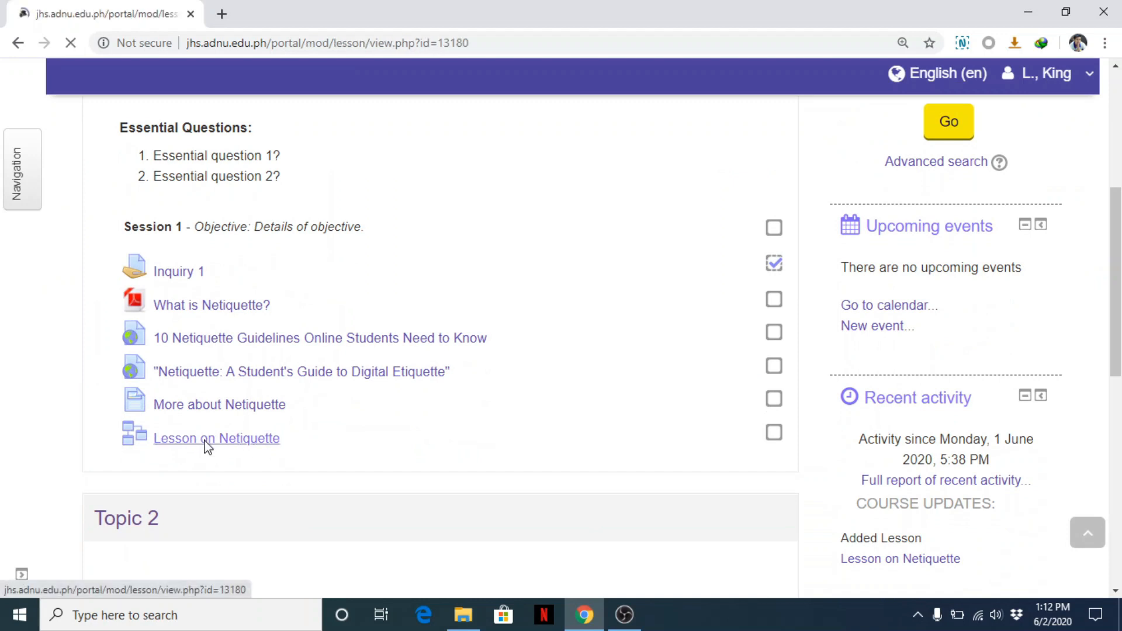
Enter the lesson password and continue into the protected lesson
click(384, 451)
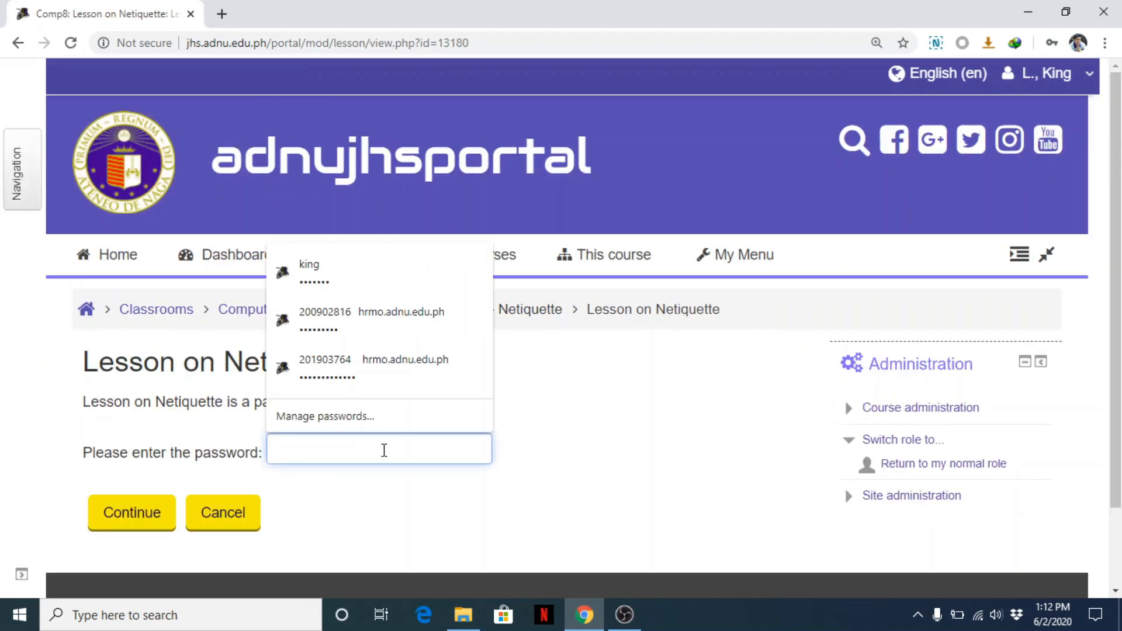
click(391, 504)
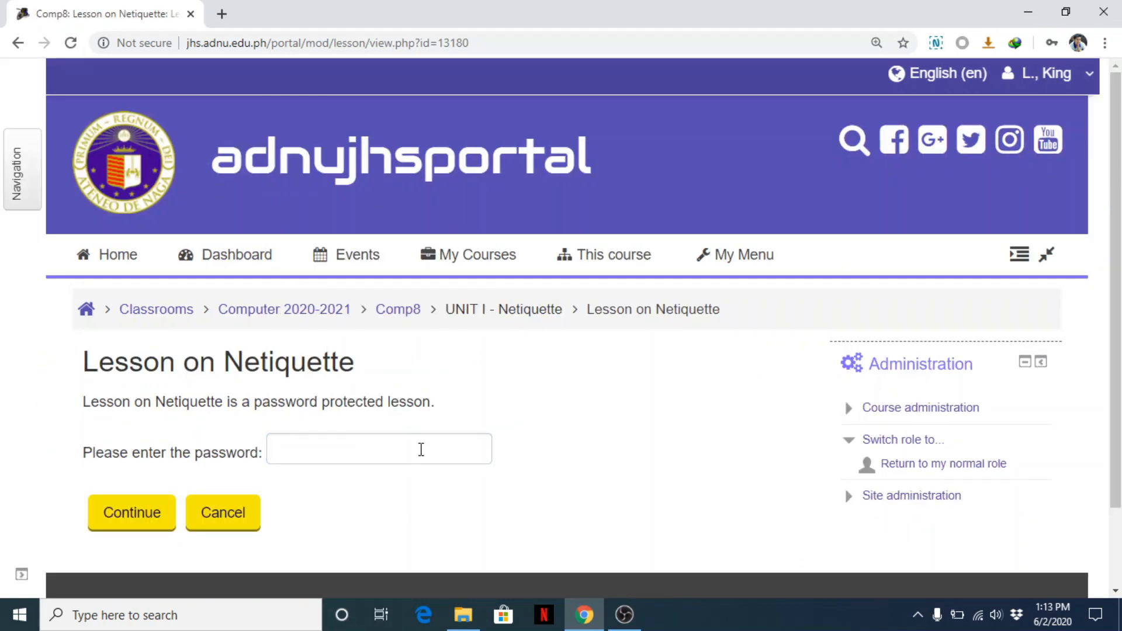
click(421, 450)
text(•)
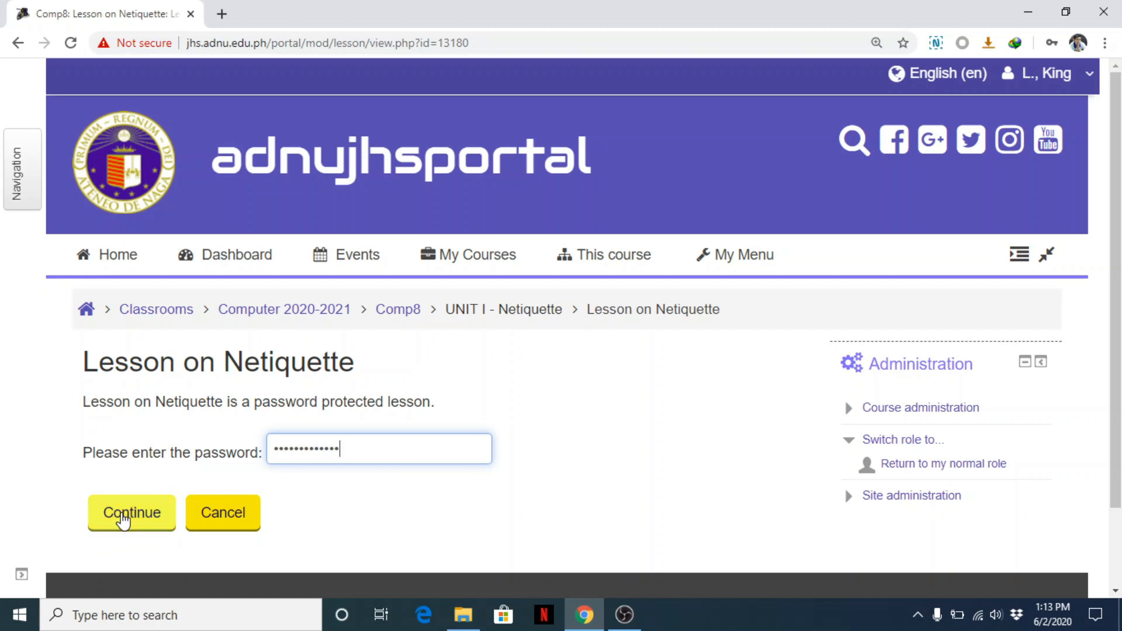
click(121, 516)
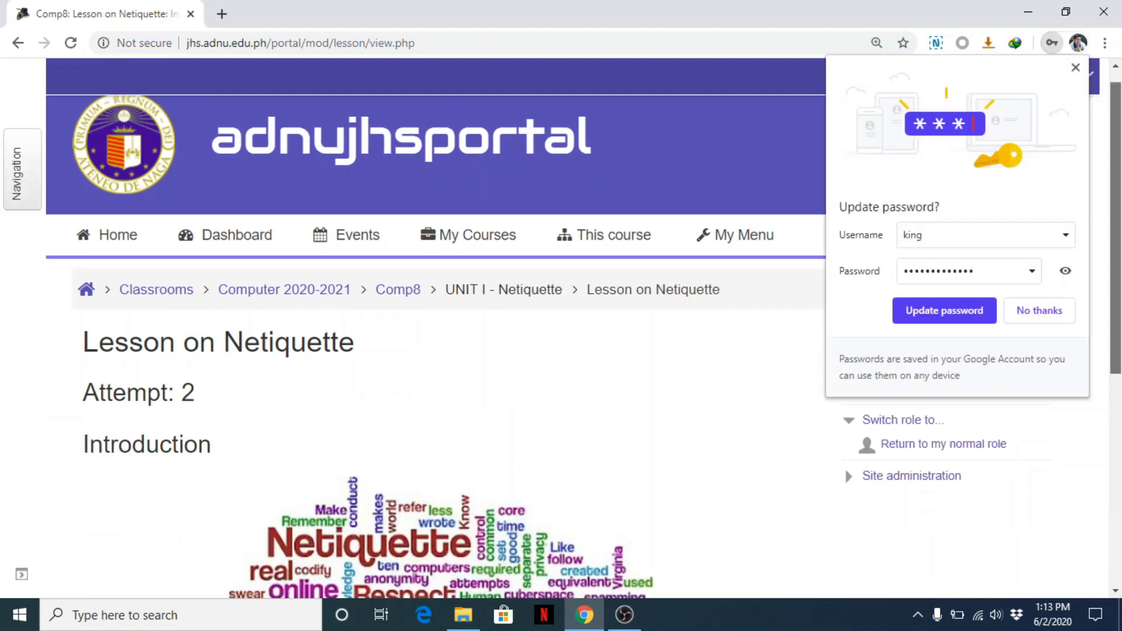
Look over the lesson's Introduction page and go back to the Comp8 course page
scroll(561, 328, down, 3)
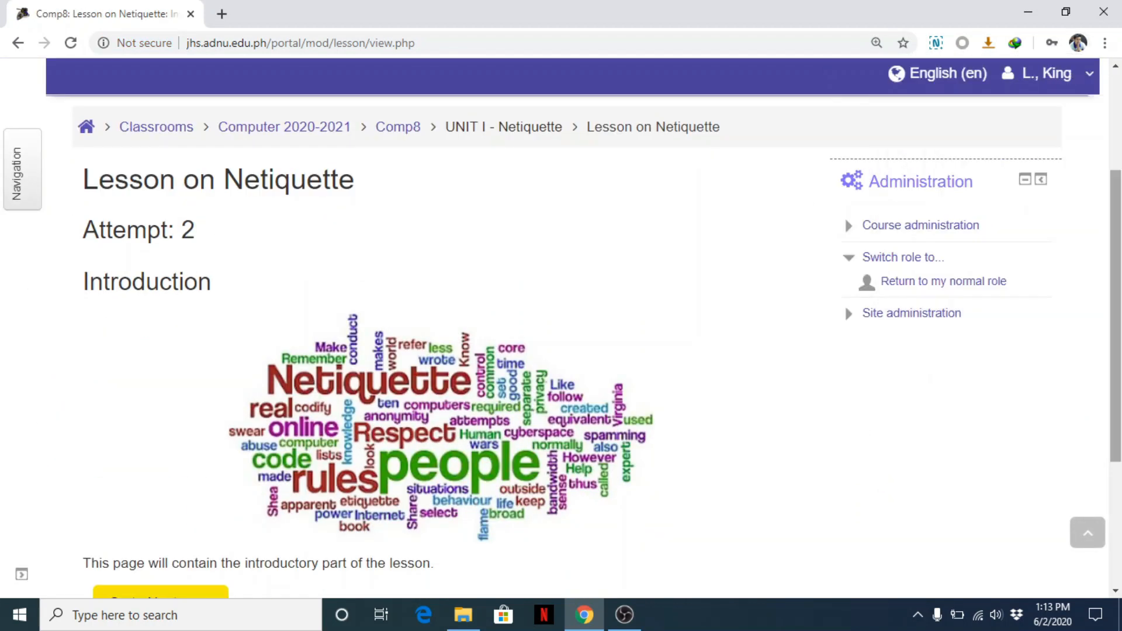
scroll(482, 274, down, 3)
scroll(482, 274, up, 4)
scroll(580, 236, up, 2)
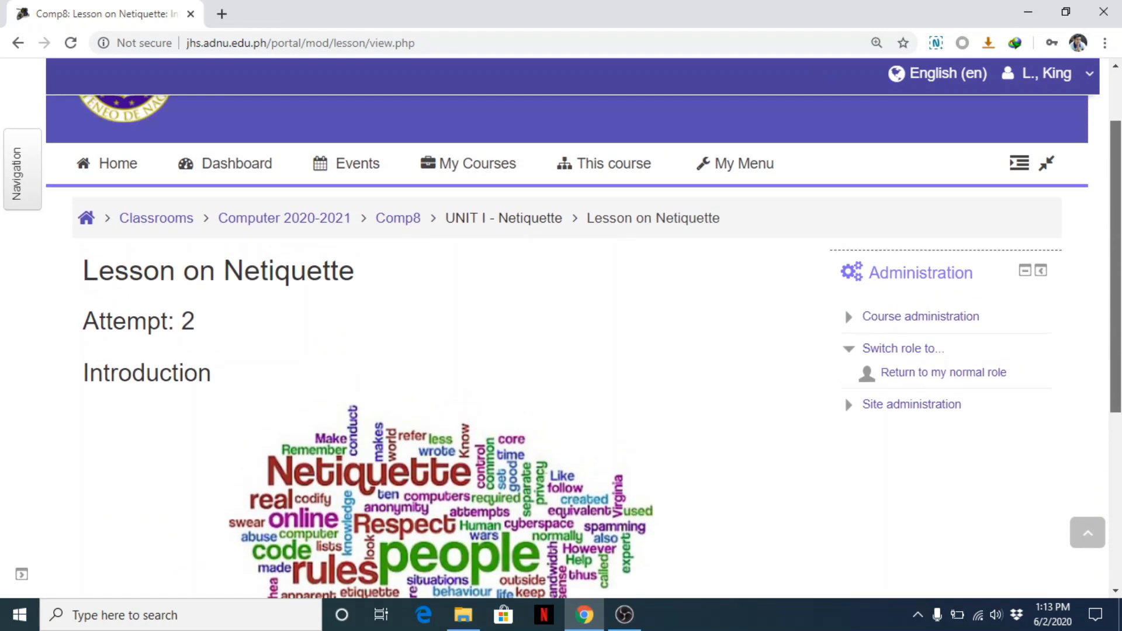
click(400, 234)
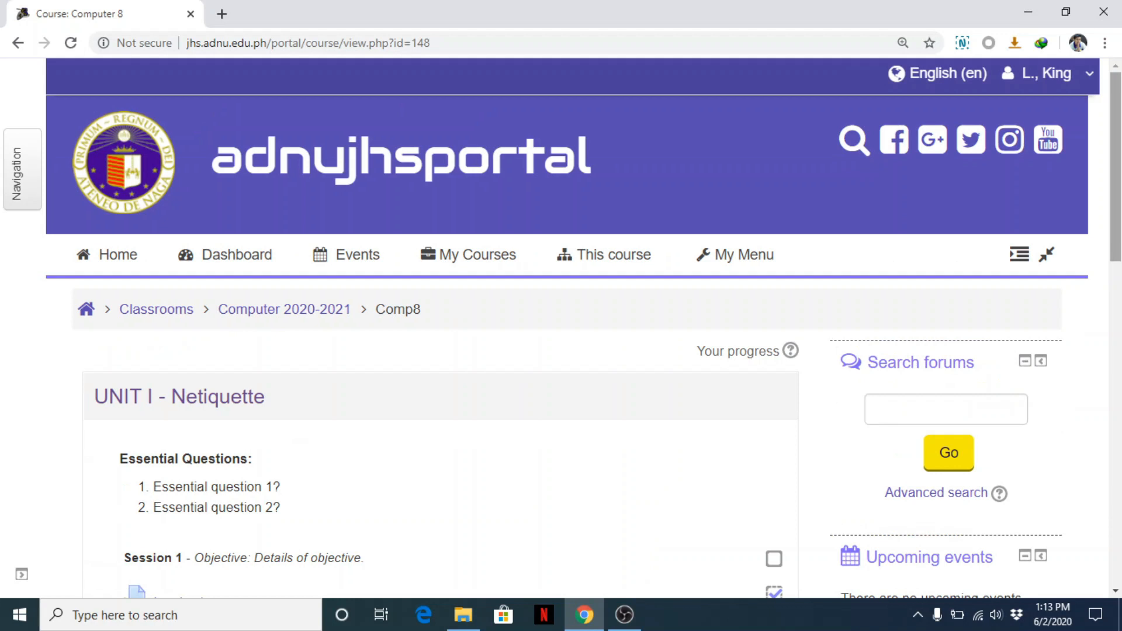
scroll(561, 336, down, 4)
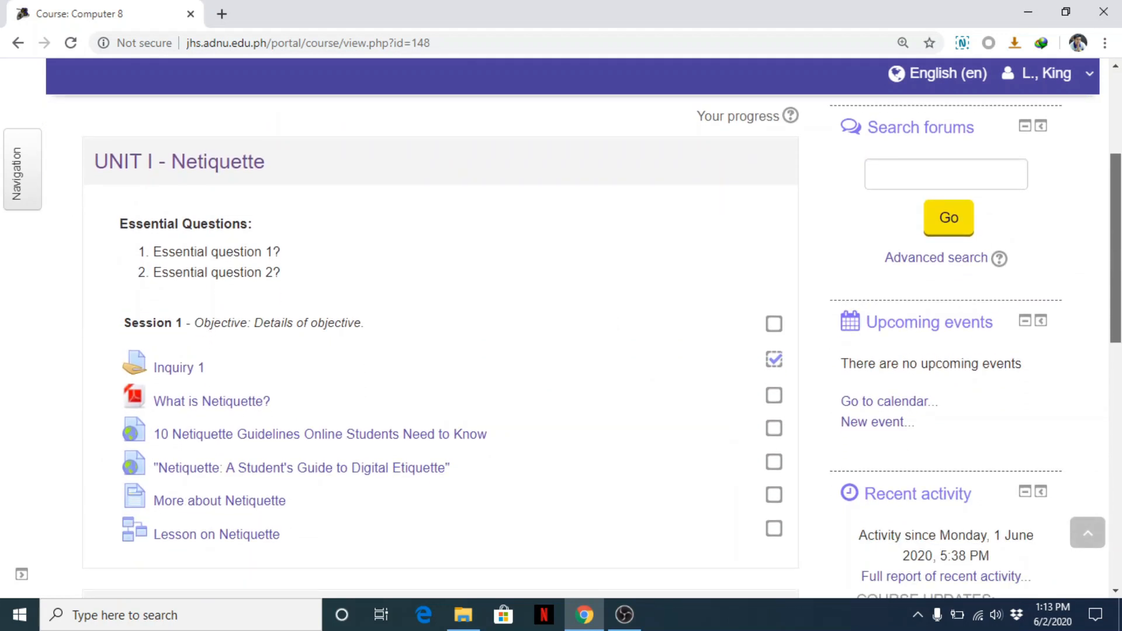
scroll(561, 336, down, 1)
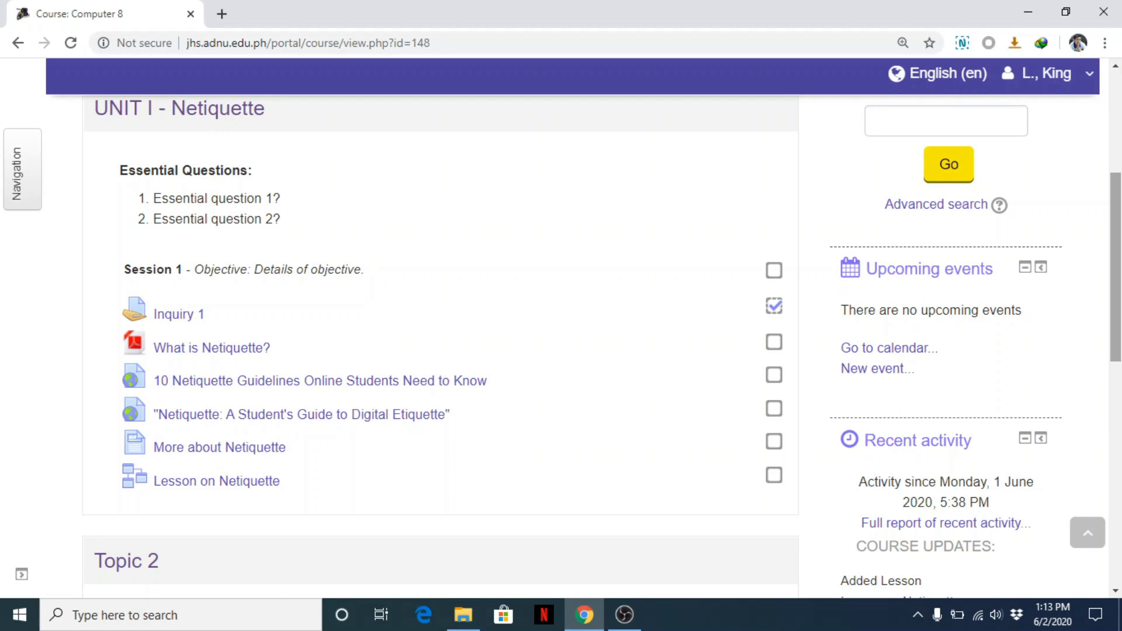
scroll(561, 336, up, 3)
scroll(561, 336, down, 4)
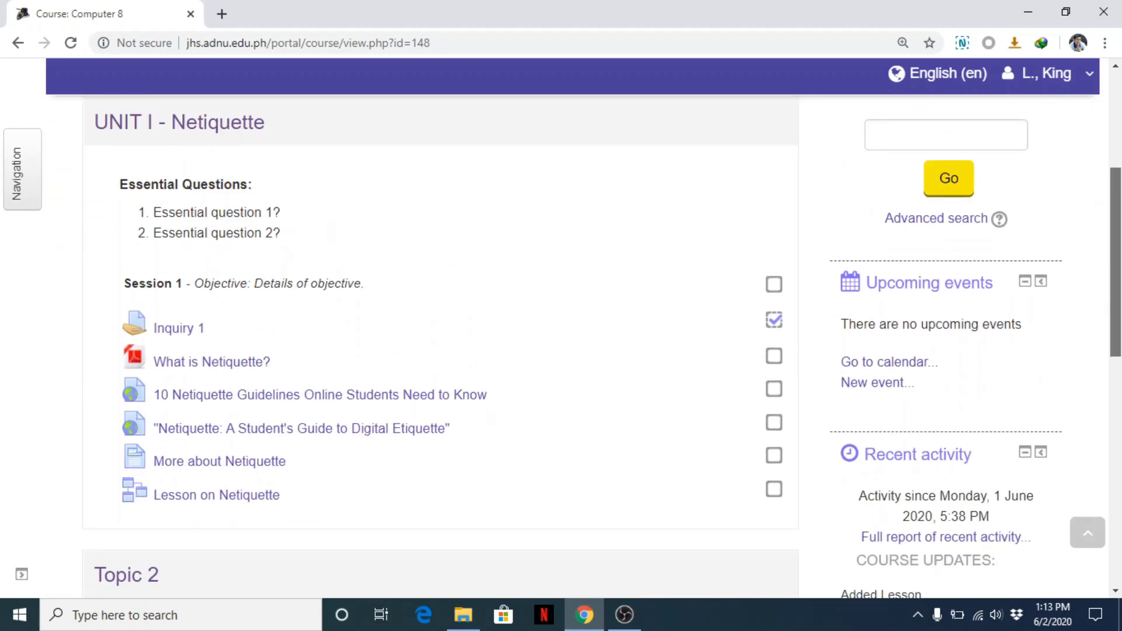
scroll(561, 337, up, 1)
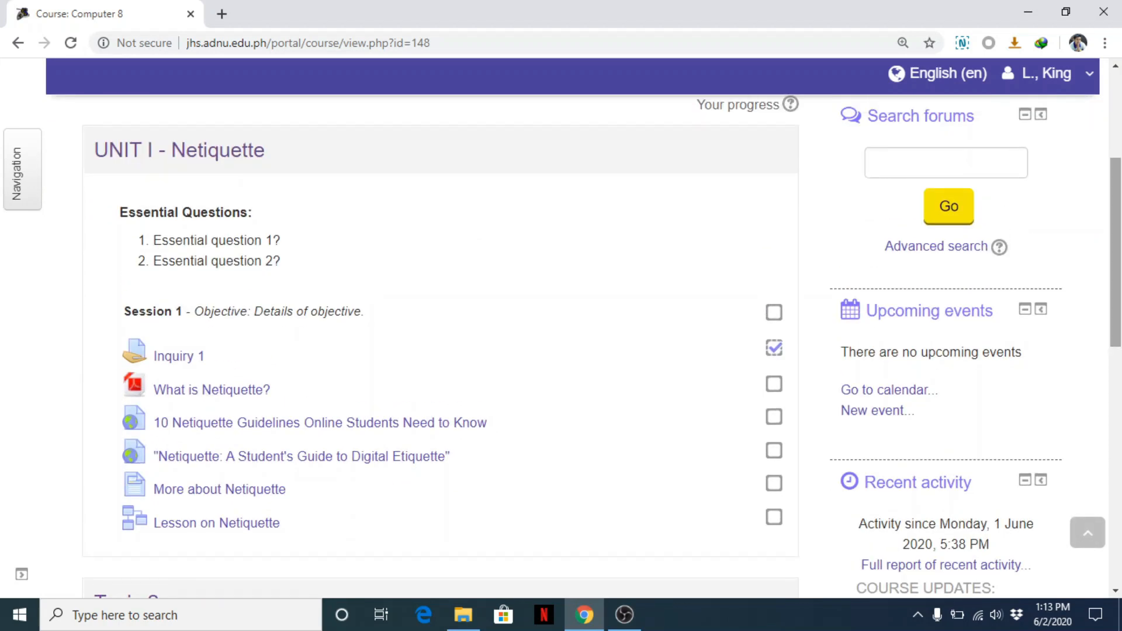
scroll(561, 336, up, 2)
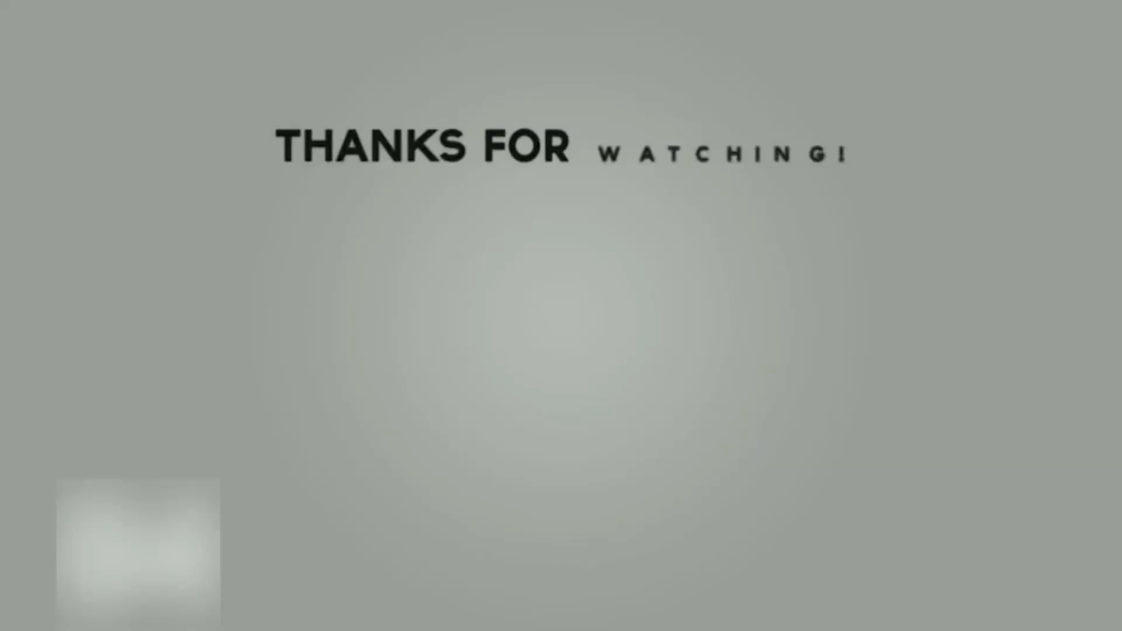